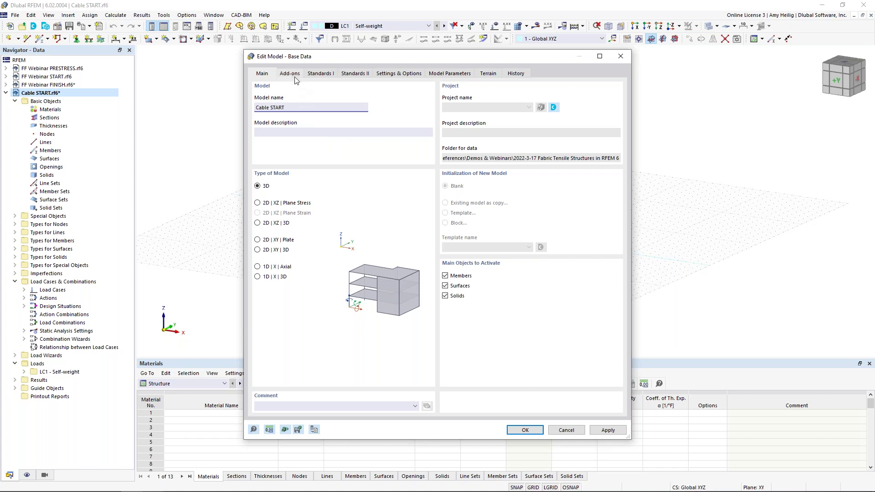
# Review the activated add-ons and the load standards in the model's base data, and close it without changes
pyautogui.click(295, 78)
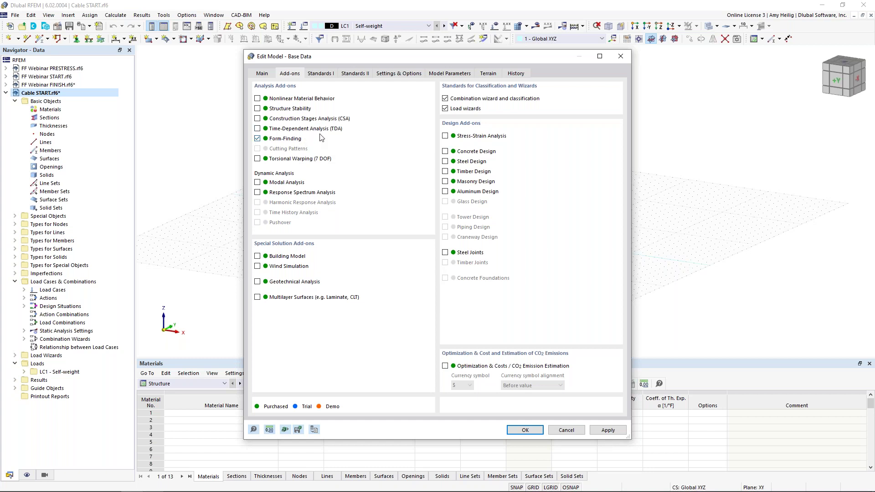
pyautogui.click(325, 77)
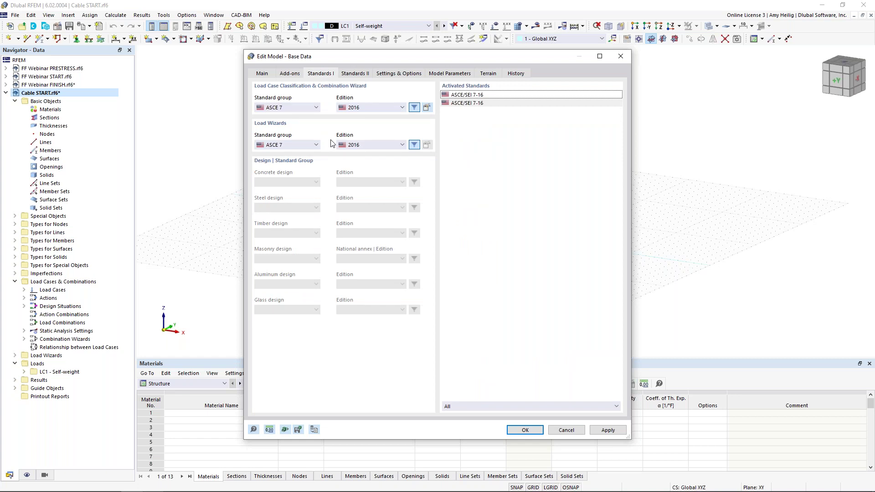
pyautogui.click(566, 430)
pyautogui.moveTo(479, 239); pyautogui.dragTo(476, 236, button='middle')
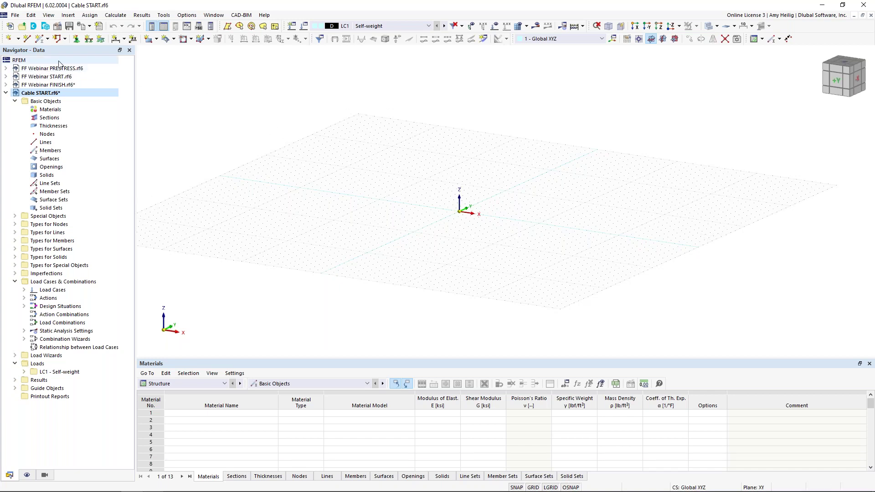
# Start a new single member and set its member type to Cable
pyautogui.click(40, 38)
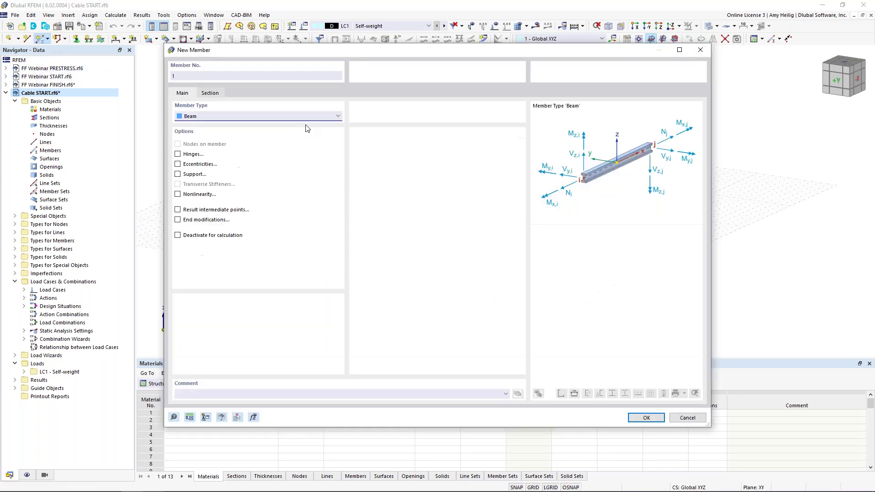
pyautogui.click(237, 116)
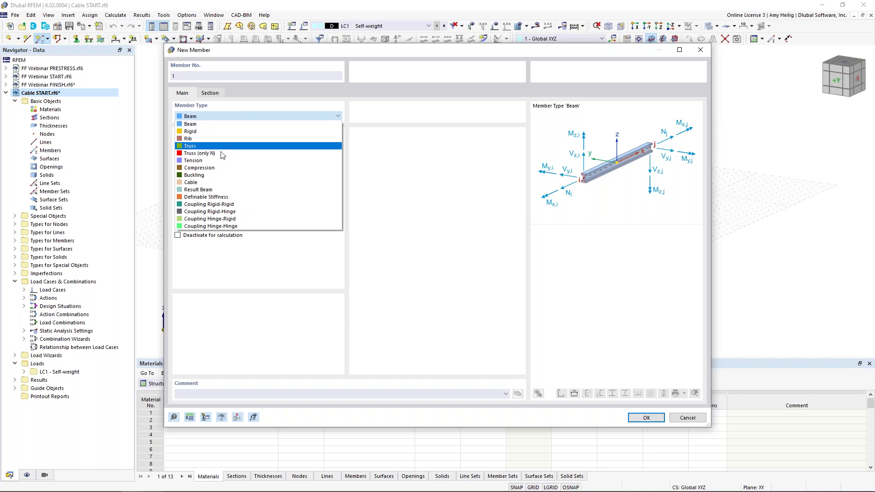
pyautogui.click(216, 184)
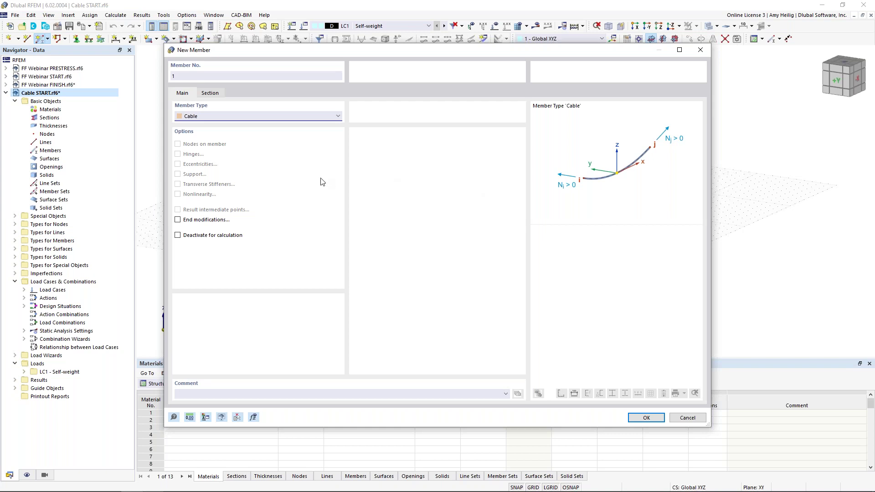
# Choose the AISC round bar section RB 1/2 from the United States standardized steel library for the cable member
pyautogui.click(210, 93)
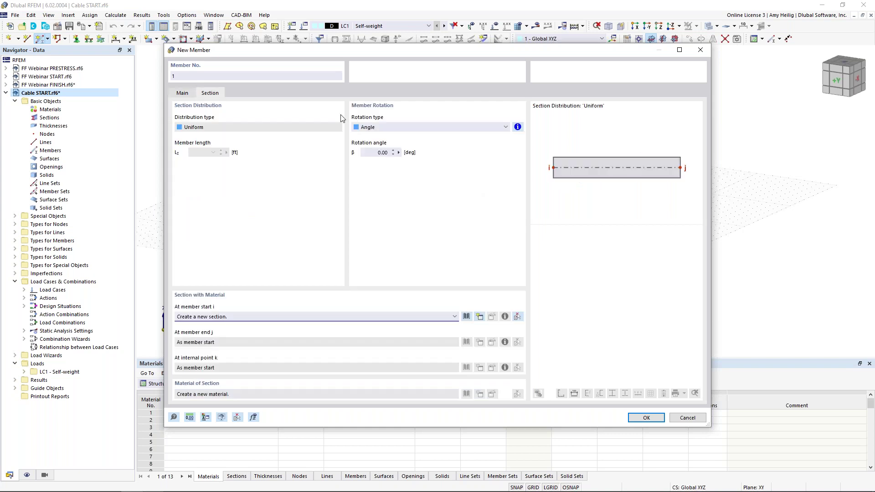
pyautogui.click(467, 317)
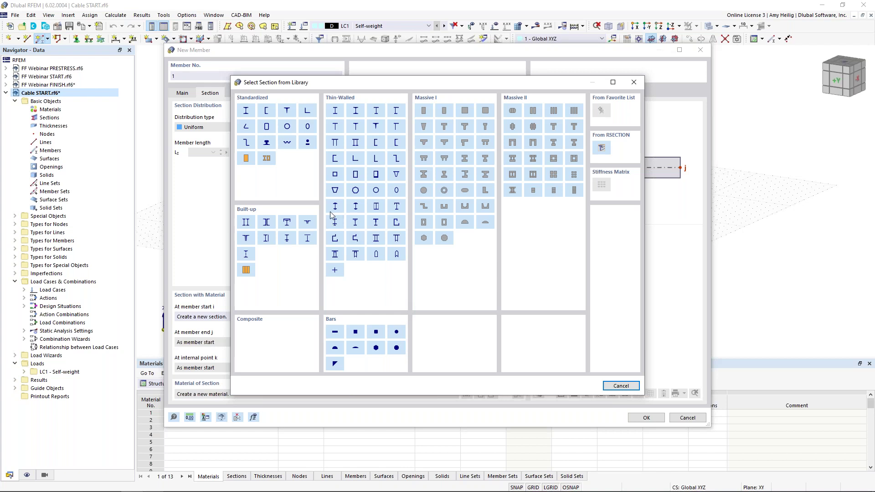
pyautogui.click(308, 143)
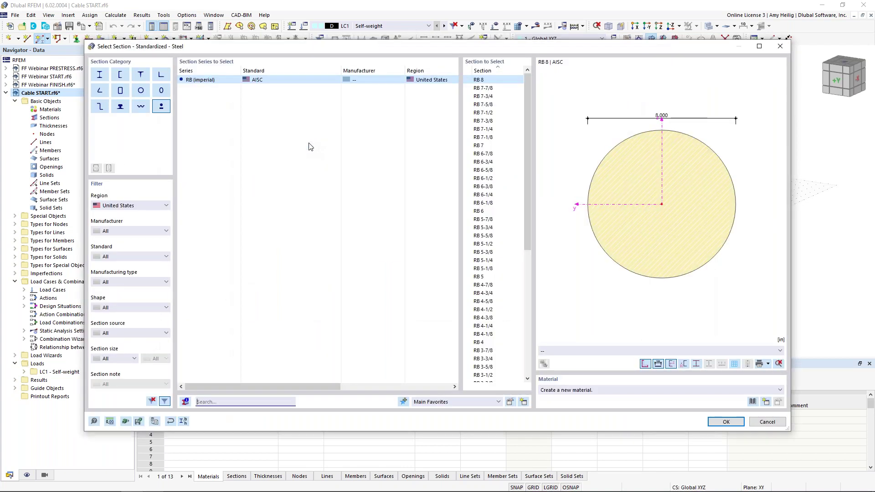
pyautogui.click(152, 207)
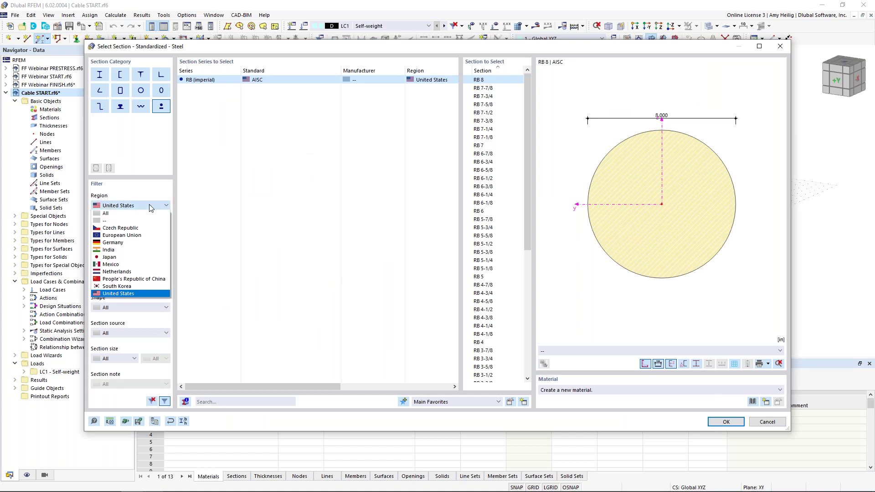
pyautogui.click(134, 295)
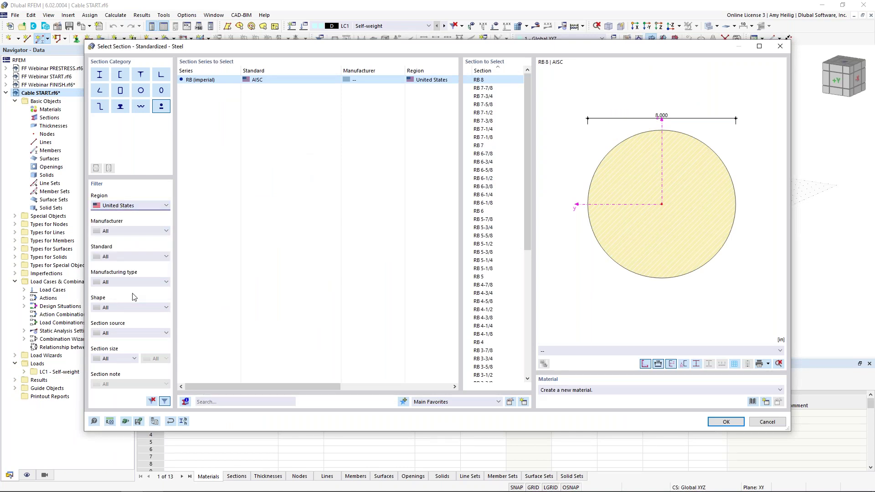
pyautogui.scroll(-3, 517, 206)
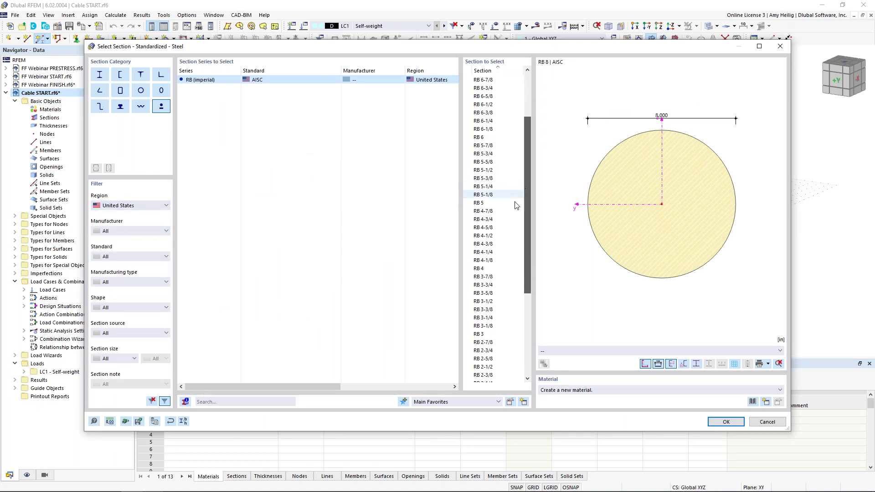
pyautogui.scroll(-6, 518, 296)
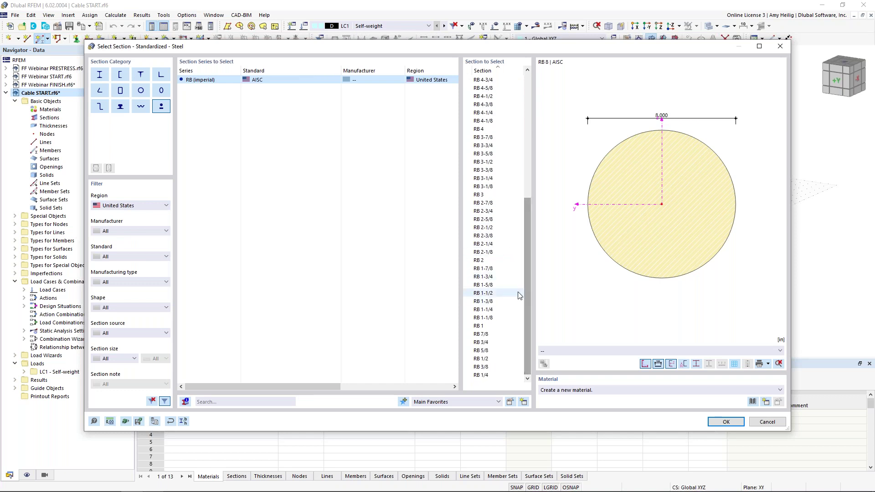
pyautogui.click(496, 360)
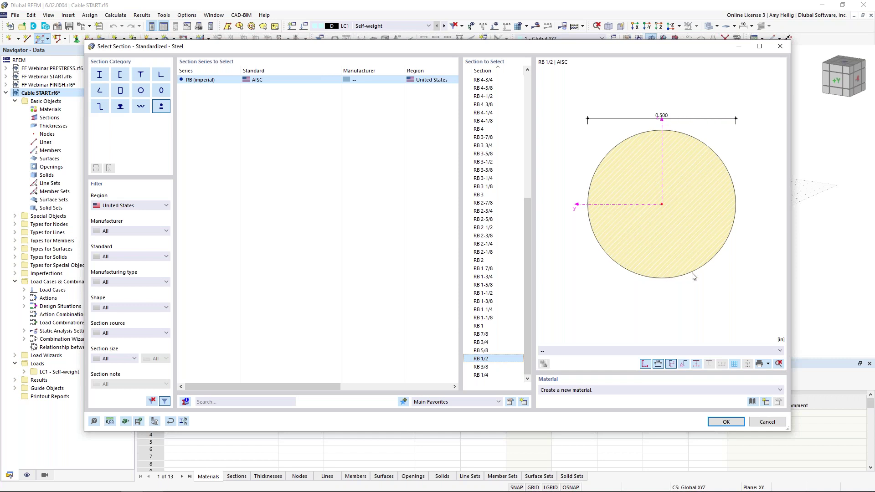
# Assign the library material Cable PE (Pfeifer) to the section, filtering by material type Metal and subtype Cable
pyautogui.click(753, 403)
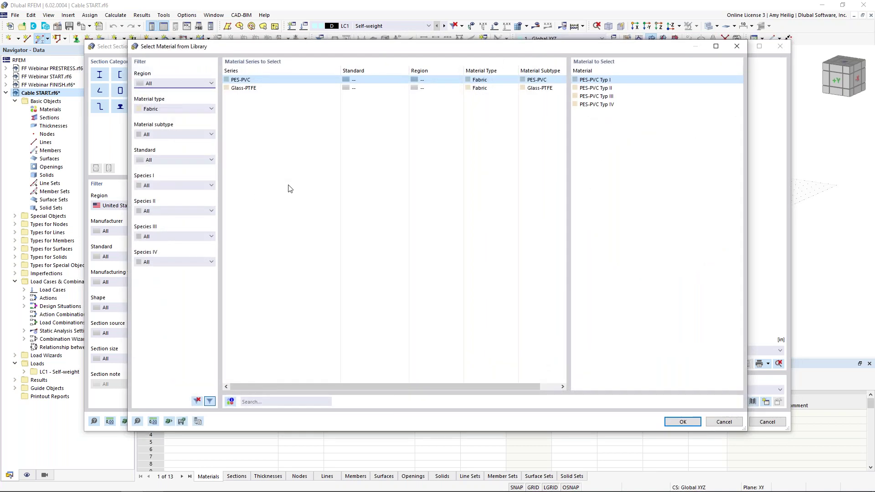
pyautogui.click(188, 109)
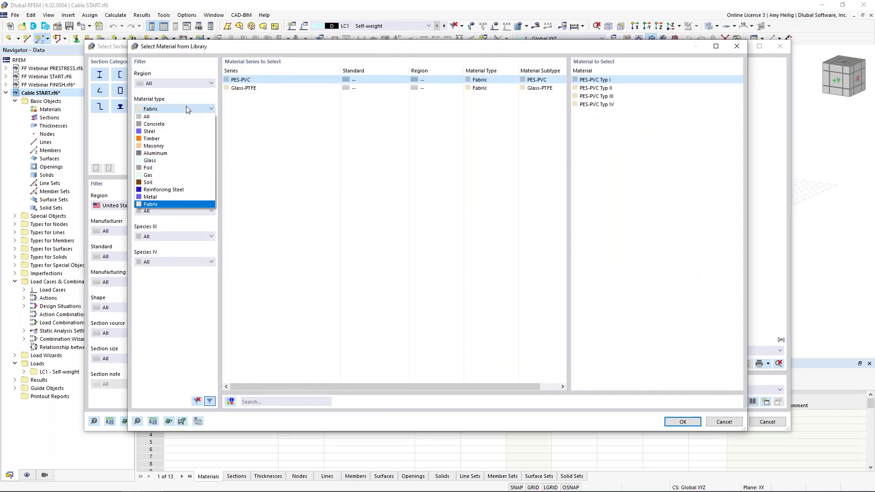
pyautogui.click(173, 197)
pyautogui.click(163, 135)
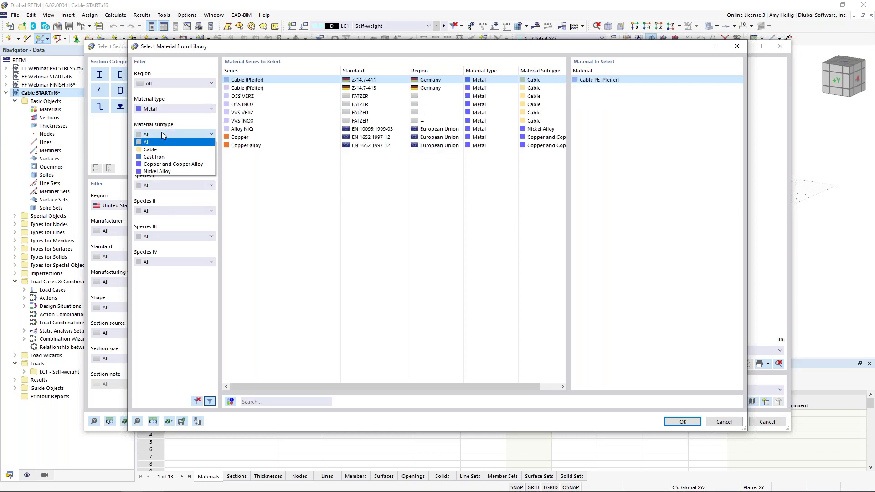
pyautogui.click(155, 151)
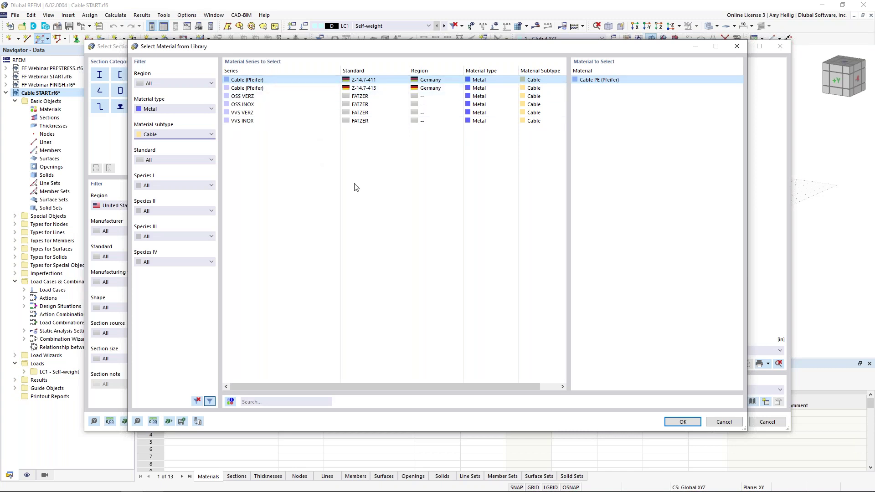
pyautogui.click(683, 422)
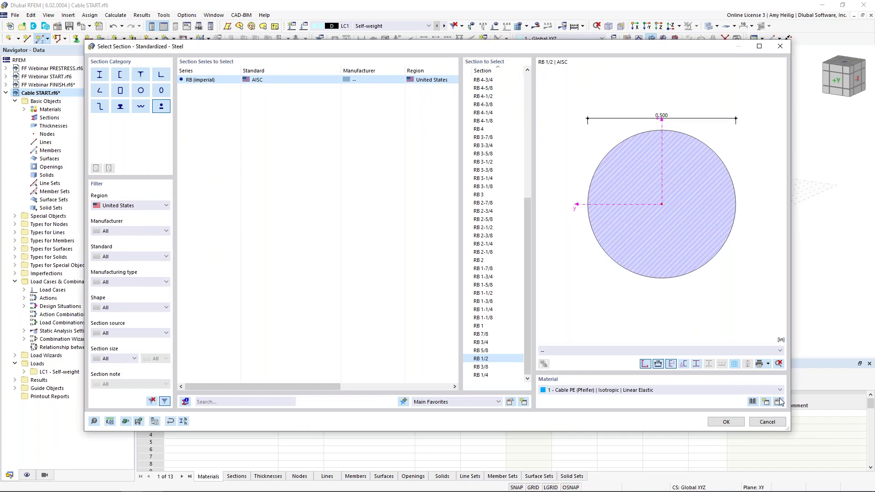
# Make the cable material user-defined and rename it "User-Defined Cable Material", checking its material values before accepting
pyautogui.click(779, 403)
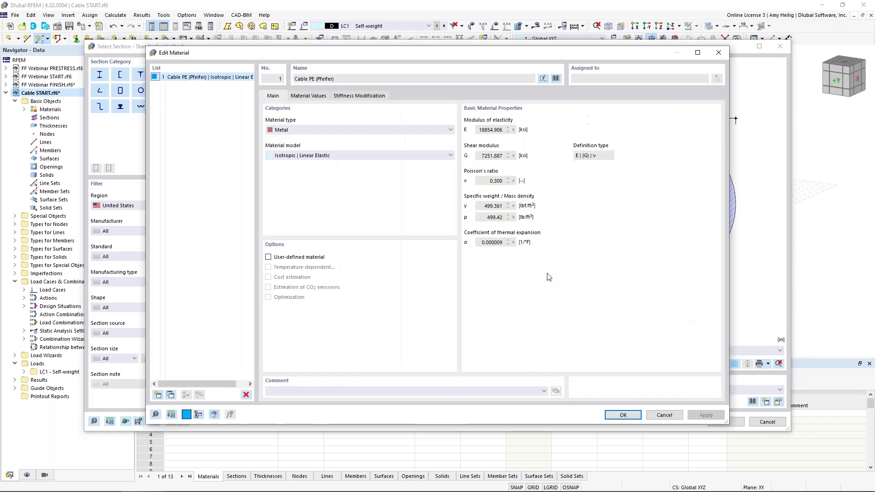
pyautogui.click(268, 257)
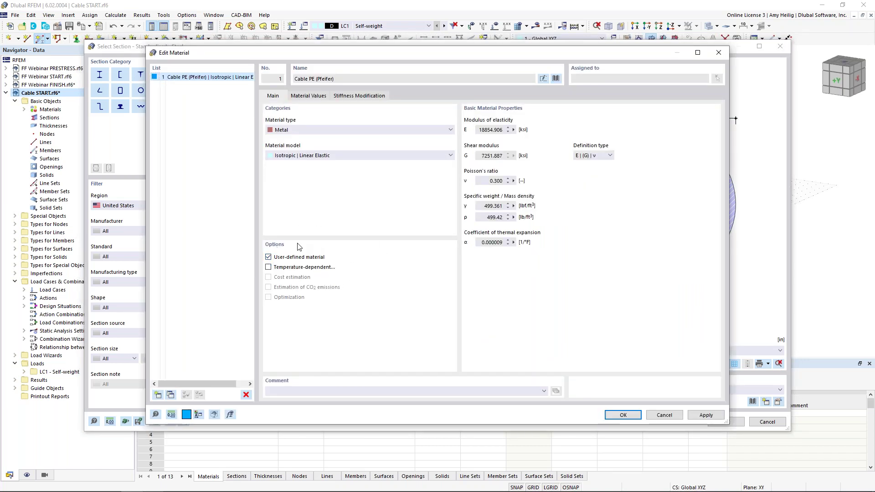
pyautogui.click(544, 78)
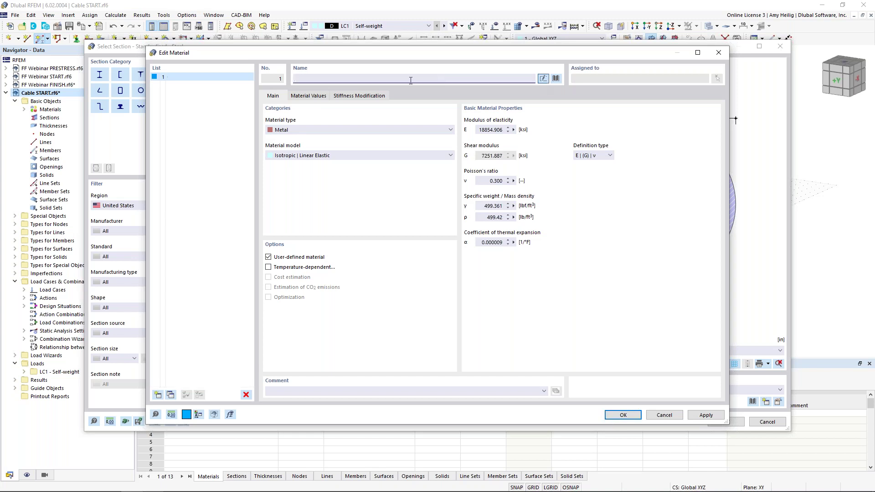
pyautogui.write('User-Defined Cable Material')
pyautogui.click(318, 97)
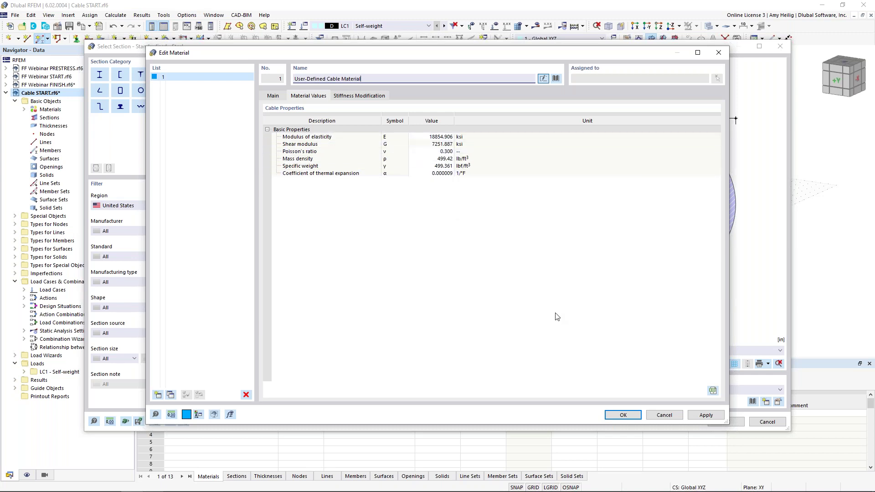
pyautogui.click(625, 414)
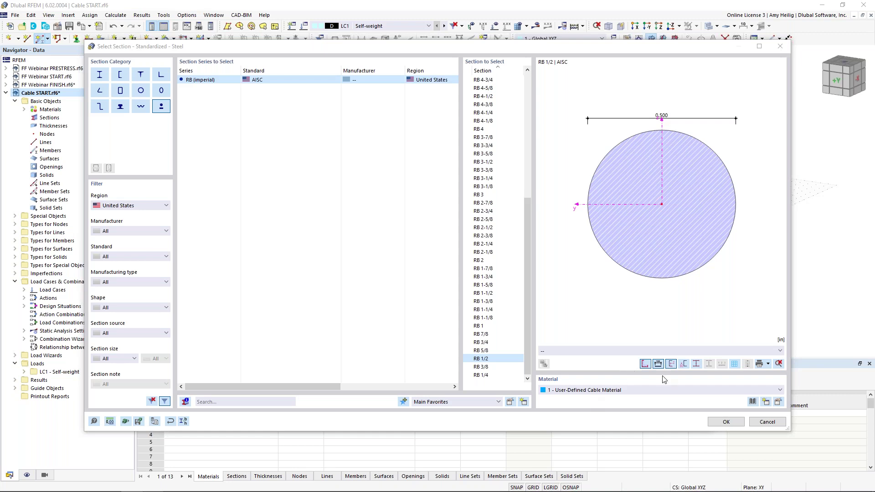
# Accept the RB 1/2 section and the cable member definition, and exit member placement without drawing anything
pyautogui.click(725, 422)
pyautogui.click(646, 417)
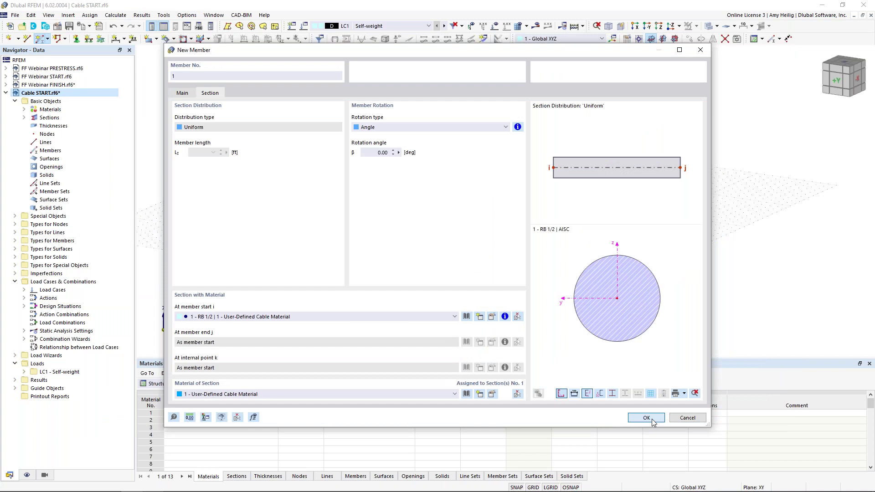
pyautogui.press('Escape')
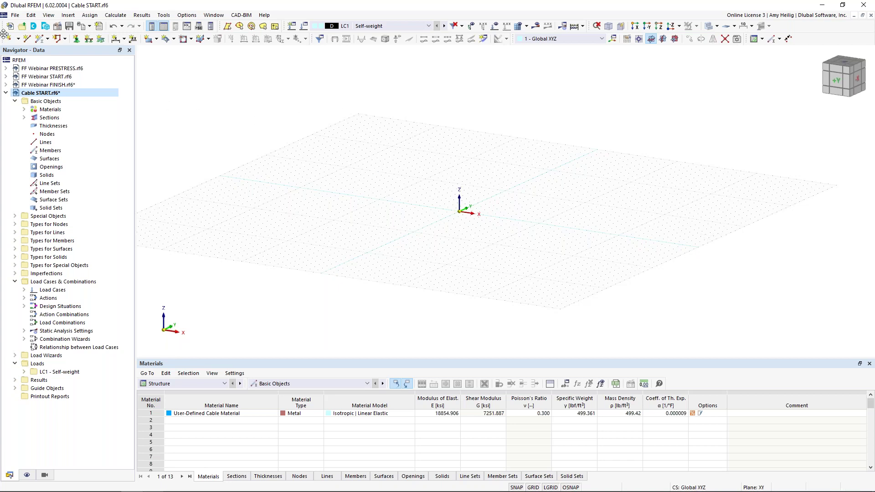
# View the template options for saving the model and for initializing a new model, and cancel the new model
pyautogui.click(16, 16)
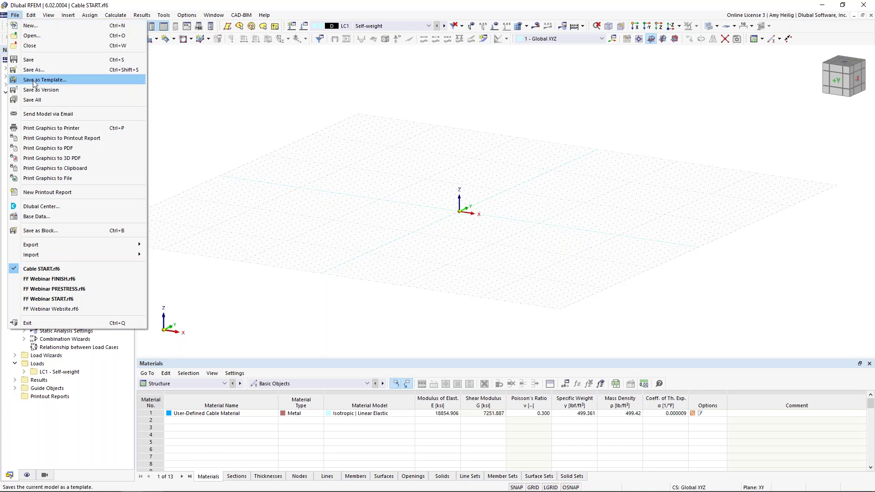
pyautogui.click(225, 108)
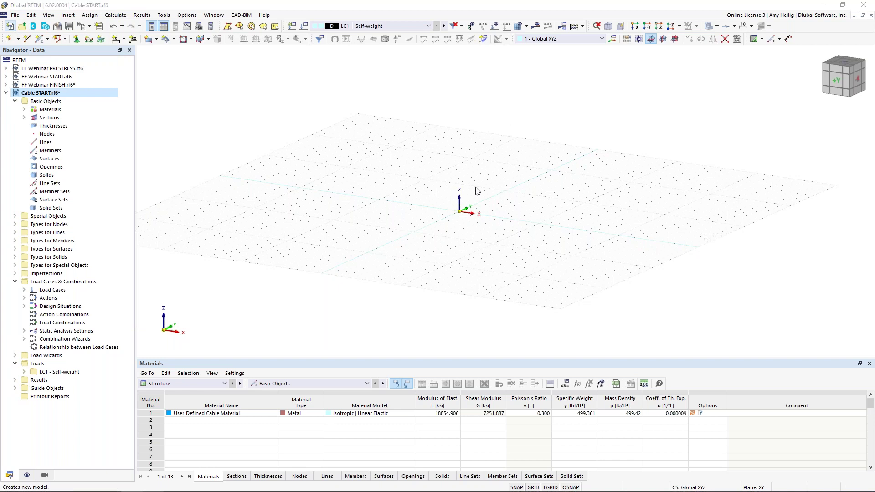
pyautogui.click(463, 212)
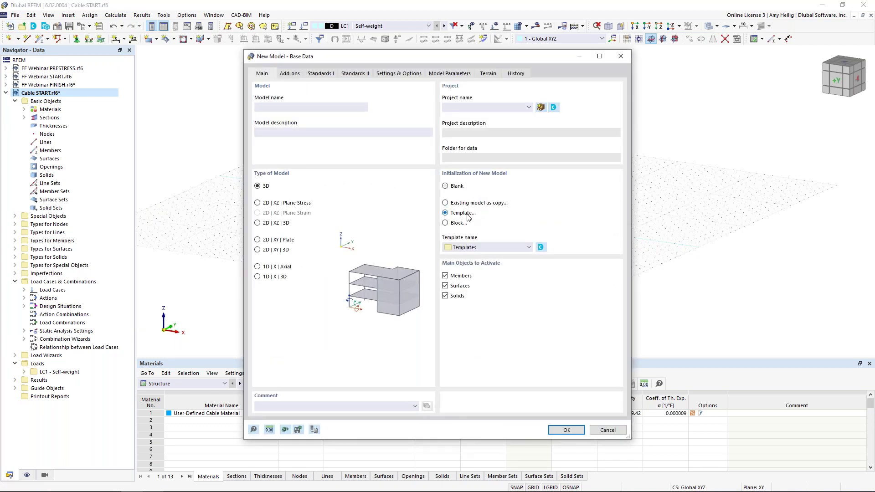
pyautogui.click(494, 247)
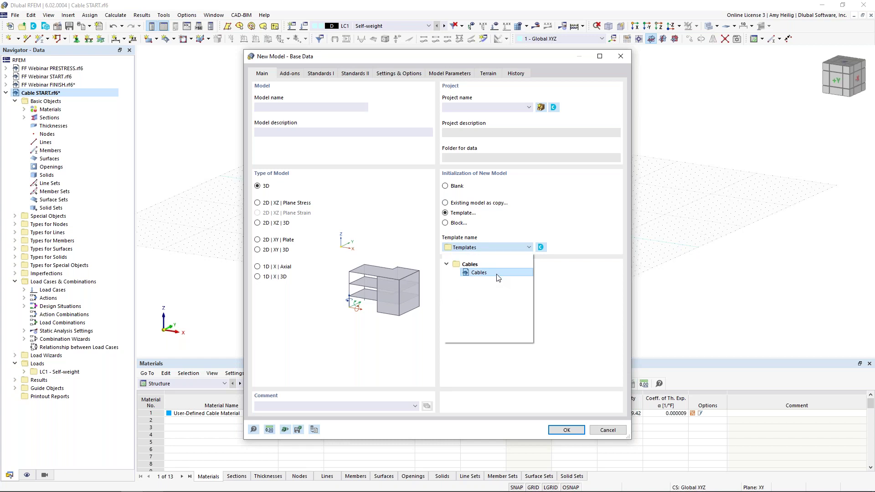
pyautogui.click(591, 250)
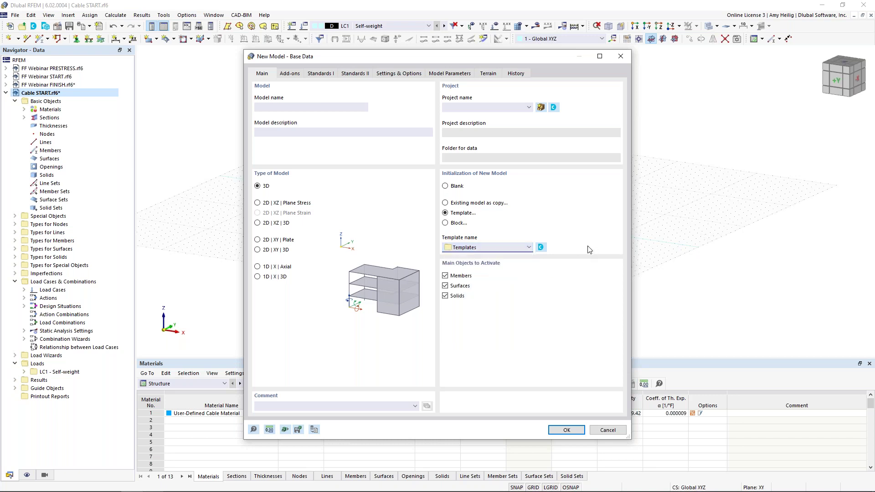
pyautogui.click(608, 429)
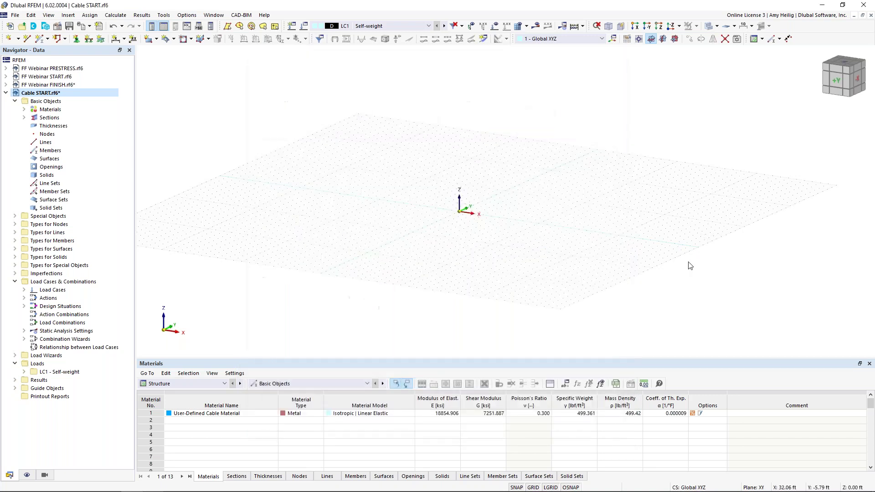
# Draw a single member of type Cable along the X axis from the origin to X = 30 ft
pyautogui.click(40, 38)
pyautogui.click(217, 116)
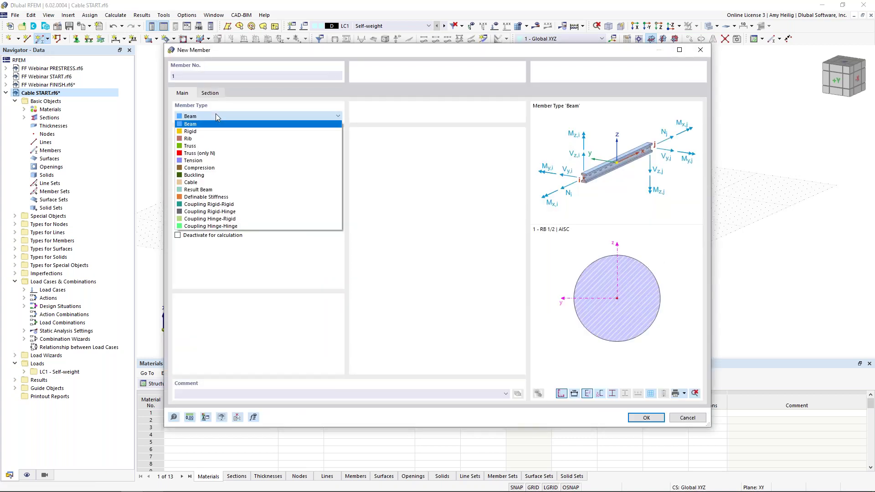
pyautogui.click(199, 182)
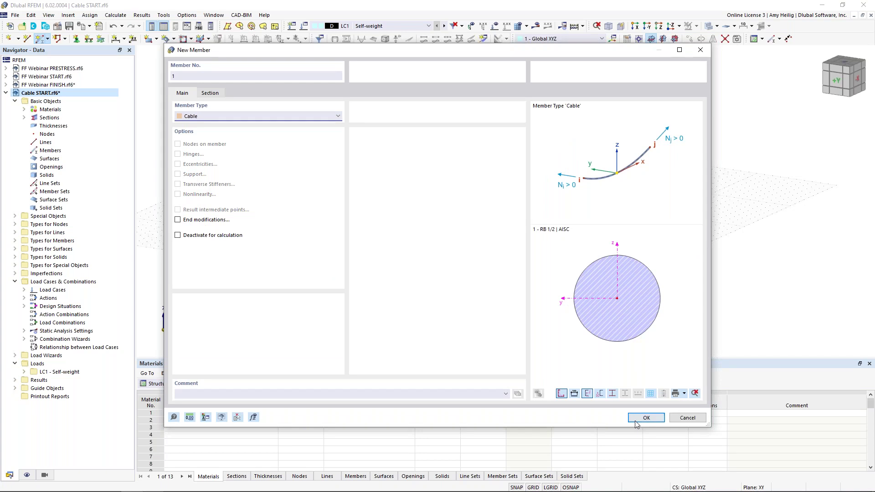
pyautogui.press('Return')
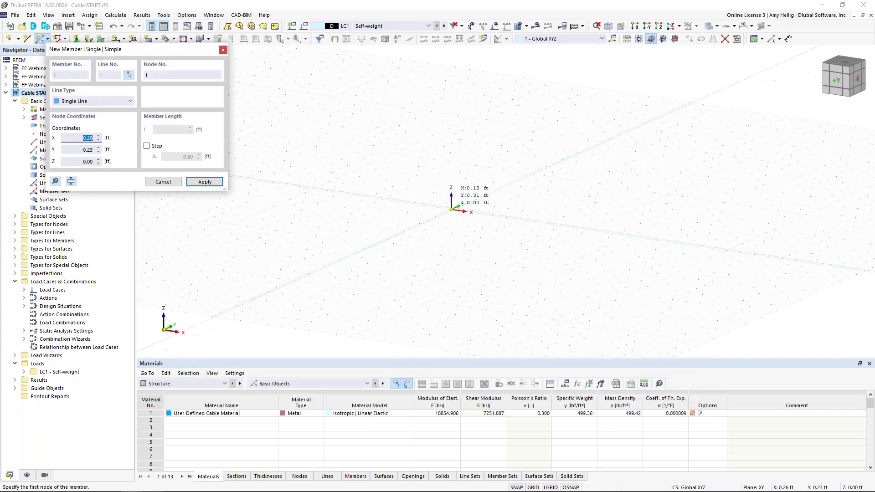
pyautogui.click(451, 210)
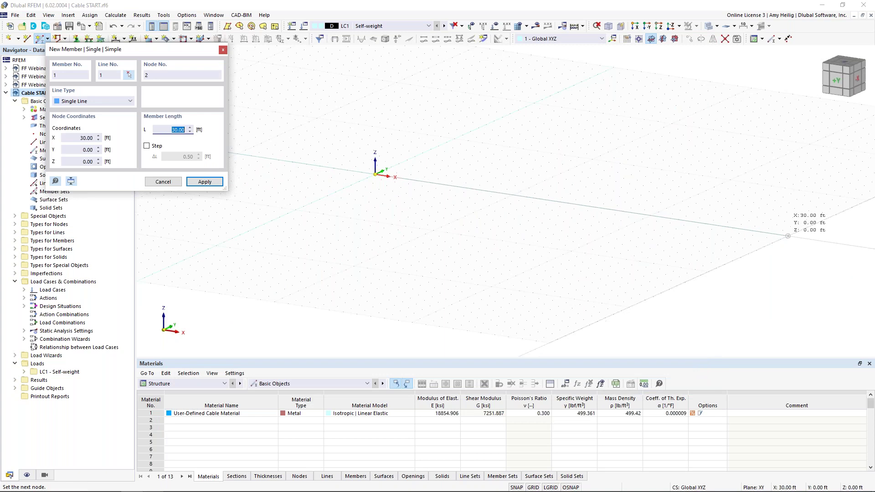
pyautogui.click(788, 236)
pyautogui.press('Escape')
pyautogui.moveTo(568, 269); pyautogui.dragTo(528, 271, button='middle')
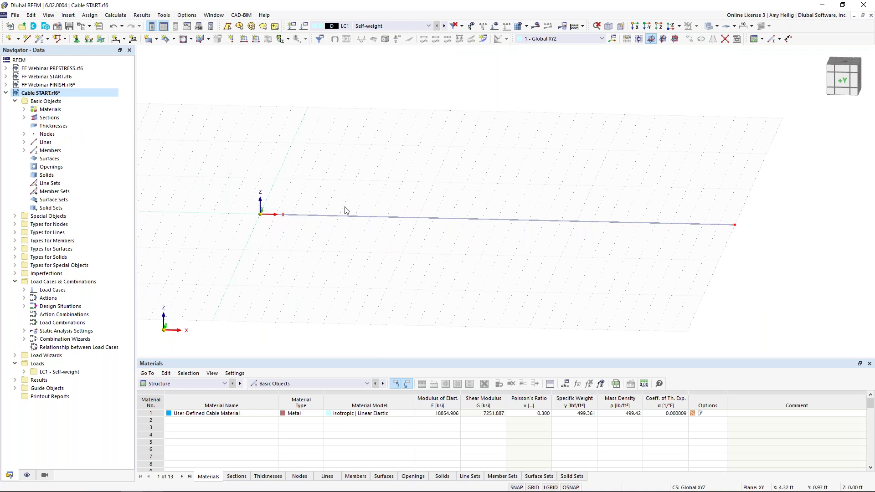
# Assign the Hinged nodal support to both end nodes of the cable
pyautogui.click(76, 39)
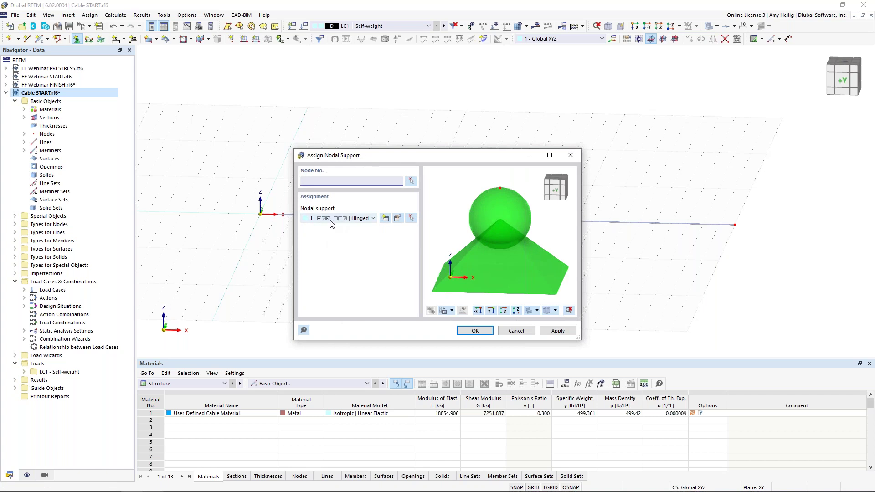
pyautogui.click(476, 331)
pyautogui.moveTo(214, 131); pyautogui.dragTo(799, 284)
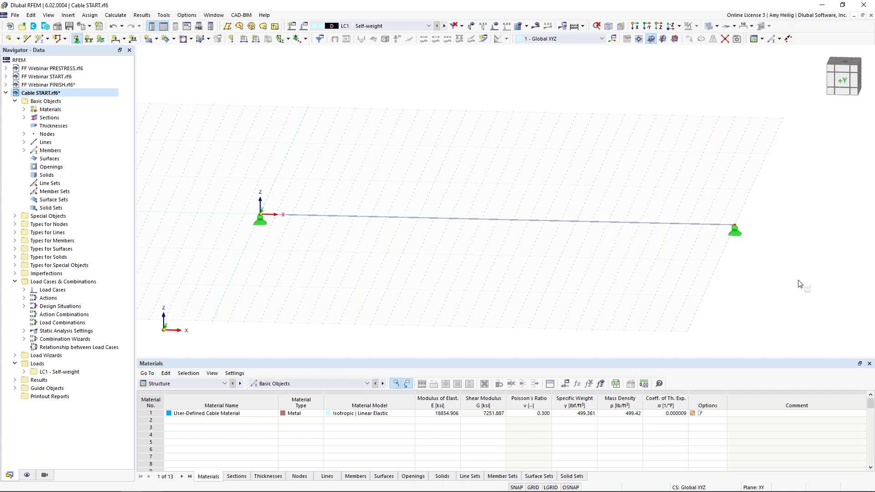
pyautogui.press('Escape')
# Rename load case LC1 as "Self-weight (SW)"
pyautogui.click(304, 26)
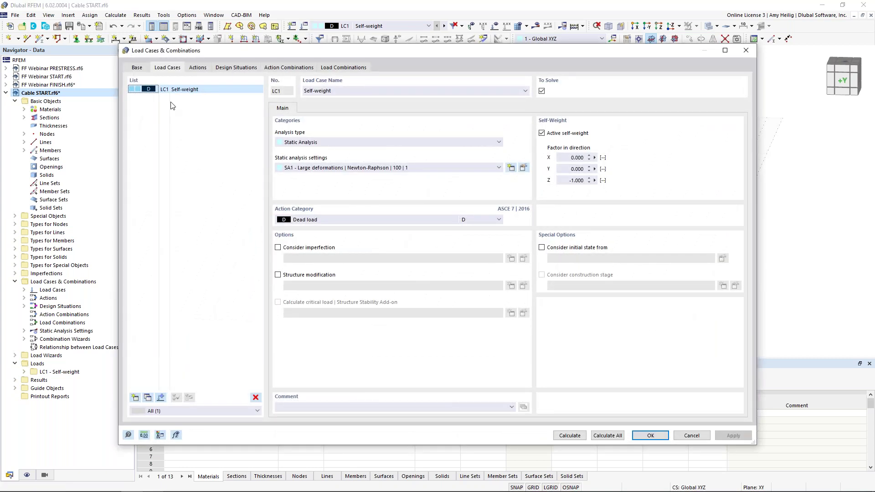
pyautogui.click(431, 92)
pyautogui.write('(SW')
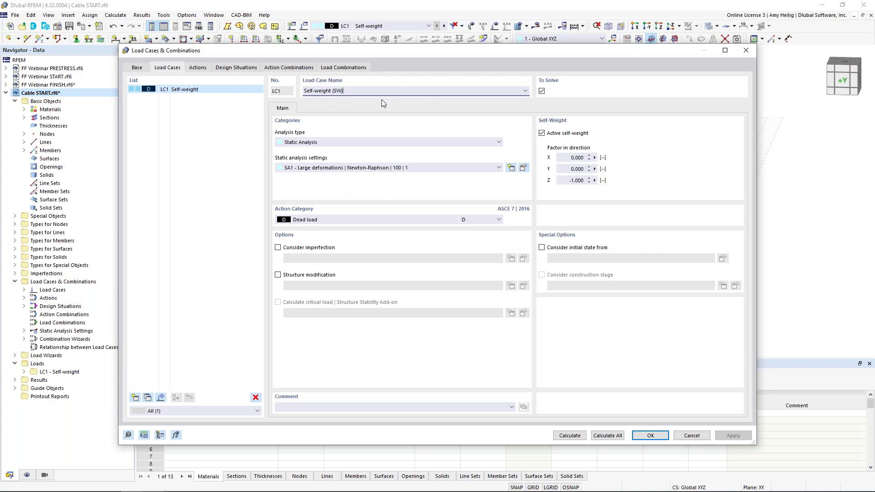
pyautogui.write(')')
# Calculate the self-weight load case and display the member axial forces N on the cable
pyautogui.click(578, 436)
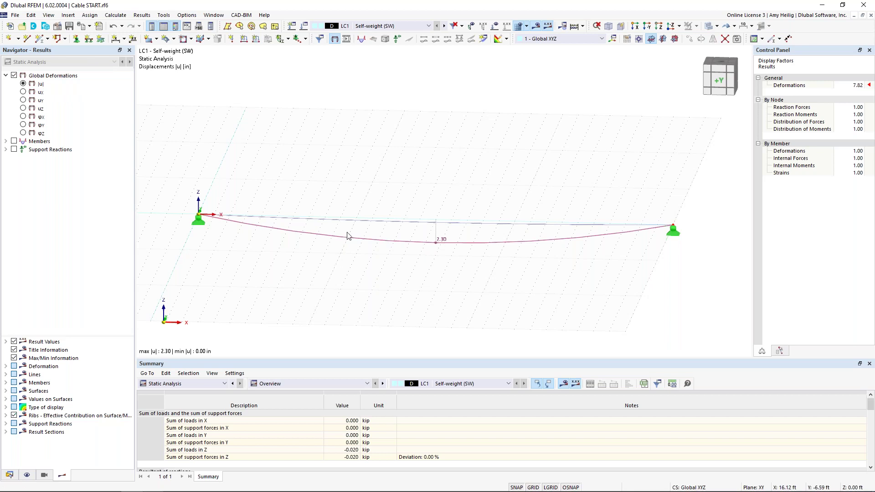
pyautogui.click(5, 141)
pyautogui.click(14, 142)
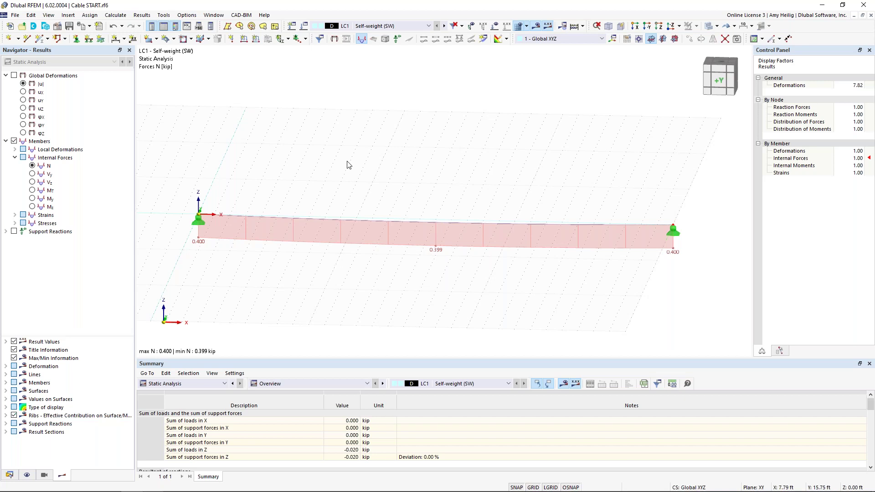
# Add a second load case named "Prestress (P)" with the action category Self-straining force
pyautogui.click(305, 27)
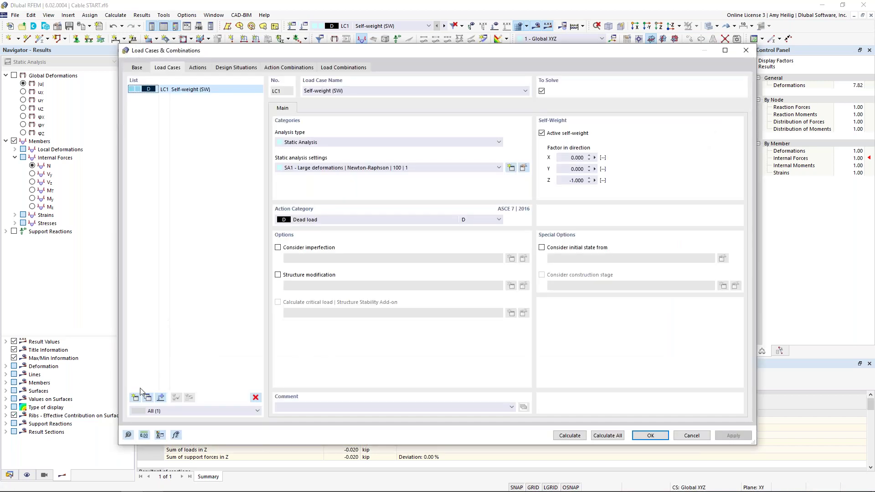
pyautogui.click(135, 398)
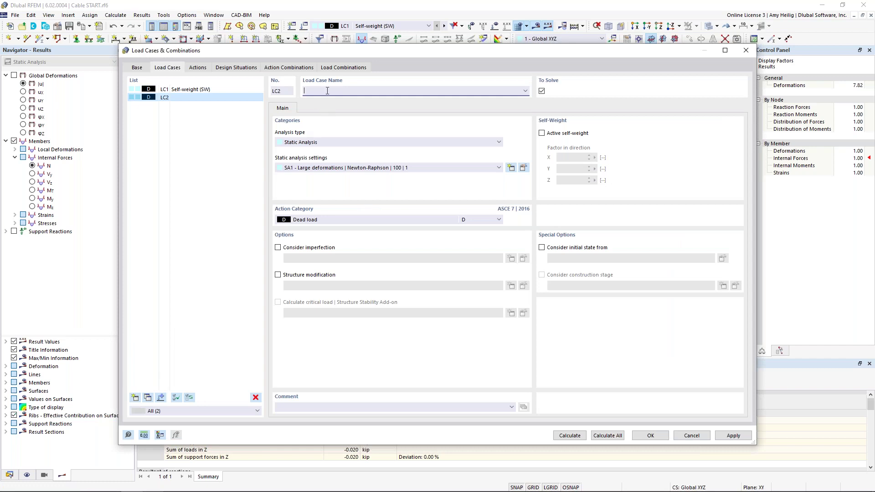
pyautogui.write('Prestress (P)')
pyautogui.click(375, 219)
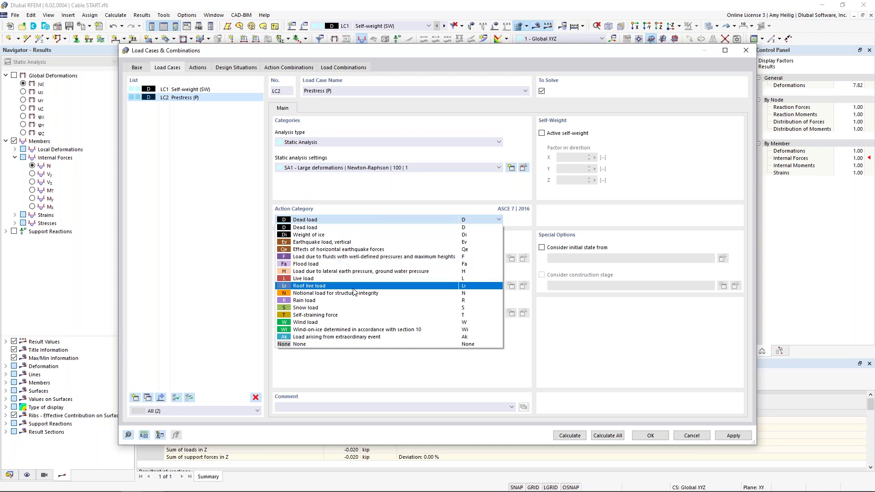
pyautogui.click(344, 318)
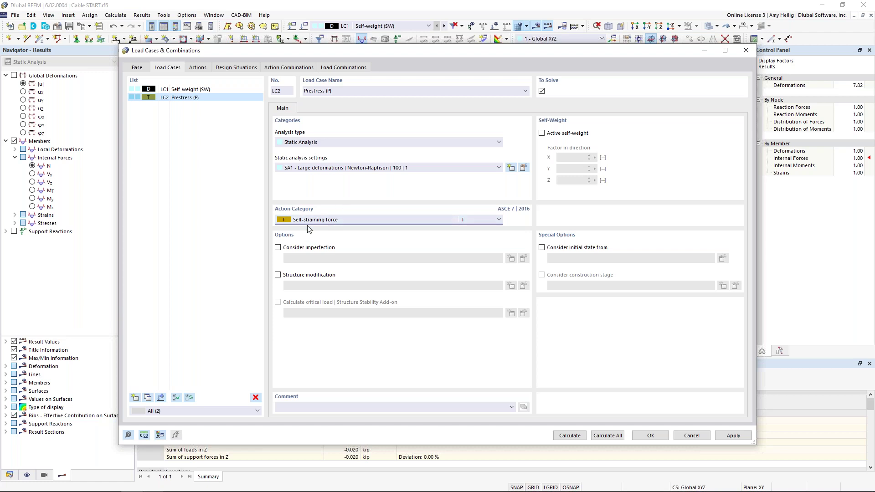
pyautogui.click(642, 432)
pyautogui.moveTo(465, 262); pyautogui.dragTo(424, 250, button='middle')
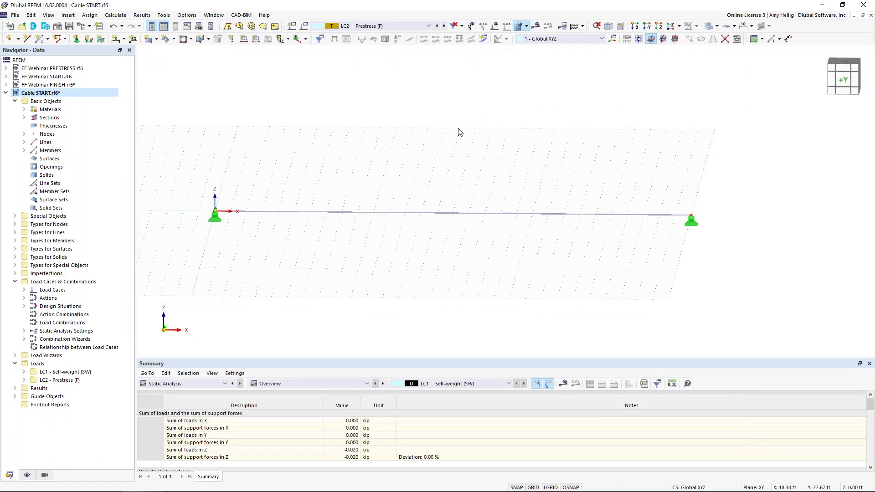
# Start a new member load in LC2 - Prestress (P) with the load type Form-Finding
pyautogui.click(256, 40)
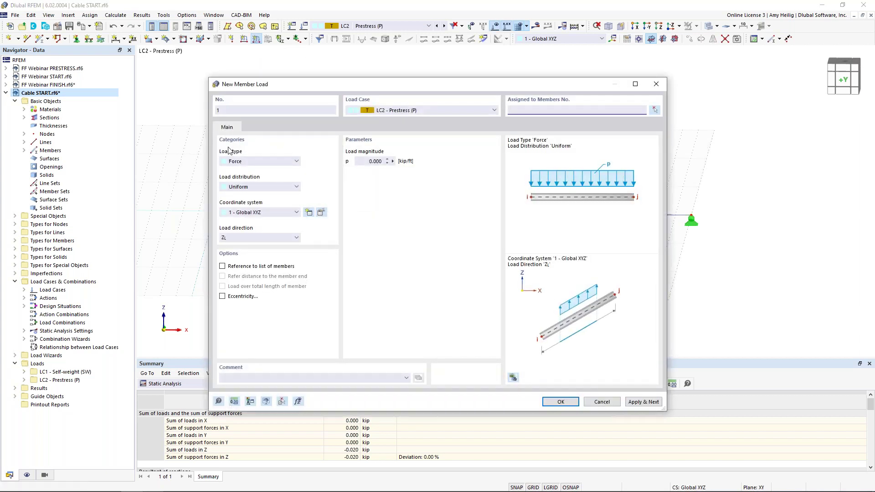
pyautogui.click(258, 161)
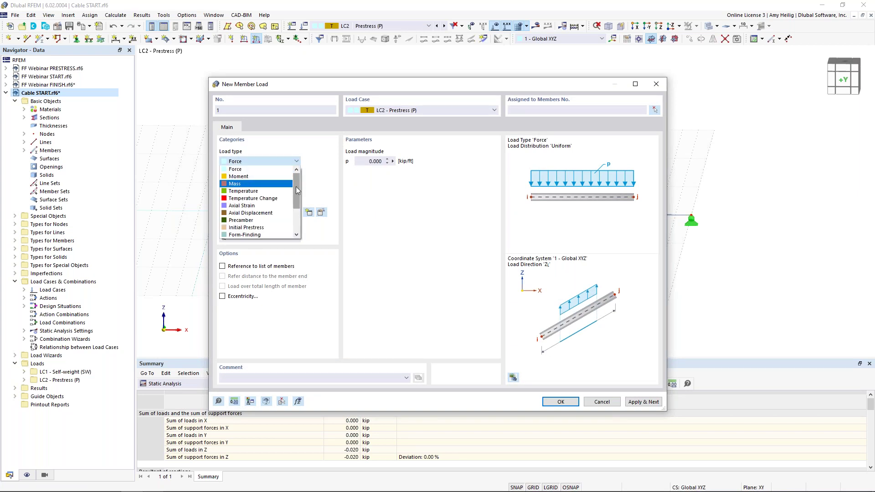
pyautogui.scroll(-1, 271, 214)
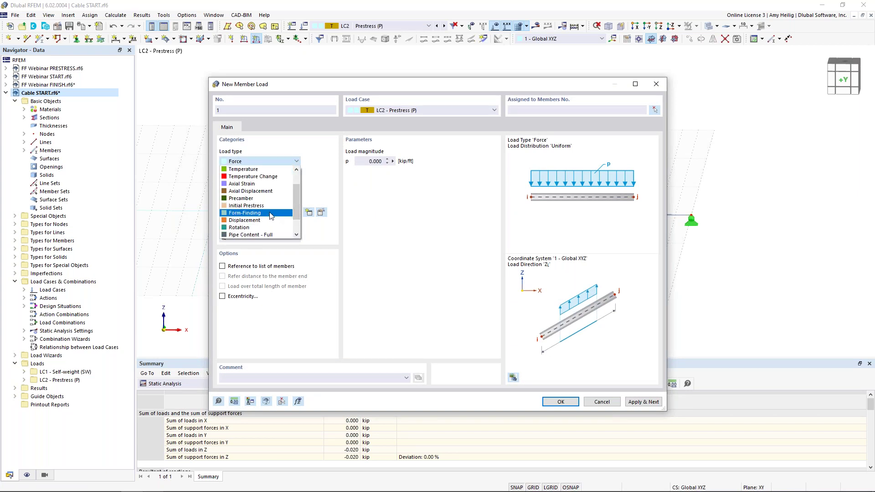
pyautogui.click(271, 213)
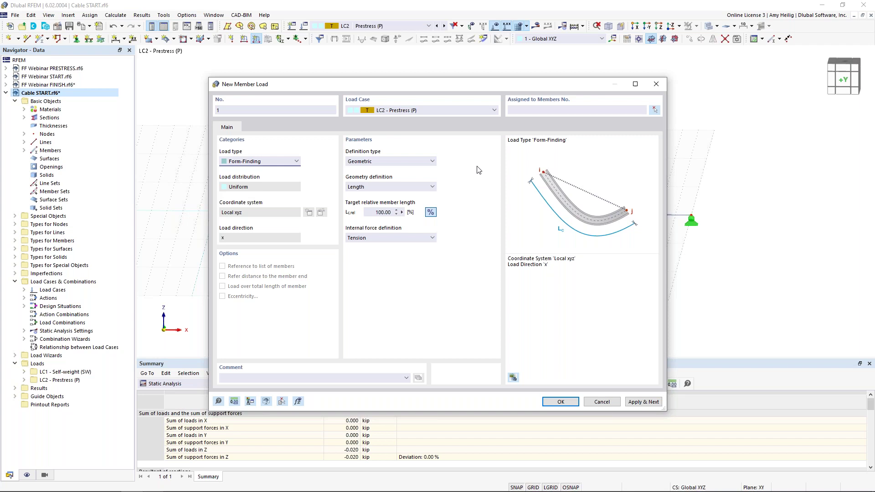
# Review the geometry definition and force definition options of the form-finding load, keeping the definition type Geometric
pyautogui.click(405, 163)
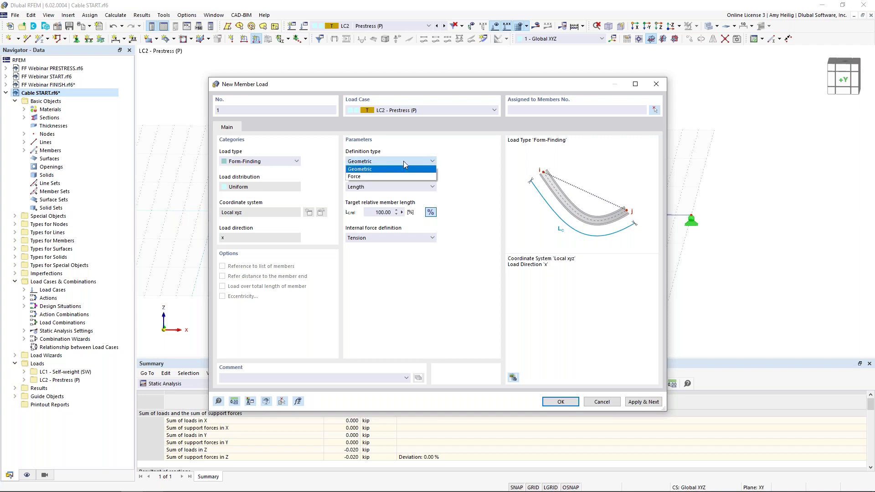
pyautogui.click(455, 167)
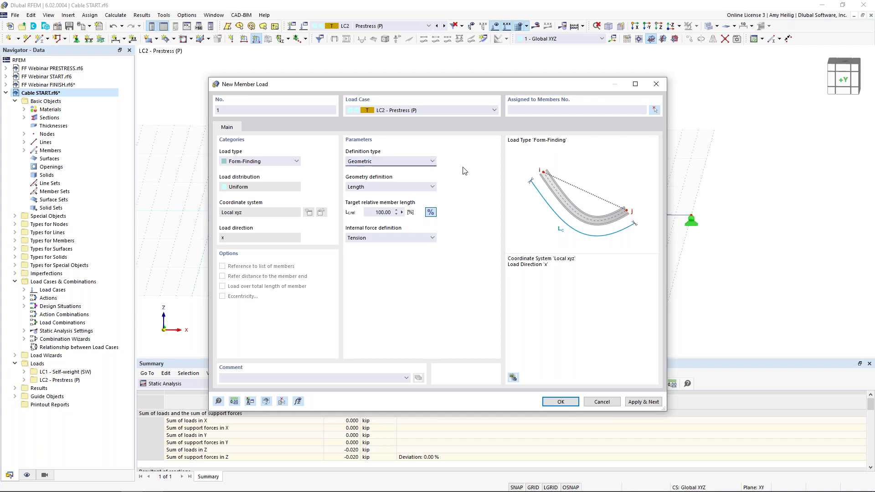
pyautogui.click(419, 187)
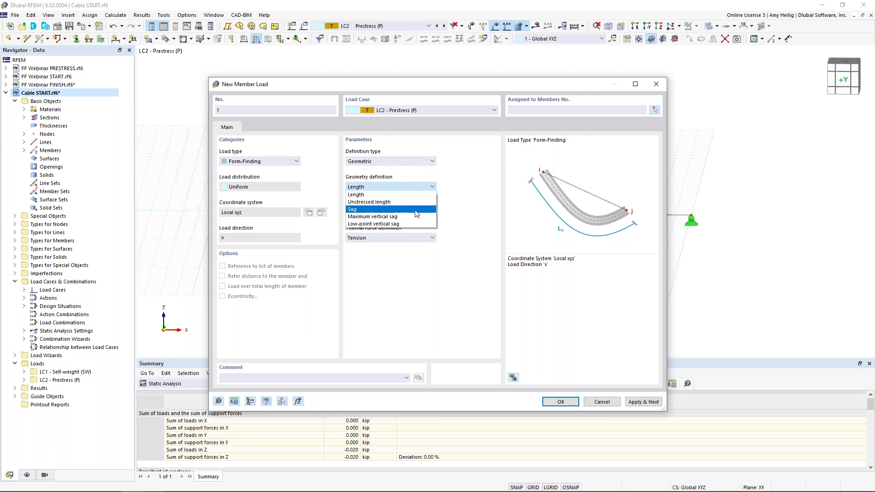
pyautogui.click(460, 214)
pyautogui.click(401, 162)
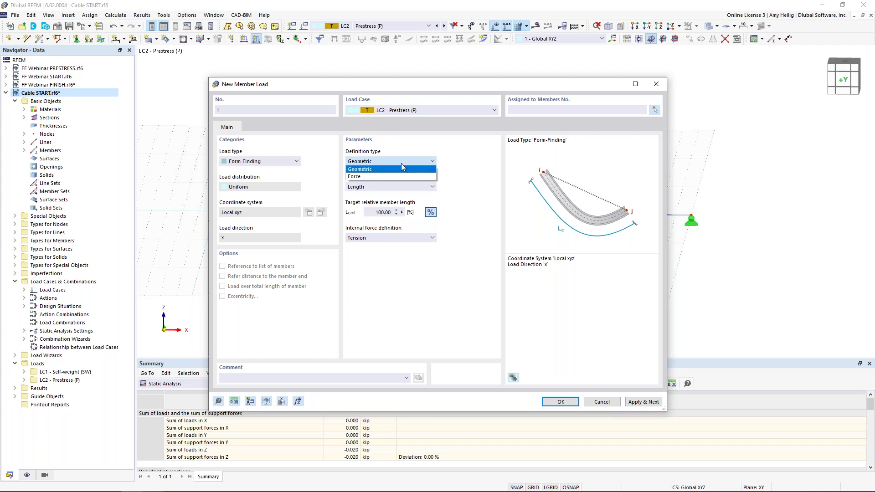
pyautogui.click(401, 177)
pyautogui.click(414, 188)
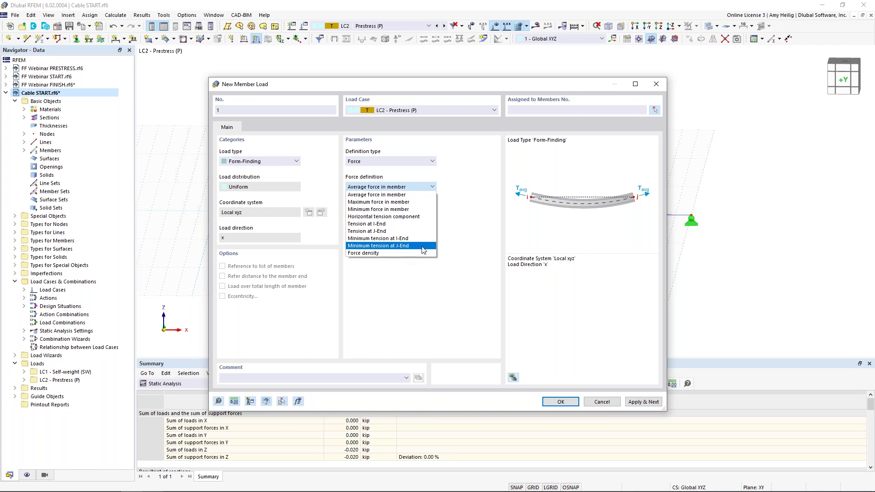
pyautogui.click(465, 243)
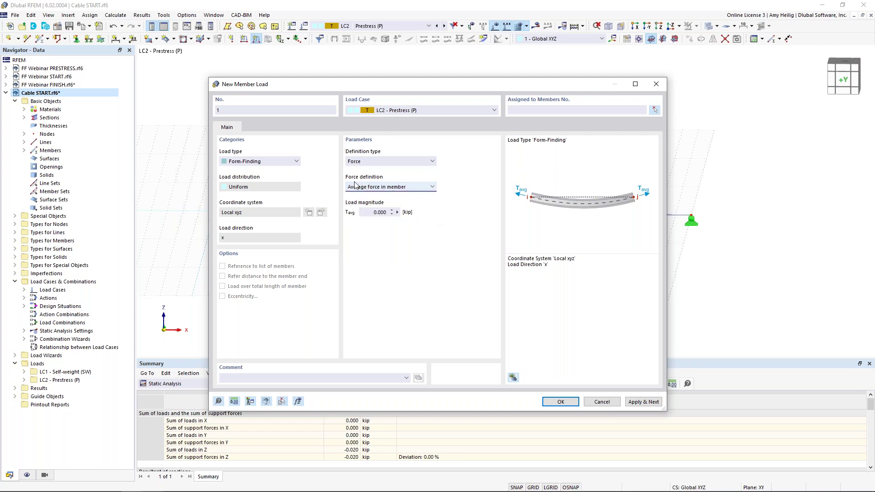
pyautogui.click(367, 162)
pyautogui.click(365, 169)
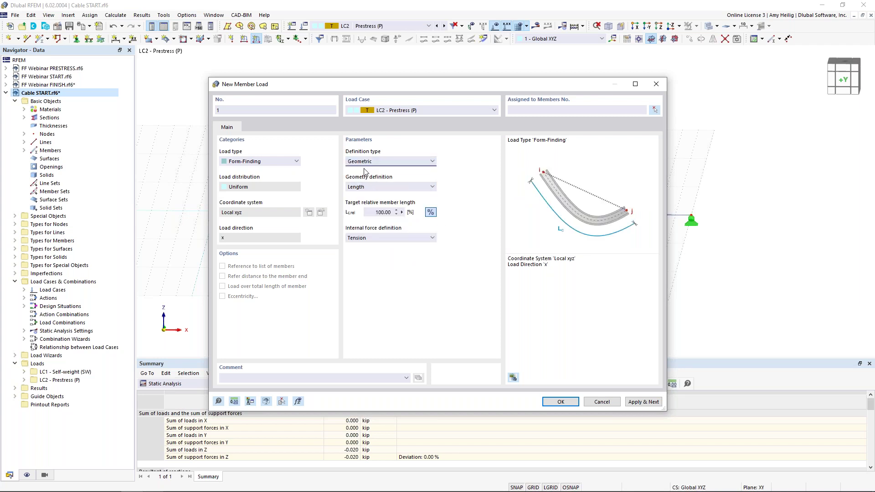
# Define the form-finding load by an absolute member sag of 0.67 ft and apply it to the cable member
pyautogui.click(370, 187)
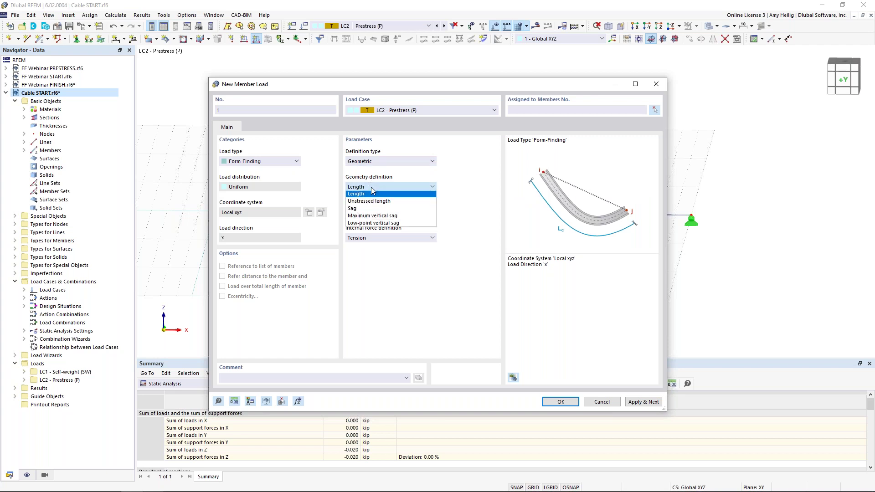
pyautogui.click(370, 209)
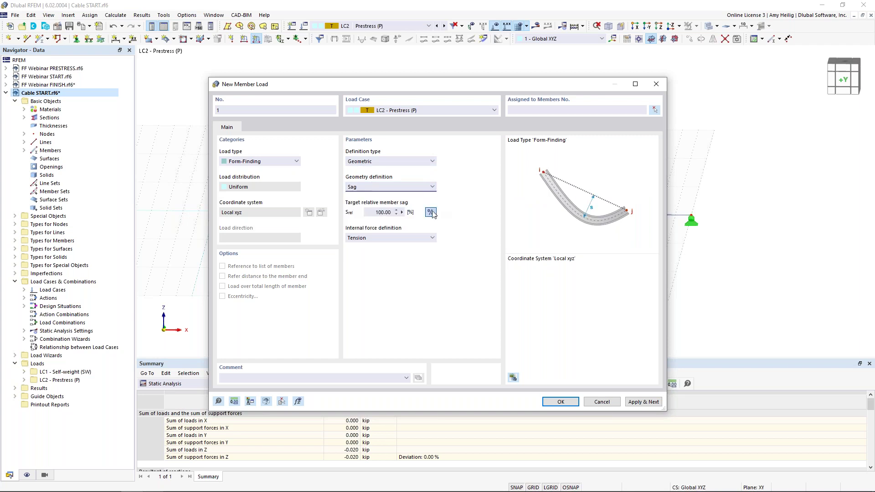
pyautogui.doubleClick(383, 212)
pyautogui.write('0.6')
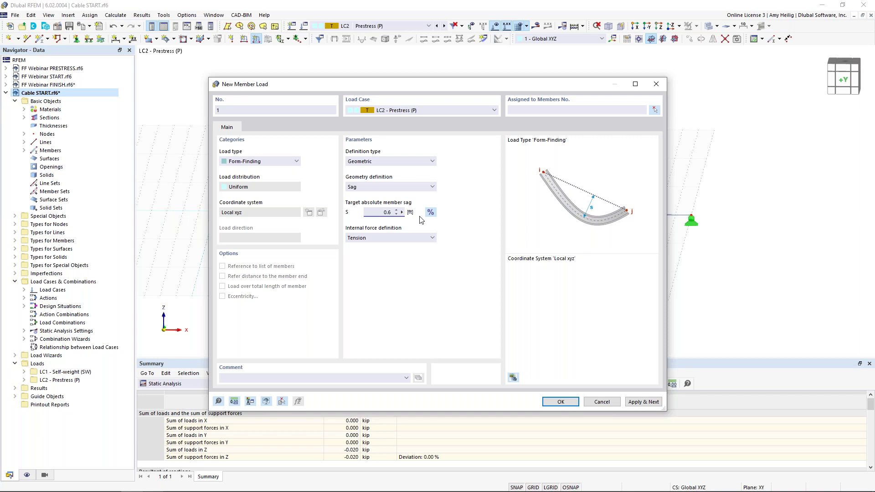
pyautogui.write('7')
pyautogui.click(527, 112)
pyautogui.click(560, 401)
pyautogui.moveTo(443, 256); pyautogui.dragTo(491, 250, button='middle')
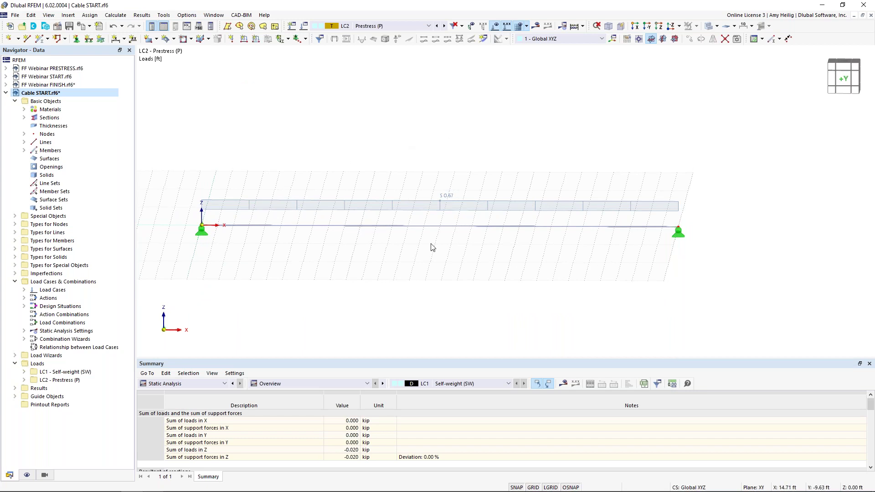
# Calculate the Prestress (P) load case and examine the cable's global deformations and axial forces N
pyautogui.click(536, 26)
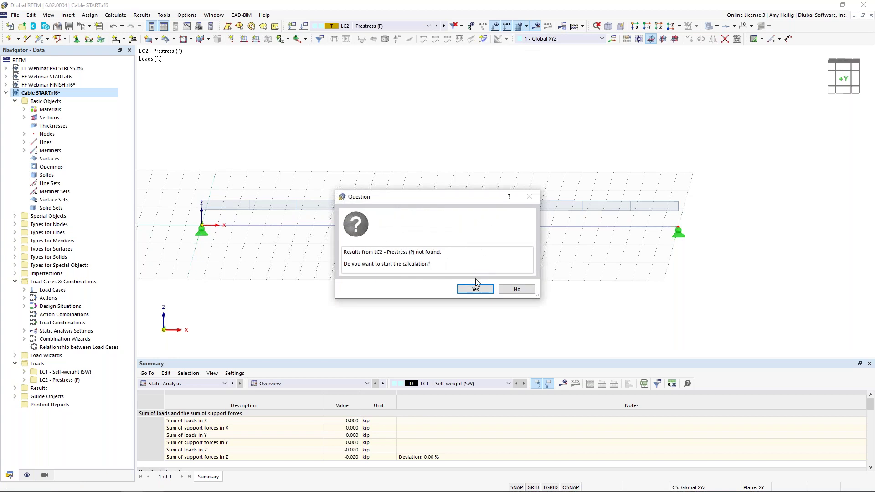
pyautogui.click(475, 289)
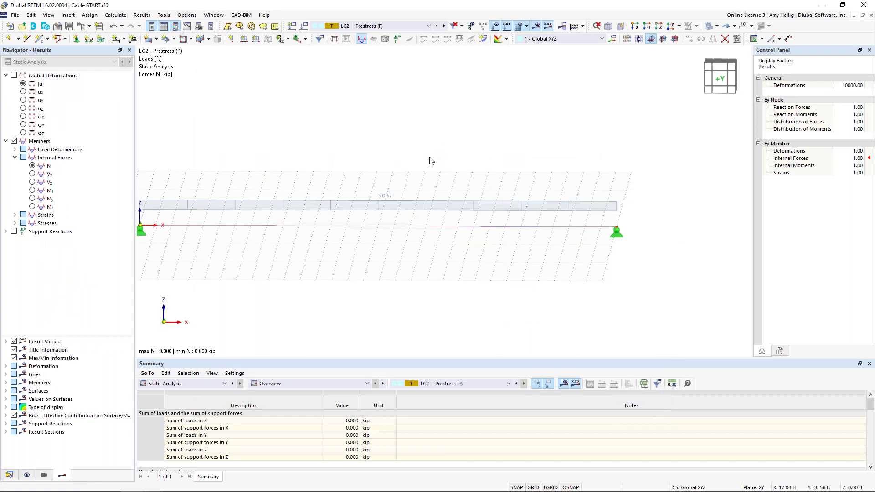
pyautogui.scroll(-3, 431, 160)
pyautogui.click(13, 76)
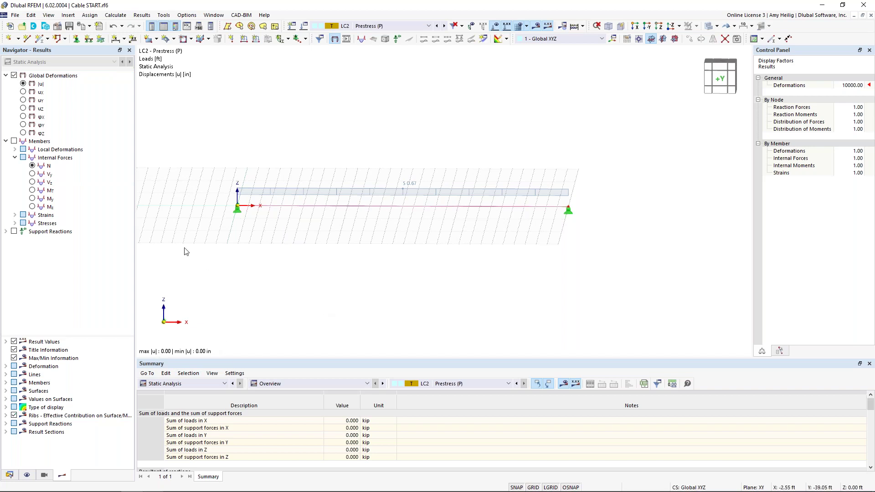
pyautogui.click(32, 166)
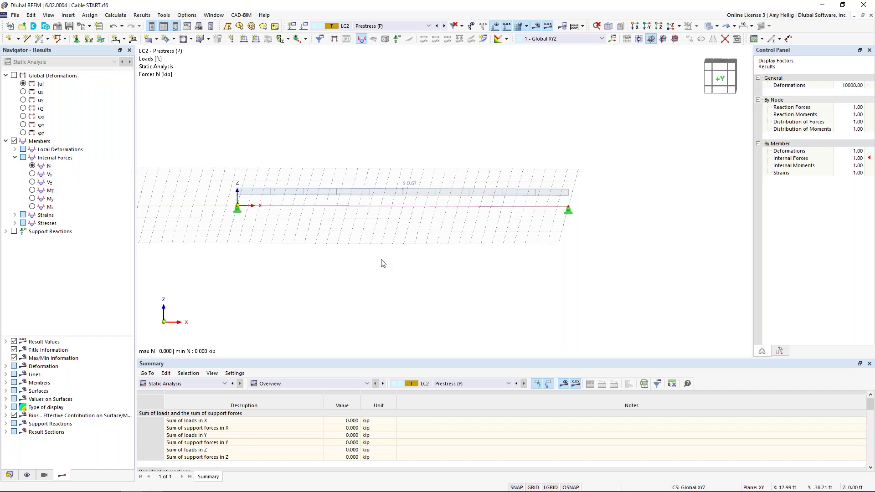
pyautogui.moveTo(330, 248); pyautogui.dragTo(385, 250, button='middle')
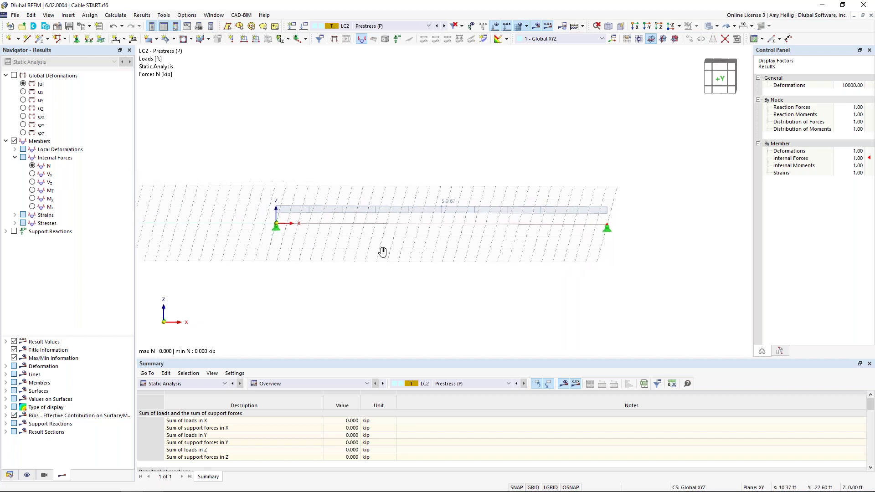
pyautogui.scroll(2, 383, 252)
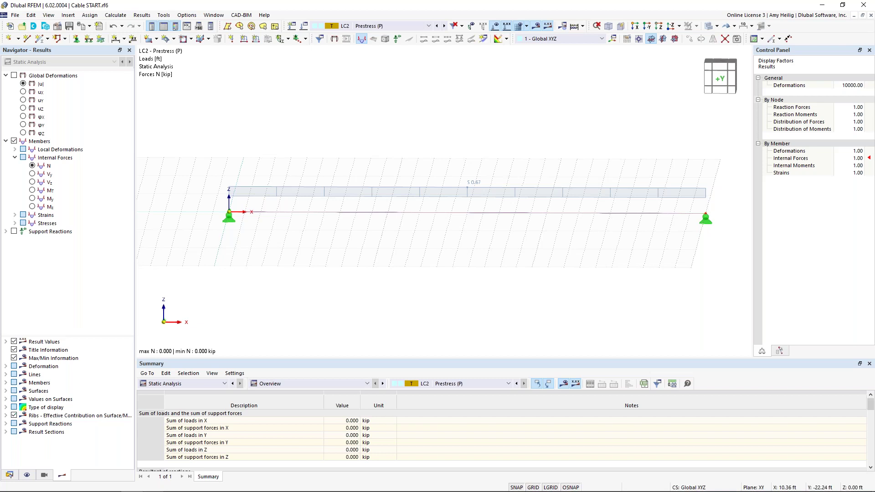
pyautogui.moveTo(396, 152); pyautogui.dragTo(366, 148, button='middle')
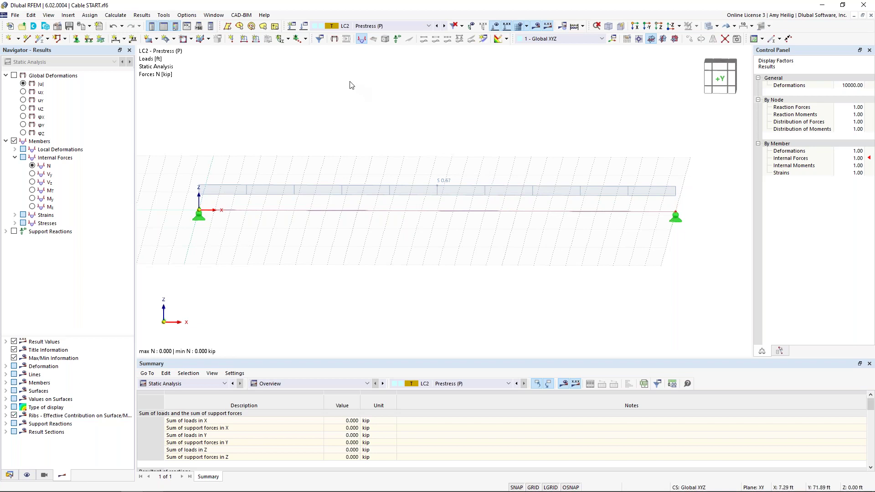
# Turn off the combination wizard in the base settings for load cases and combinations
pyautogui.click(304, 27)
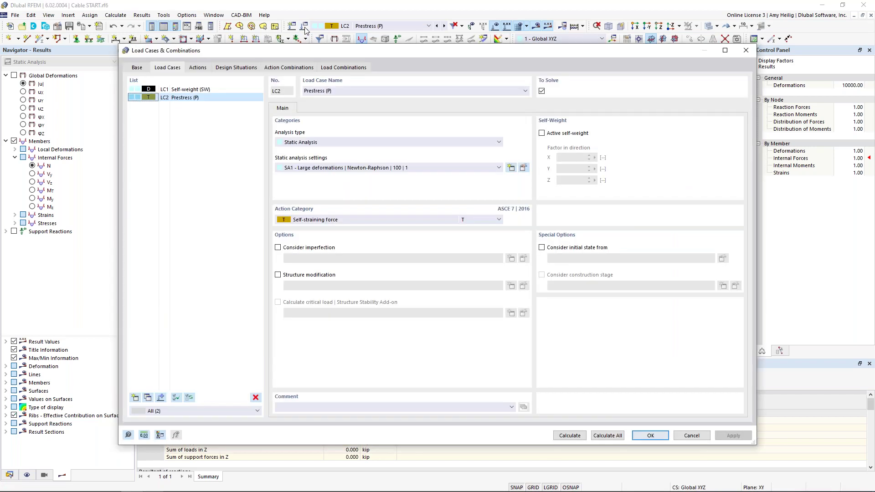
pyautogui.click(136, 68)
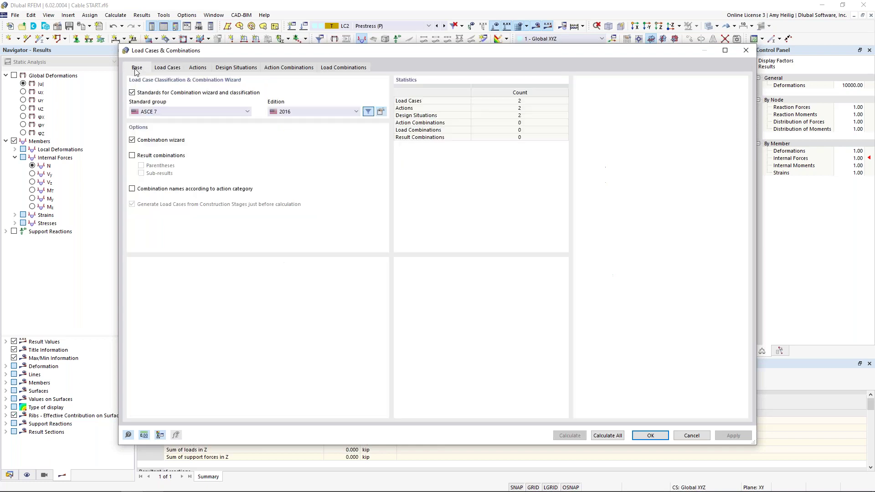
pyautogui.click(132, 141)
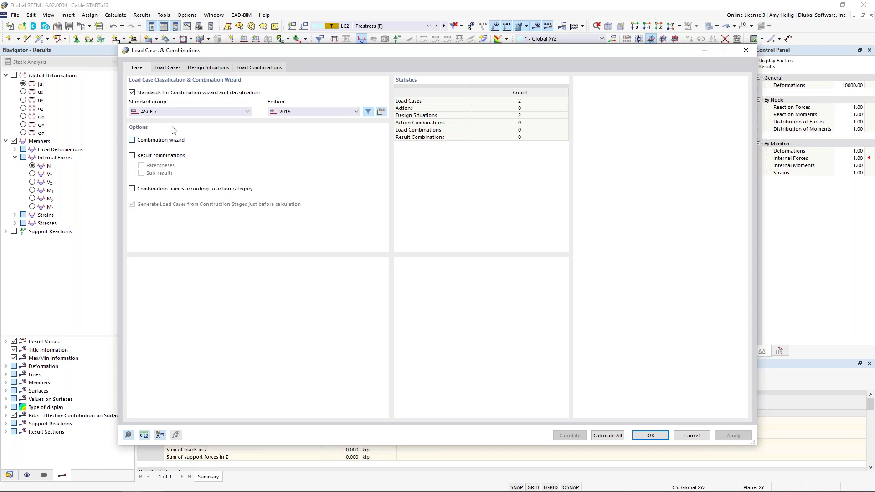
# Create a new load combination named "Shape 1 = SW + P"
pyautogui.click(258, 68)
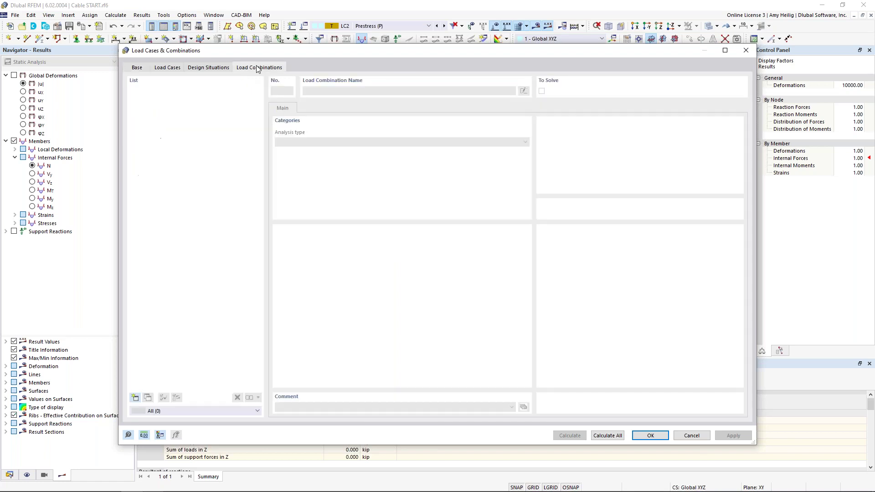
pyautogui.click(135, 398)
pyautogui.click(323, 91)
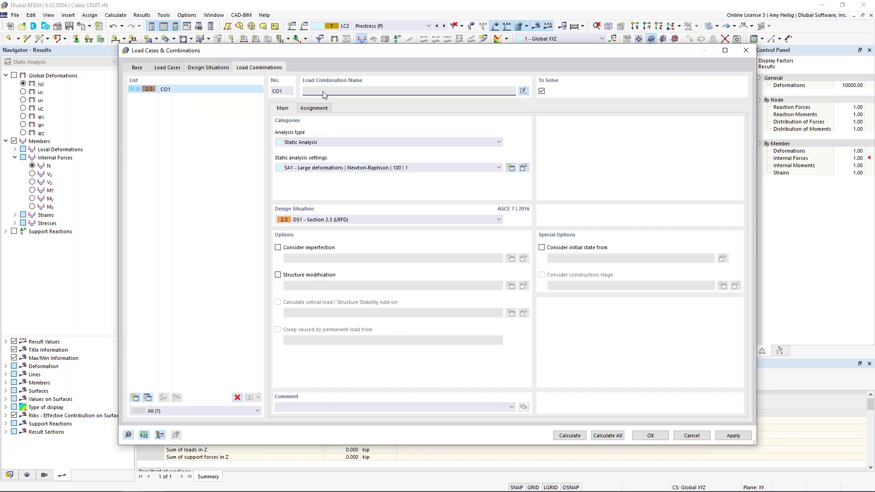
pyautogui.click(459, 91)
pyautogui.write('Shape 1 = SW')
# Assign load cases LC1 Self-weight (SW) and LC2 Prestress (P) to combination CO1, each with factor 1.00
pyautogui.click(321, 111)
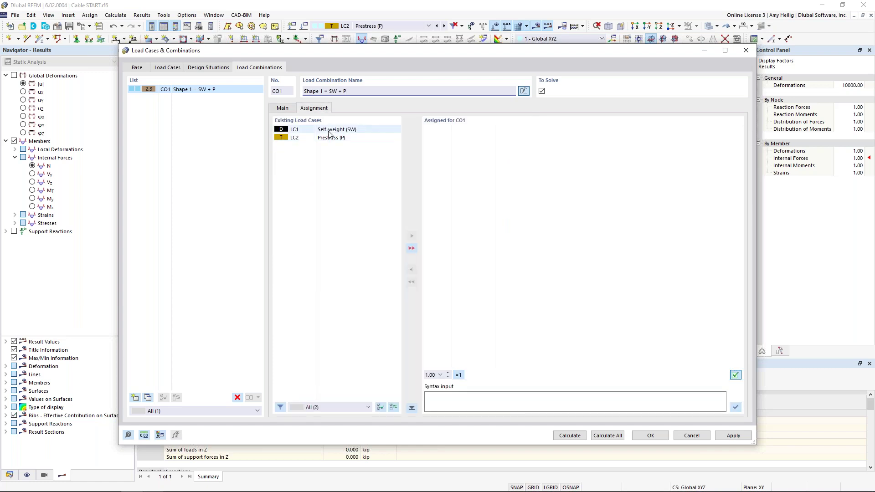
pyautogui.doubleClick(329, 130)
pyautogui.click(330, 138)
pyautogui.doubleClick(329, 138)
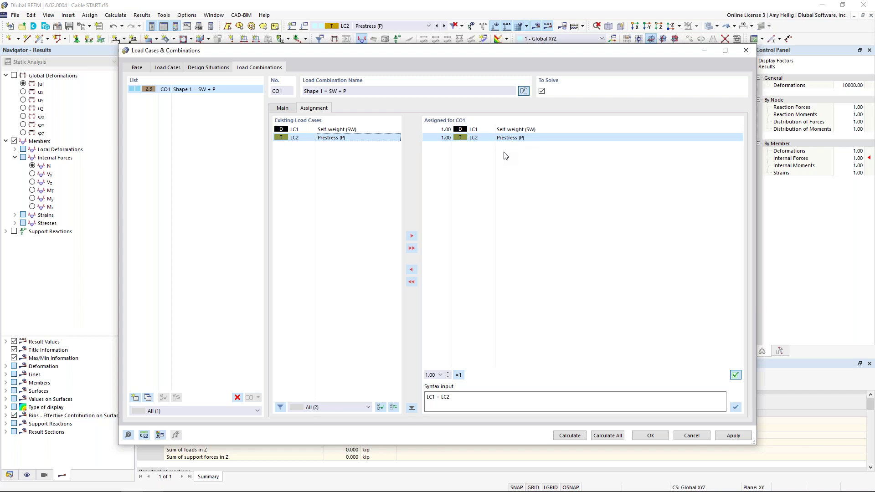
# Calculate combination CO1 and display the cable's global deformations |u|
pyautogui.click(573, 439)
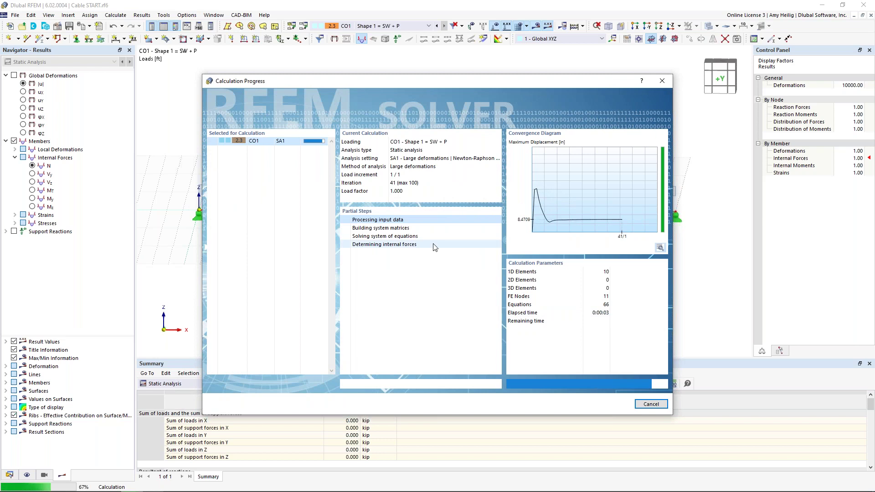
pyautogui.click(14, 75)
pyautogui.scroll(1, 451, 237)
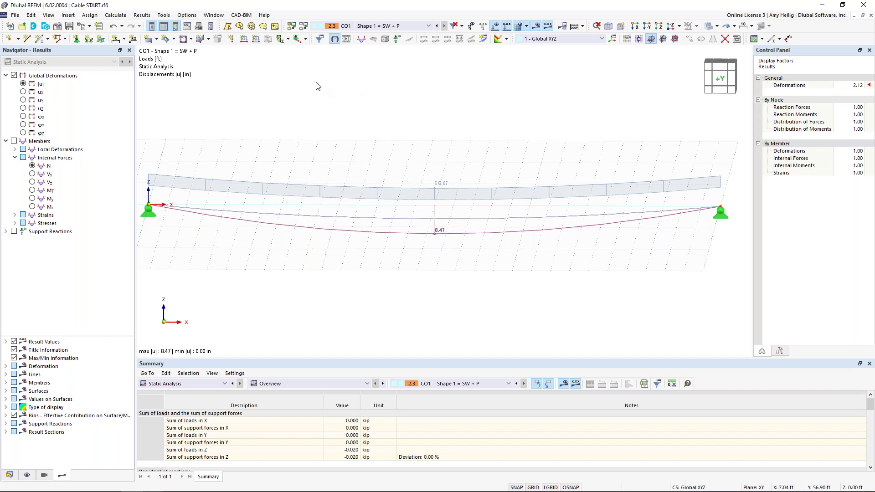
# In the form-finding options of static analysis settings SA1, set the number of iterations for loading prestress to 5
pyautogui.click(303, 25)
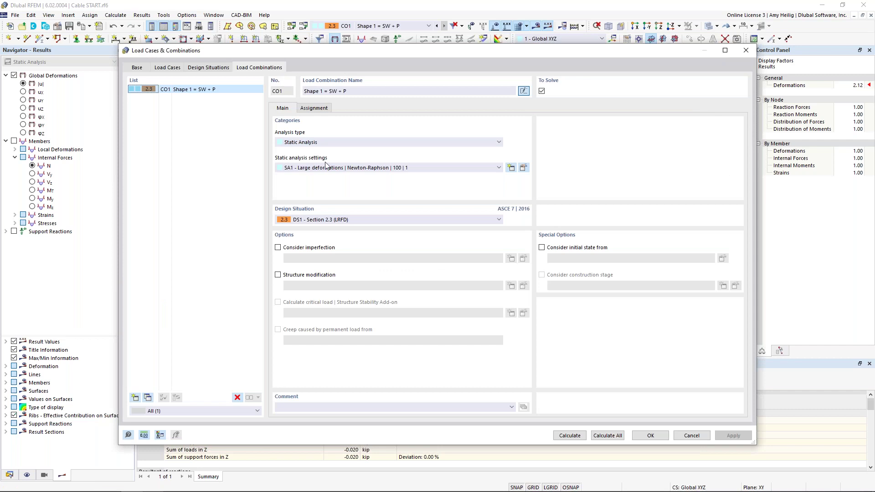
pyautogui.click(523, 168)
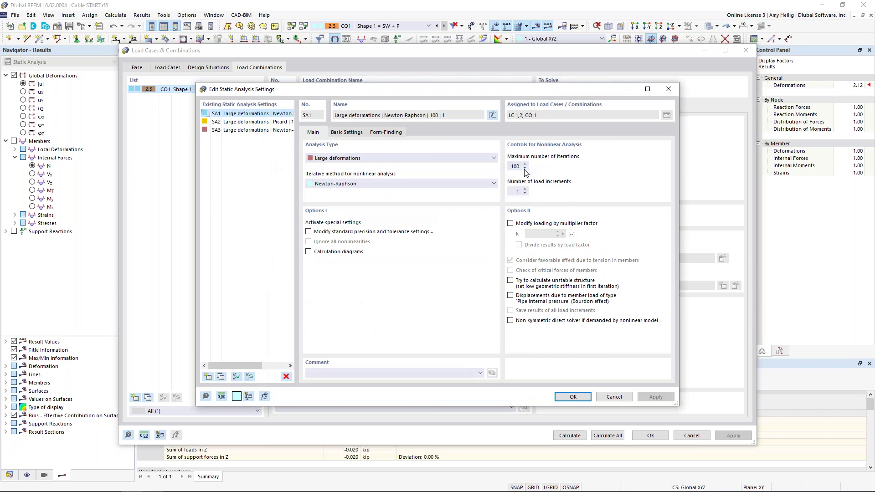
pyautogui.click(387, 133)
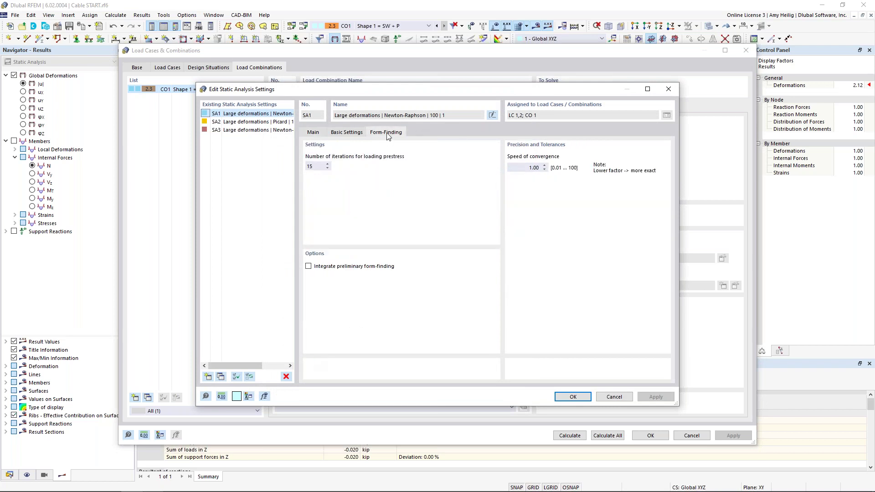
pyautogui.doubleClick(305, 166)
pyautogui.write('5')
pyautogui.click(575, 397)
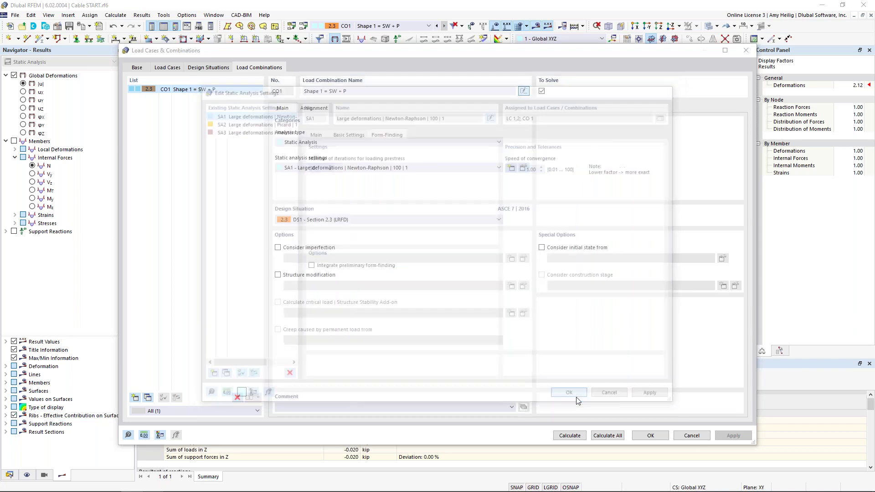
# Recalculate CO1 with the changed settings and display the cable's axial forces N
pyautogui.click(570, 435)
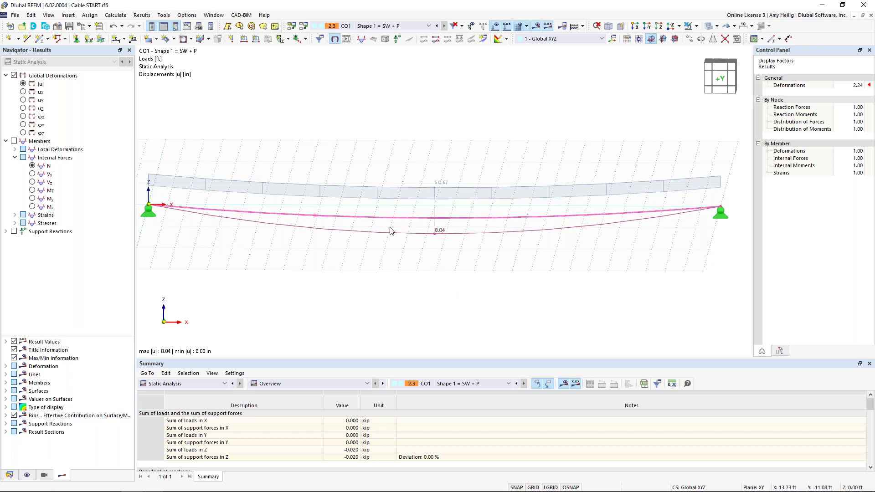
pyautogui.click(13, 142)
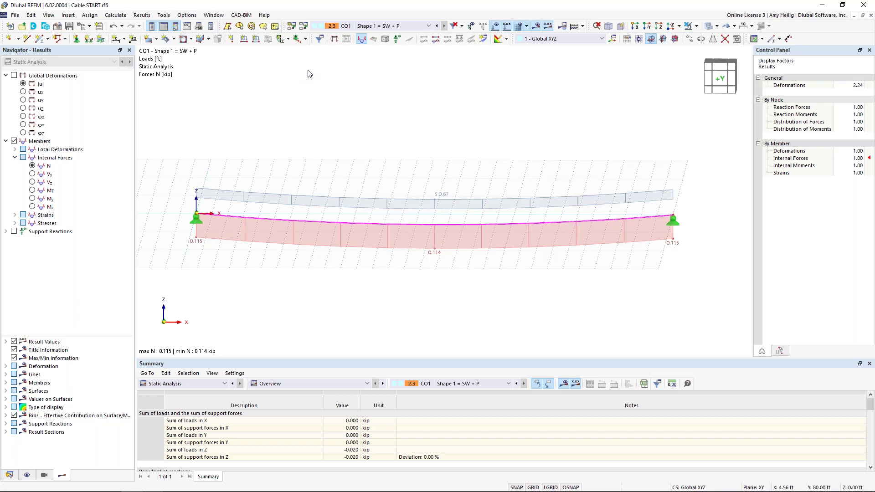
# Create load case LC3 named "Dead (D)" with the action category Dead load
pyautogui.click(303, 26)
pyautogui.click(176, 67)
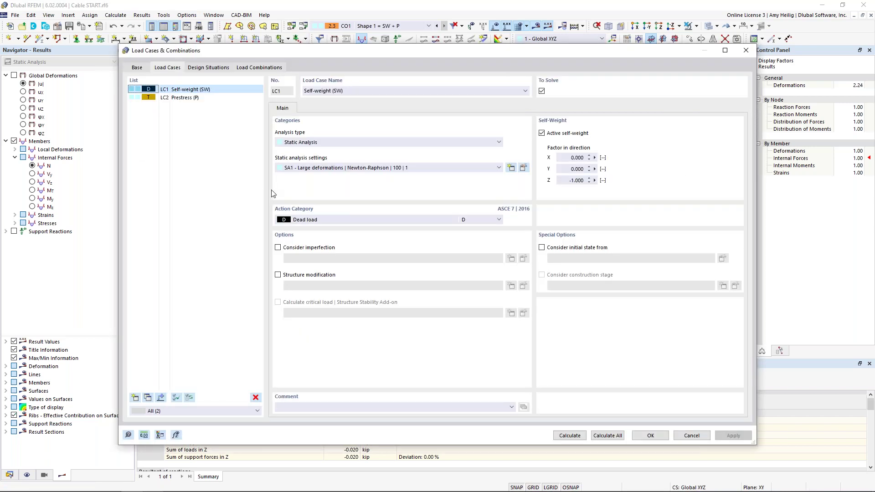
pyautogui.click(134, 397)
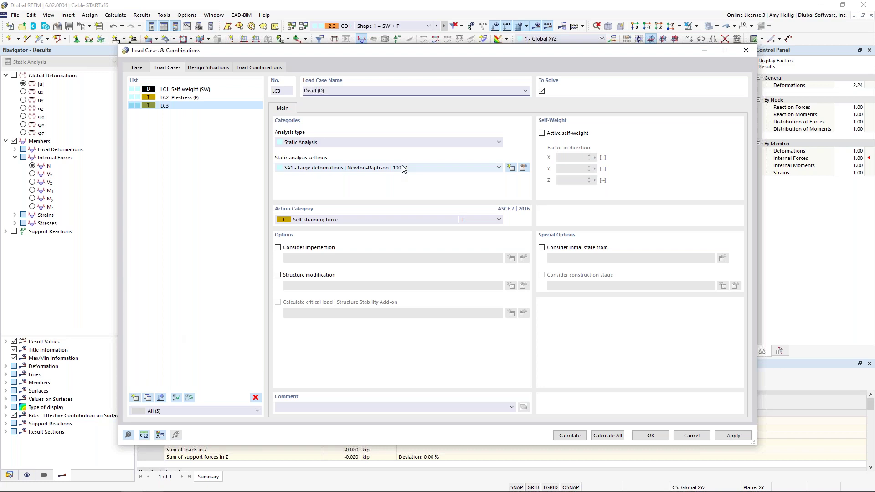
pyautogui.click(348, 219)
pyautogui.click(343, 228)
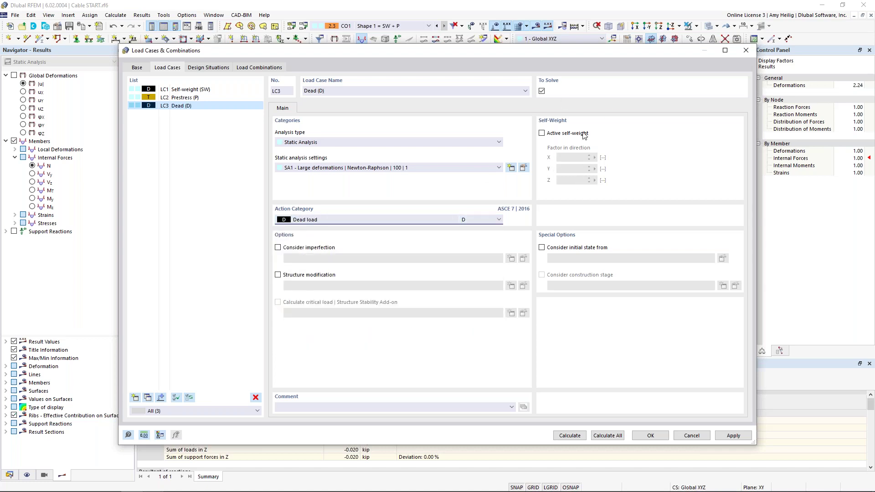
pyautogui.click(651, 436)
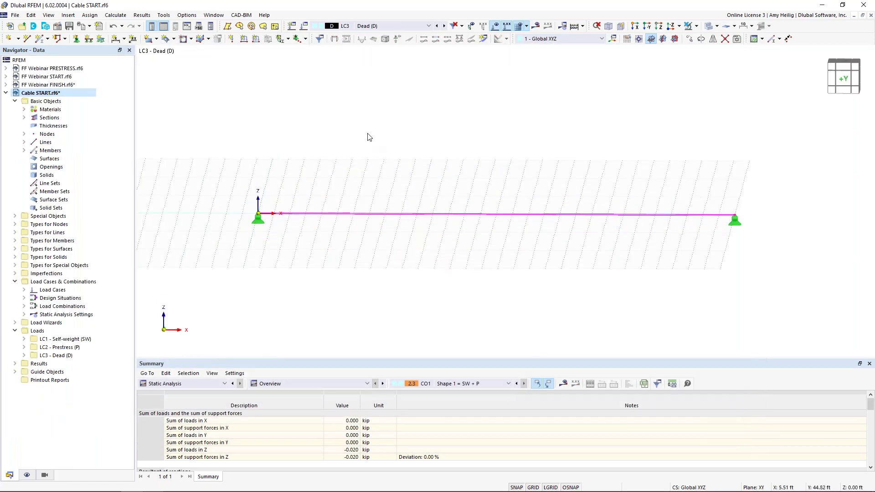
# Start a new member load in LC3 with the distribution Concentrated - 1 and a magnitude of -2.25 kip
pyautogui.click(256, 39)
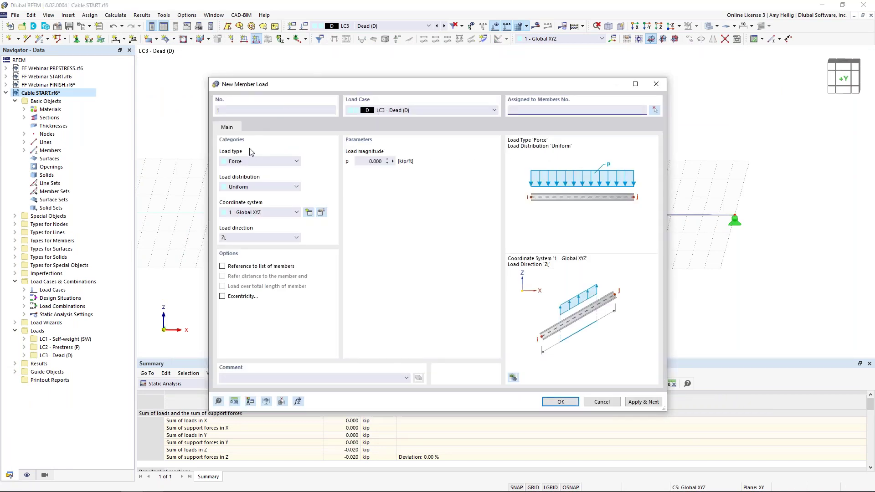
pyautogui.click(244, 186)
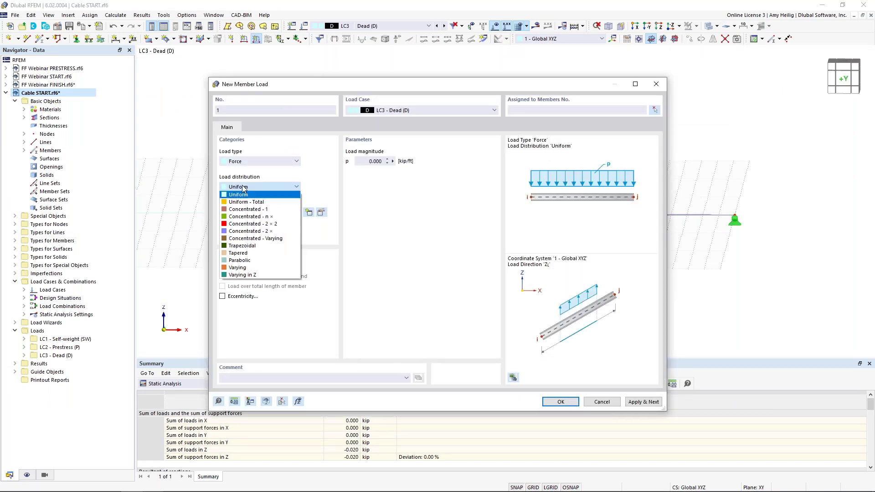
pyautogui.click(247, 209)
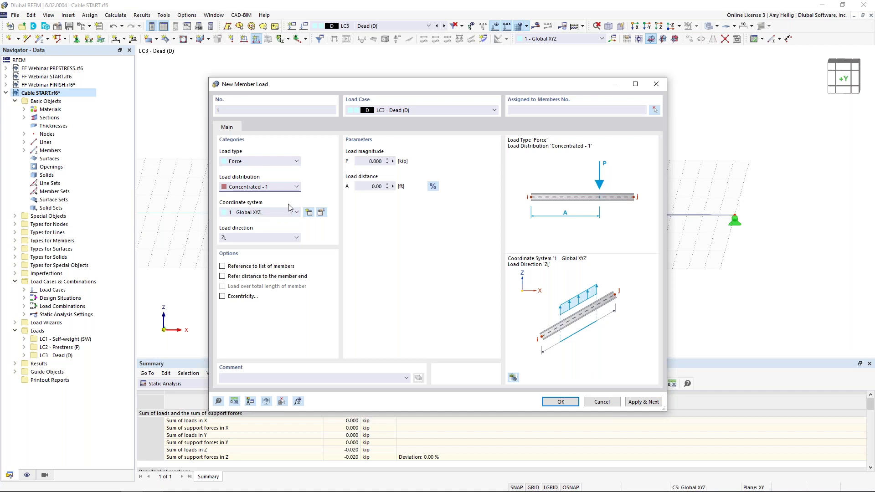
pyautogui.click(375, 162)
pyautogui.write('-')
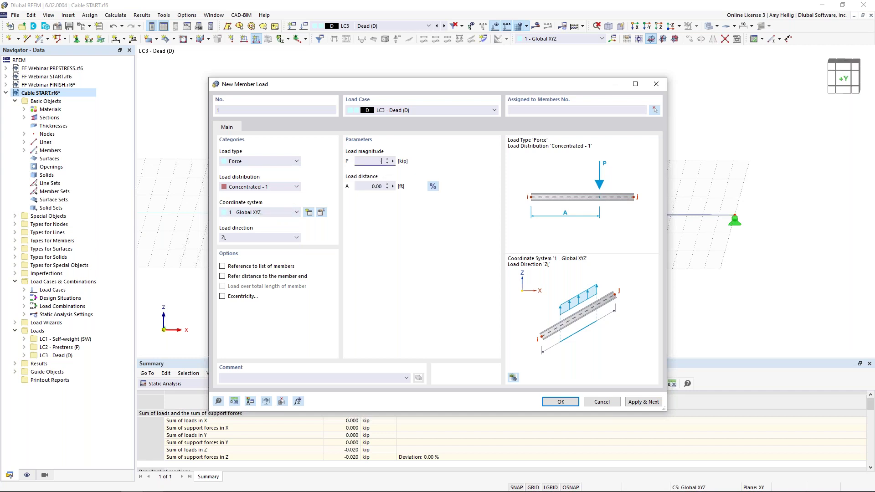
pyautogui.write('2.25')
# Set the concentrated load's relative distance to 50% of the member length and apply the load to member 1
pyautogui.click(433, 187)
pyautogui.click(372, 186)
pyautogui.write('50')
pyautogui.click(512, 111)
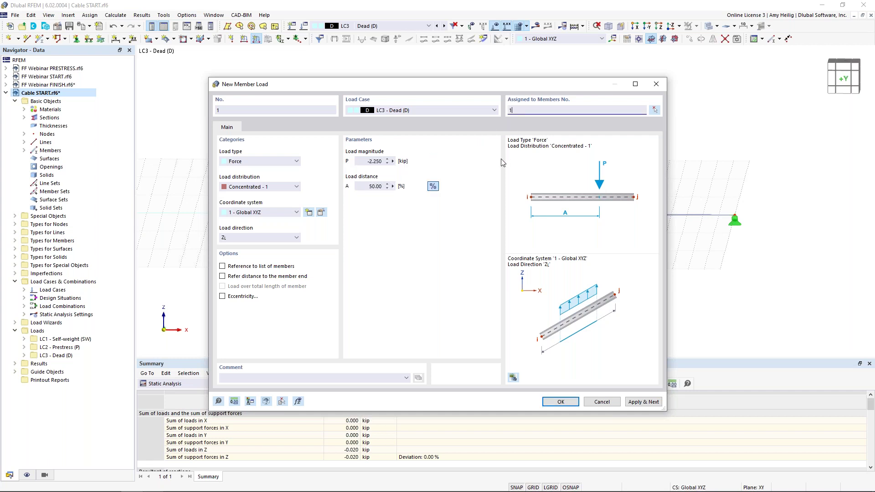
pyautogui.click(561, 402)
pyautogui.moveTo(464, 228); pyautogui.dragTo(492, 250, button='middle')
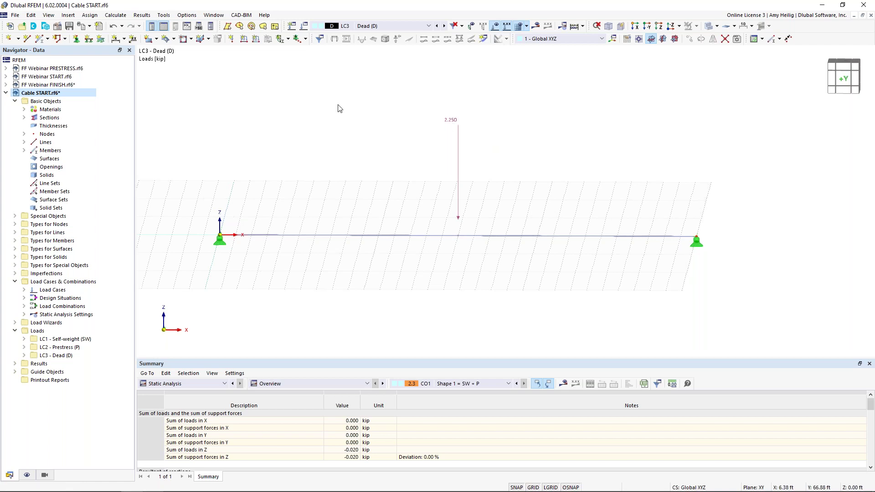
# Create a second load combination named "Shape 2 = D + P"
pyautogui.click(308, 40)
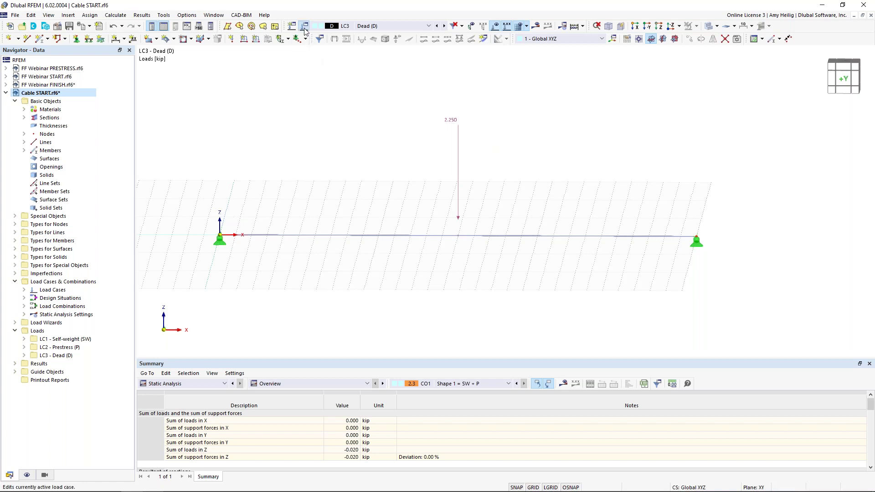
pyautogui.click(253, 68)
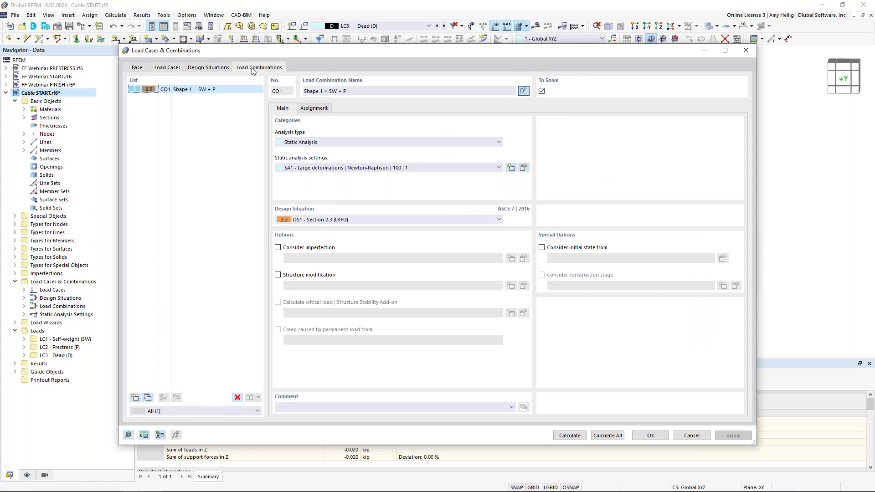
pyautogui.click(135, 398)
pyautogui.click(523, 91)
pyautogui.write('Shape 2 = D + P')
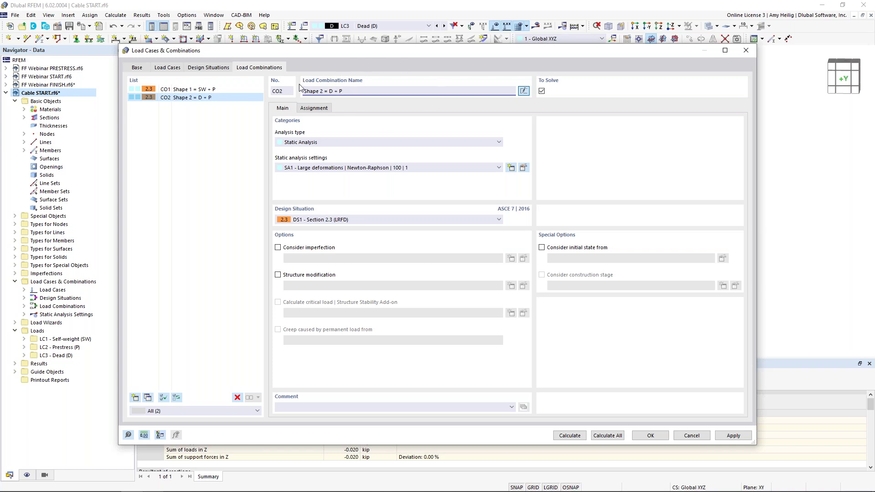
# Assign LC2 Prestress (P) and LC3 Dead (D) to combination CO2 with factor 1.00 each, and calculate it
pyautogui.click(318, 110)
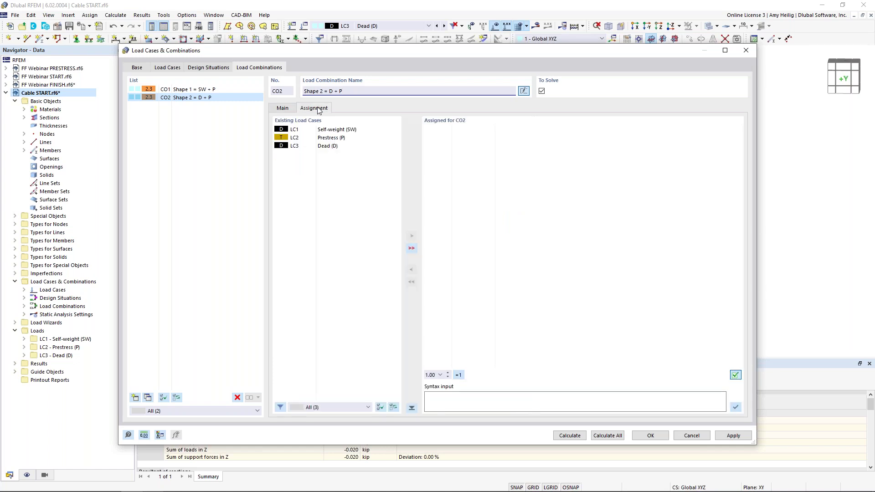
pyautogui.click(337, 138)
pyautogui.doubleClick(338, 138)
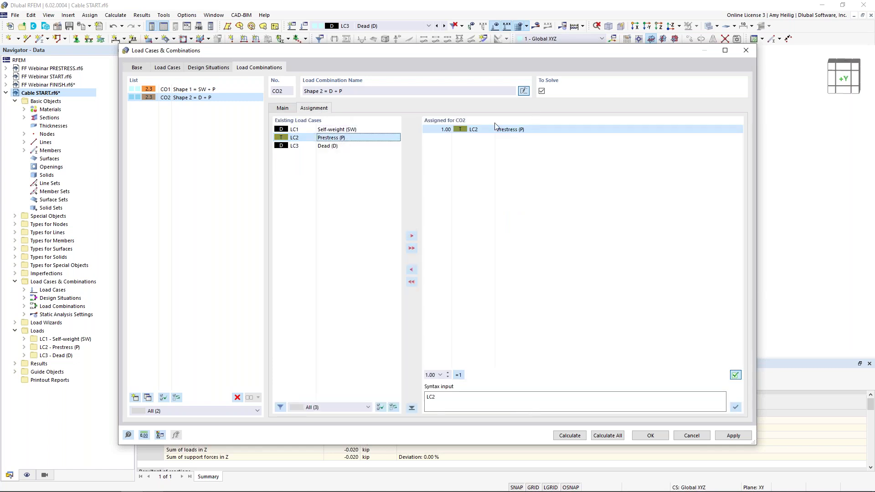
pyautogui.doubleClick(341, 146)
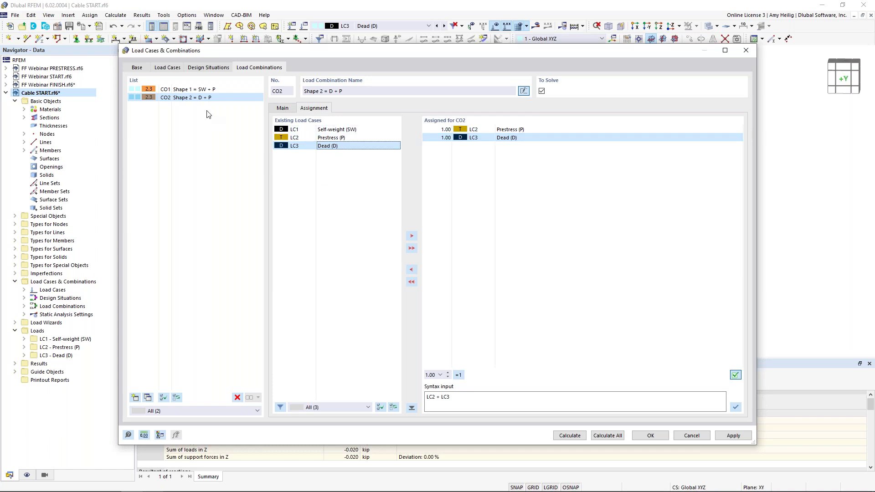
pyautogui.click(569, 435)
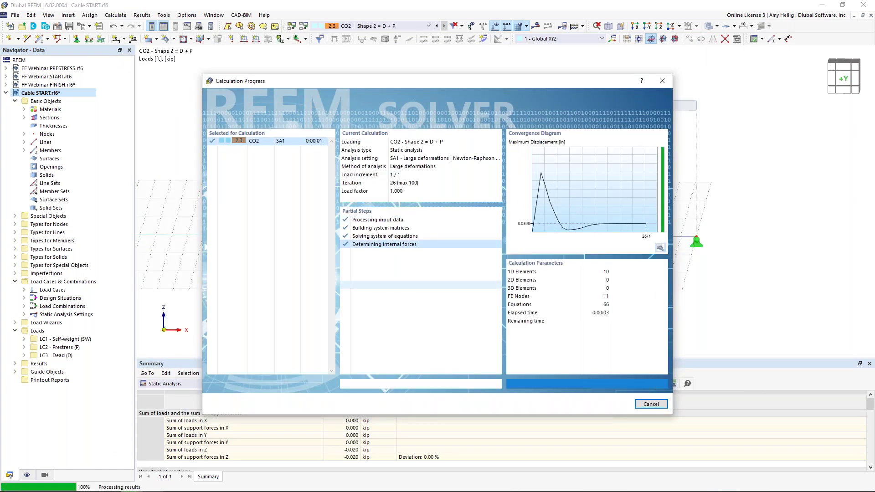
# Show the global deformations of CO2, with the work plane grid and the loads hidden
pyautogui.click(14, 75)
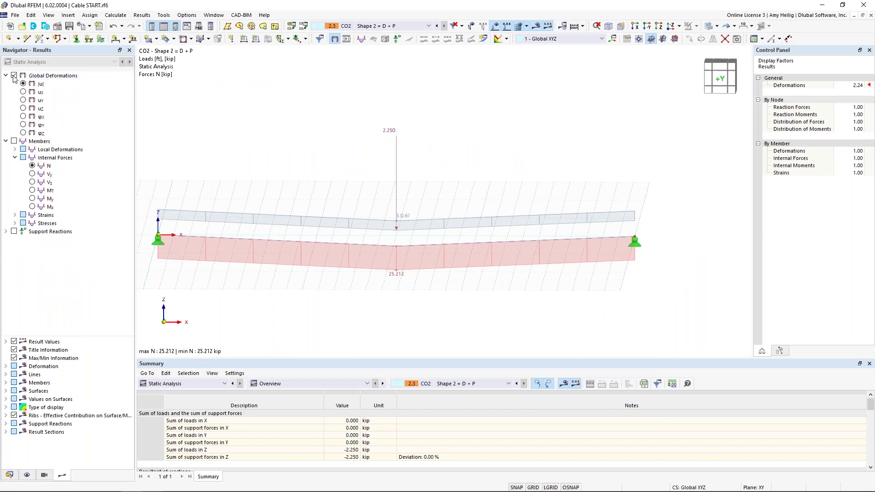
pyautogui.moveTo(422, 188); pyautogui.dragTo(448, 169, button='middle')
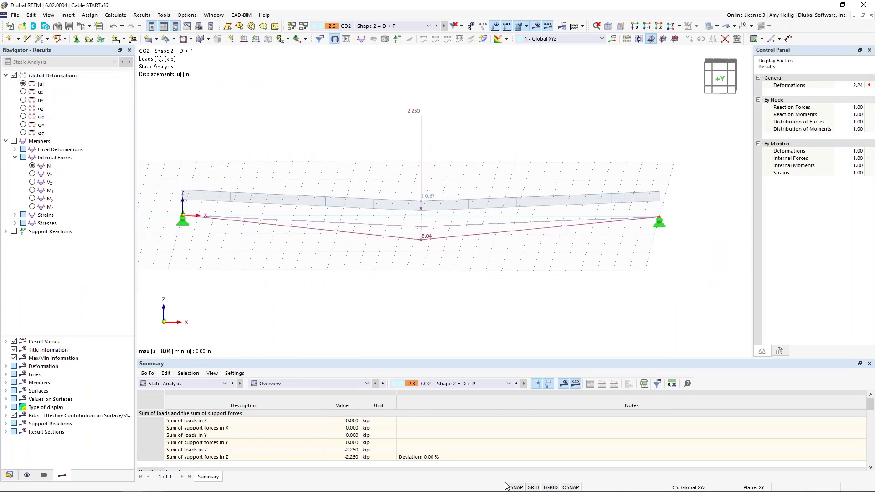
pyautogui.click(533, 487)
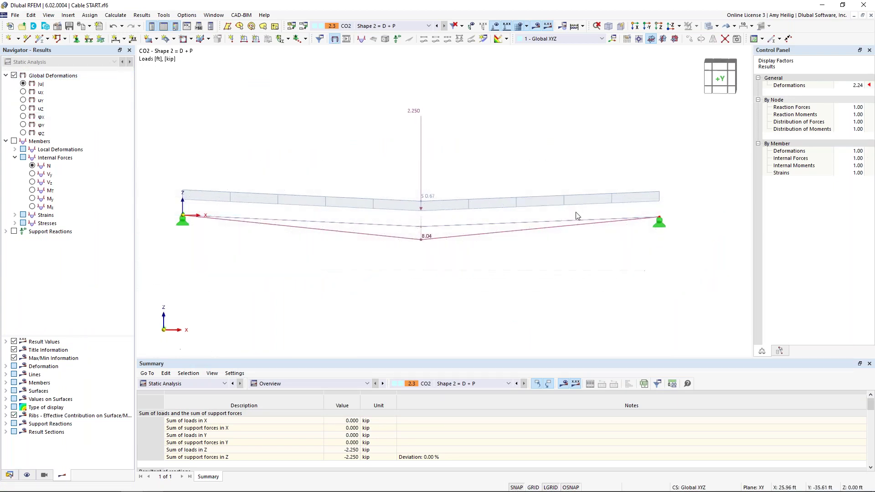
pyautogui.click(495, 26)
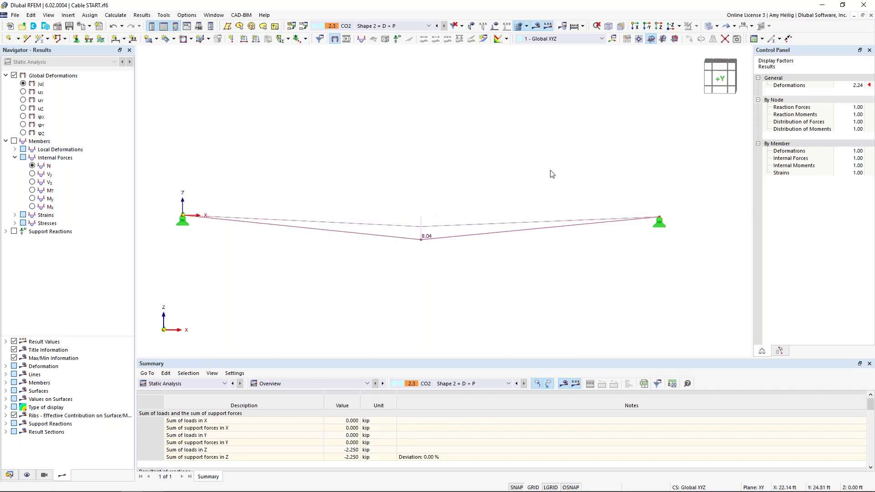
# Set the display factor for the deformations of CO2 to 4.00
pyautogui.click(856, 86)
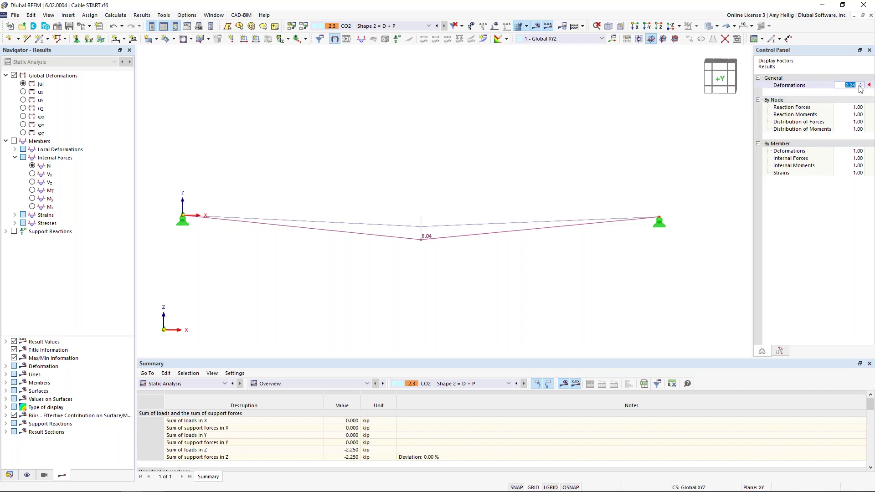
pyautogui.click(861, 87)
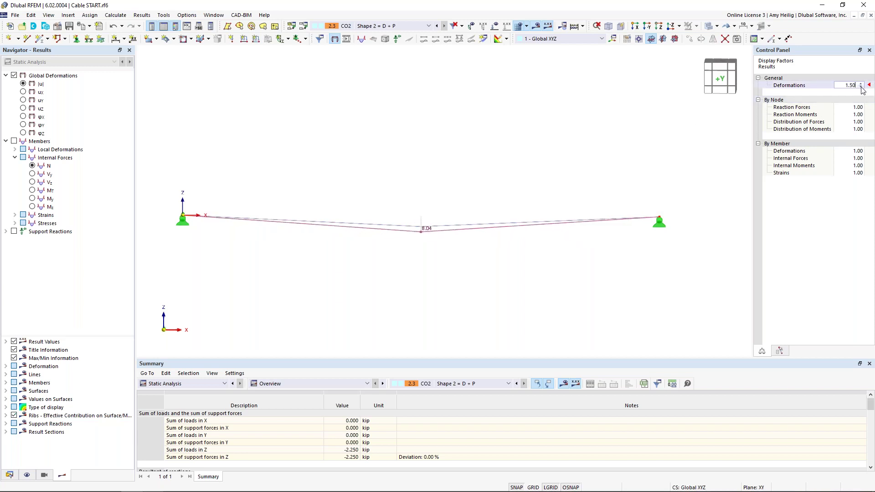
pyautogui.click(862, 84)
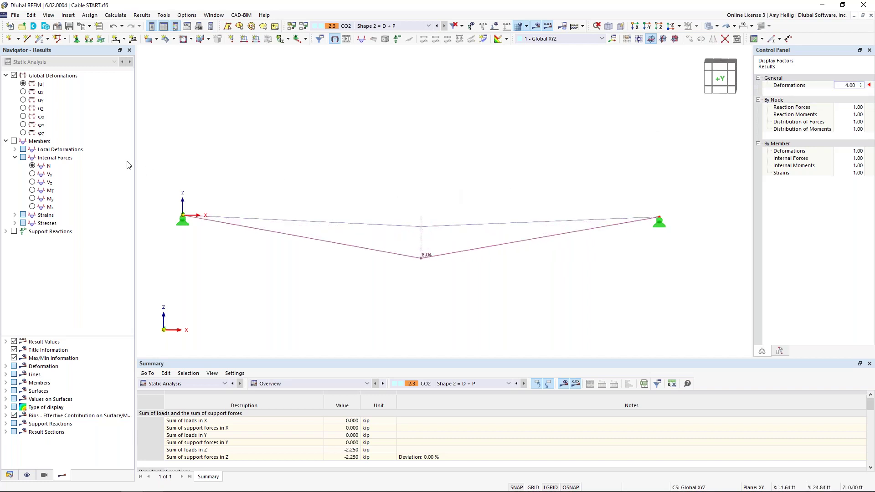
# Examine the member axial forces N of CO2 on the original shape, then return the display topology to the deformed shape
pyautogui.click(13, 142)
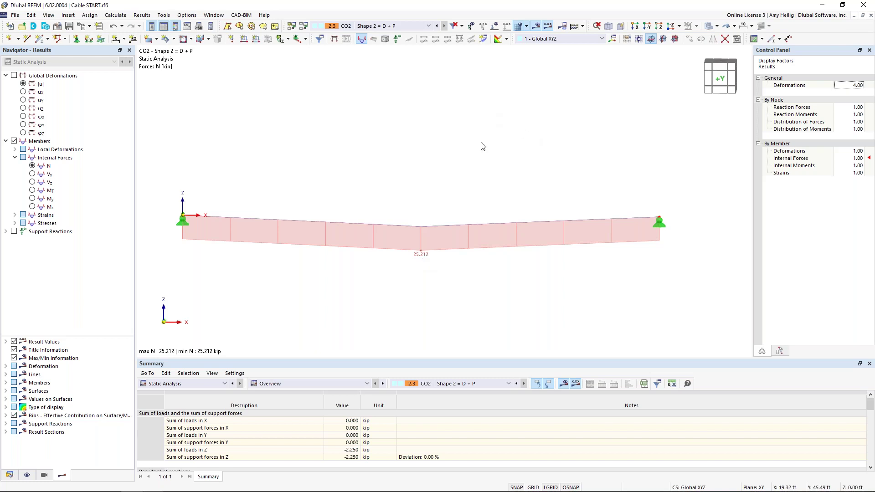
pyautogui.click(27, 475)
pyautogui.scroll(8, 73, 269)
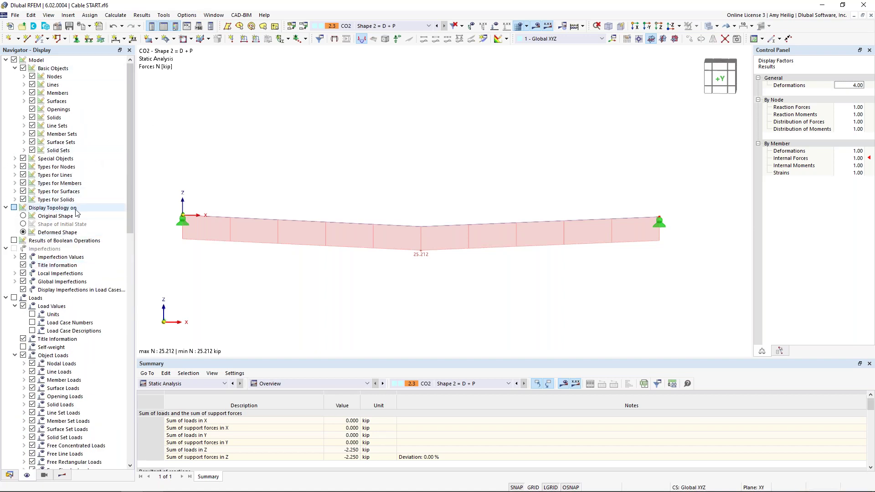
pyautogui.click(23, 217)
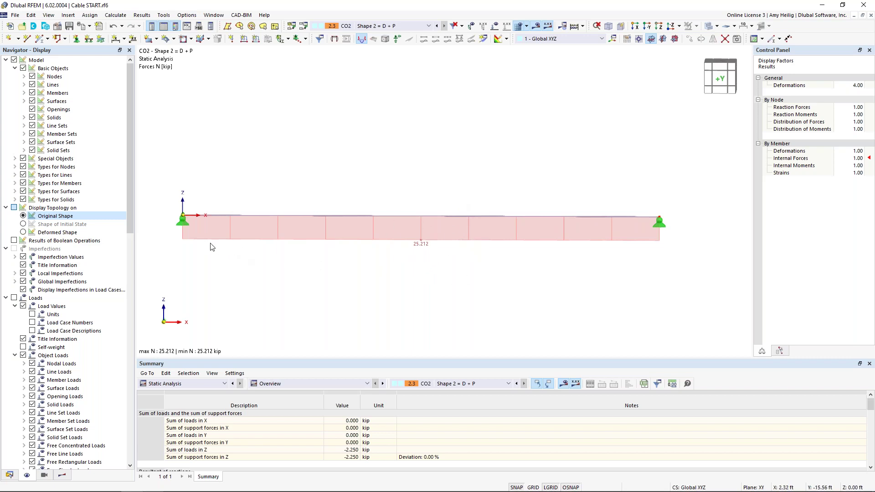
pyautogui.click(23, 233)
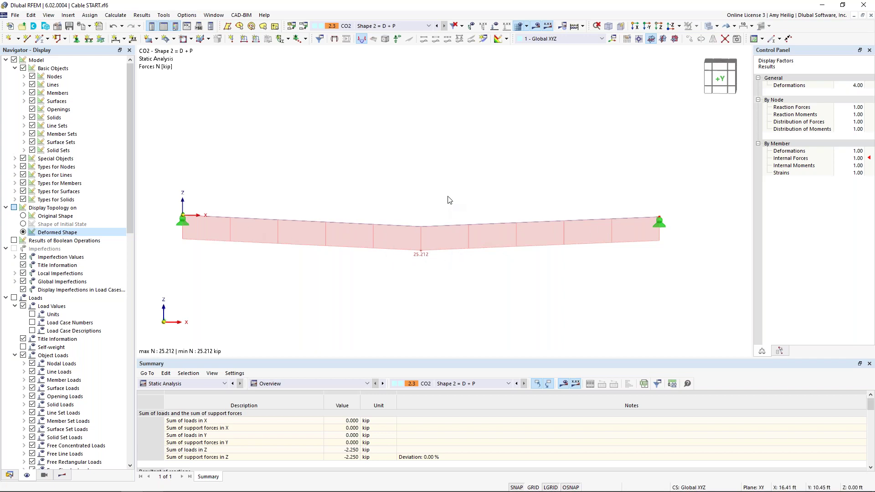
pyautogui.click(62, 475)
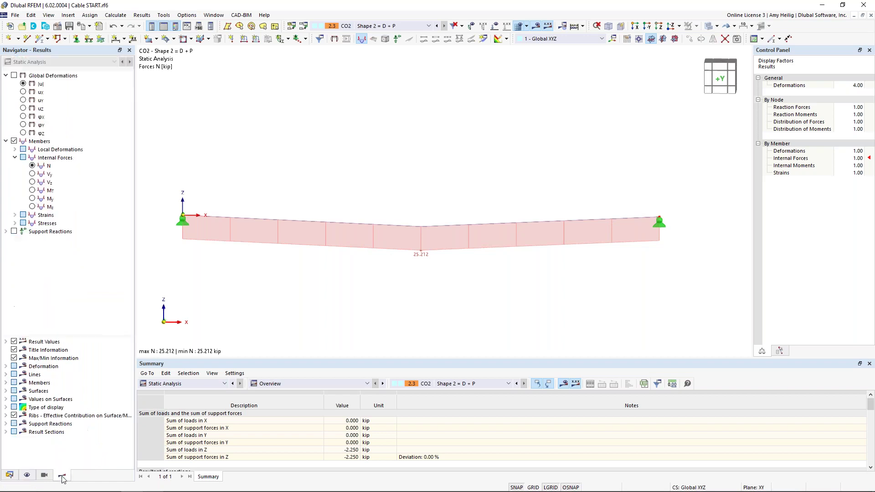
# Copy load combination CO1 as CO3 and name the copy "Shape 3 = 1.6 SW + P"
pyautogui.click(304, 27)
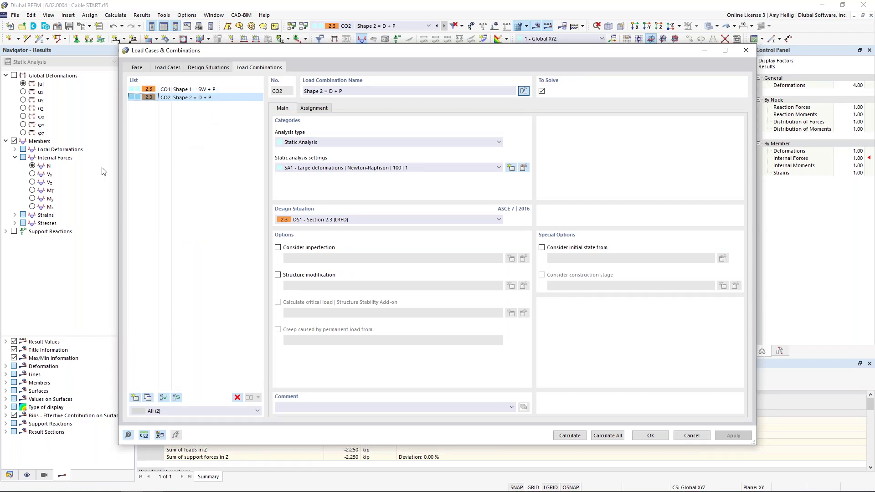
pyautogui.click(211, 90)
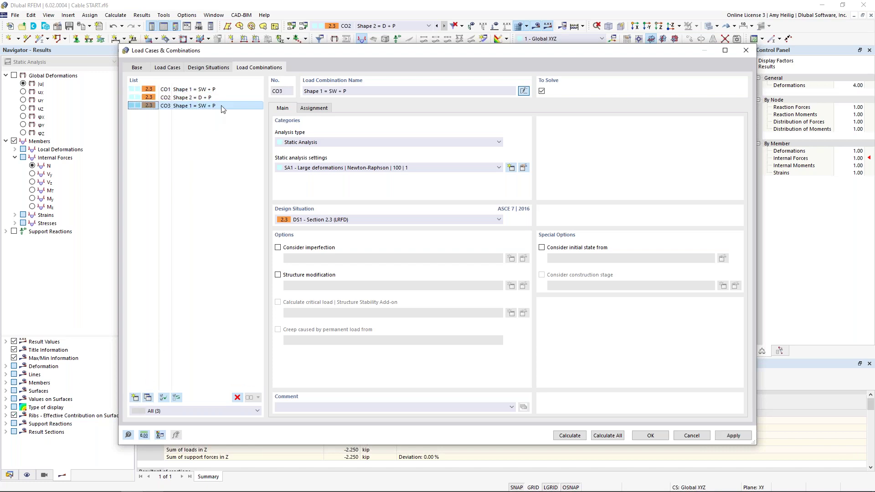
pyautogui.click(324, 91)
pyautogui.press('BackSpace')
pyautogui.write('3 = ')
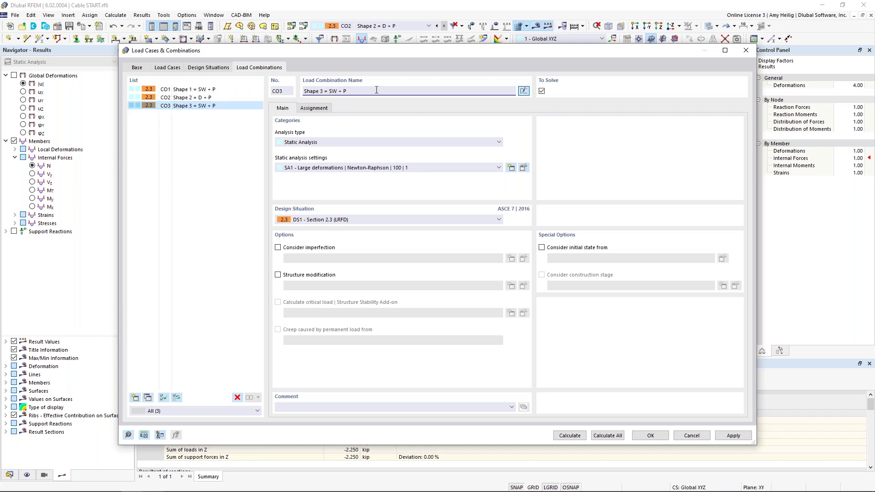
pyautogui.write('1.6')
# Set the factor of LC1 Self-weight (SW) in CO3 to 1.60 and calculate the combination
pyautogui.click(325, 108)
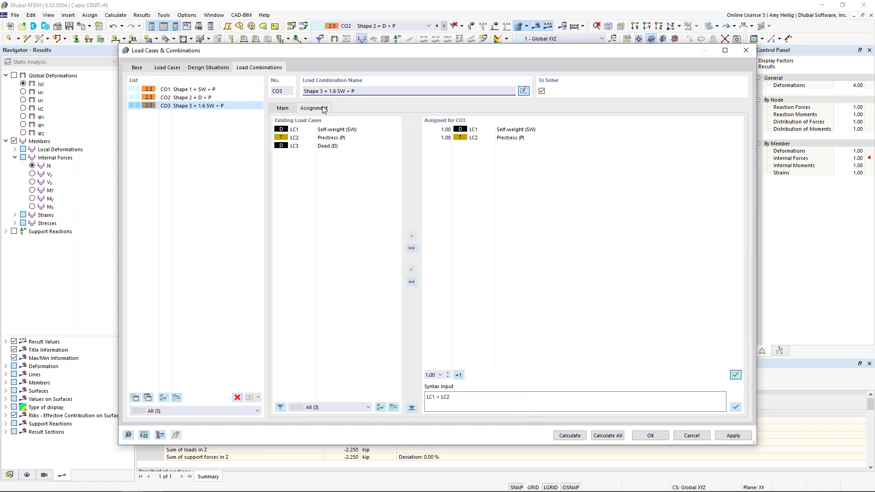
pyautogui.click(435, 130)
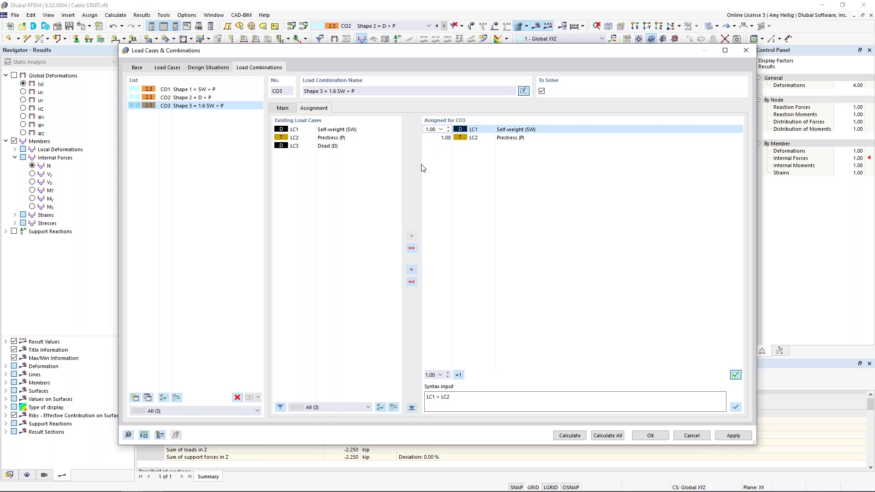
pyautogui.press('Delete')
pyautogui.write('1.6')
pyautogui.press('Return')
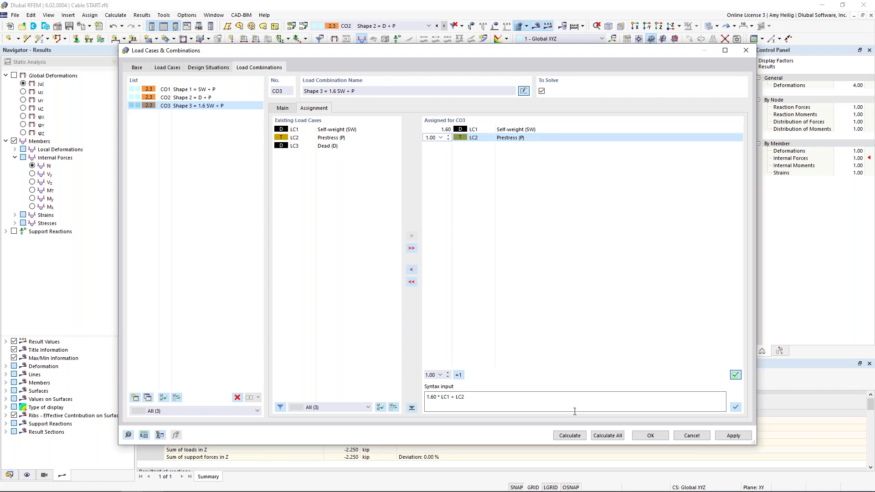
pyautogui.click(570, 435)
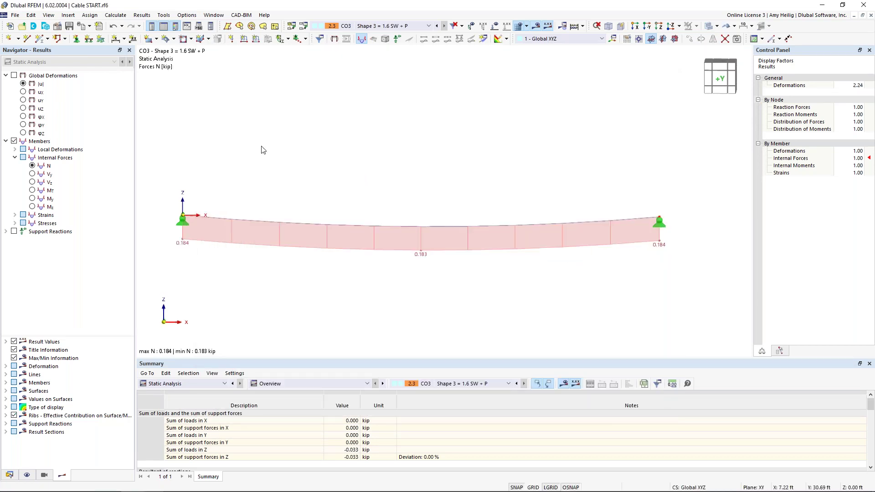
# Examine the deformations and axial forces N of CO3, then compare them with the axial forces of CO1
pyautogui.click(15, 75)
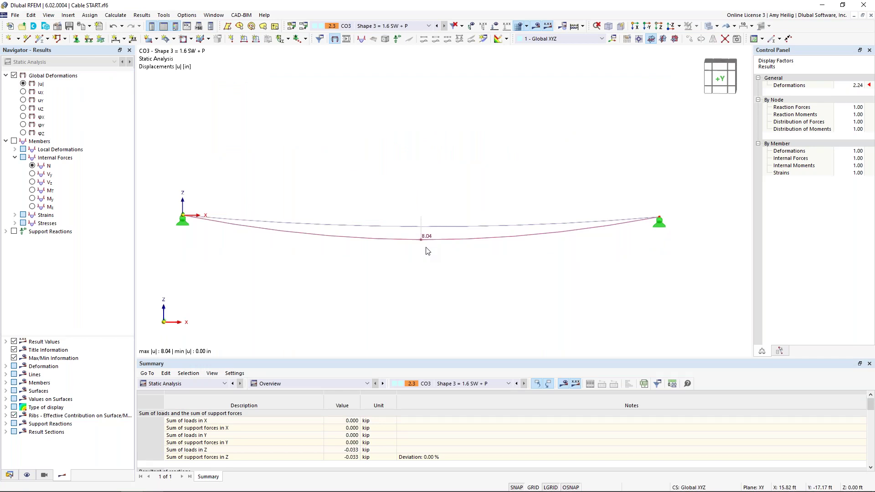
pyautogui.click(15, 142)
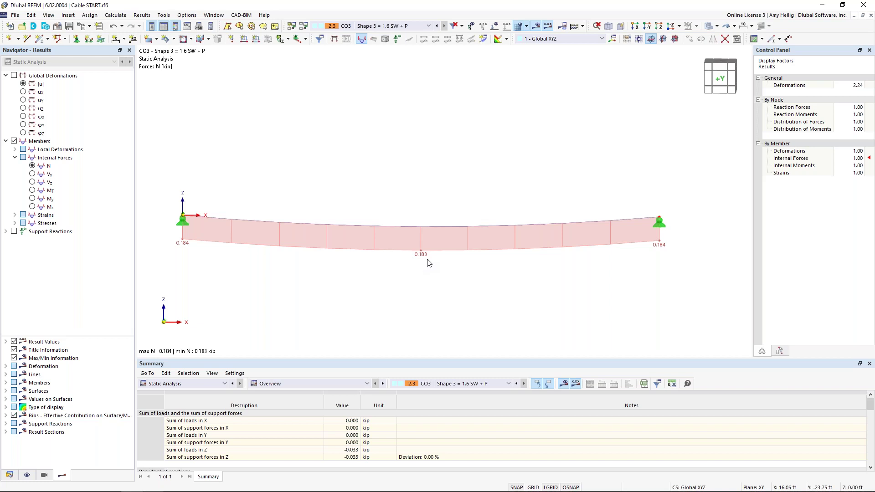
pyautogui.click(401, 26)
pyautogui.click(395, 73)
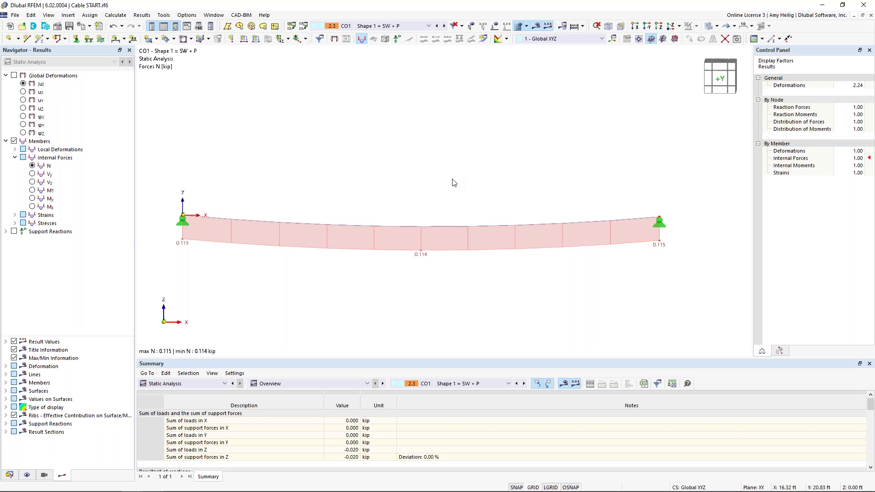
# Create load case LC4 named "Live (L)" with the action category Live load
pyautogui.click(303, 26)
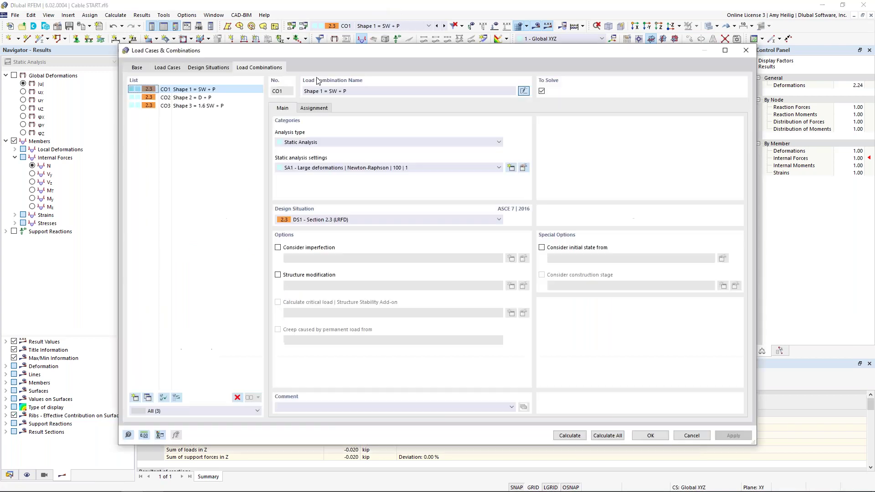
pyautogui.click(170, 68)
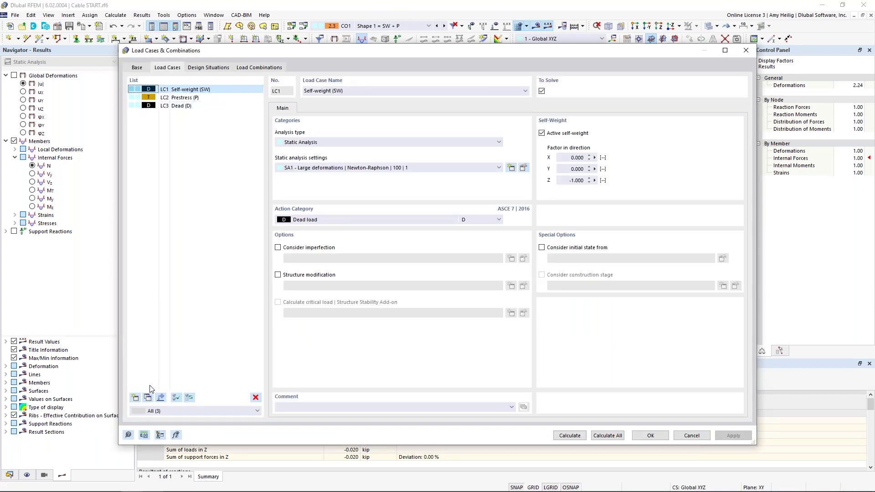
pyautogui.click(134, 398)
pyautogui.write('Live (L)')
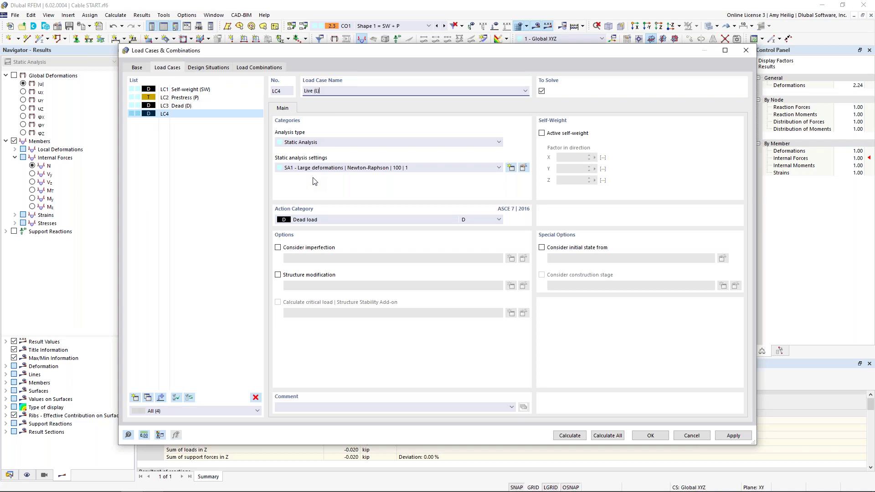
pyautogui.click(324, 221)
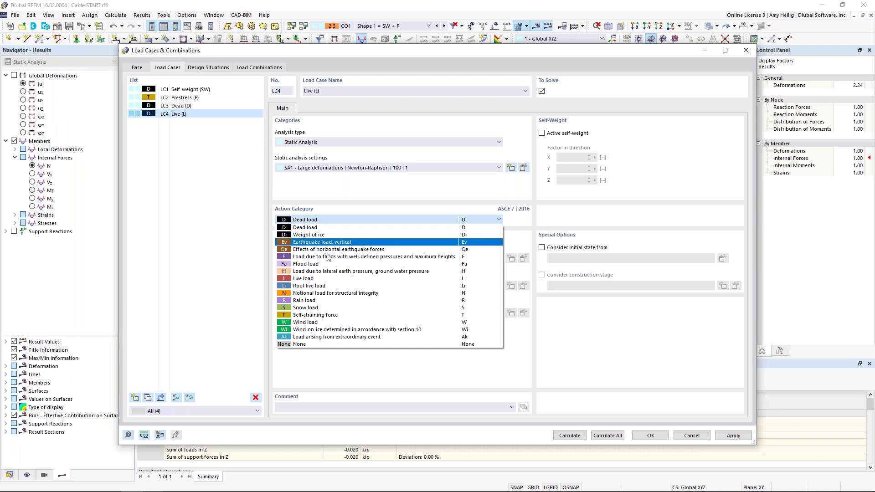
pyautogui.click(314, 278)
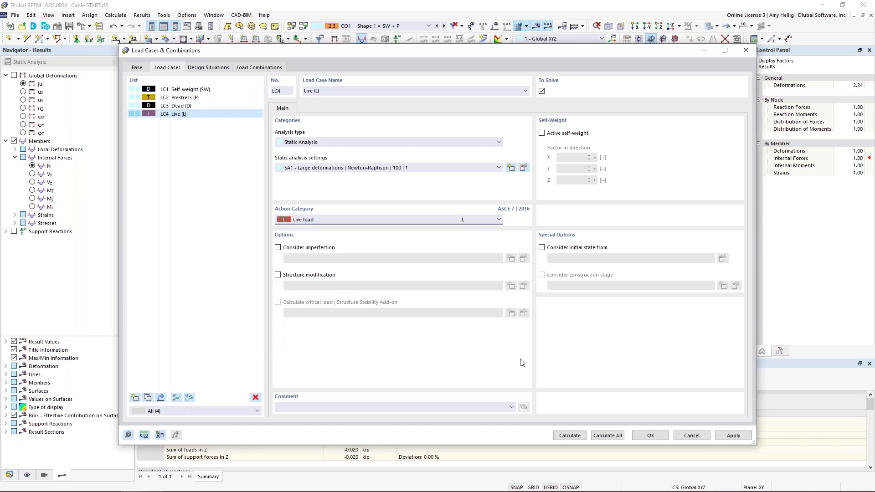
pyautogui.click(651, 435)
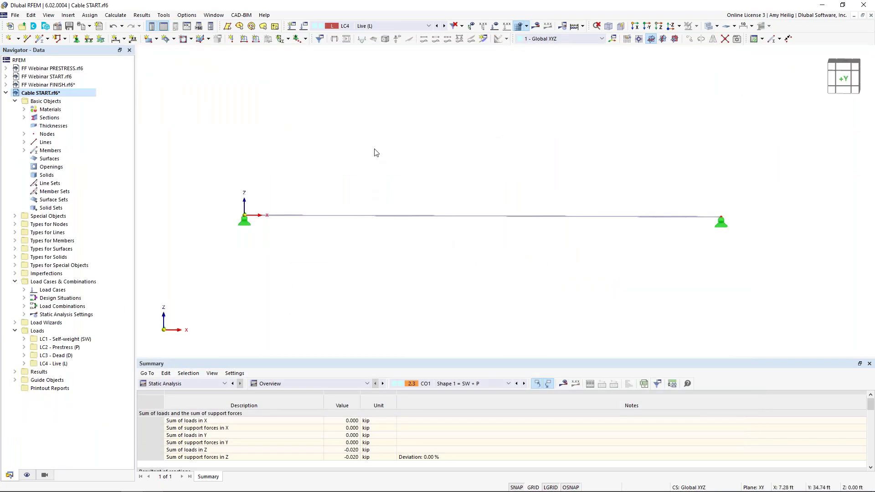
# Add a uniform member load of -0.33 kip/ft to member 1 in LC4
pyautogui.moveTo(393, 159); pyautogui.dragTo(364, 153, button='middle')
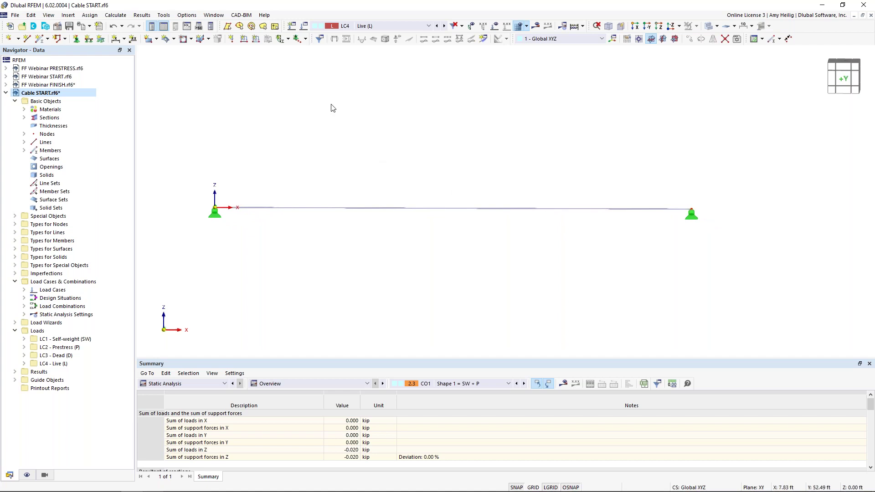
pyautogui.click(255, 39)
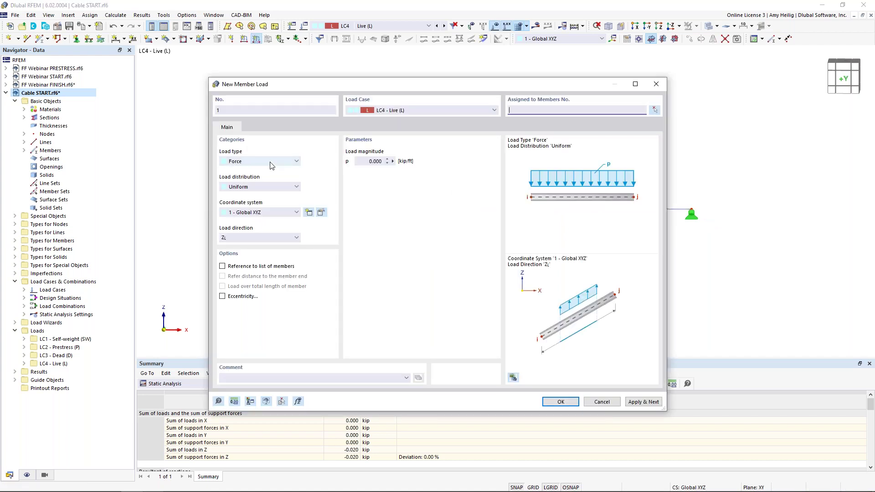
pyautogui.click(374, 162)
pyautogui.press('BackSpace')
pyautogui.write('-0.33')
pyautogui.click(517, 111)
pyautogui.write('1')
pyautogui.click(561, 402)
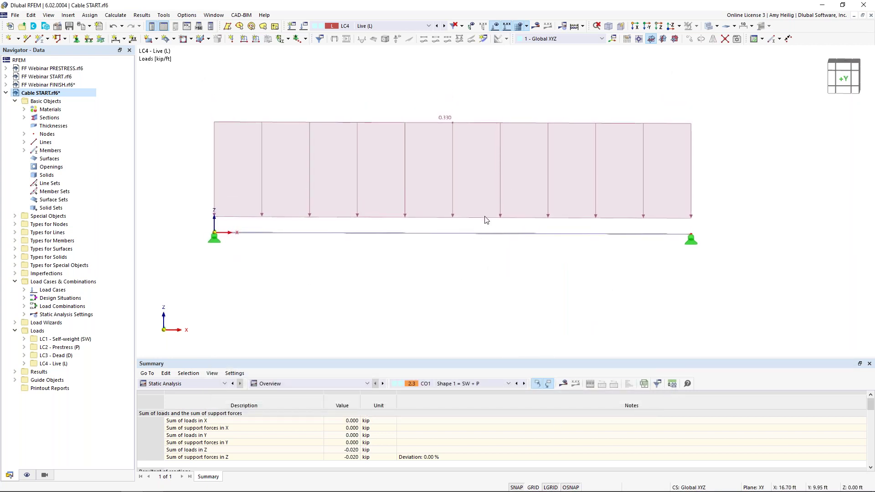
# Reduce the graphical display size of the live member load on the cable
pyautogui.rightClick(448, 121)
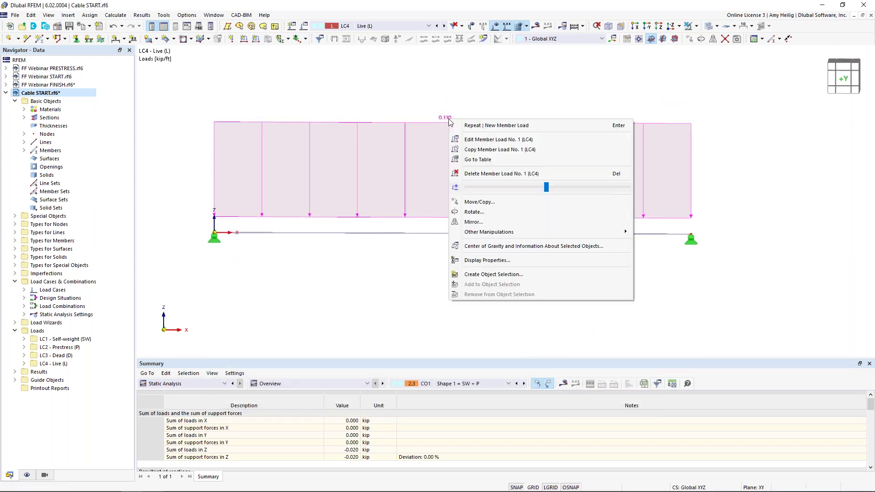
pyautogui.moveTo(548, 190); pyautogui.dragTo(506, 190)
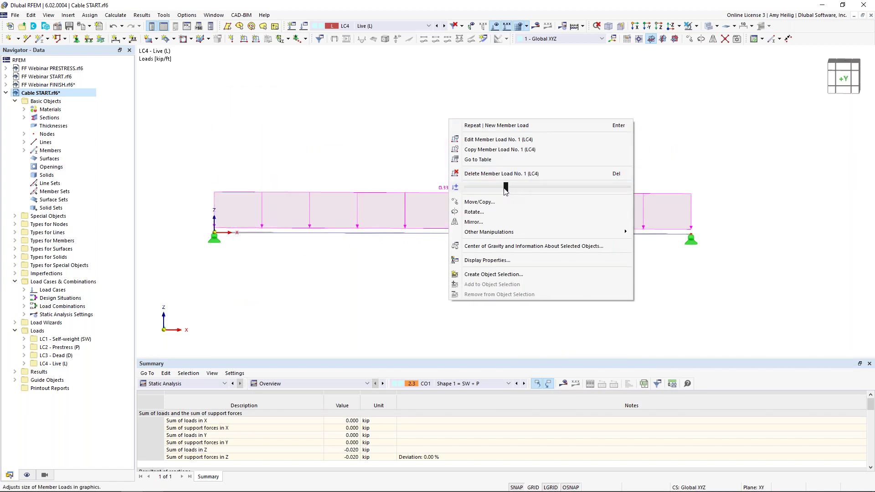
pyautogui.click(398, 173)
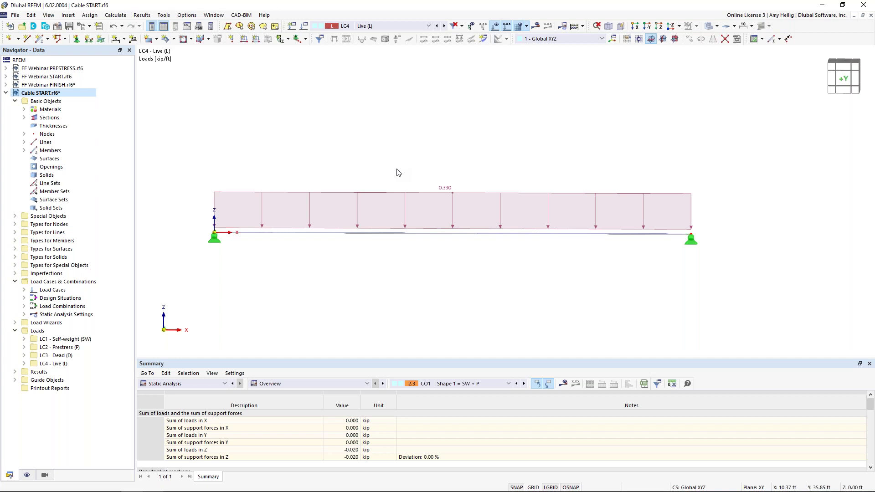
# Create load combination CO4 named "SW + L" that considers the initial state from CO1 - Shape 1 = SW + P
pyautogui.click(308, 31)
pyautogui.click(267, 67)
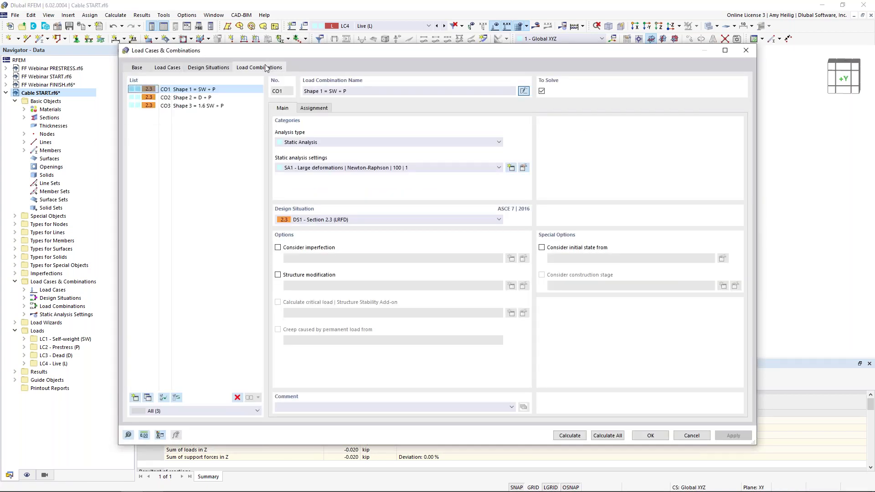
pyautogui.click(135, 398)
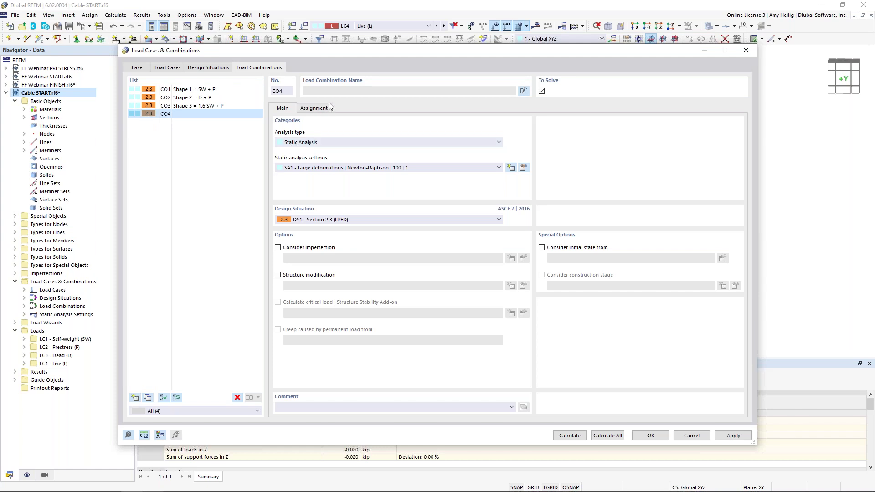
pyautogui.click(523, 91)
pyautogui.write('SW + L')
pyautogui.click(542, 247)
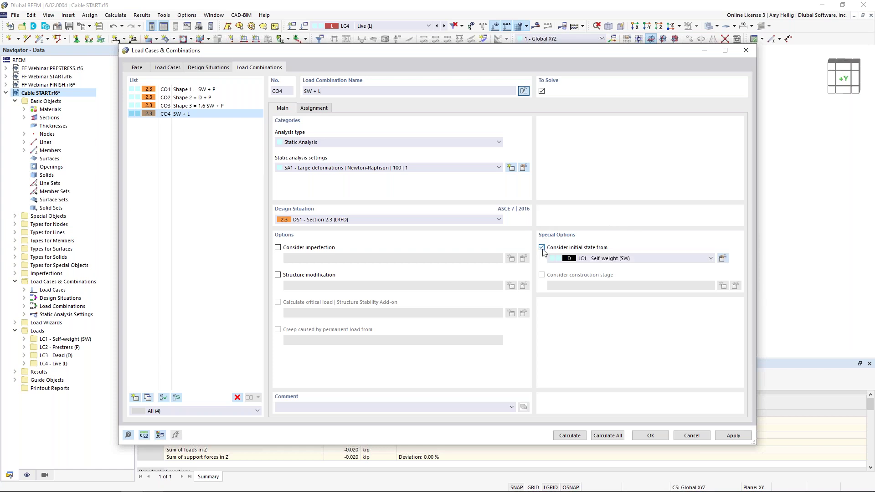
pyautogui.click(596, 258)
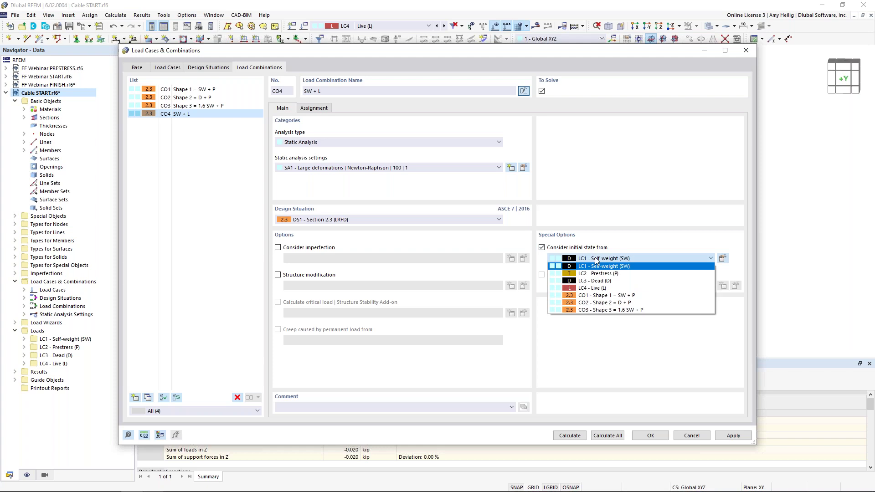
pyautogui.click(604, 296)
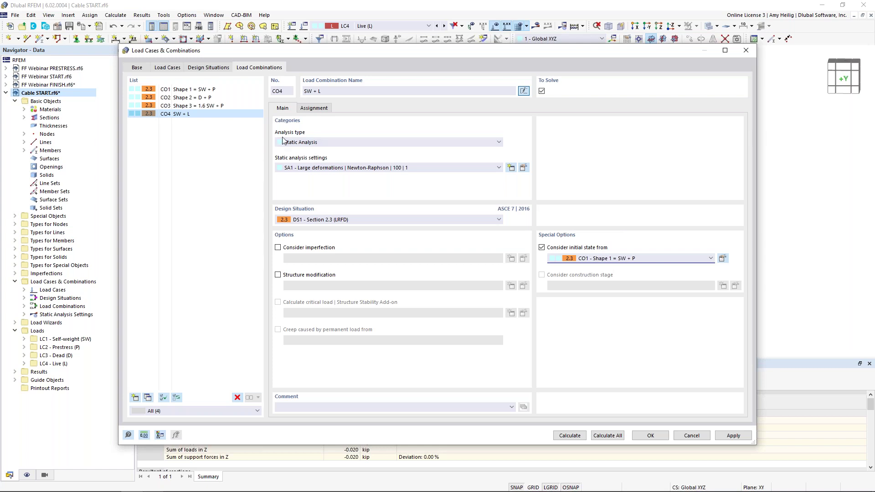
# Assign LC1 Self-weight and LC4 Live to CO4 with factors of 1.00 and calculate the combination
pyautogui.click(321, 111)
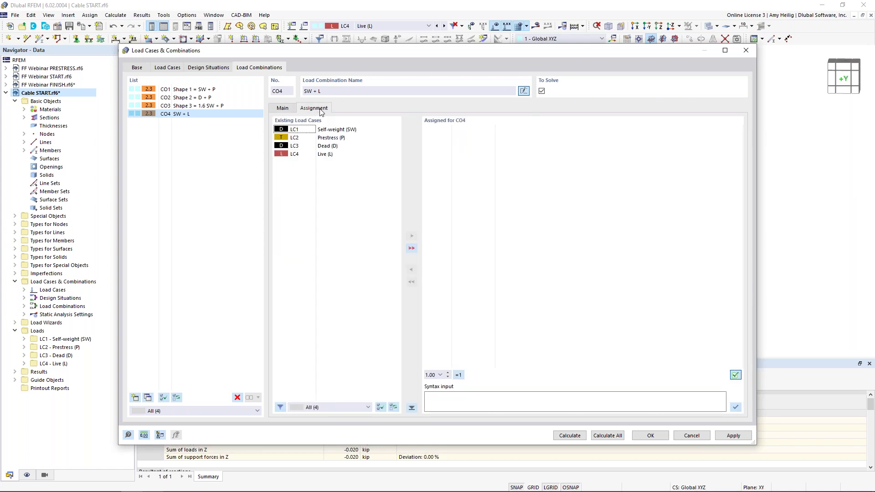
pyautogui.click(349, 129)
pyautogui.doubleClick(349, 129)
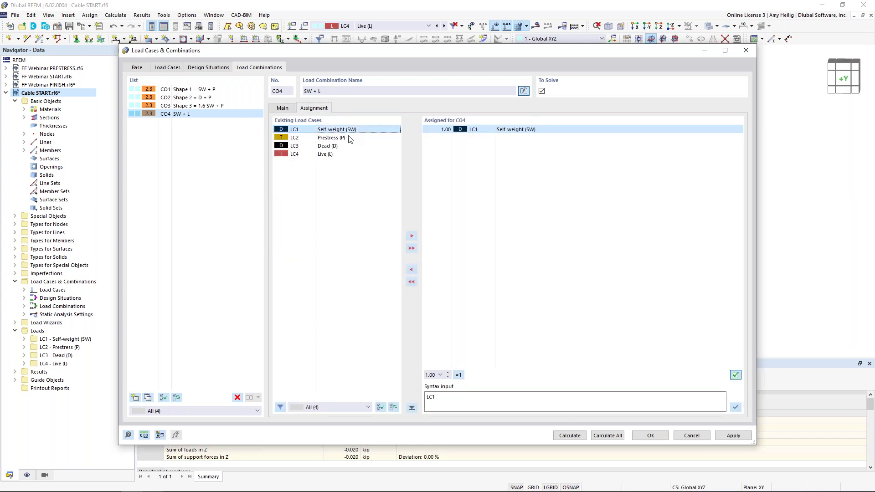
pyautogui.doubleClick(337, 155)
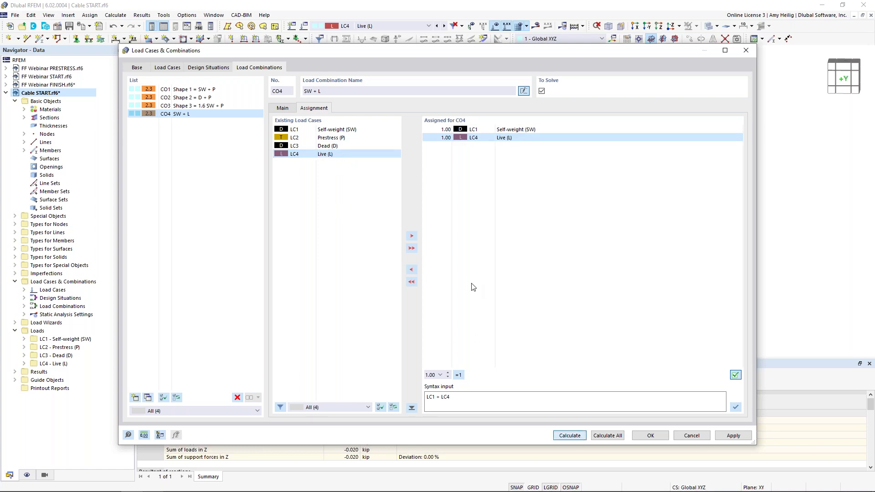
pyautogui.press('Return')
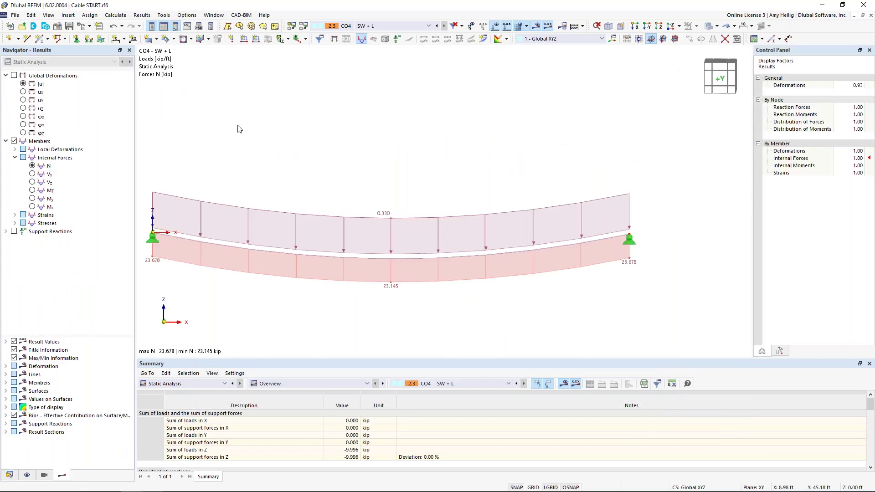
# Examine the CO4 global deformations with the loads hidden and a display factor of 1.00, then the axial forces N
pyautogui.click(14, 75)
pyautogui.moveTo(434, 142); pyautogui.dragTo(472, 120, button='middle')
pyautogui.click(495, 27)
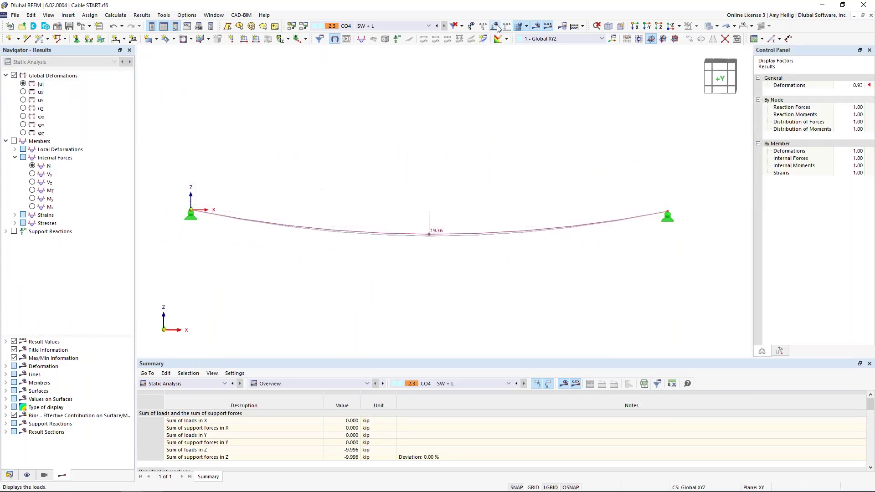
pyautogui.click(851, 86)
pyautogui.click(861, 84)
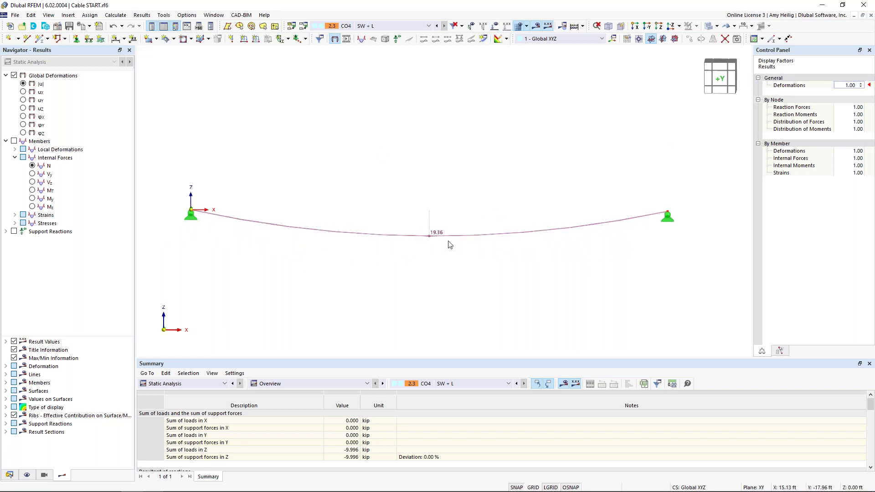
pyautogui.click(32, 166)
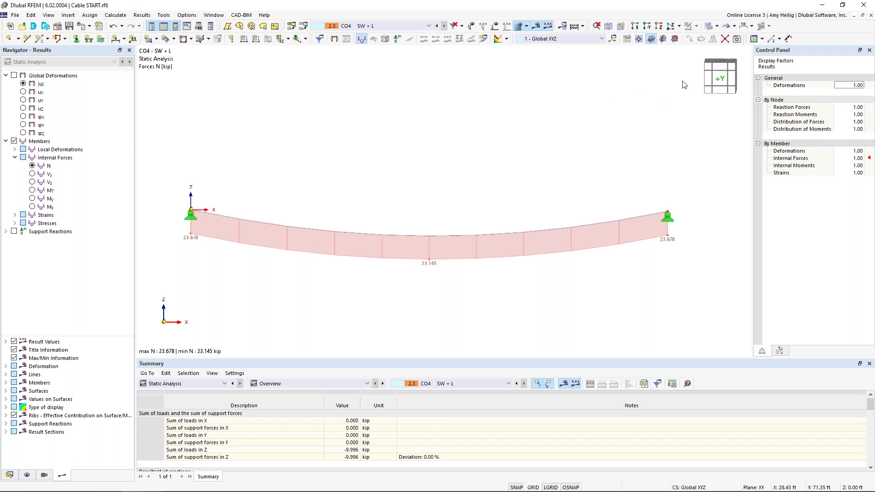
# Compare the CO4 axial force display on the original shape, the shape of initial state and the deformed shape
pyautogui.click(735, 27)
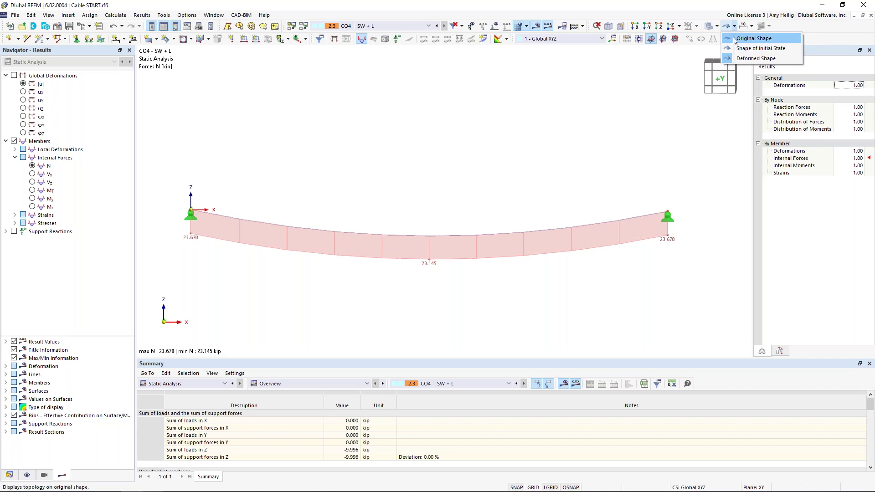
pyautogui.click(754, 38)
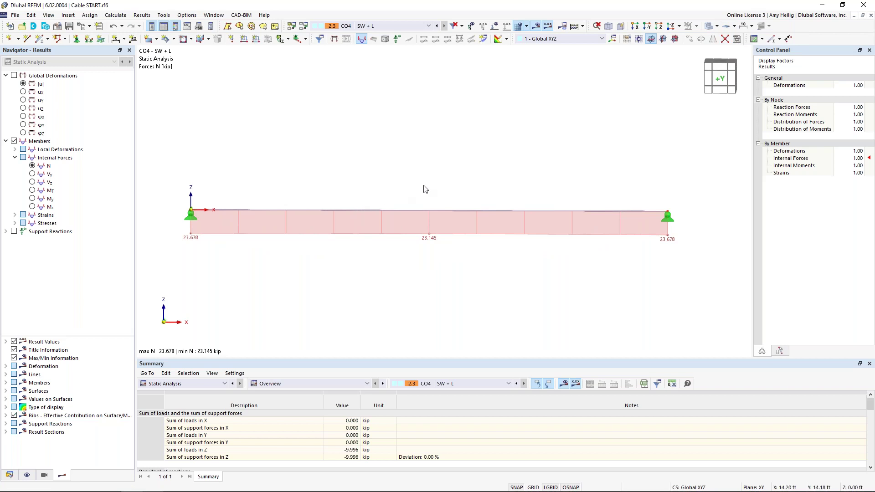
pyautogui.click(735, 26)
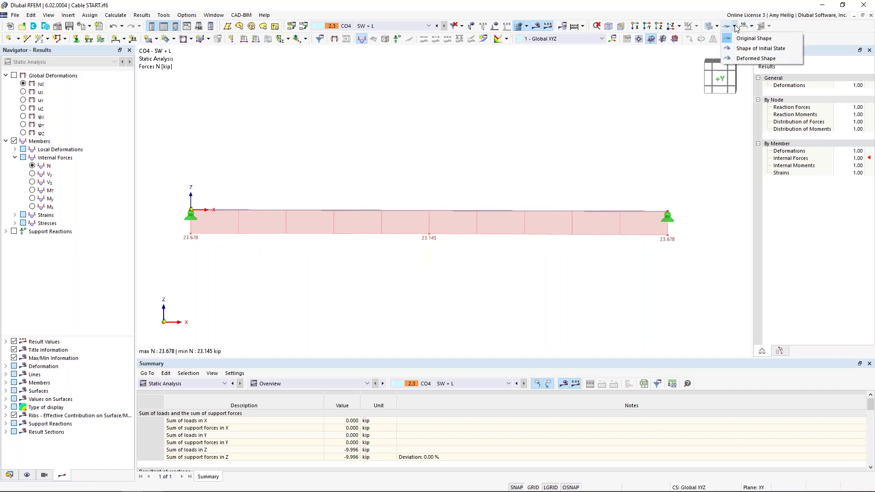
pyautogui.click(744, 49)
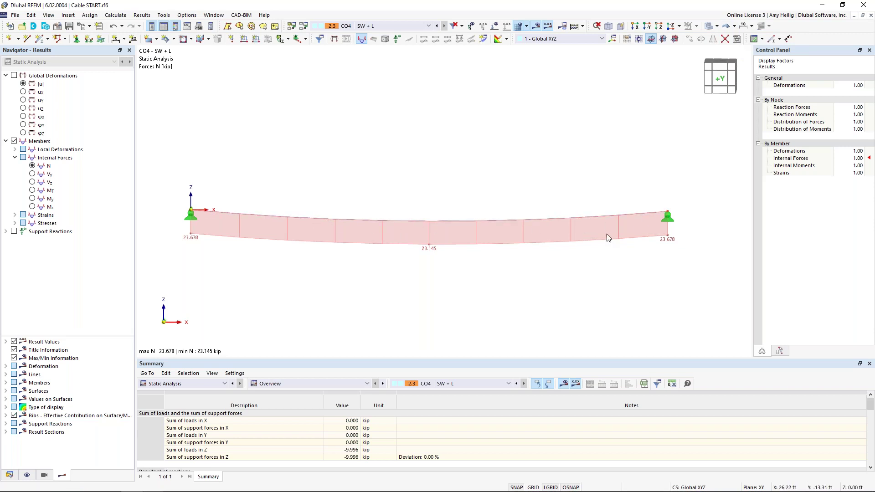
pyautogui.click(735, 26)
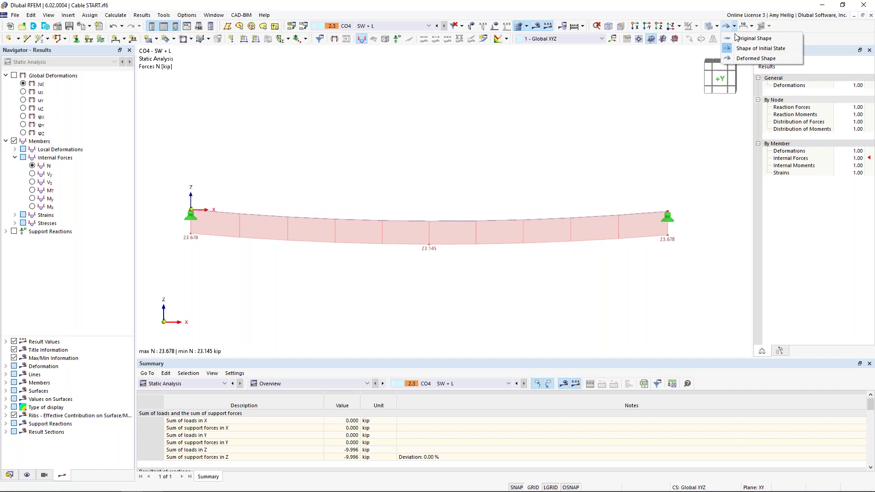
pyautogui.click(740, 58)
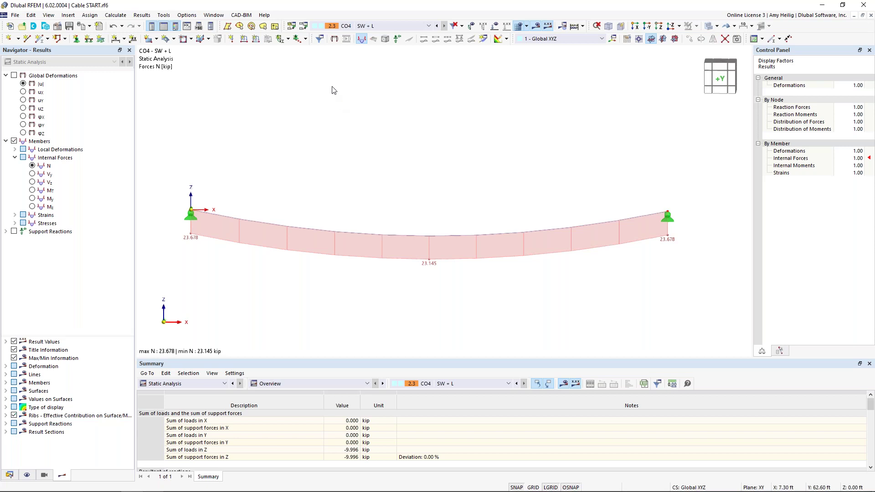
# Review which load cases and combinations are available as the initial state for CO4, keeping CO1 selected
pyautogui.click(311, 38)
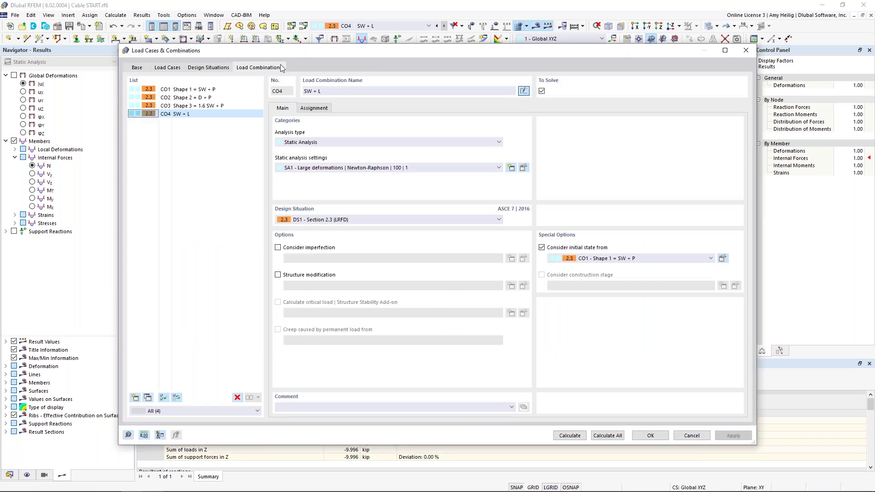
pyautogui.click(608, 261)
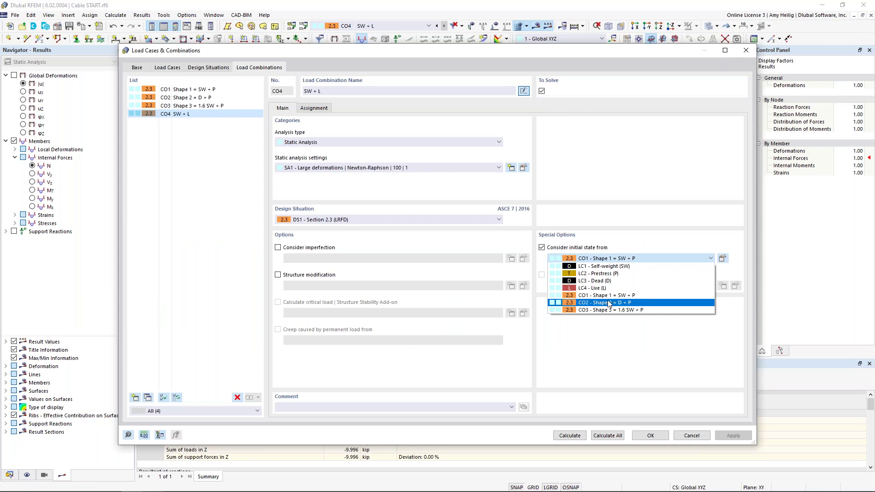
pyautogui.click(636, 224)
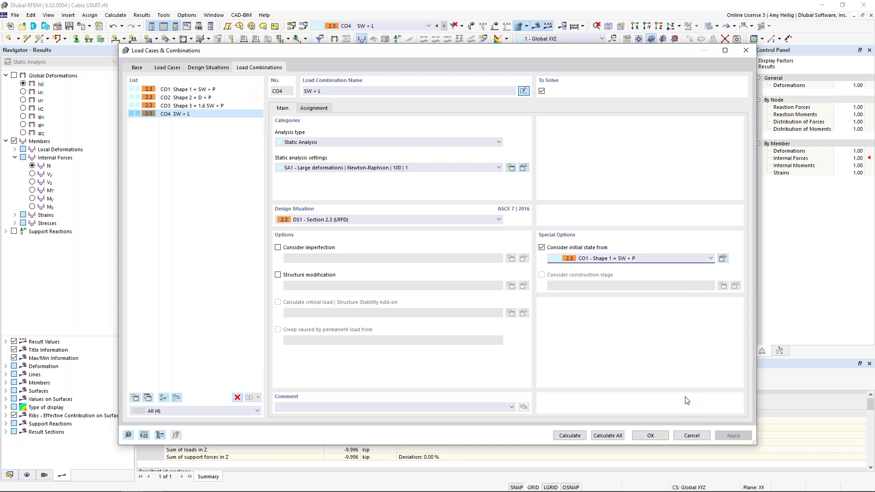
pyautogui.click(650, 435)
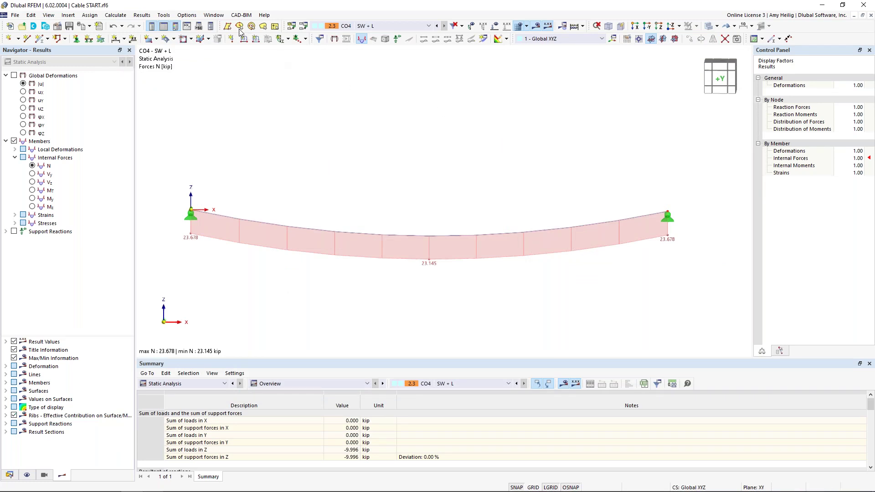
# Switch to the FF Webinar START model and review the activated add-ons in its base data
pyautogui.click(215, 16)
pyautogui.click(243, 132)
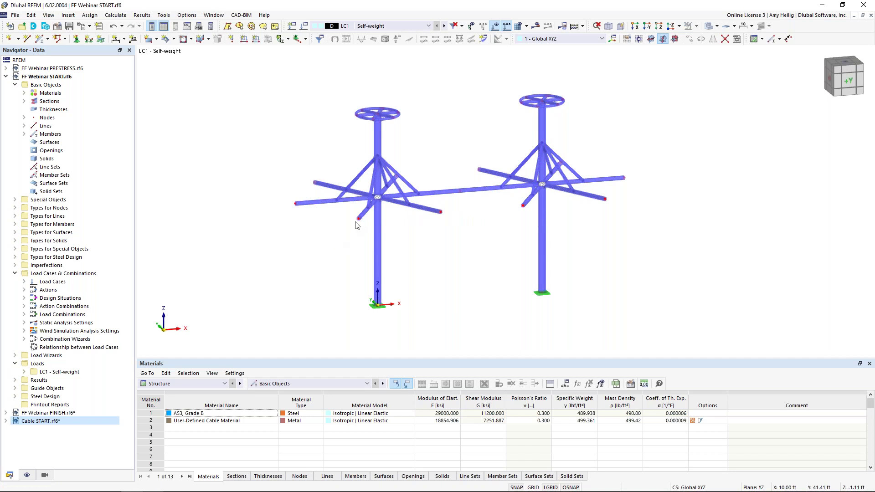
pyautogui.rightClick(67, 76)
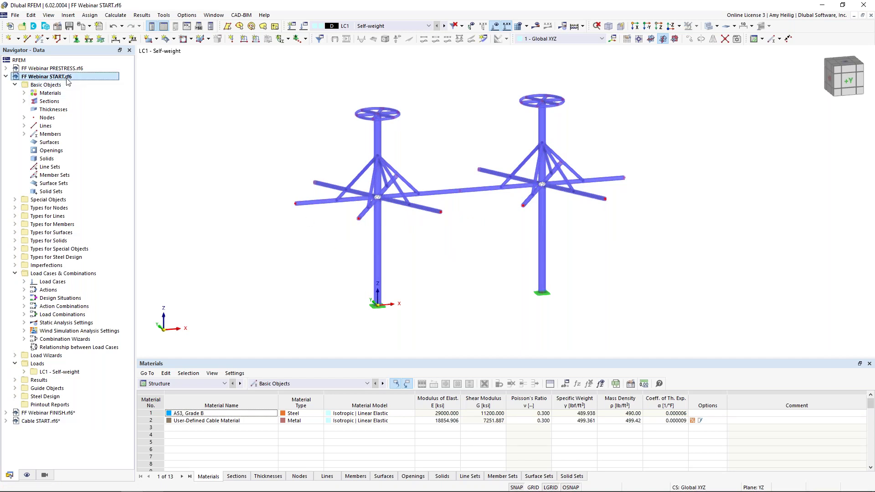
pyautogui.click(94, 85)
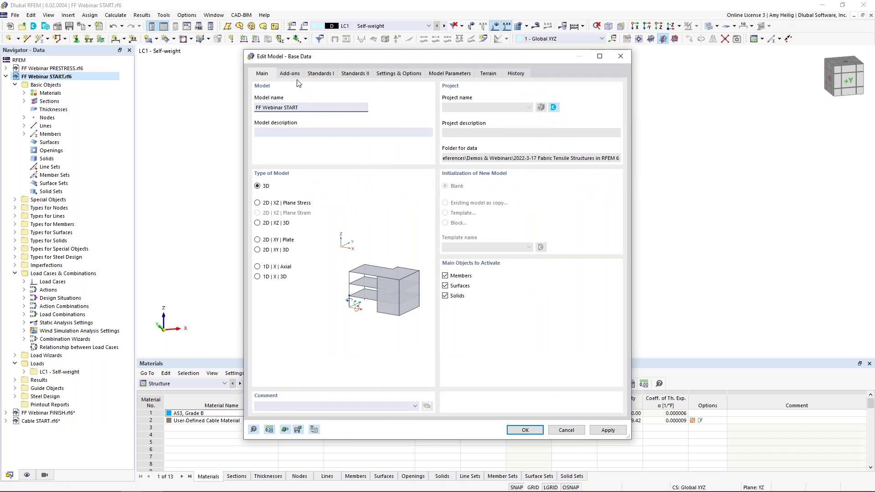
pyautogui.click(296, 75)
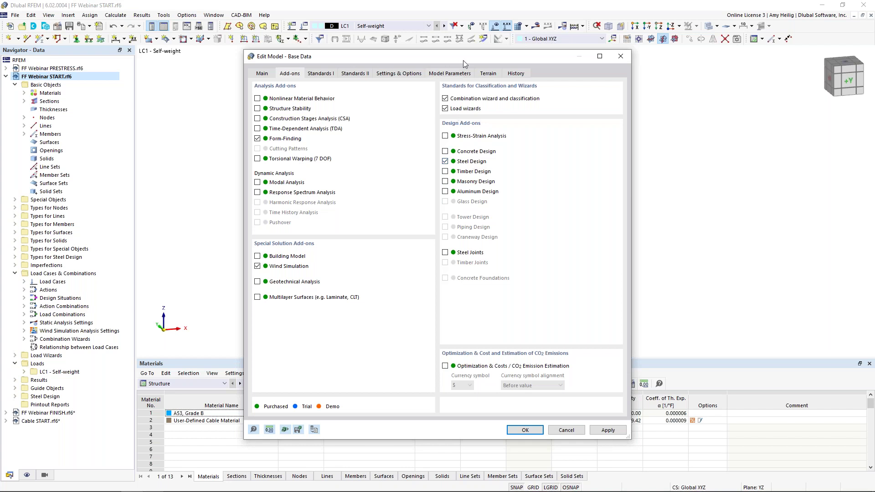
pyautogui.moveTo(465, 56); pyautogui.dragTo(420, 72)
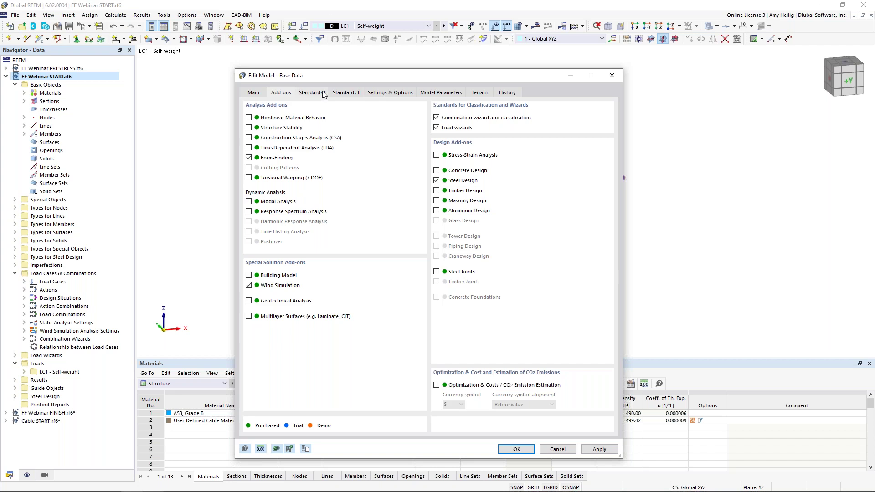
# Review the load and steel design standards in the base data, including the available steel design standard groups
pyautogui.click(312, 93)
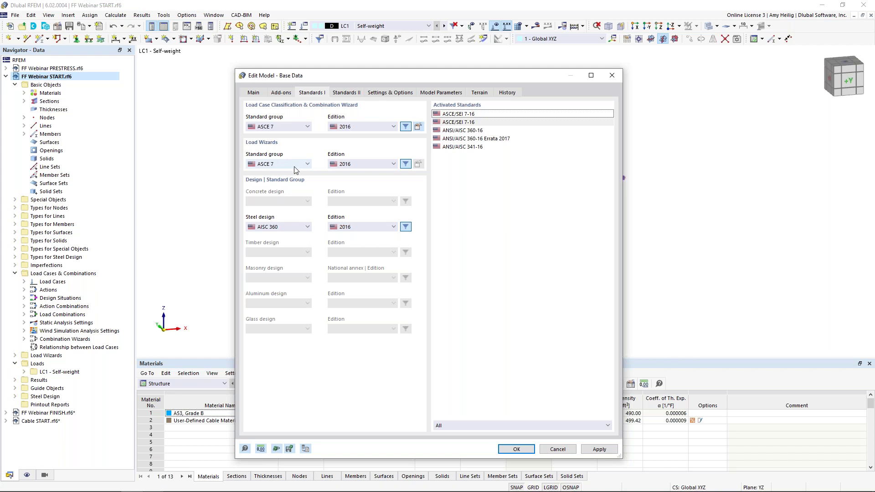
pyautogui.click(282, 227)
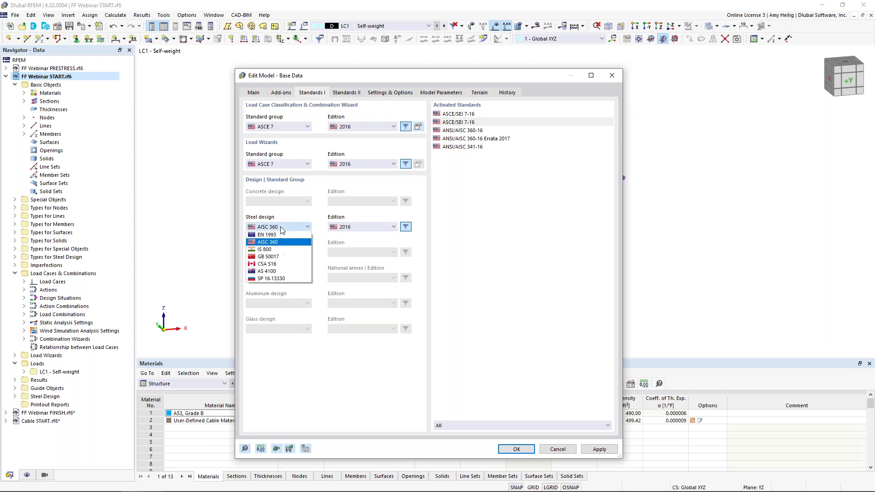
pyautogui.click(290, 219)
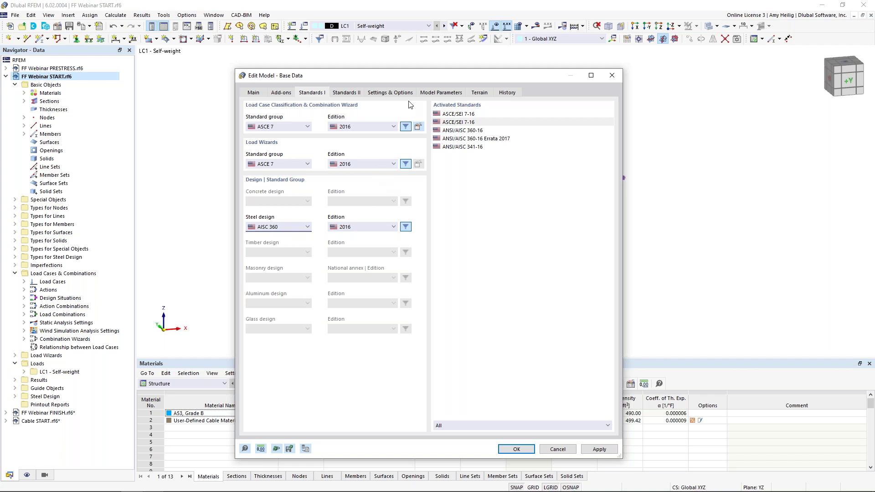
# Examine the snow and wind load zones for the project location, search the map for Philadelphia, PA, USA, and close the base data
pyautogui.click(432, 93)
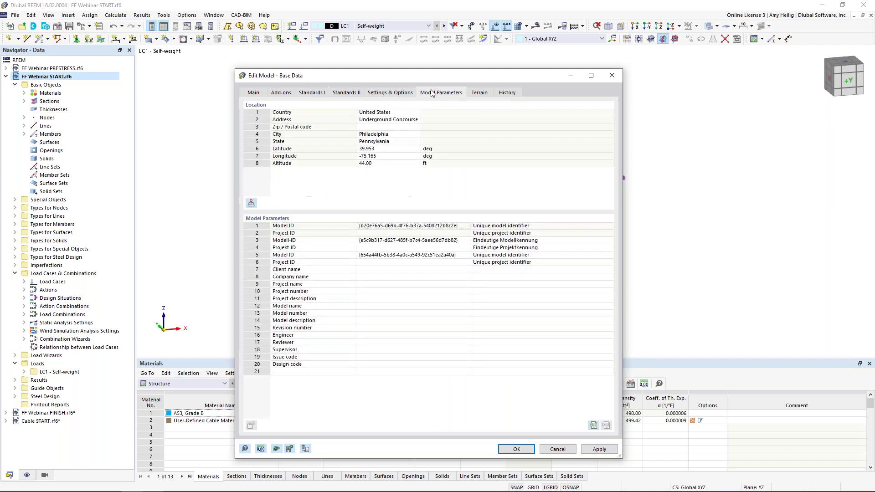
pyautogui.click(414, 113)
pyautogui.click(417, 113)
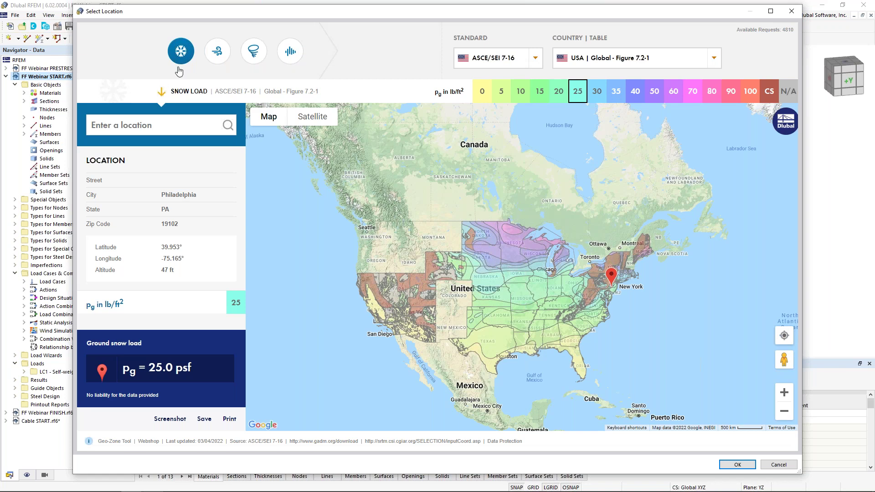
pyautogui.click(217, 55)
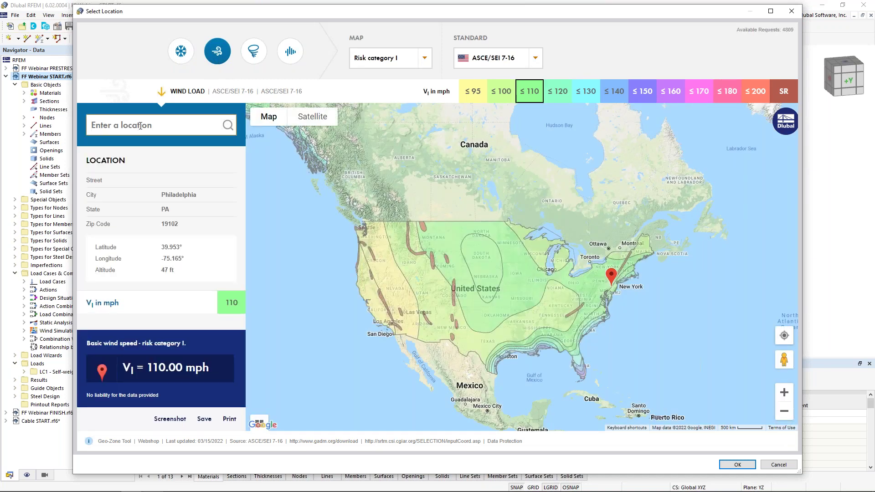
pyautogui.write('phil')
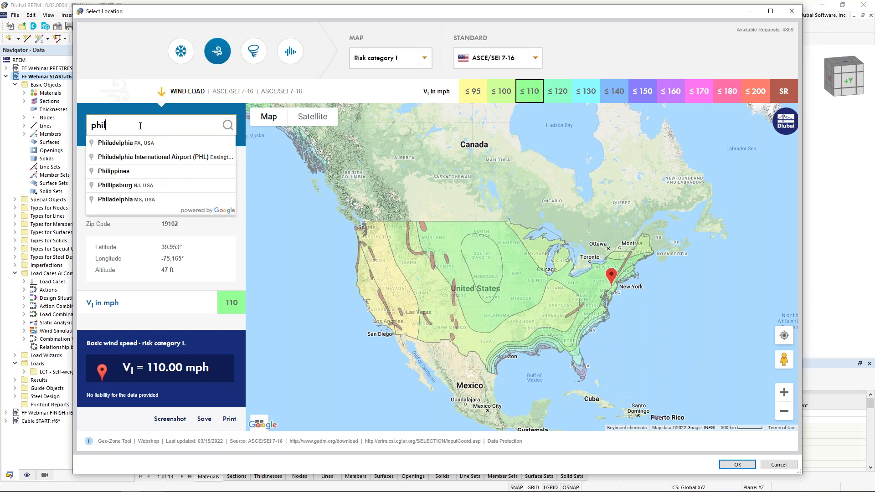
pyautogui.click(142, 144)
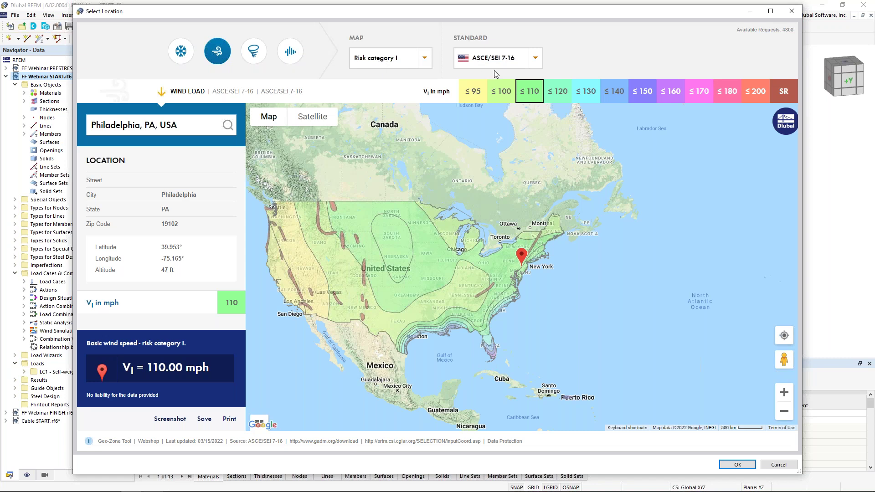
pyautogui.click(777, 465)
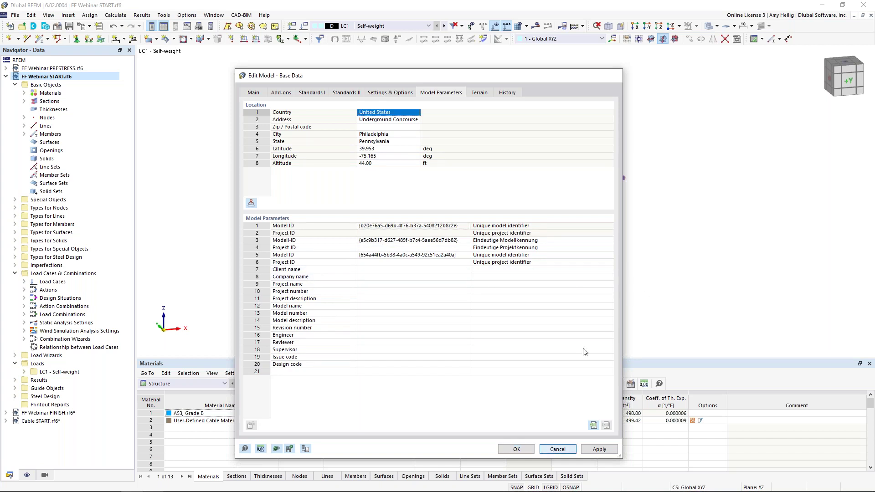
pyautogui.click(517, 449)
# Switch the model display from solid rendering to wireframe
pyautogui.keyDown('ctrl'); pyautogui.moveTo(499, 272); pyautogui.dragTo(473, 253, button='middle'); pyautogui.keyUp('ctrl')
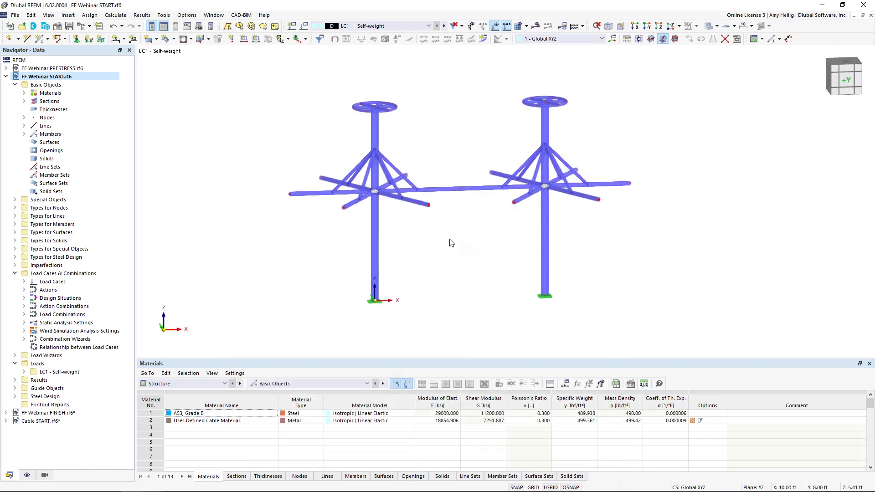
pyautogui.scroll(1, 450, 239)
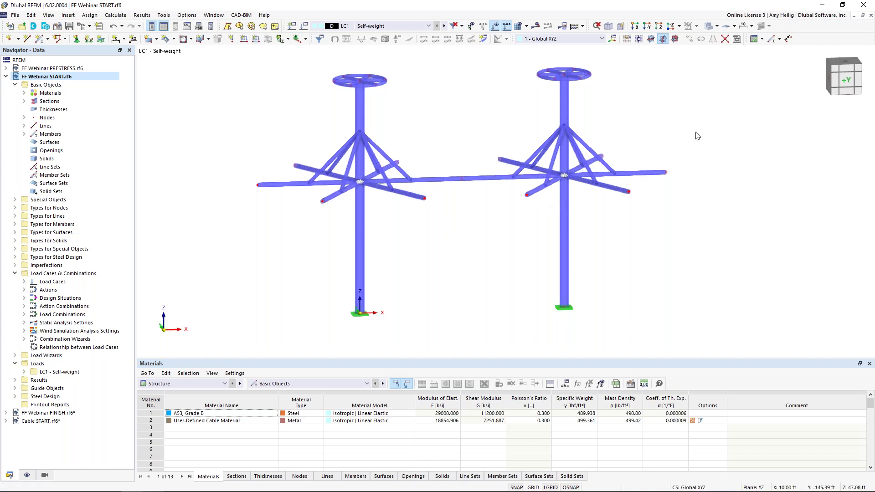
pyautogui.click(709, 29)
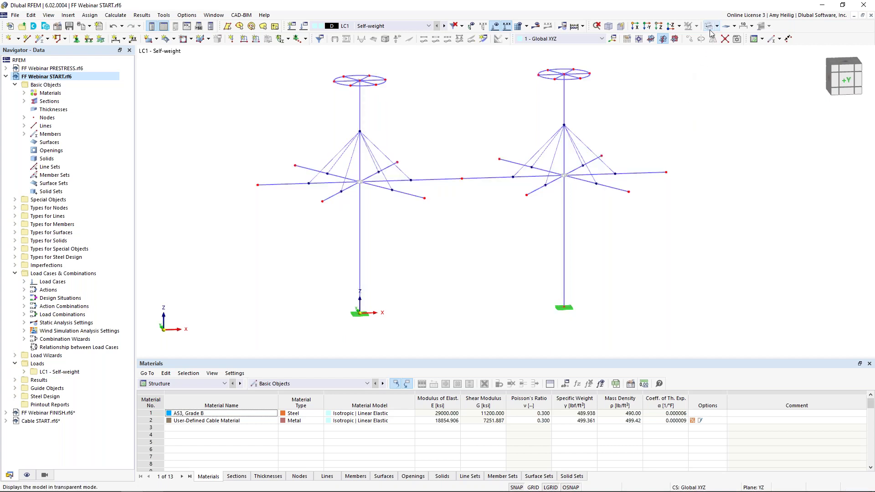
# Define a new member of type Cable with section RB 1/4 in the User-Defined Cable Material
pyautogui.click(39, 42)
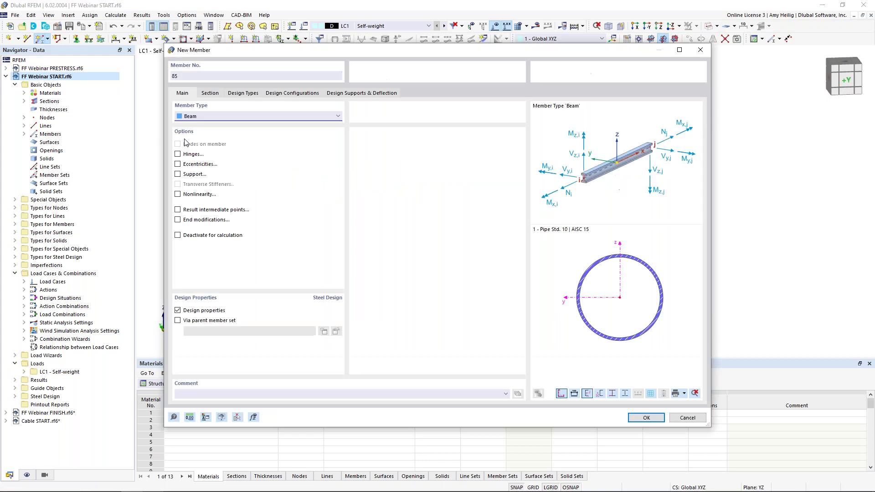
pyautogui.click(205, 117)
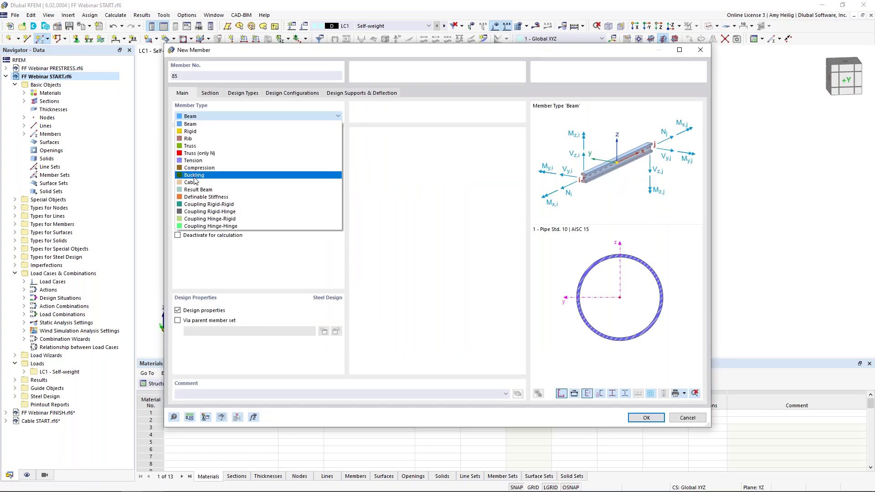
pyautogui.click(197, 183)
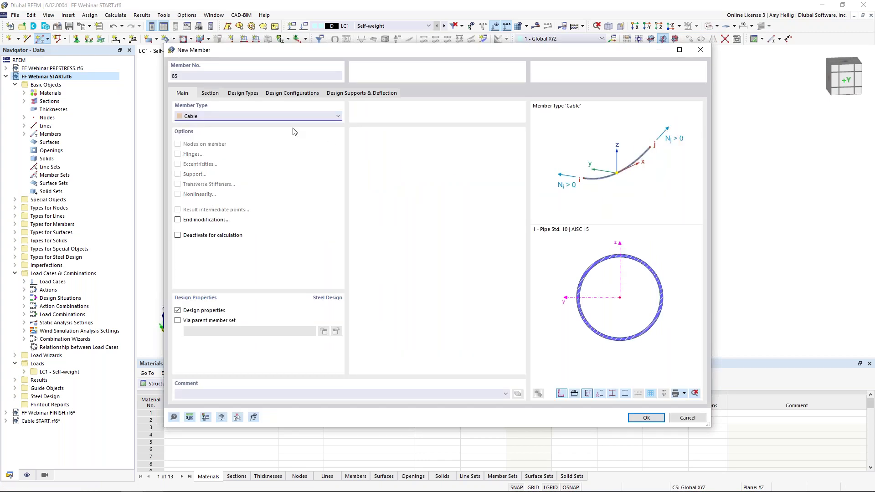
pyautogui.click(219, 96)
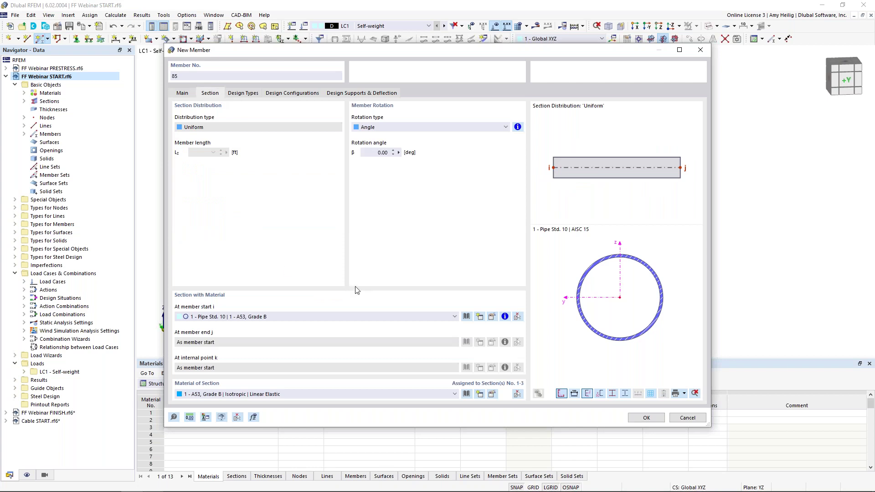
pyautogui.click(331, 317)
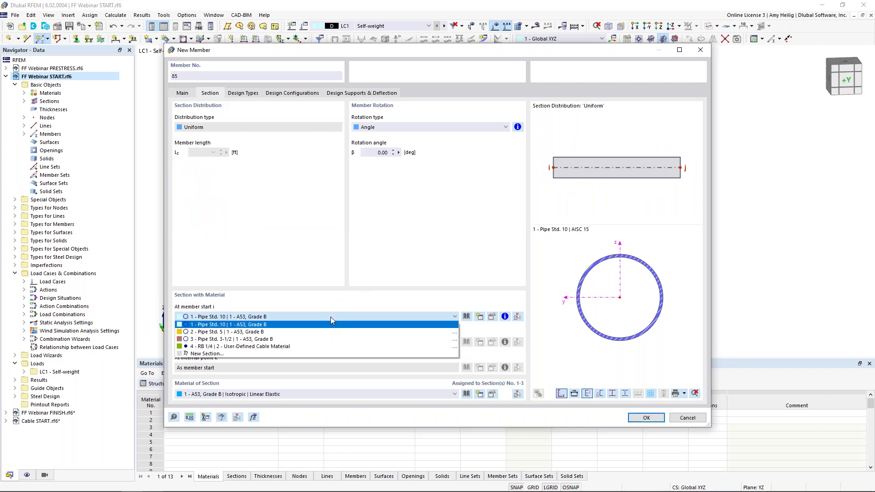
pyautogui.click(315, 347)
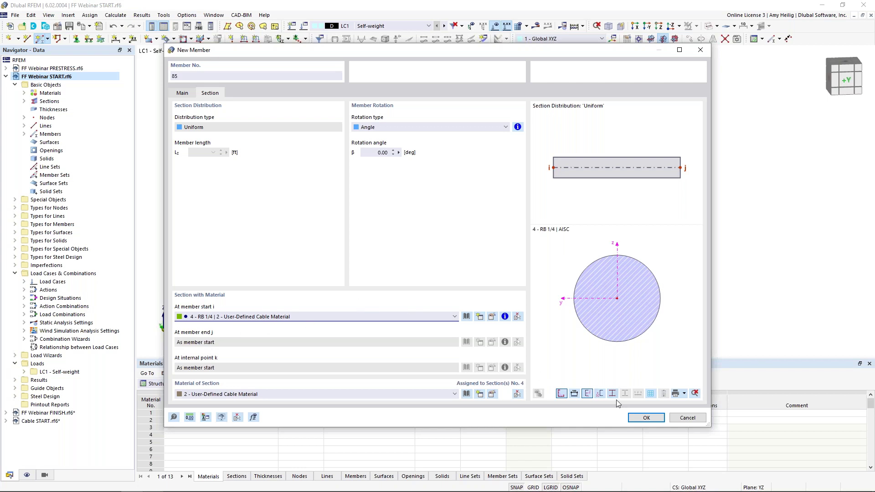
pyautogui.click(646, 418)
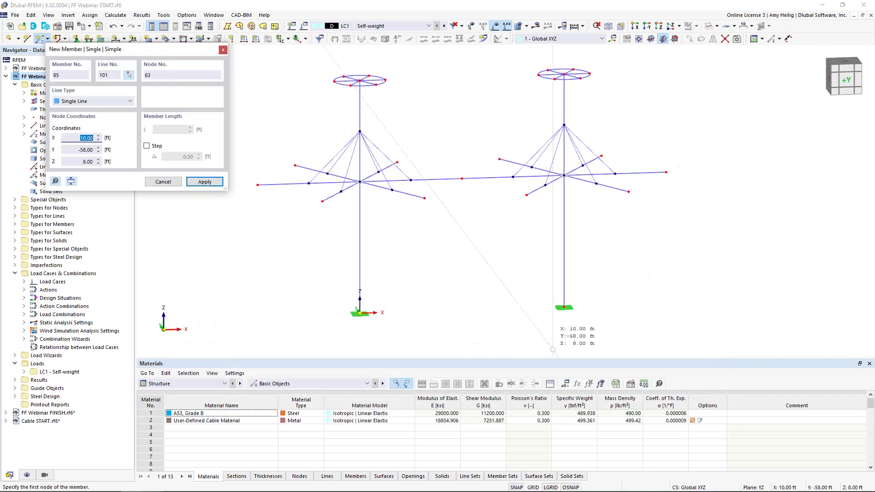
# Place cable members between the outer arm ends of both masts to form a closed perimeter around the structure
pyautogui.click(258, 185)
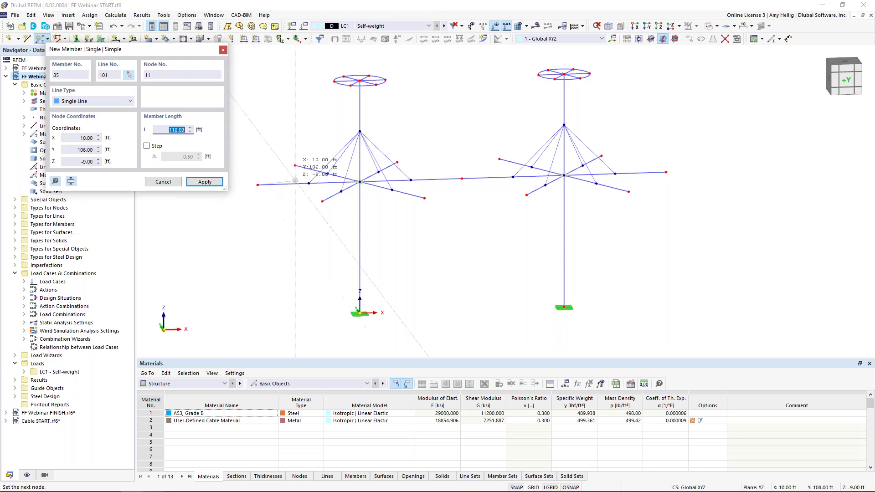
pyautogui.click(295, 165)
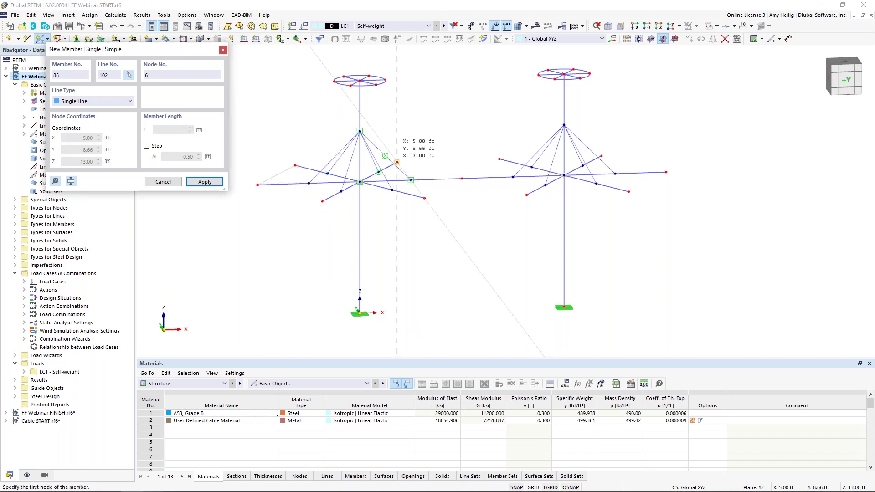
pyautogui.click(295, 166)
pyautogui.click(397, 162)
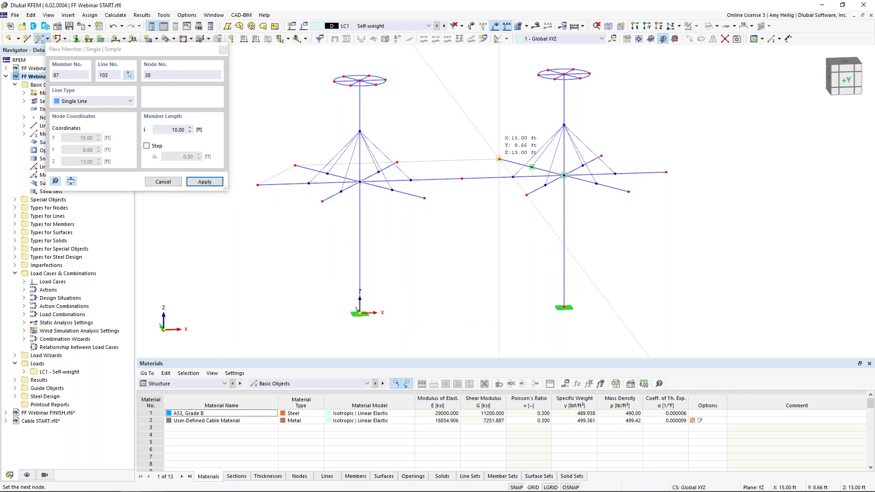
pyautogui.click(500, 159)
pyautogui.click(602, 155)
pyautogui.click(666, 172)
pyautogui.click(629, 191)
pyautogui.click(545, 185)
pyautogui.click(526, 194)
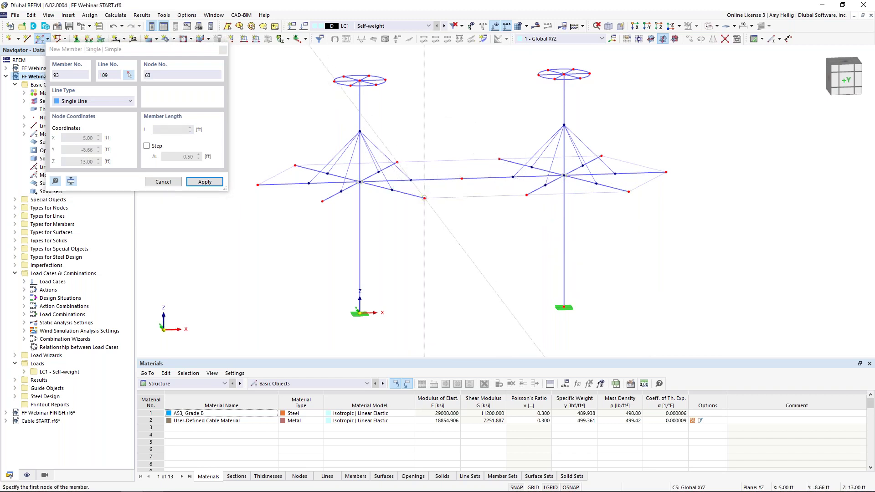
pyautogui.click(424, 199)
pyautogui.click(322, 201)
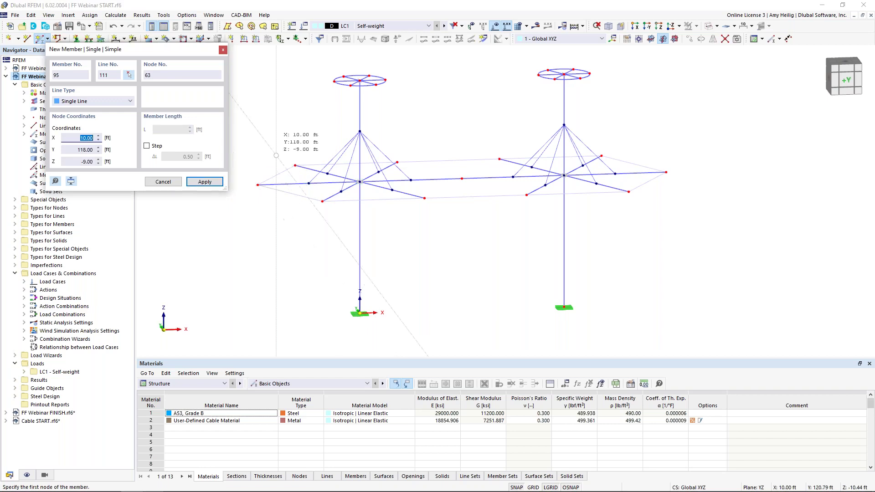
pyautogui.press('Escape')
# Draw a single line from the origin mast's top ring node at (1.25, -2.16, 23.00) ft to the arm end at (5.00, -8.66, 13.00) ft
pyautogui.moveTo(279, 201)
pyautogui.keyDown('ctrl'); pyautogui.mouseDown(button='middle')
pyautogui.moveTo(369, 237)
pyautogui.moveTo(378, 233)
pyautogui.moveTo(309, 199)
pyautogui.moveTo(403, 249)
pyautogui.moveTo(372, 282)
pyautogui.mouseUp(button='middle'); pyautogui.keyUp('ctrl')
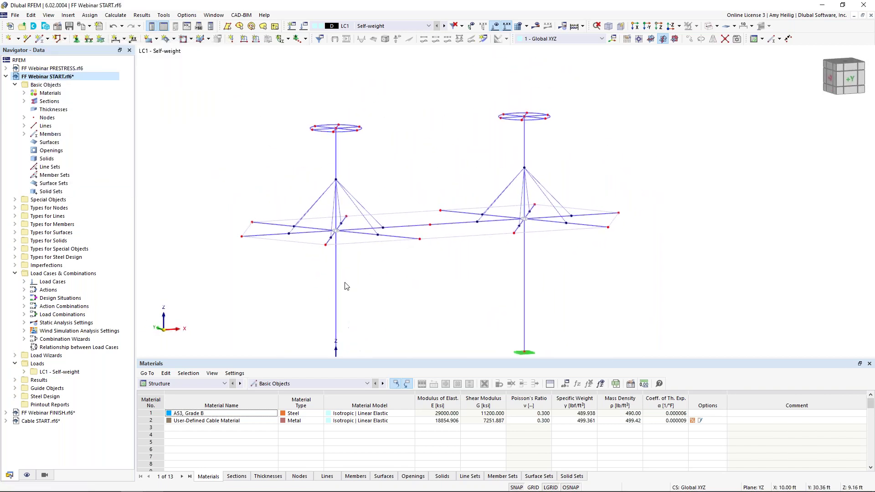
pyautogui.moveTo(398, 244); pyautogui.dragTo(406, 221, button='middle')
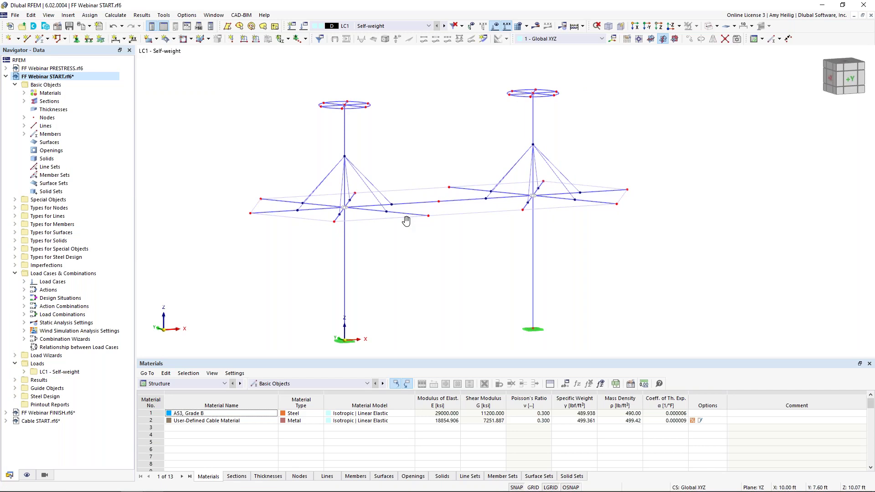
pyautogui.keyDown('ctrl'); pyautogui.moveTo(436, 239); pyautogui.dragTo(398, 241, button='middle'); pyautogui.keyUp('ctrl')
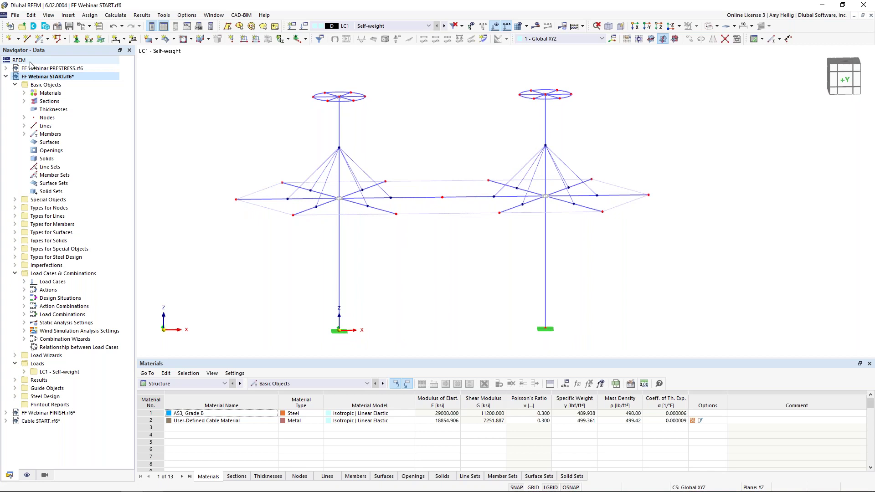
pyautogui.click(27, 39)
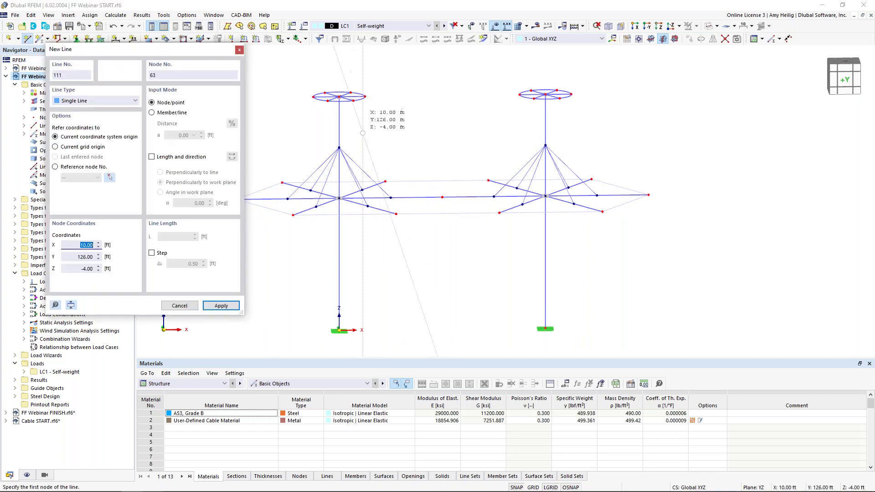
pyautogui.click(354, 102)
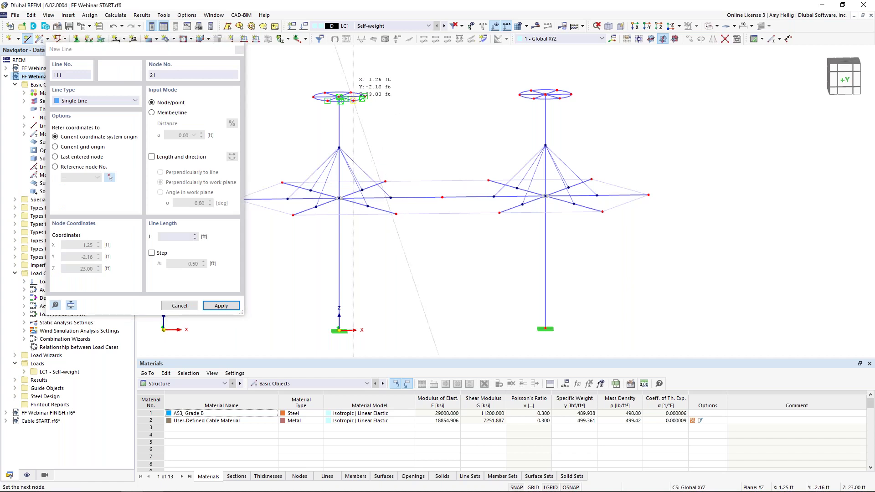
pyautogui.click(385, 181)
# Draw a second line from the adjacent front node of the same ring to the arm end at (-5.00, -8.66, 13.00) ft
pyautogui.keyDown('ctrl'); pyautogui.moveTo(389, 229); pyautogui.dragTo(419, 236, button='middle'); pyautogui.keyUp('ctrl')
pyautogui.rightClick(500, 160)
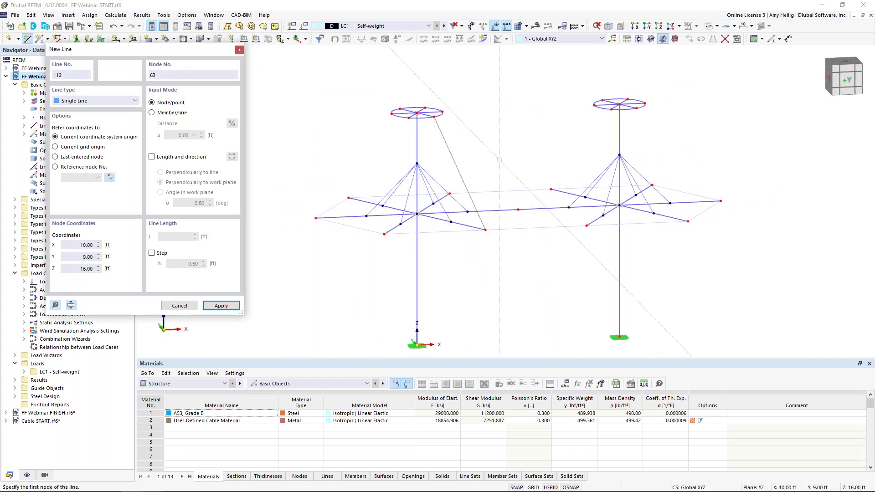
pyautogui.scroll(4, 479, 157)
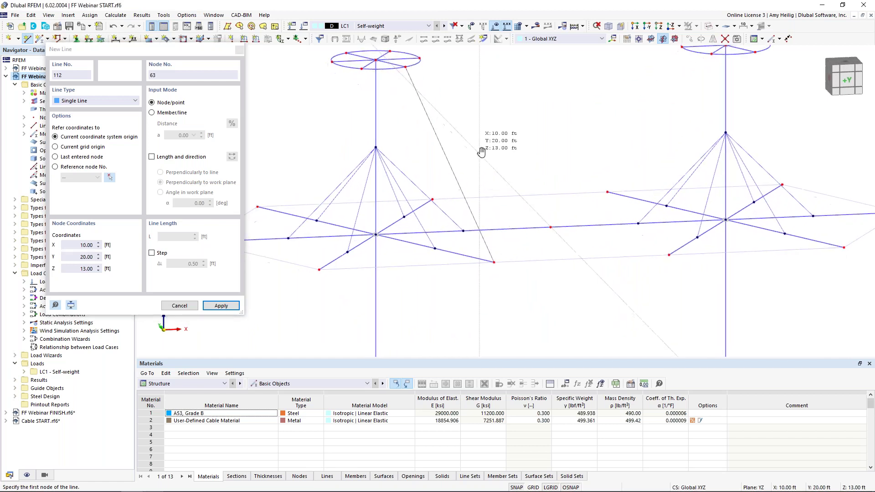
pyautogui.moveTo(478, 158); pyautogui.dragTo(491, 141, button='middle')
pyautogui.click(373, 56)
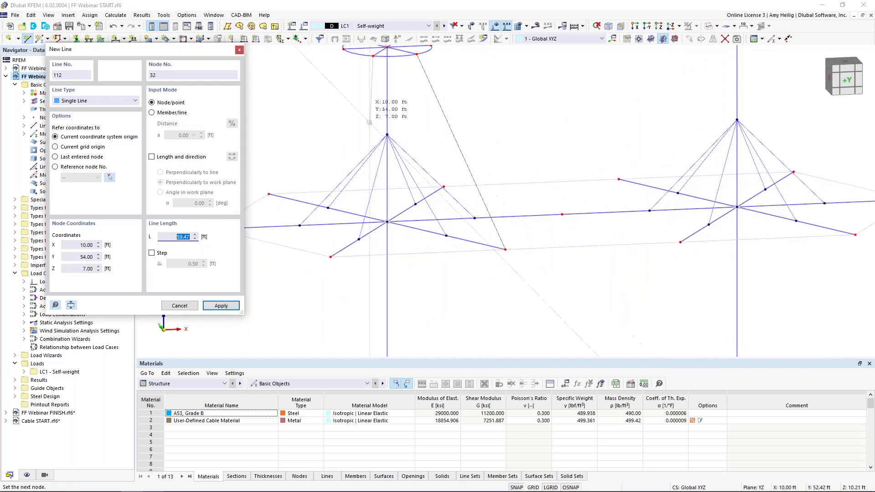
pyautogui.click(330, 257)
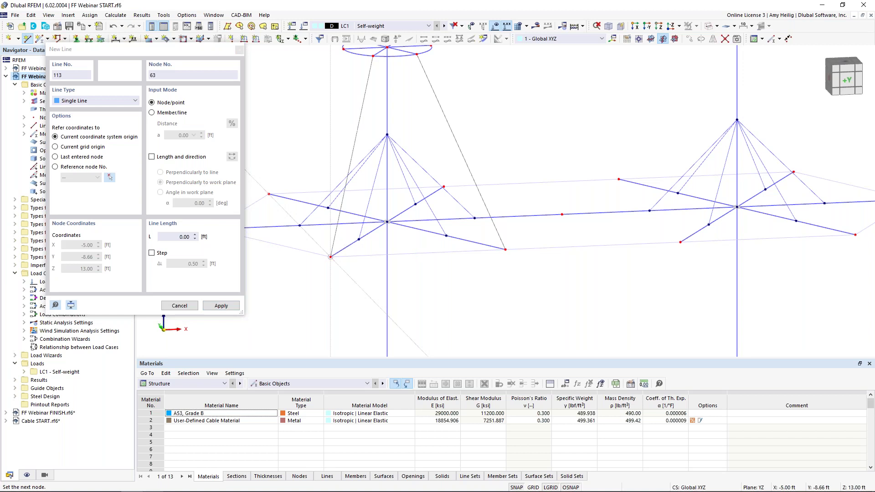
pyautogui.rightClick(298, 137)
pyautogui.press('Escape')
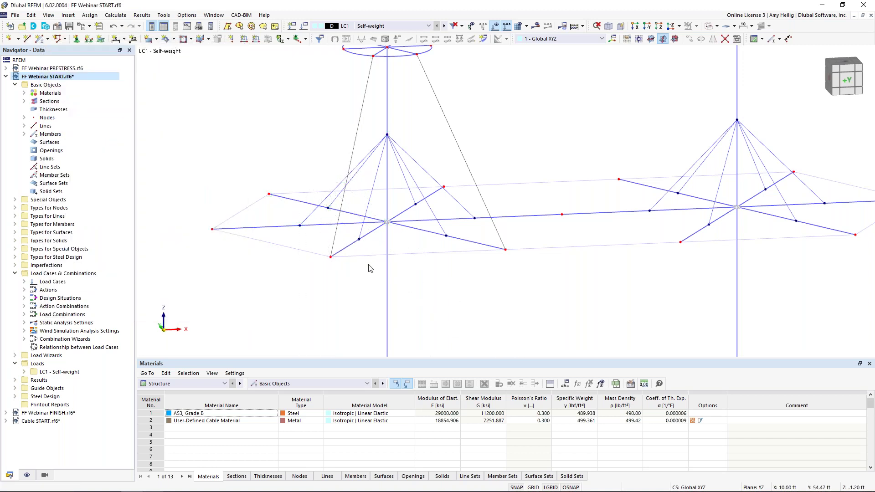
# Begin a new quadrangle surface with the Membrane stiffness type
pyautogui.scroll(-2, 371, 269)
pyautogui.keyDown('ctrl'); pyautogui.moveTo(424, 284); pyautogui.dragTo(413, 279, button='middle'); pyautogui.keyUp('ctrl')
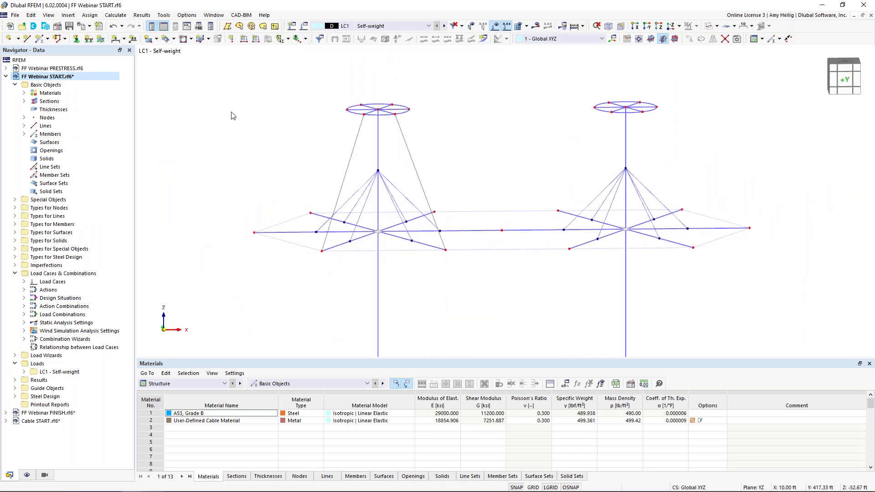
pyautogui.click(157, 39)
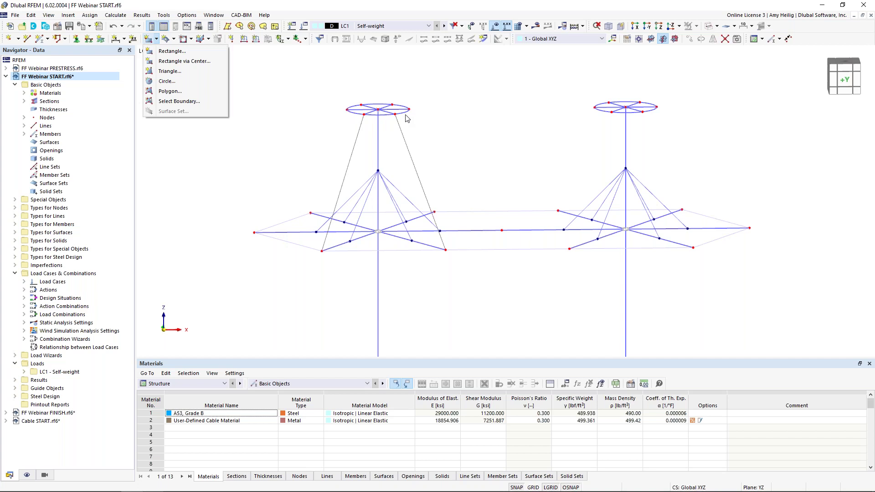
pyautogui.click(268, 95)
pyautogui.click(173, 40)
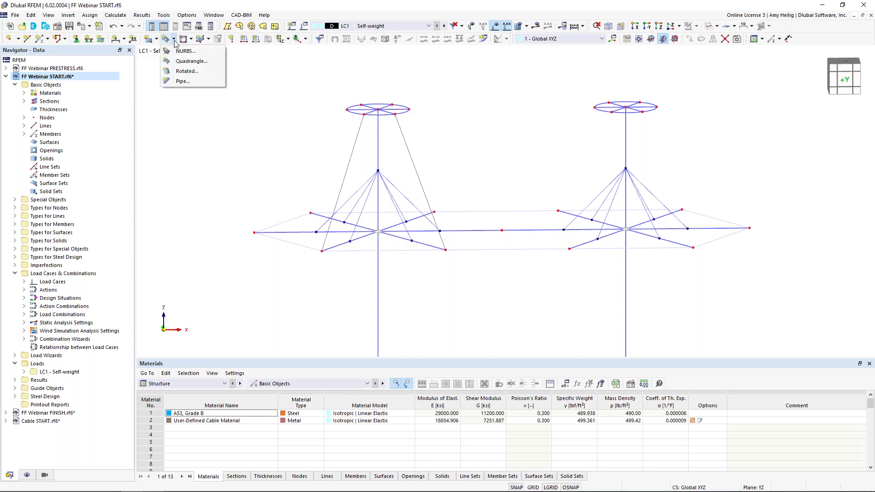
pyautogui.click(186, 62)
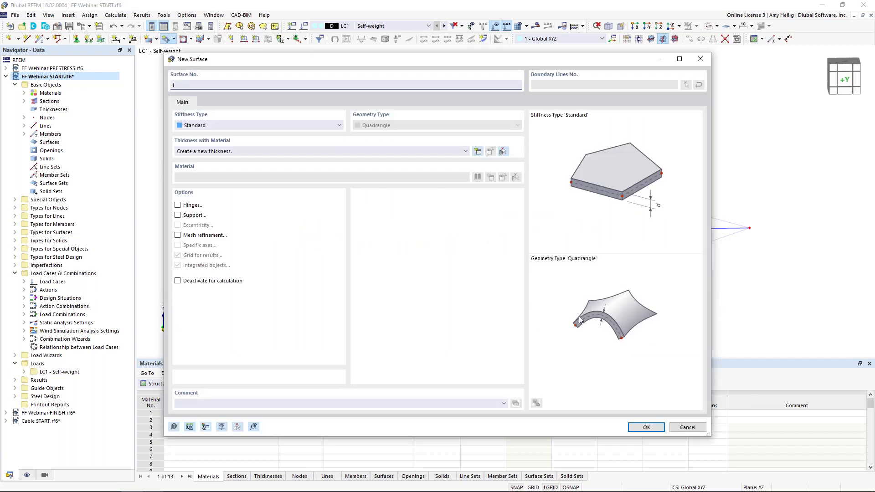
pyautogui.click(218, 129)
pyautogui.click(209, 156)
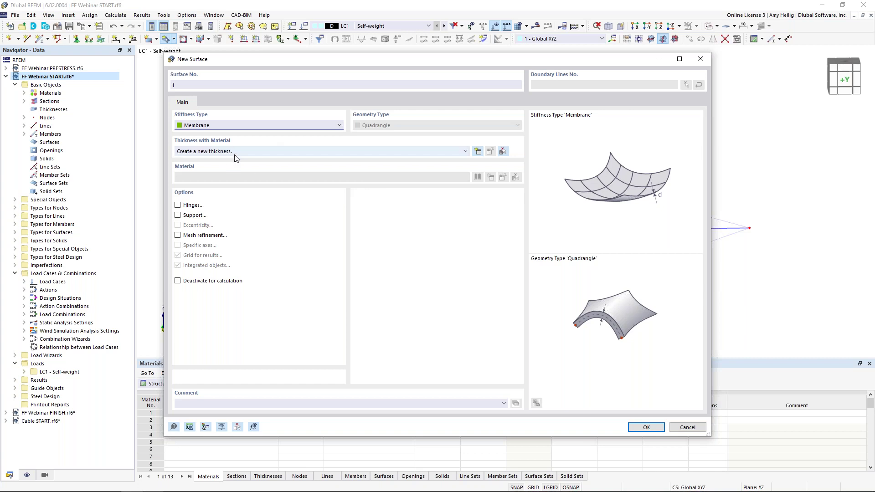
# Create a uniform thickness for the surface using the Glass-PTFE Typ II fabric material from the material library
pyautogui.click(478, 151)
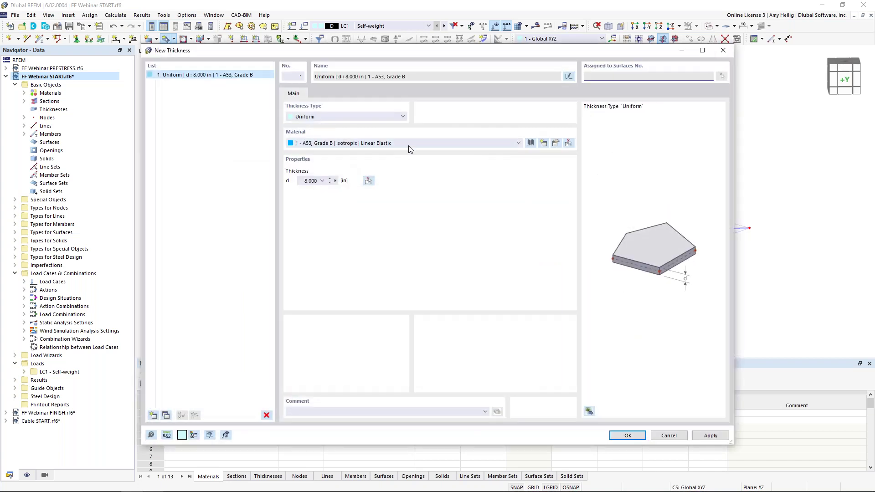
pyautogui.click(529, 143)
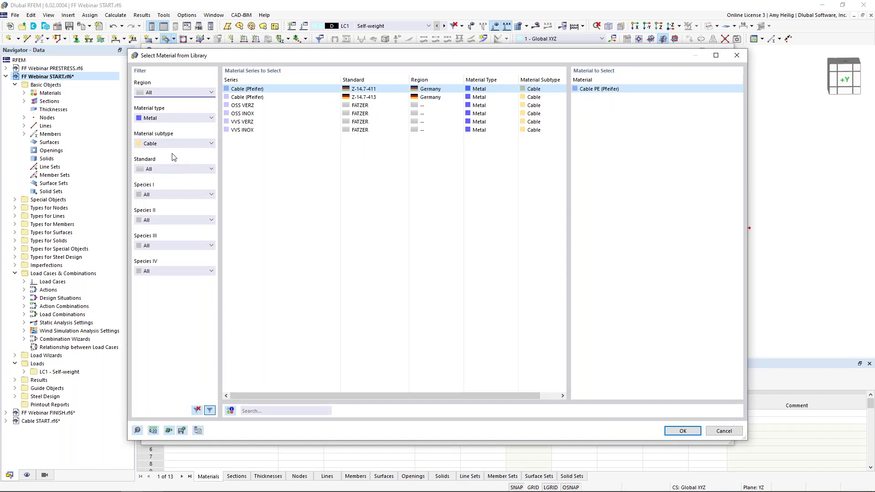
pyautogui.click(170, 118)
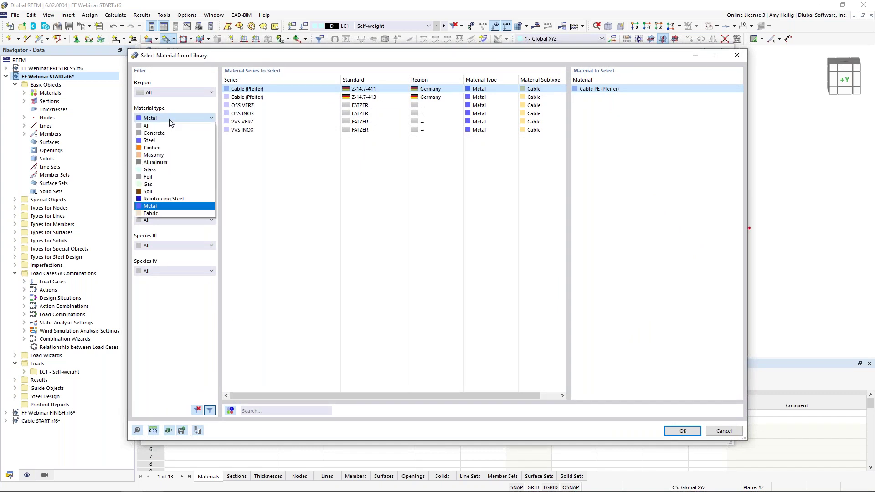
pyautogui.click(162, 214)
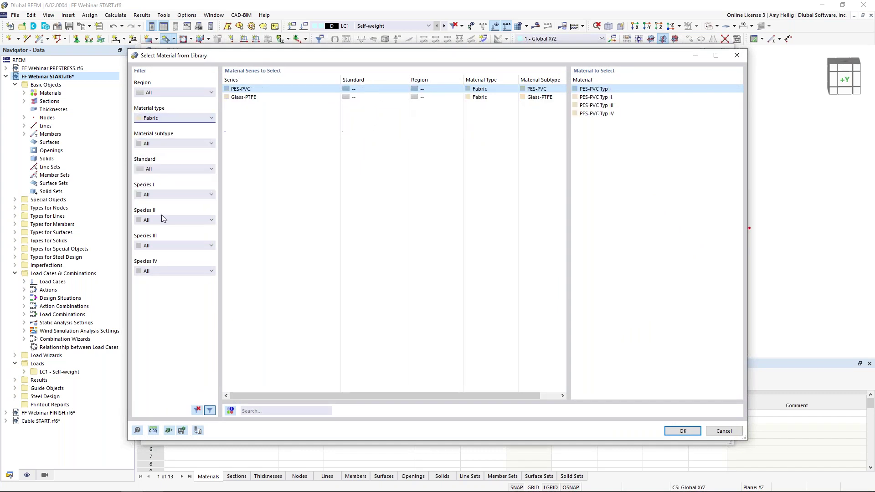
pyautogui.click(258, 101)
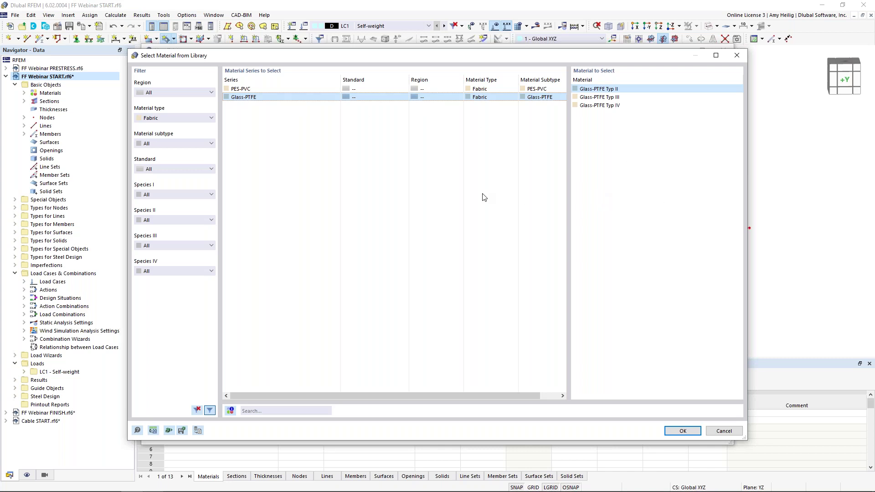
pyautogui.click(679, 431)
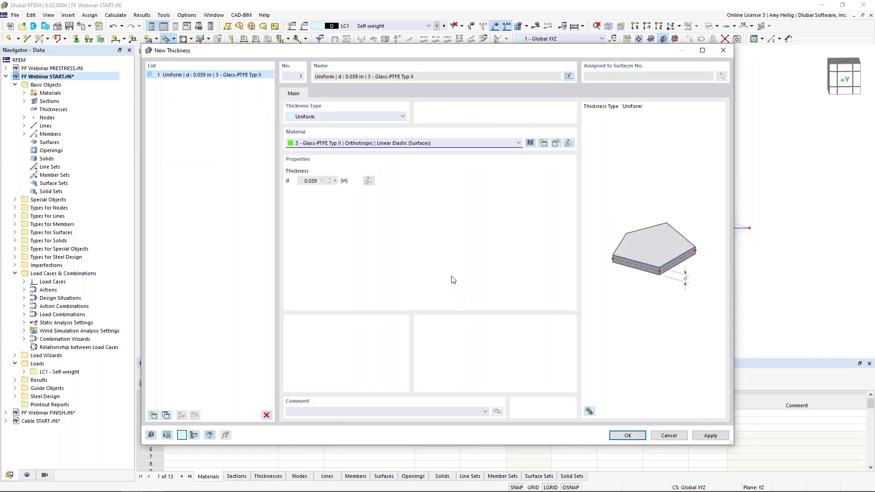
# Make the Glass-PTFE Typ II material user-defined and rename it User-Defined Fabric Material
pyautogui.click(556, 144)
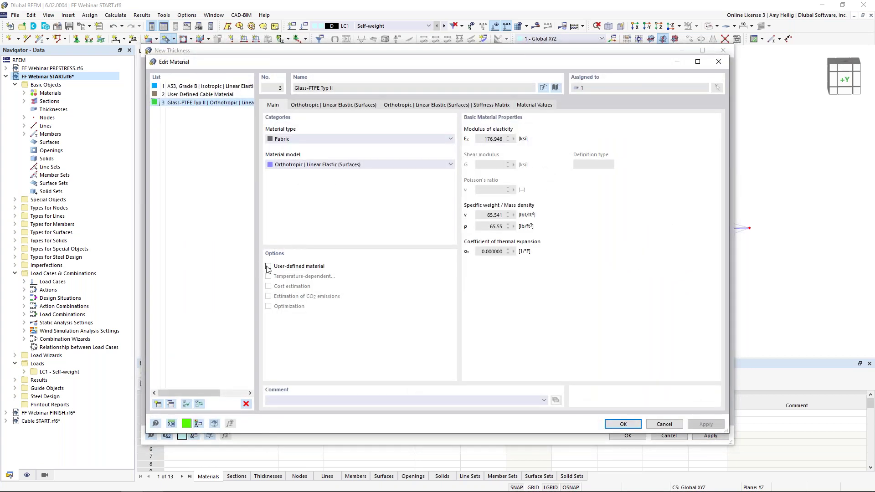
pyautogui.click(268, 267)
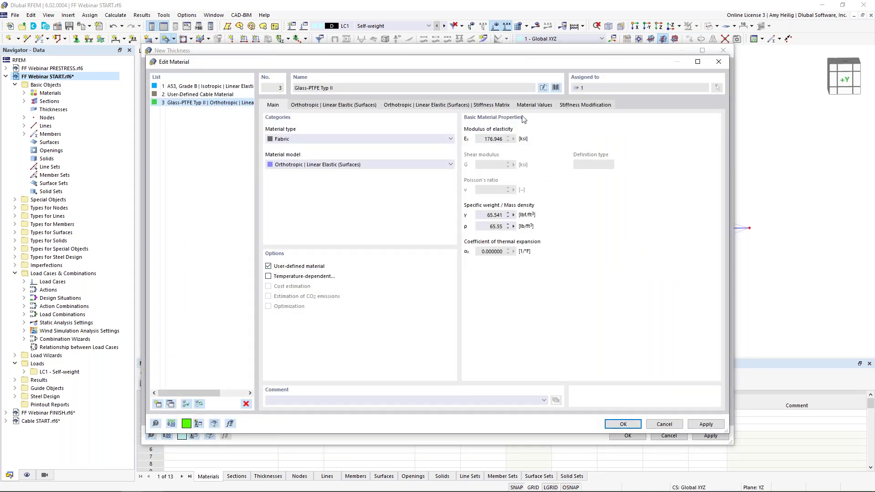
pyautogui.click(544, 87)
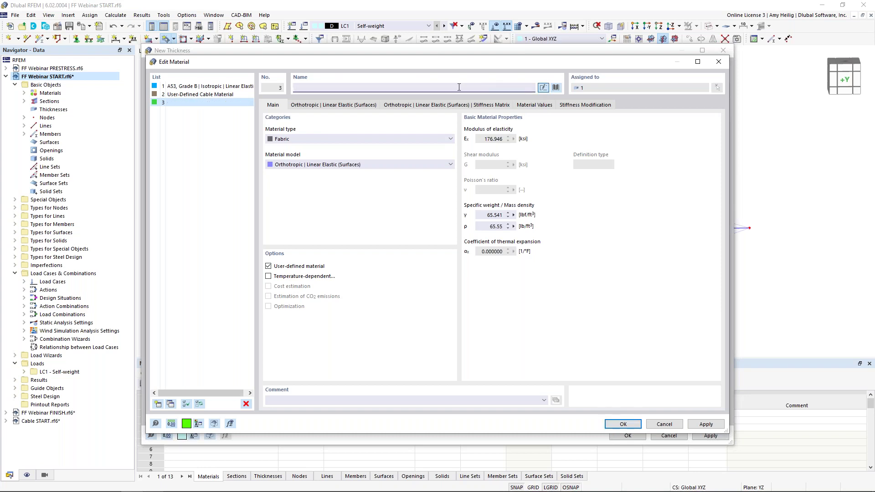
pyautogui.write('User-Defined Fabric Material')
# Set the fabric material's reference thickness to 0.039 in and accept the material and the new thickness
pyautogui.click(349, 109)
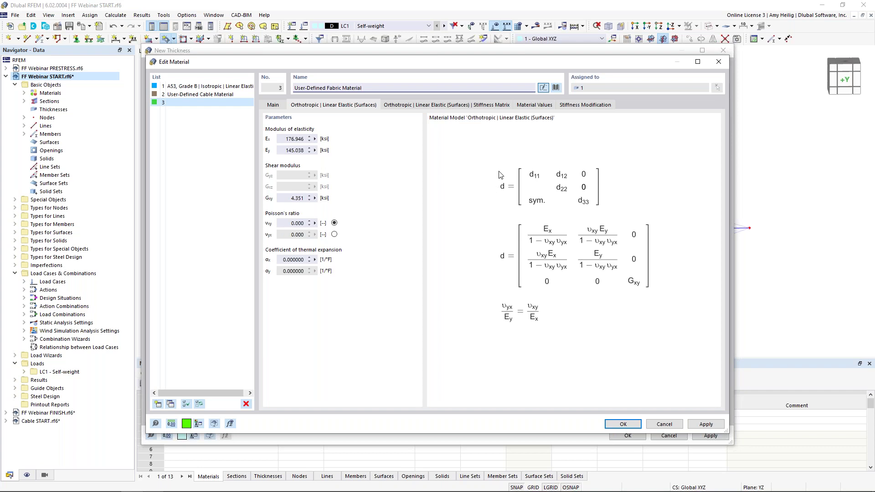
pyautogui.click(536, 106)
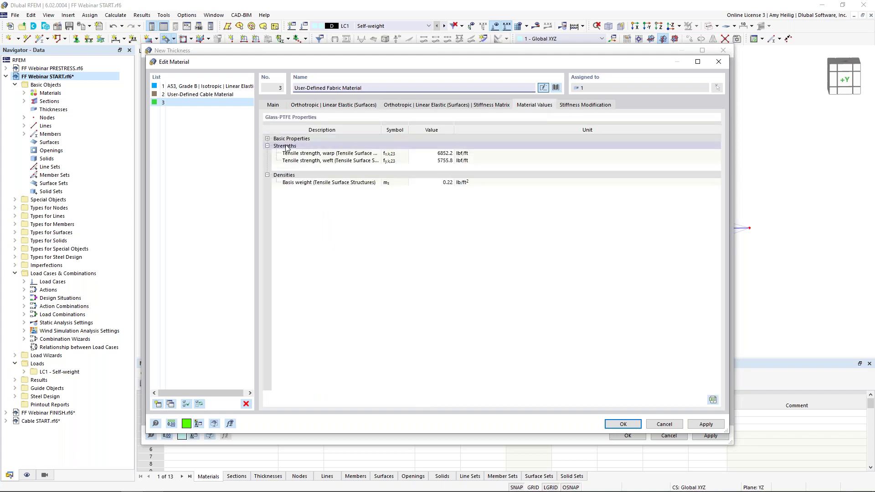
pyautogui.click(268, 139)
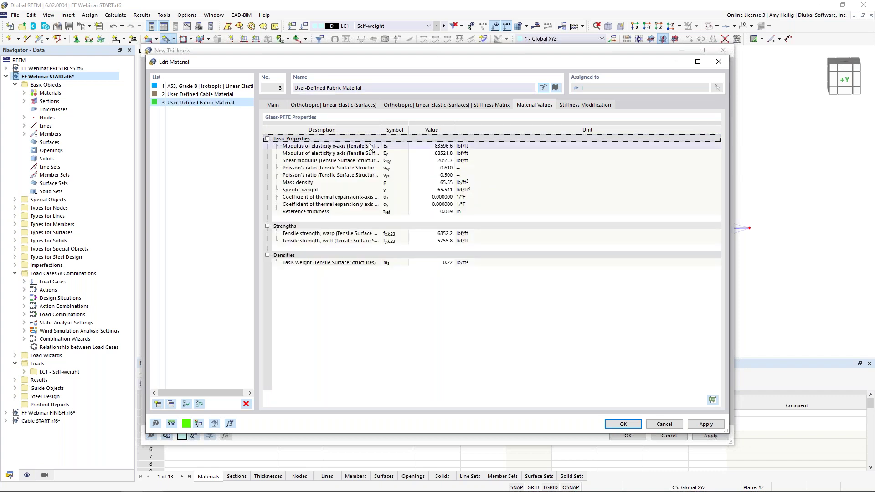
pyautogui.click(437, 213)
pyautogui.write('0.')
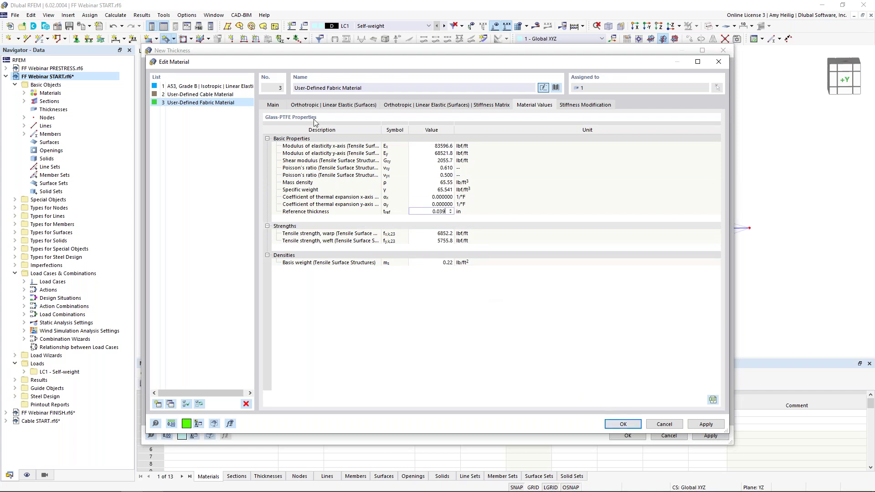
pyautogui.click(276, 105)
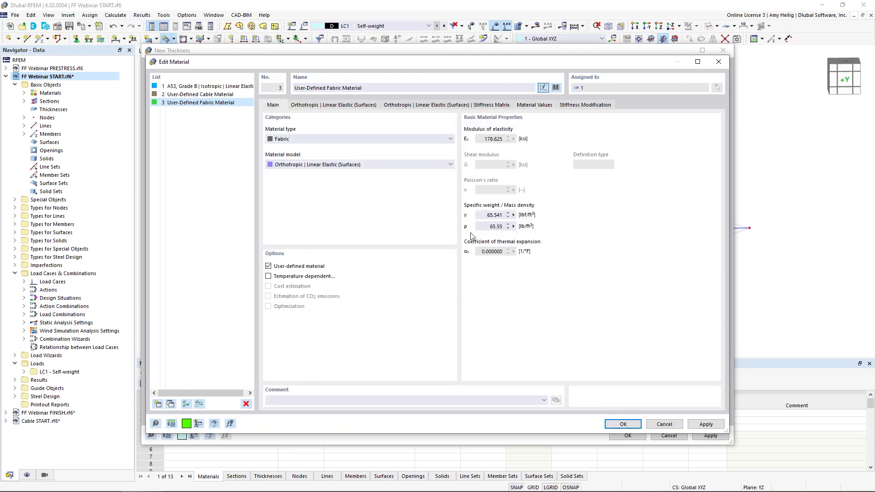
pyautogui.click(623, 424)
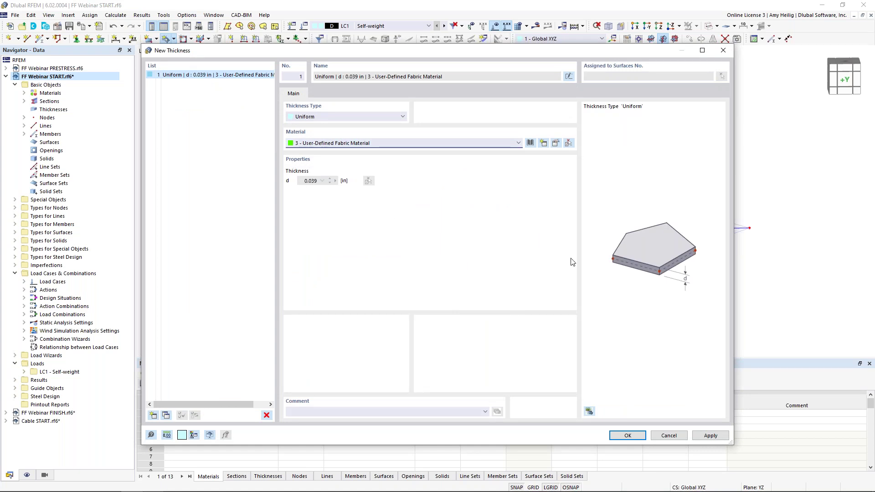
pyautogui.click(628, 435)
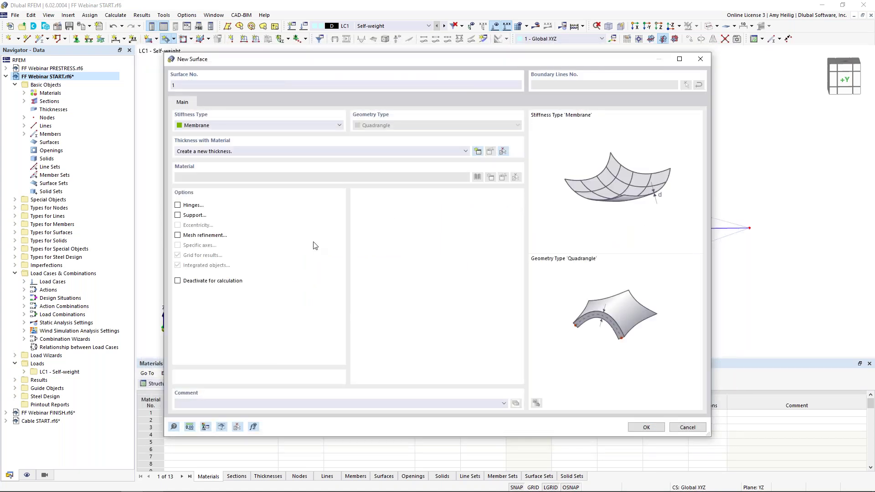
# Create the membrane surface from the front ring segment, the two sloping lines and the cable below, and display the model as a transparent solid
pyautogui.click(646, 427)
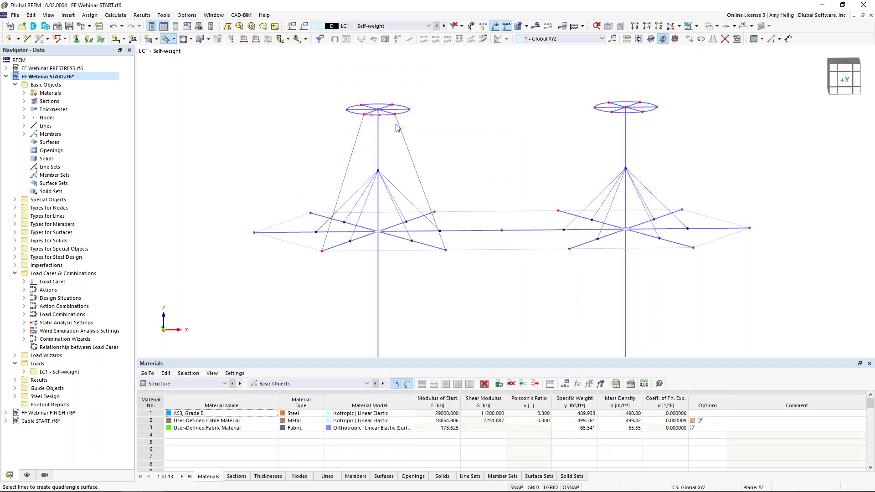
pyautogui.click(401, 130)
pyautogui.click(391, 250)
pyautogui.click(342, 186)
pyautogui.press('Escape')
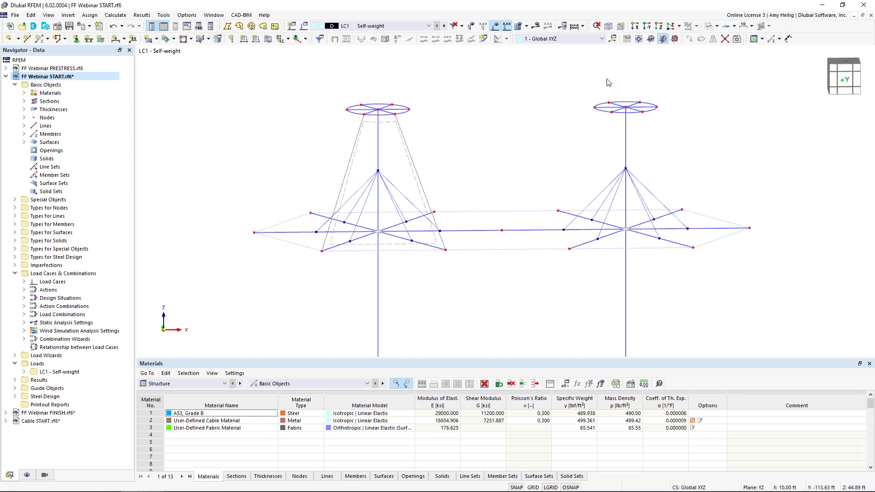
pyautogui.click(709, 28)
pyautogui.click(709, 28)
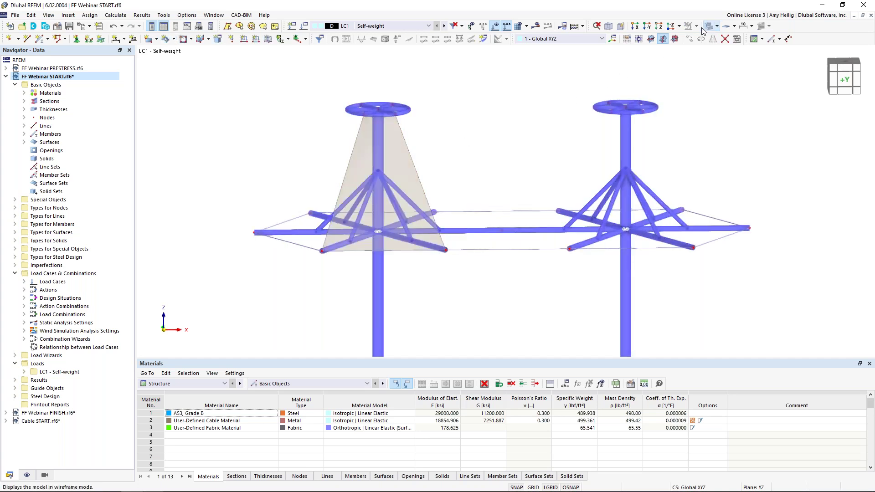
# Copy the membrane surface by rotating it -60° about the global Z axis through the origin in 3 steps
pyautogui.click(408, 158)
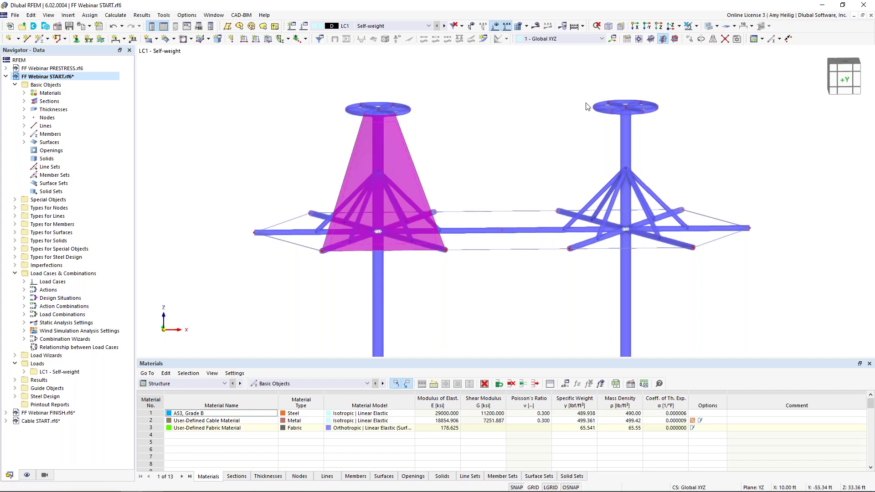
pyautogui.click(702, 39)
pyautogui.click(305, 167)
pyautogui.click(416, 175)
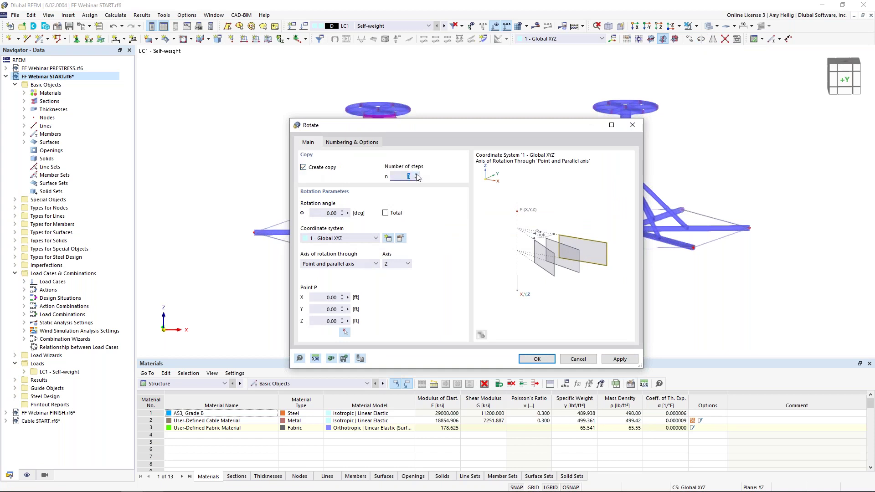
pyautogui.press('Tab')
pyautogui.click(536, 359)
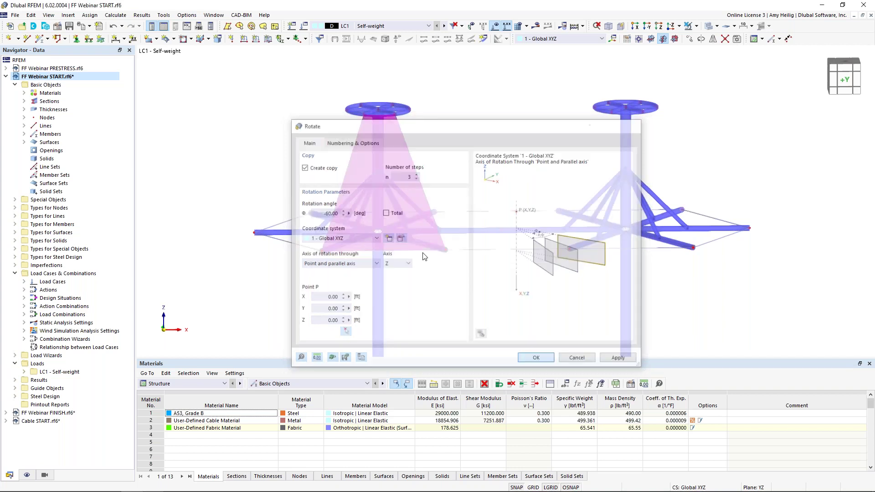
pyautogui.click(492, 181)
pyautogui.moveTo(504, 185)
pyautogui.keyDown('ctrl'); pyautogui.mouseDown(button='middle')
pyautogui.moveTo(456, 198)
pyautogui.moveTo(382, 186)
pyautogui.moveTo(507, 178)
pyautogui.mouseUp(button='middle'); pyautogui.keyUp('ctrl')
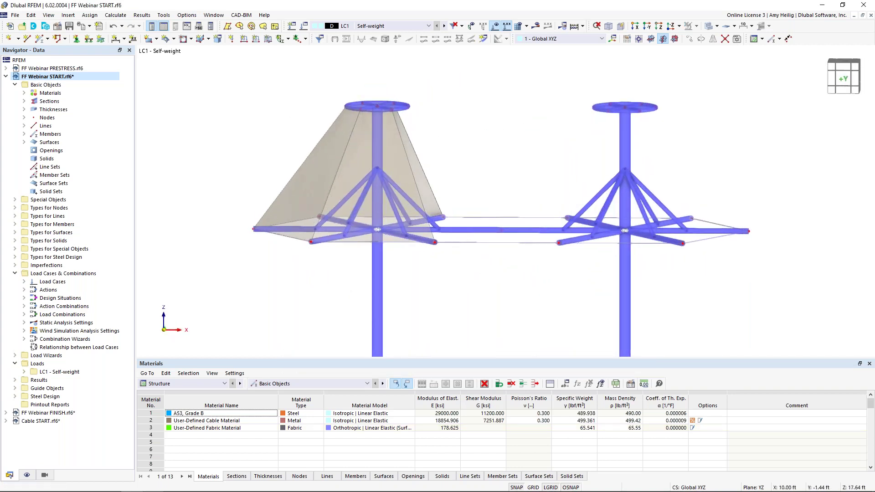
# Copy the middle node of the horizontal beam between the masts upward along the Z axis
pyautogui.keyDown('ctrl'); pyautogui.moveTo(477, 174); pyautogui.dragTo(458, 242, button='middle'); pyautogui.keyUp('ctrl')
pyautogui.keyDown('ctrl'); pyautogui.moveTo(404, 279); pyautogui.dragTo(415, 313, button='middle'); pyautogui.keyUp('ctrl')
pyautogui.scroll(1, 416, 314)
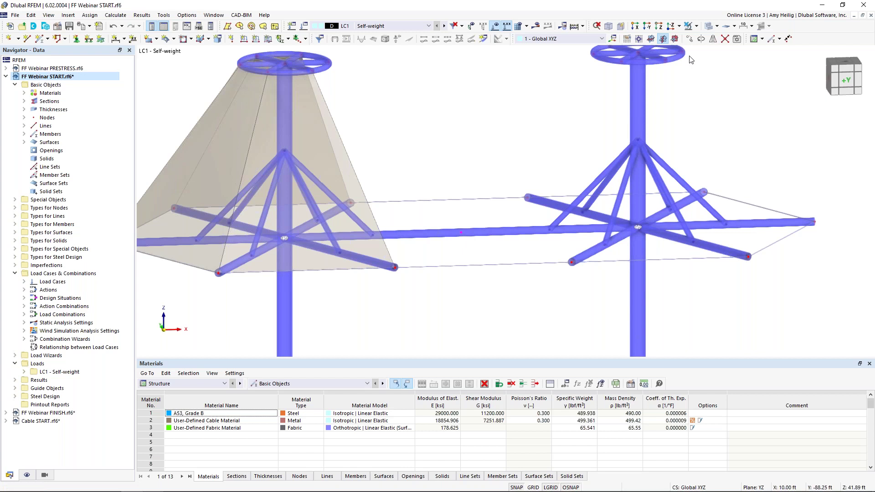
pyautogui.click(691, 41)
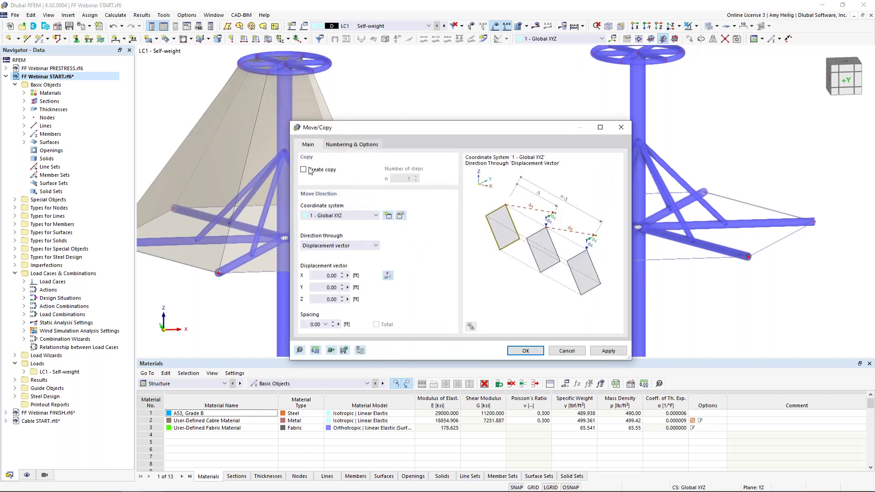
pyautogui.click(304, 170)
pyautogui.click(321, 299)
pyautogui.click(525, 350)
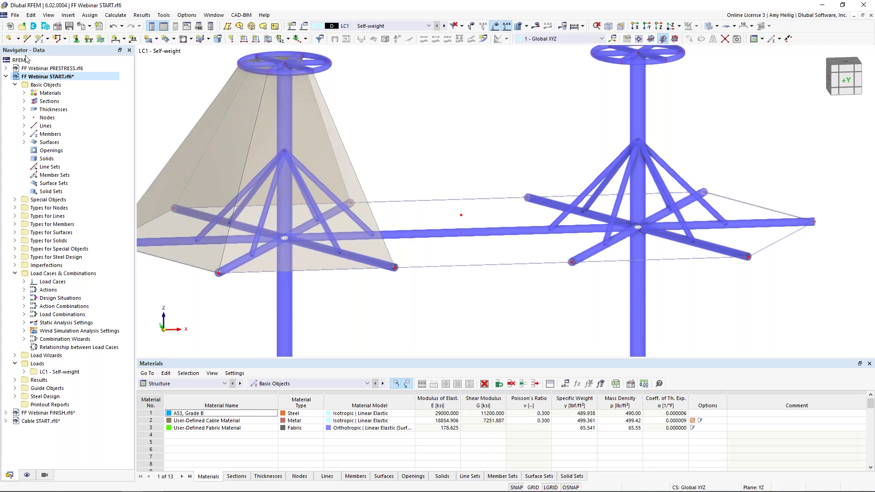
# Draw an arc between the masts from the front cable's midpoint through the raised node above the beam to the rear cable's midpoint
pyautogui.doubleClick(26, 40)
pyautogui.click(89, 101)
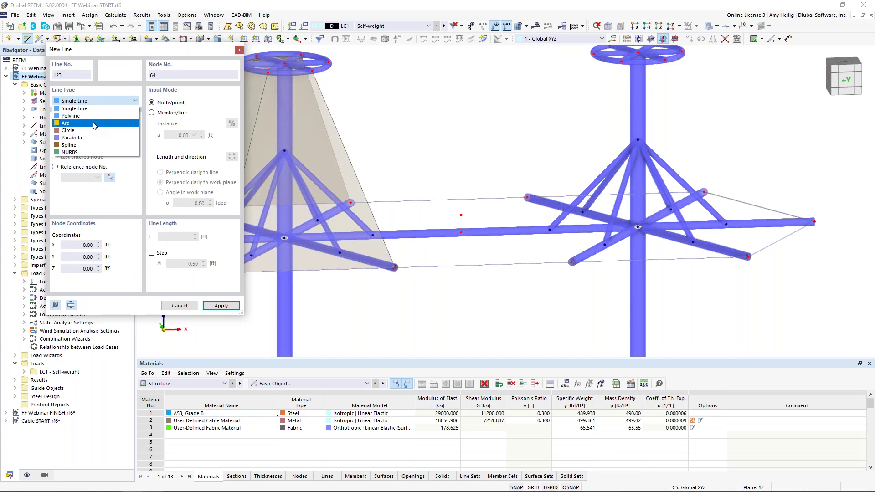
pyautogui.click(94, 124)
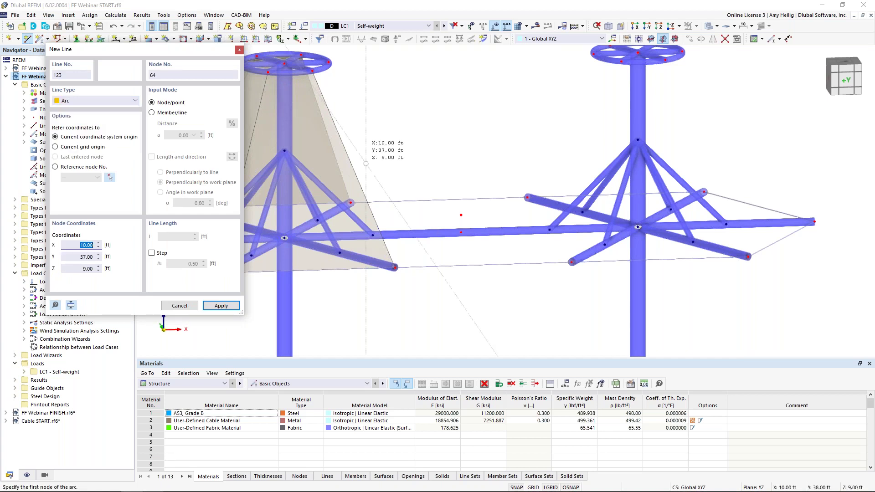
pyautogui.keyDown('ctrl'); pyautogui.moveTo(466, 238); pyautogui.dragTo(472, 230, button='middle'); pyautogui.keyUp('ctrl')
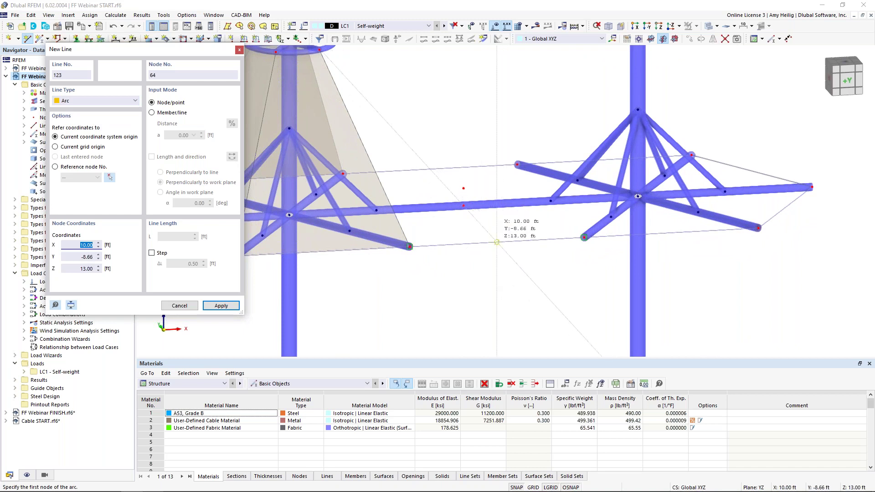
pyautogui.click(497, 241)
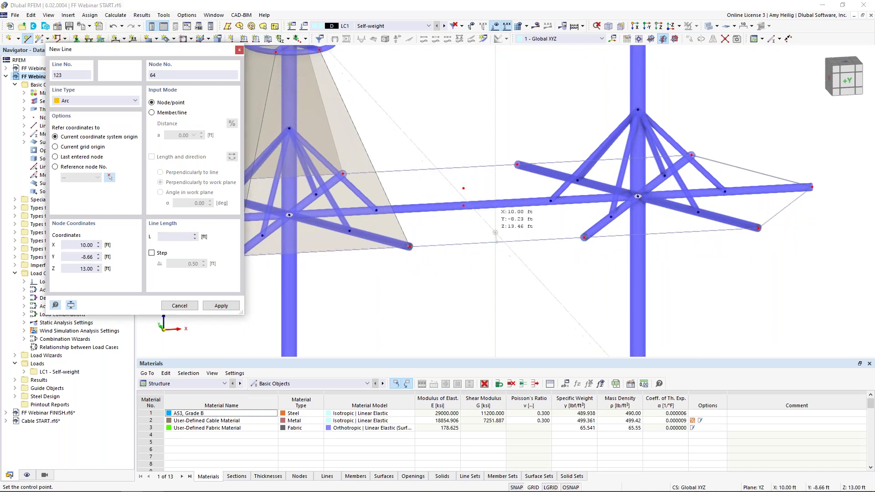
pyautogui.click(464, 188)
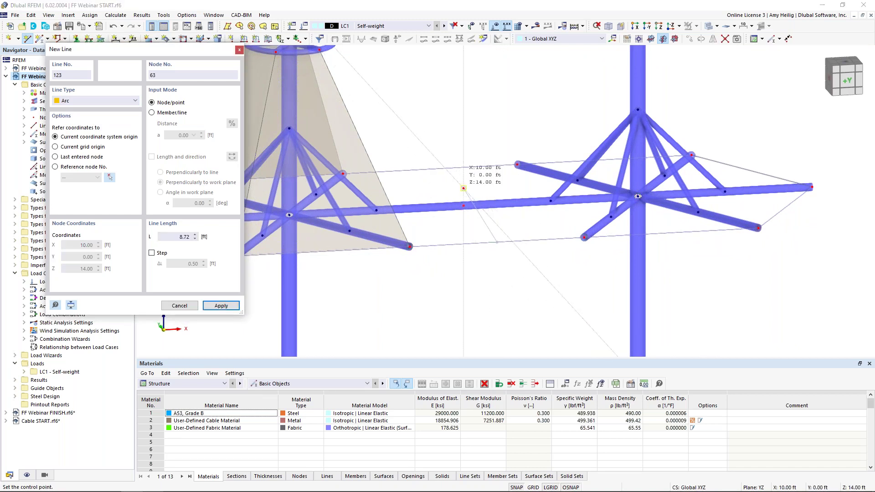
pyautogui.click(430, 169)
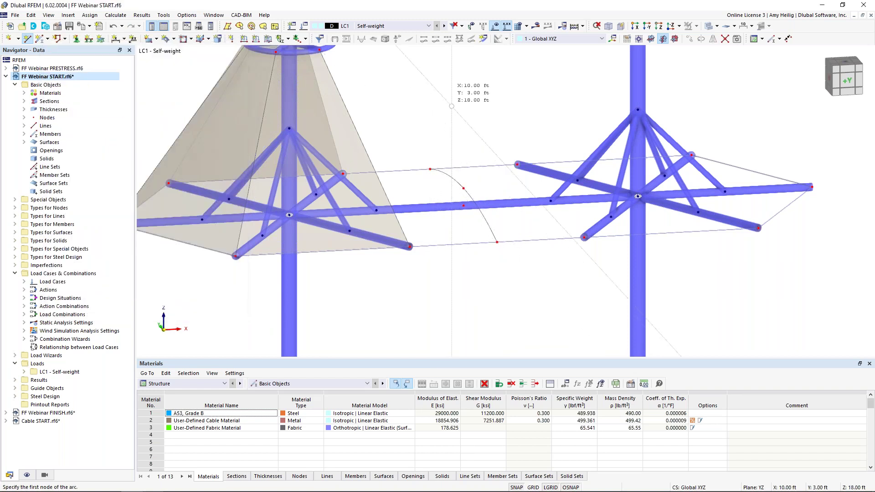
# Connect the arc with the two long cables and the raised middle node, and check the divided segments
pyautogui.keyDown('ctrl'); pyautogui.moveTo(465, 132); pyautogui.dragTo(534, 108, button='middle'); pyautogui.keyUp('ctrl')
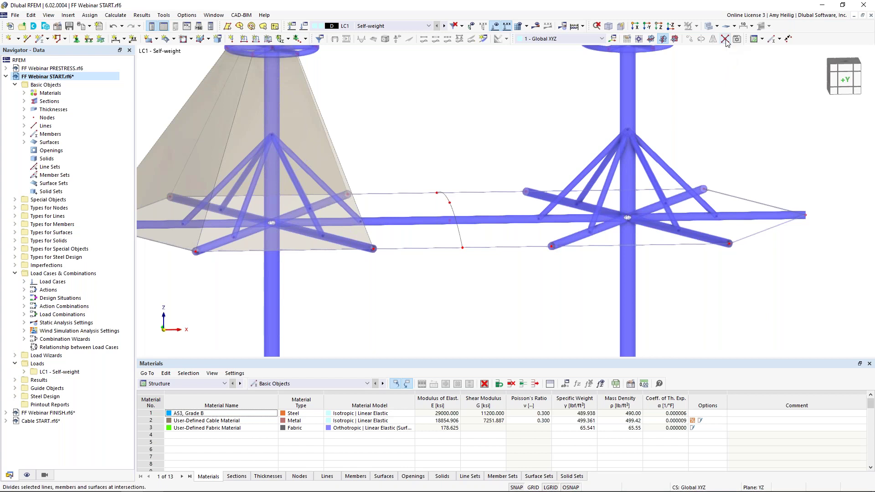
pyautogui.keyDown('ctrl'); pyautogui.moveTo(515, 174); pyautogui.dragTo(503, 167, button='middle'); pyautogui.keyUp('ctrl')
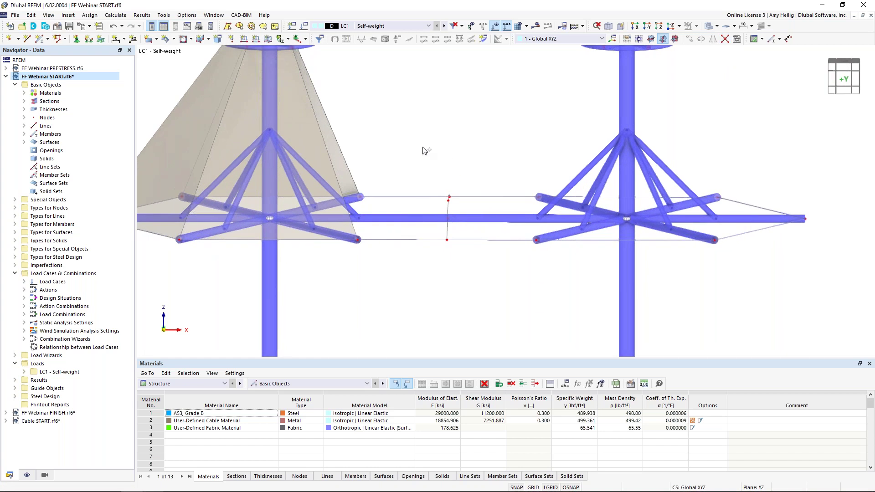
pyautogui.moveTo(428, 164); pyautogui.dragTo(489, 288)
pyautogui.click(439, 242)
pyautogui.click(458, 241)
pyautogui.keyDown('ctrl'); pyautogui.moveTo(441, 265); pyautogui.dragTo(466, 273, button='middle'); pyautogui.keyUp('ctrl')
pyautogui.click(453, 212)
pyautogui.click(474, 162)
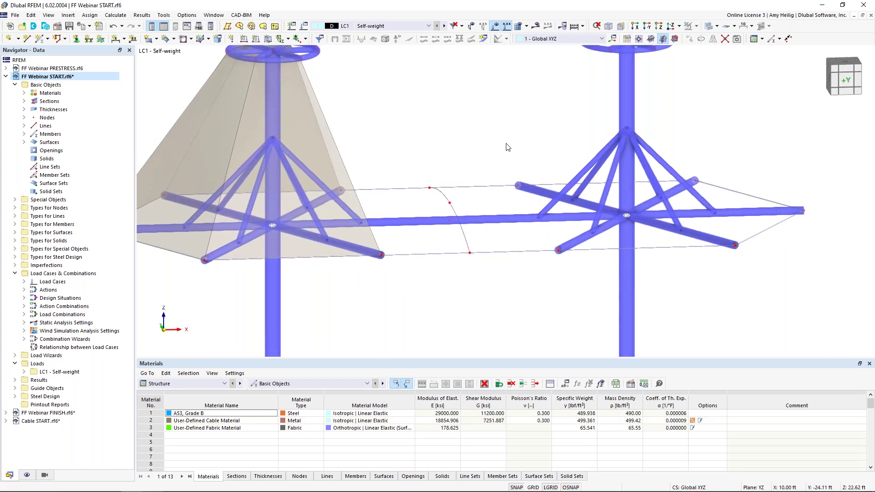
# Draw a single line from the first mast's ring down to the middle node of the arc
pyautogui.scroll(-3, 479, 148)
pyautogui.keyDown('ctrl'); pyautogui.moveTo(479, 148); pyautogui.dragTo(444, 178, button='middle'); pyautogui.keyUp('ctrl')
pyautogui.click(27, 39)
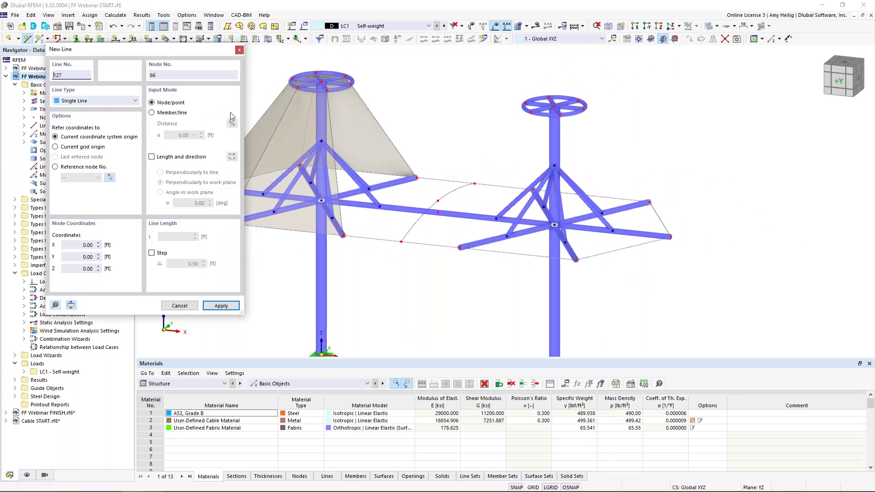
pyautogui.click(351, 80)
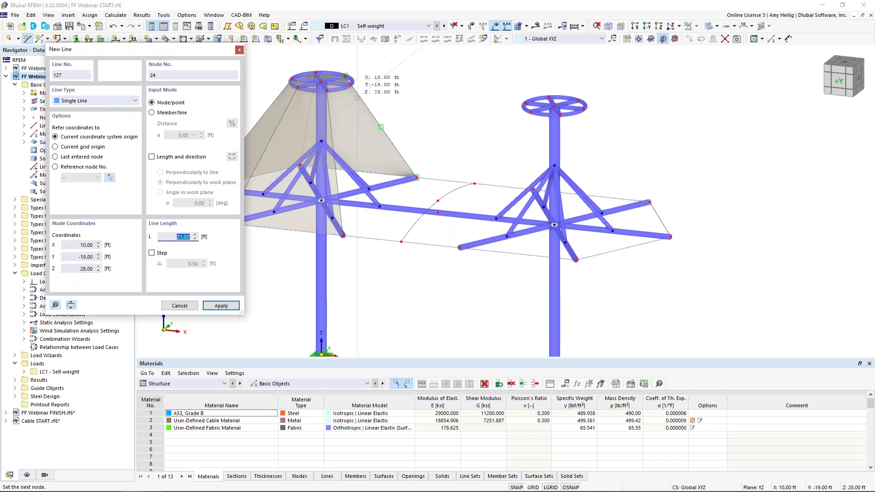
pyautogui.click(438, 194)
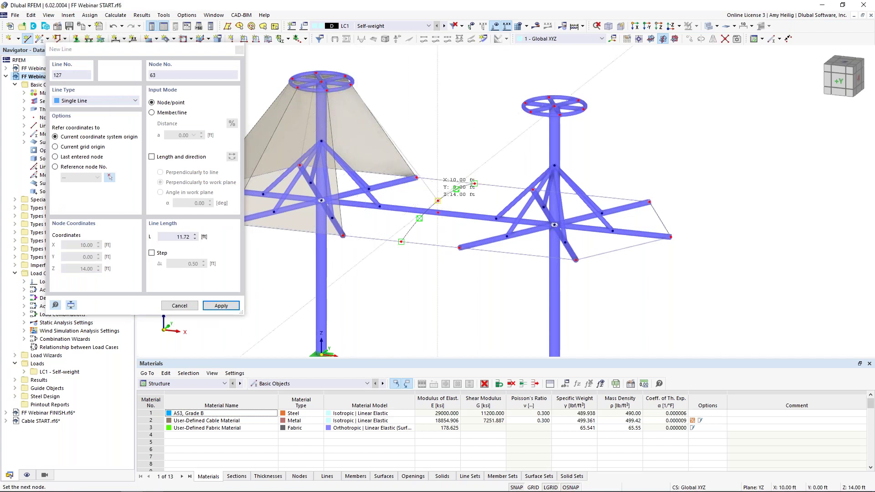
pyautogui.keyDown('ctrl'); pyautogui.moveTo(449, 134); pyautogui.dragTo(412, 146, button='middle'); pyautogui.keyUp('ctrl')
pyautogui.press('Escape')
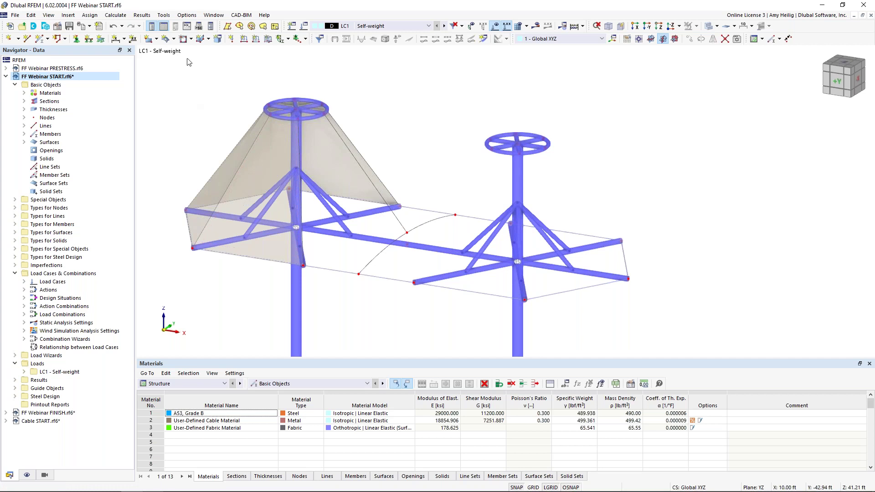
# Create a quadrangle membrane surface with the 0.039 in fabric thickness from the rear arc half, new line, rear cable segment, sloping line and ring segment
pyautogui.click(167, 40)
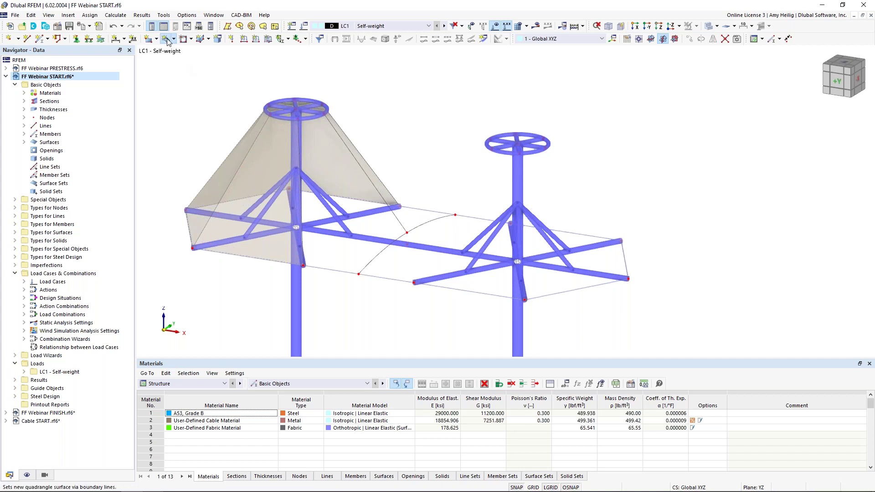
pyautogui.click(209, 122)
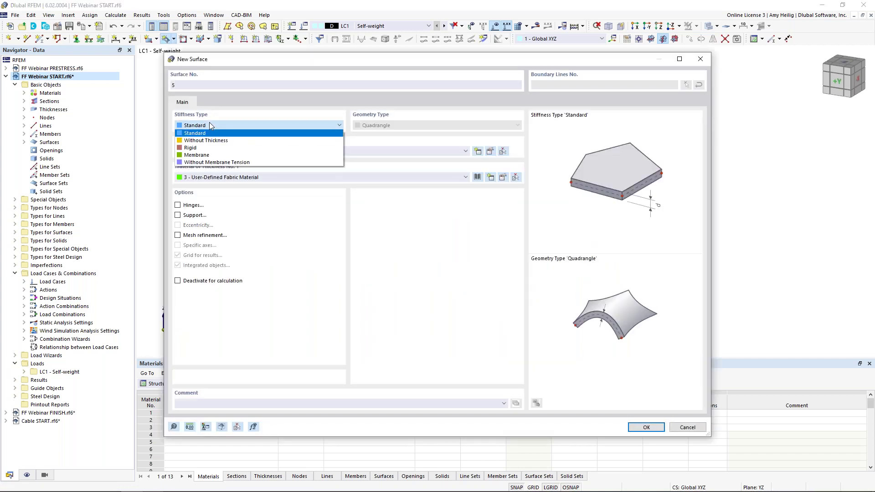
pyautogui.click(203, 156)
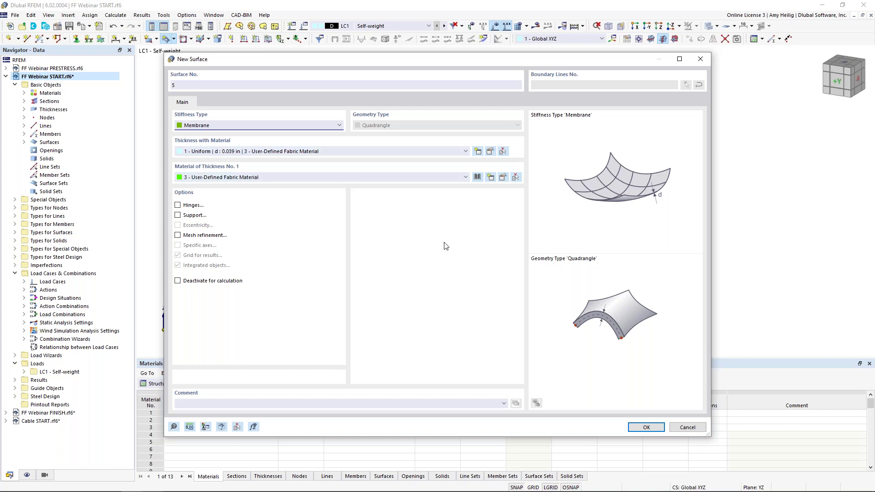
pyautogui.click(646, 428)
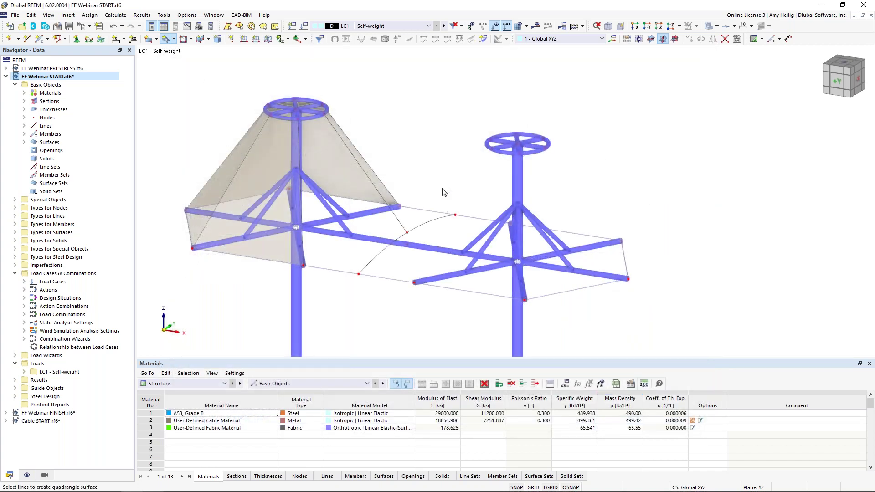
pyautogui.click(432, 211)
pyautogui.click(402, 226)
pyautogui.keyDown('ctrl'); pyautogui.moveTo(424, 191); pyautogui.dragTo(397, 205, button='middle'); pyautogui.keyUp('ctrl')
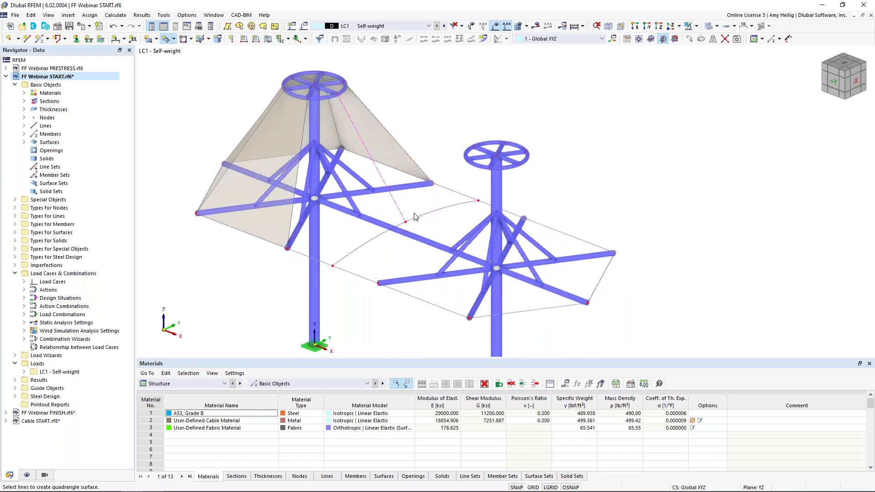
pyautogui.click(448, 190)
pyautogui.click(412, 159)
pyautogui.click(343, 92)
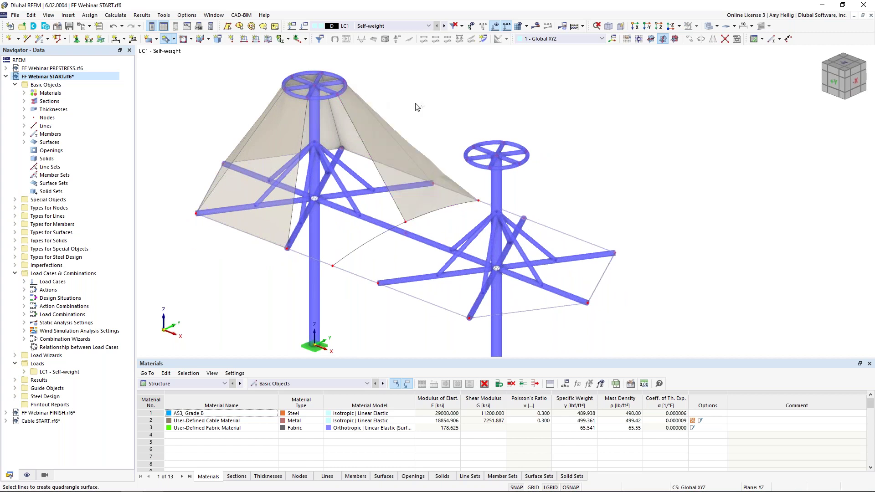
# Create the matching front membrane surface between the front arc half, the cable segment, the ring and both sloping lines, and end surface creation
pyautogui.click(366, 245)
pyautogui.click(290, 239)
pyautogui.keyDown('ctrl'); pyautogui.moveTo(268, 291); pyautogui.dragTo(326, 261, button='middle'); pyautogui.keyUp('ctrl')
pyautogui.rightClick(480, 158)
pyautogui.rightClick(479, 157)
pyautogui.click(459, 143)
# Display the local axis systems of the surfaces, show the model as wireframe and examine the surface axes
pyautogui.keyDown('ctrl'); pyautogui.moveTo(438, 174); pyautogui.dragTo(454, 163, button='middle'); pyautogui.keyUp('ctrl')
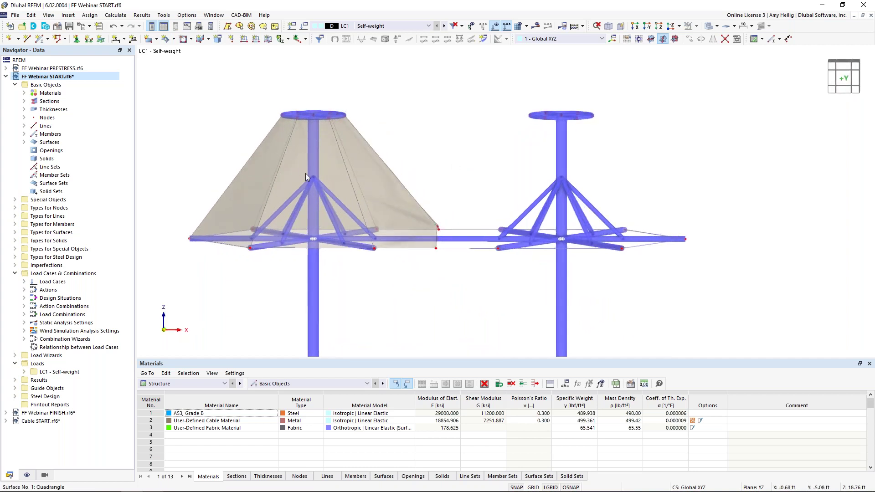
pyautogui.scroll(1, 305, 174)
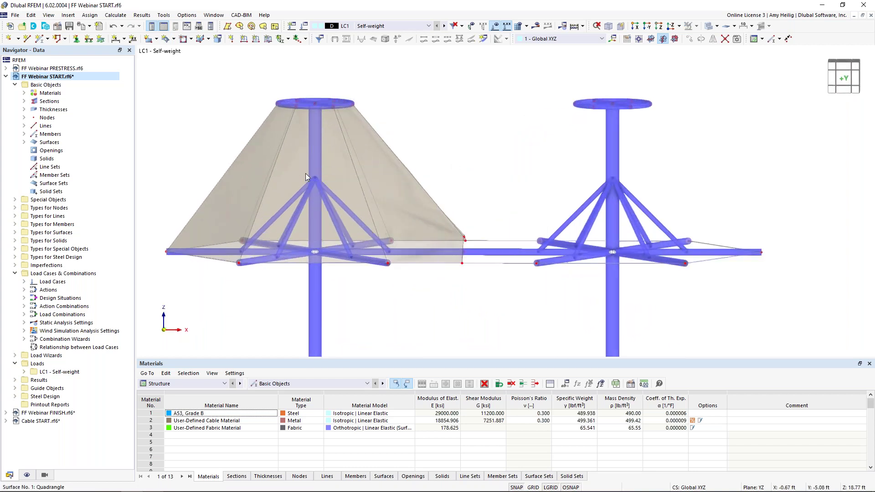
pyautogui.rightClick(399, 141)
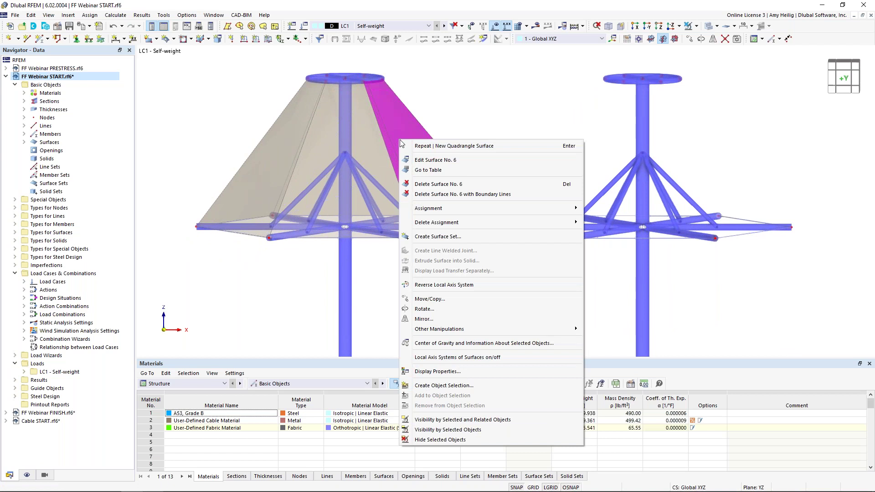
pyautogui.click(433, 359)
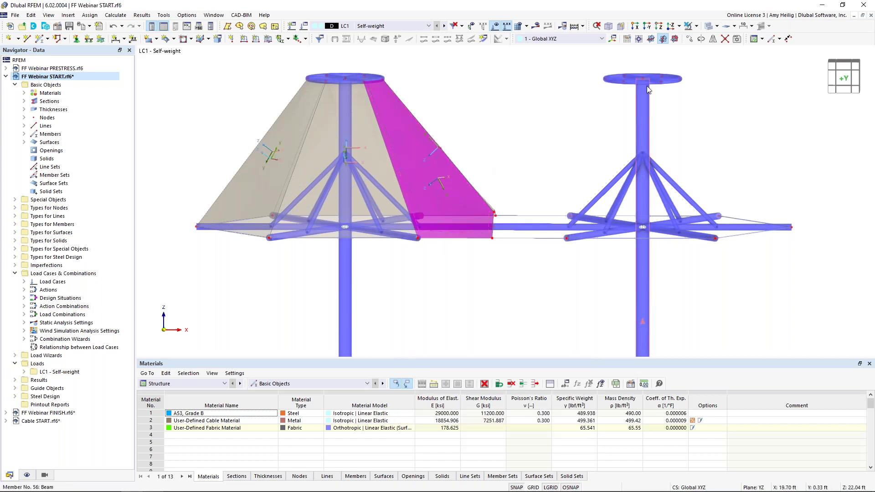
pyautogui.click(712, 38)
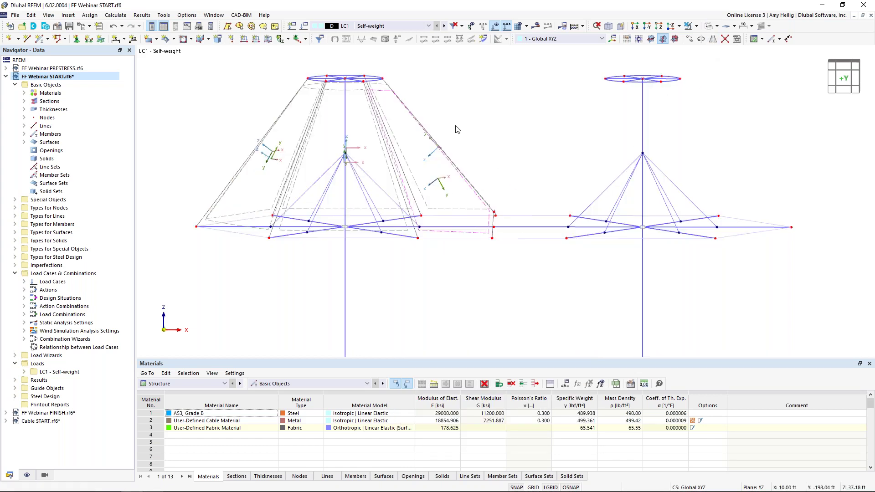
pyautogui.keyDown('ctrl'); pyautogui.moveTo(482, 139); pyautogui.dragTo(494, 155, button='middle'); pyautogui.keyUp('ctrl')
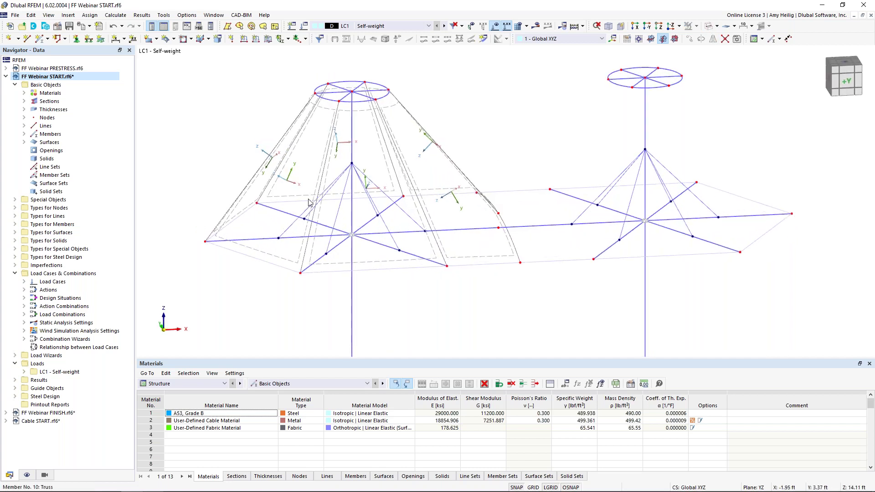
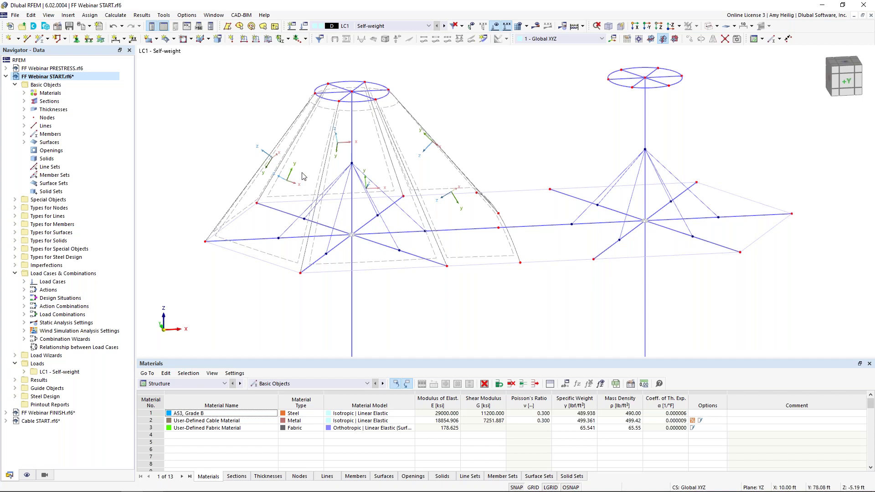
pyautogui.keyDown('ctrl'); pyautogui.moveTo(405, 164); pyautogui.dragTo(482, 146, button='middle'); pyautogui.keyUp('ctrl')
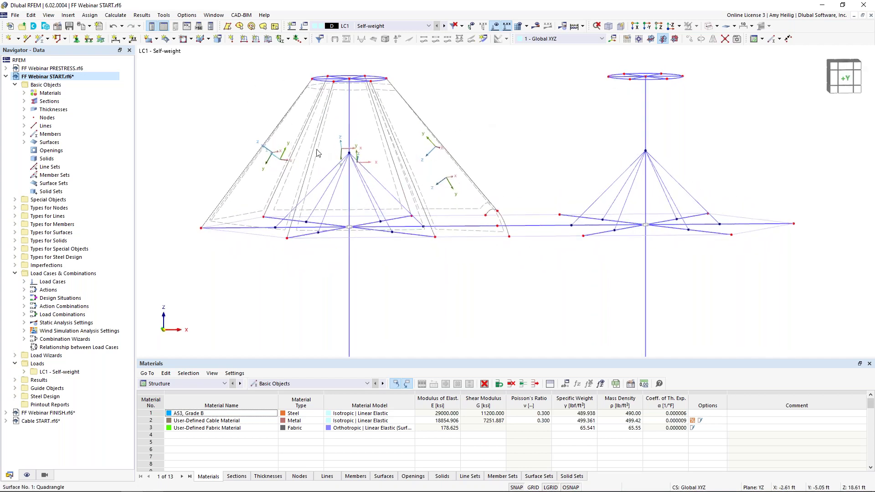
# Reverse the local axis systems of five membrane surfaces around the first mast, leaving out the front one beside the arc
pyautogui.moveTo(314, 151); pyautogui.dragTo(294, 188, button='middle')
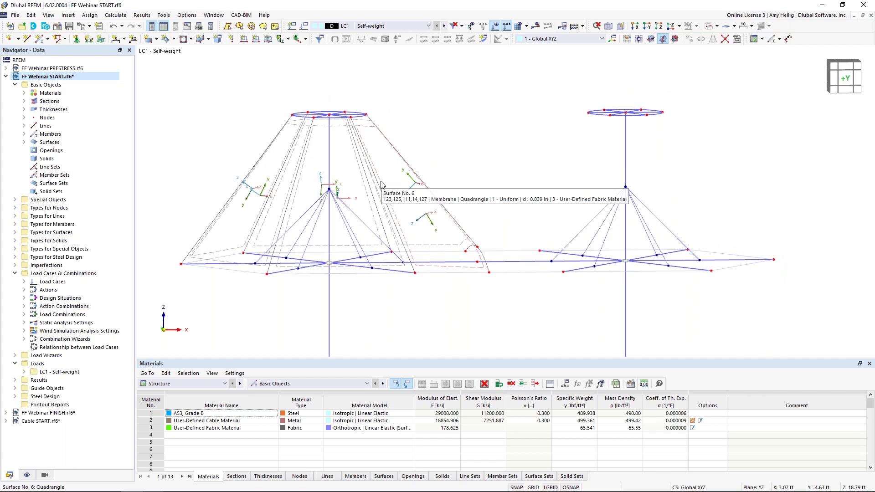
pyautogui.click(306, 158)
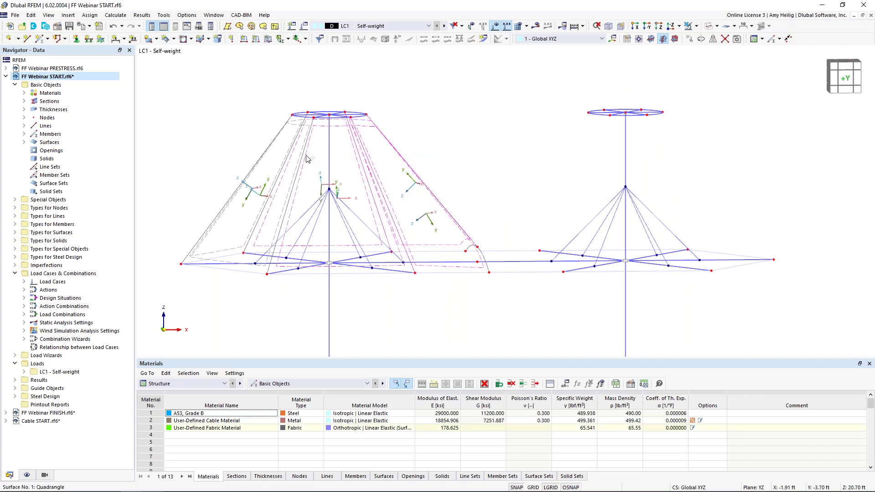
pyautogui.keyDown('ctrl'); pyautogui.click(303, 165); pyautogui.keyUp('ctrl')
pyautogui.keyDown('ctrl'); pyautogui.moveTo(444, 152); pyautogui.dragTo(463, 168, button='middle'); pyautogui.keyUp('ctrl')
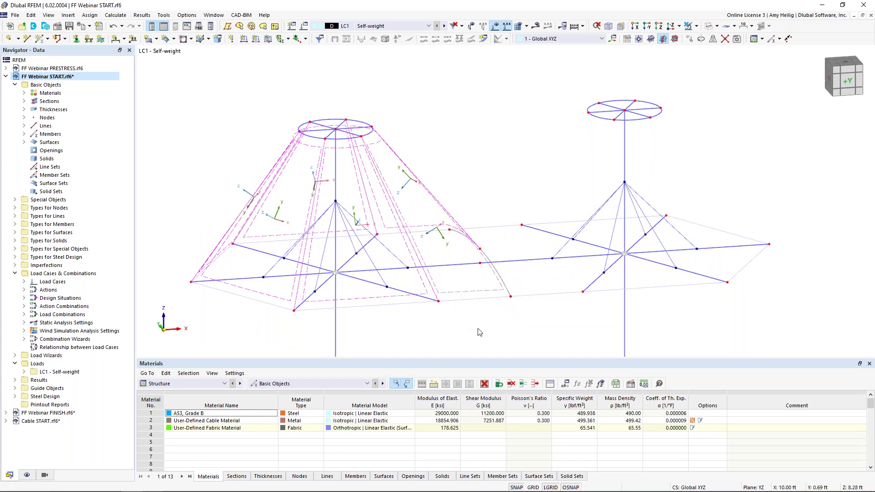
pyautogui.rightClick(427, 292)
pyautogui.moveTo(472, 44)
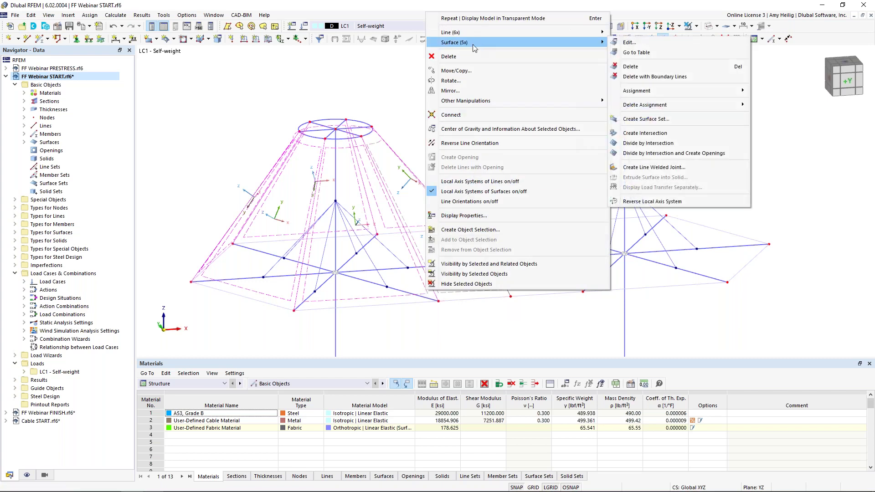
pyautogui.click(652, 201)
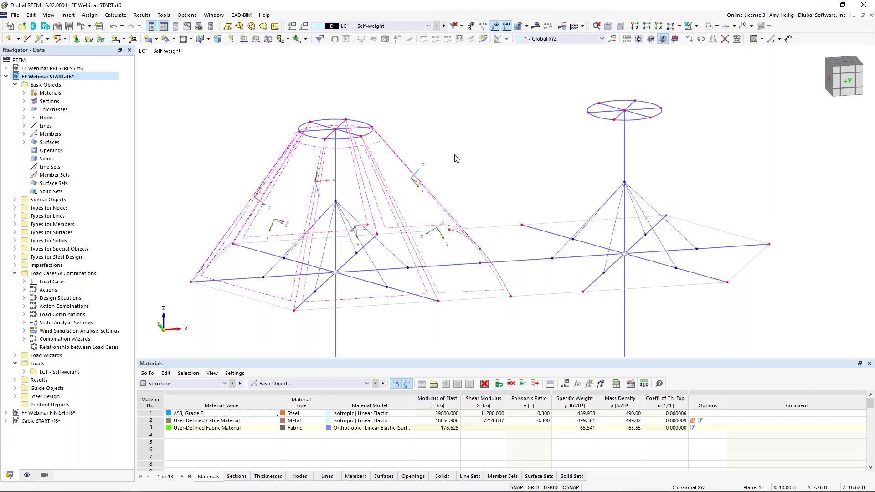
pyautogui.keyDown('ctrl'); pyautogui.moveTo(469, 168); pyautogui.dragTo(473, 220, button='middle'); pyautogui.keyUp('ctrl')
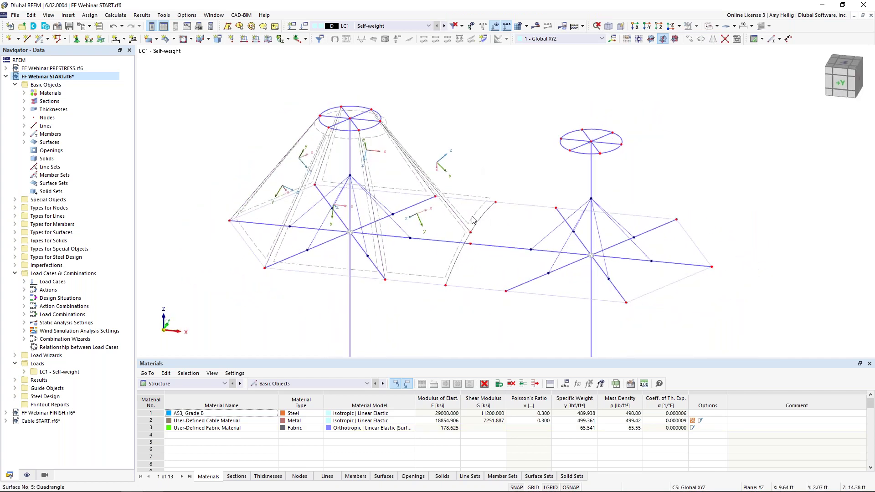
# Reverse the local axis system of the rear membrane surface that adjoins the arc
pyautogui.rightClick(473, 221)
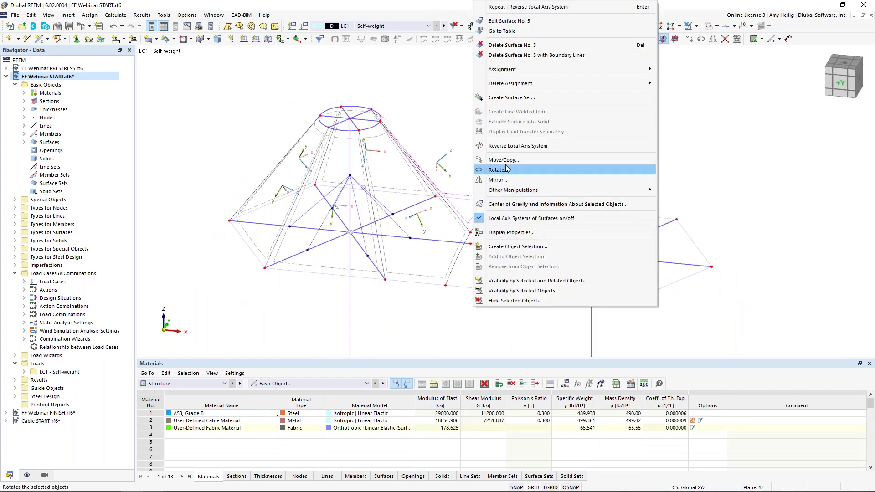
pyautogui.click(530, 147)
pyautogui.keyDown('ctrl'); pyautogui.moveTo(384, 185); pyautogui.dragTo(446, 155, button='middle'); pyautogui.keyUp('ctrl')
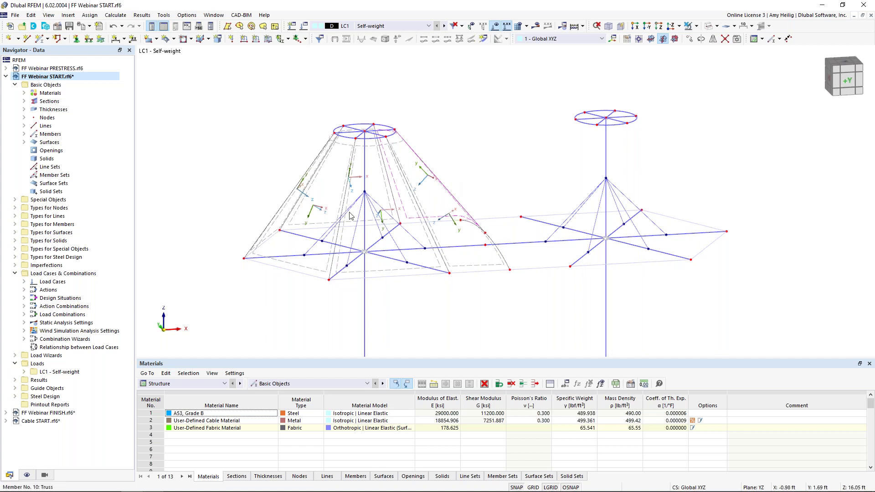
# Select the six membrane surfaces around the first mast and set their input axes category to Axis directed to point
pyautogui.moveTo(458, 189)
pyautogui.mouseDown(button='middle')
pyautogui.moveTo(446, 215)
pyautogui.moveTo(453, 205)
pyautogui.mouseUp(button='middle')
pyautogui.moveTo(450, 204); pyautogui.dragTo(364, 184)
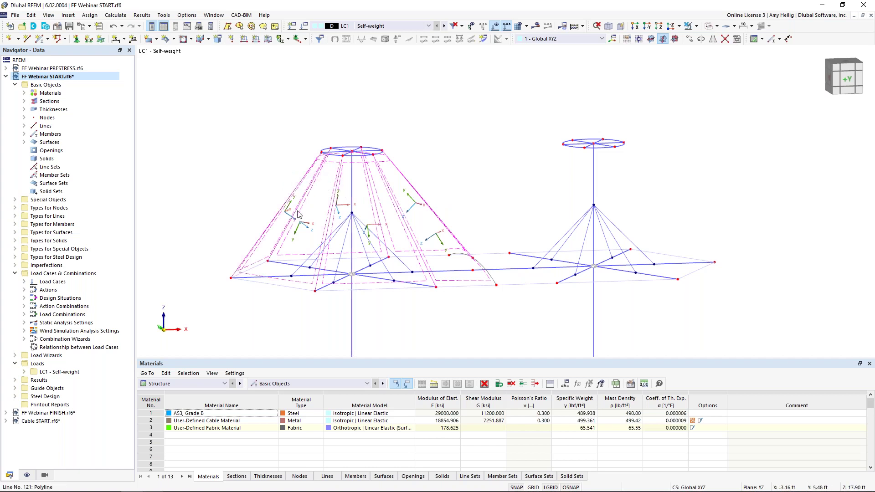
pyautogui.scroll(4, 301, 210)
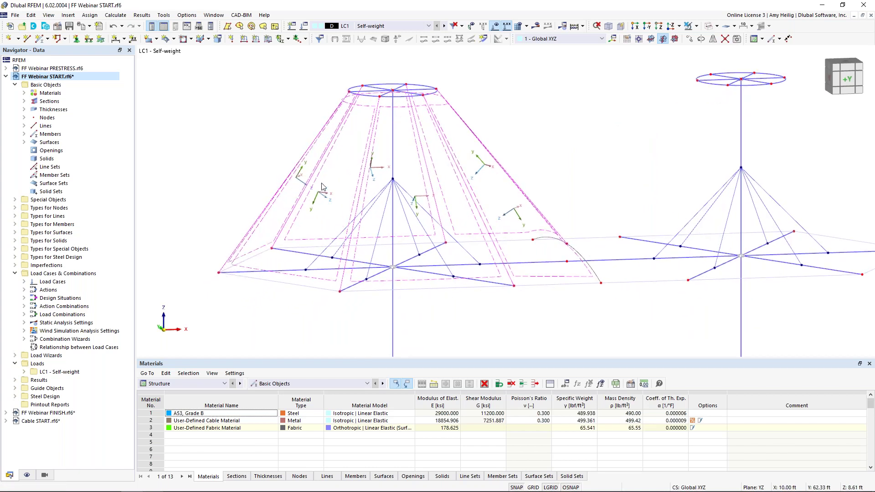
pyautogui.doubleClick(321, 176)
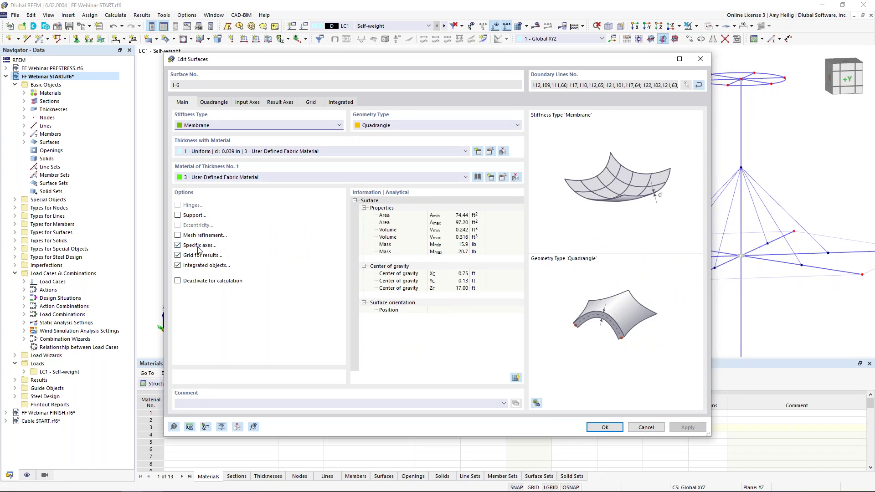
pyautogui.click(254, 102)
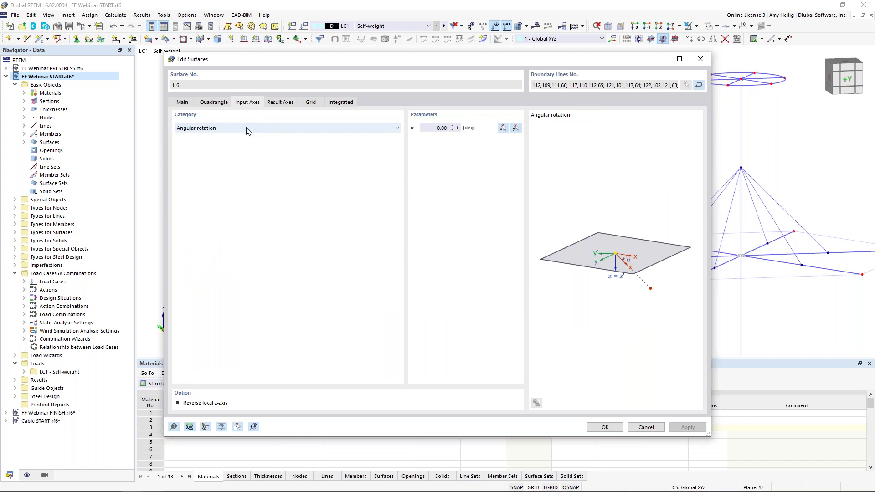
pyautogui.click(247, 129)
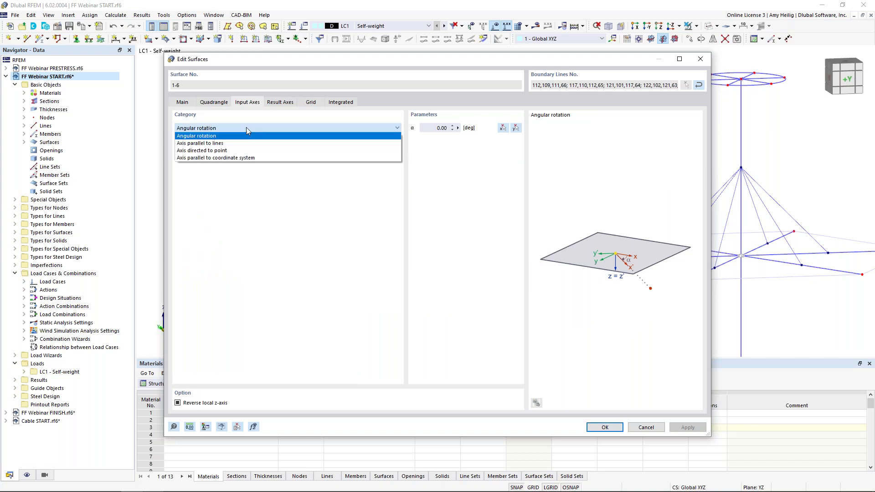
pyautogui.click(241, 151)
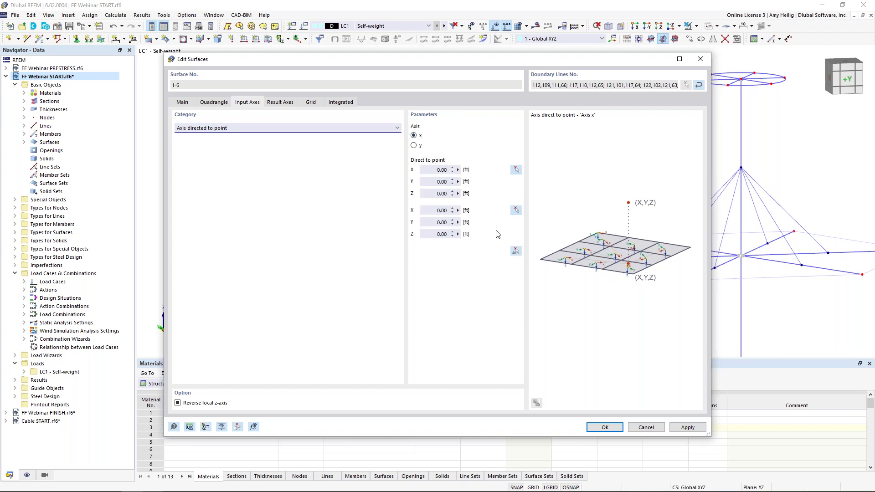
# Direct the surfaces' x-axes to the first mast line through the points (0, 0, 13) ft and (0, 0, 23) ft and apply it
pyautogui.click(516, 253)
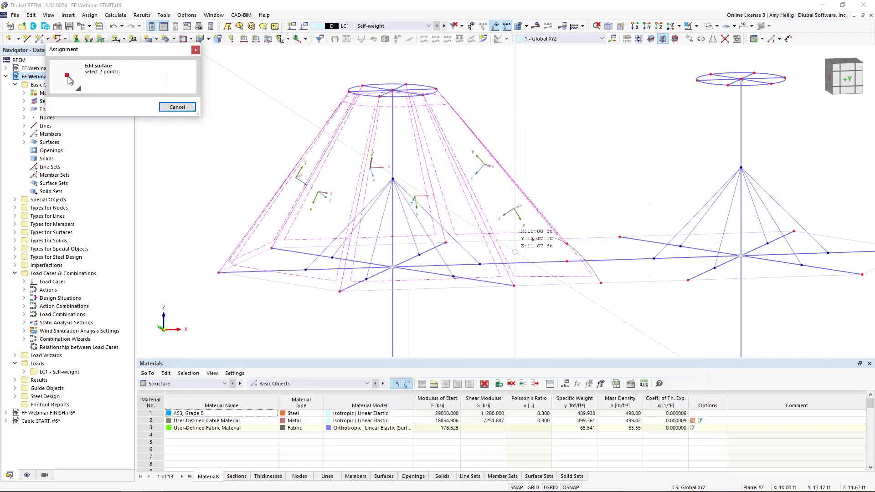
pyautogui.click(393, 267)
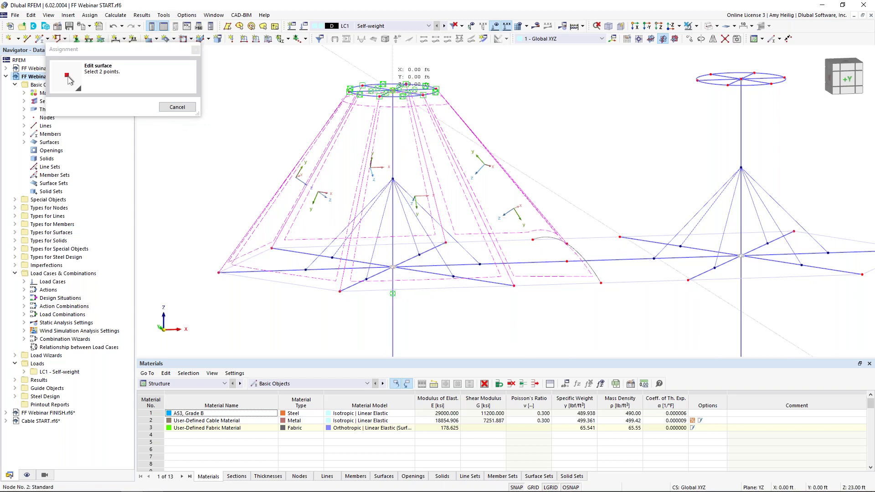
pyautogui.click(392, 91)
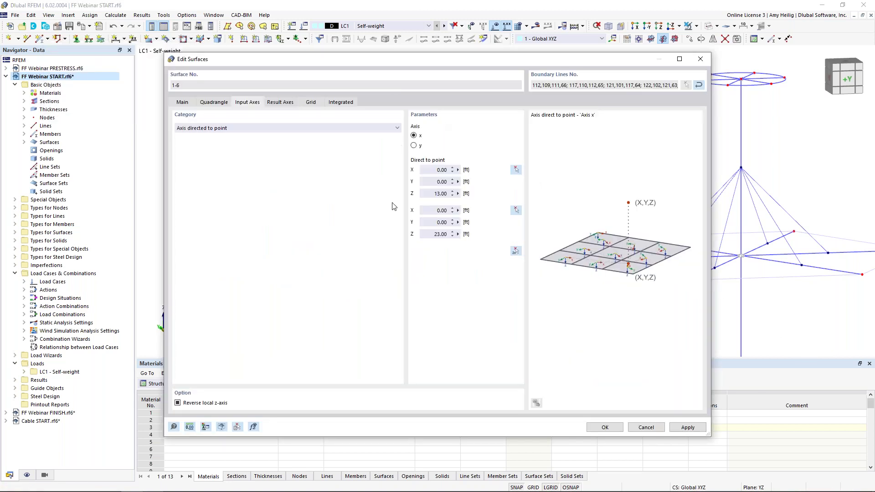
pyautogui.click(602, 428)
# Mirror a copy of the first mast's six membrane surfaces to the second mast, about the YZ plane through the arc's top node
pyautogui.keyDown('ctrl'); pyautogui.moveTo(578, 164); pyautogui.dragTo(554, 128, button='middle'); pyautogui.keyUp('ctrl')
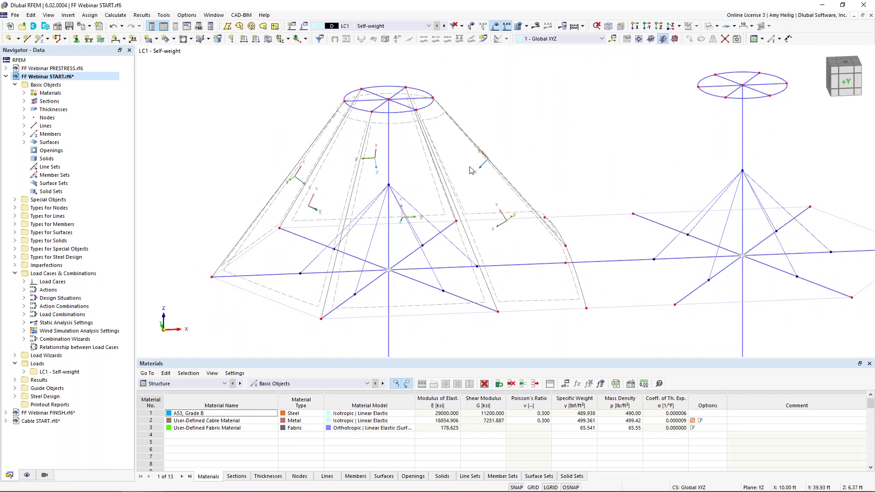
pyautogui.scroll(-1, 471, 168)
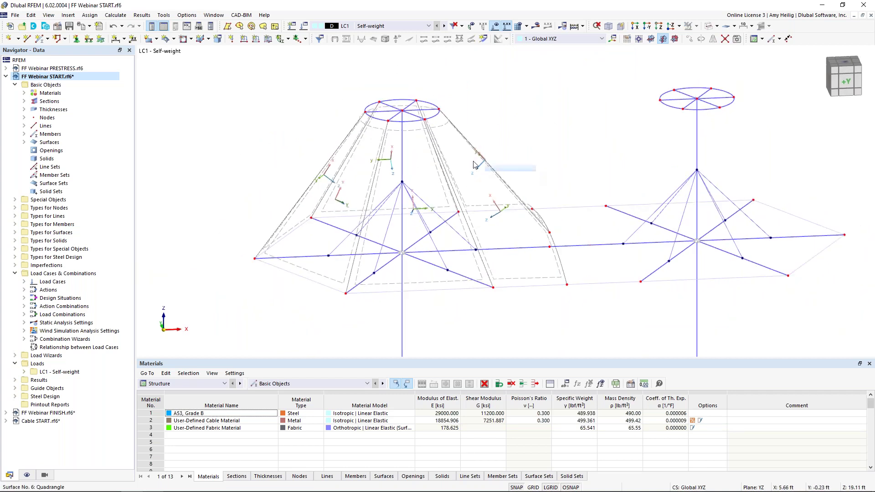
pyautogui.keyDown('ctrl'); pyautogui.moveTo(431, 157); pyautogui.dragTo(416, 144, button='middle'); pyautogui.keyUp('ctrl')
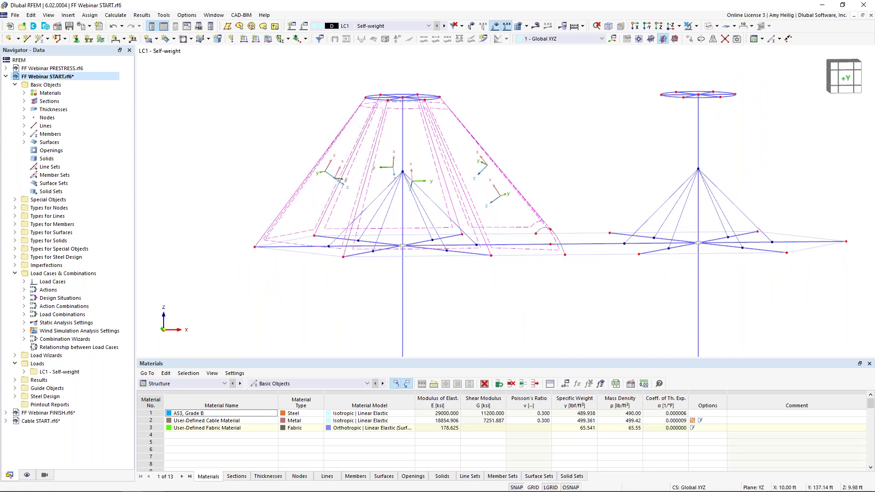
pyautogui.moveTo(559, 131); pyautogui.dragTo(497, 128, button='middle')
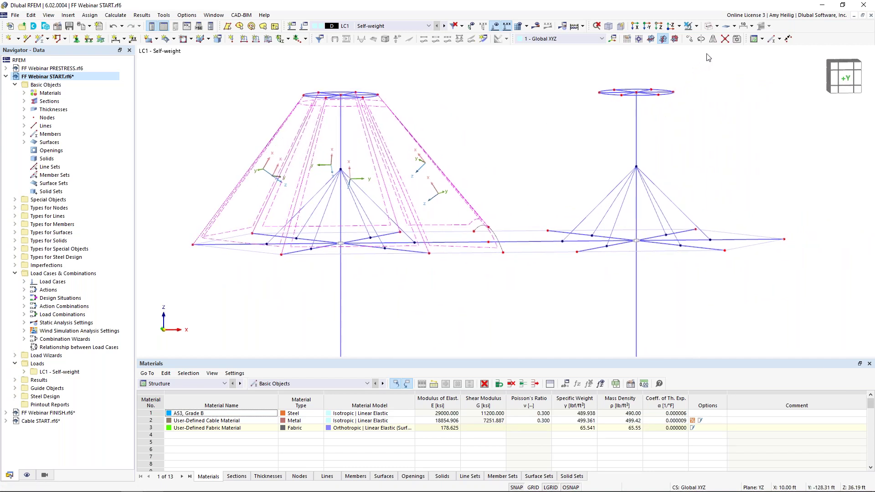
pyautogui.click(713, 40)
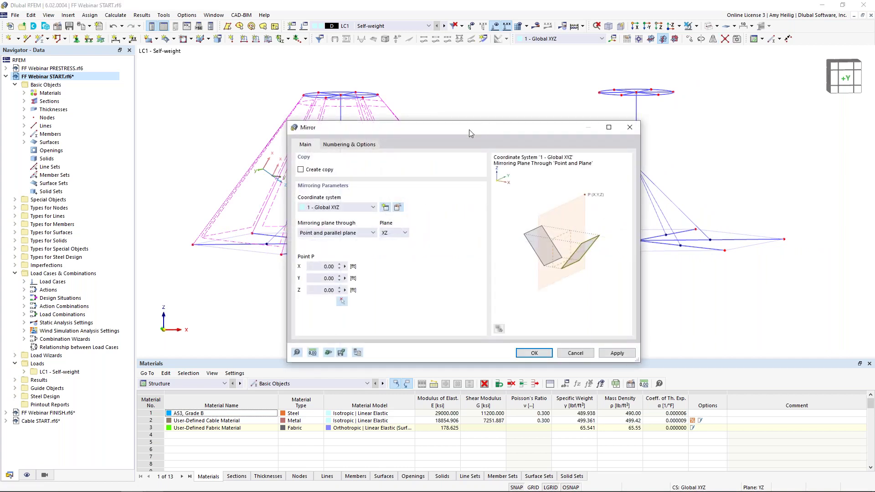
pyautogui.click(301, 170)
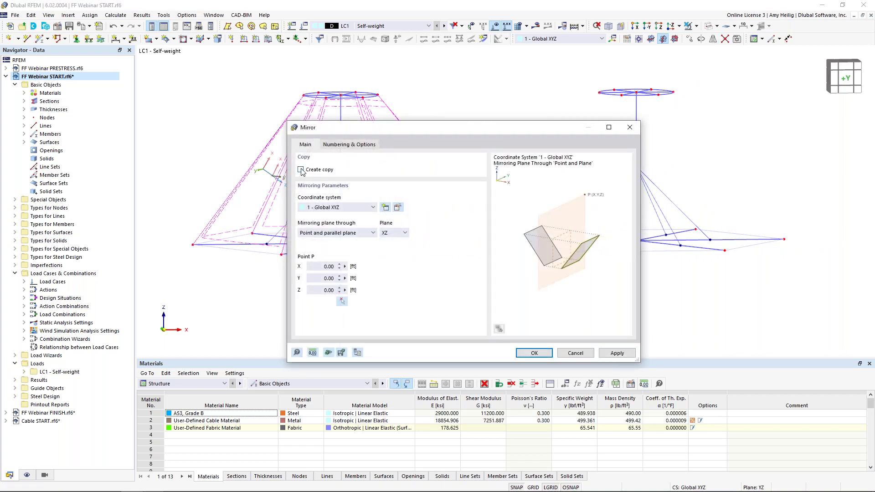
pyautogui.click(394, 233)
pyautogui.click(386, 248)
pyautogui.click(341, 302)
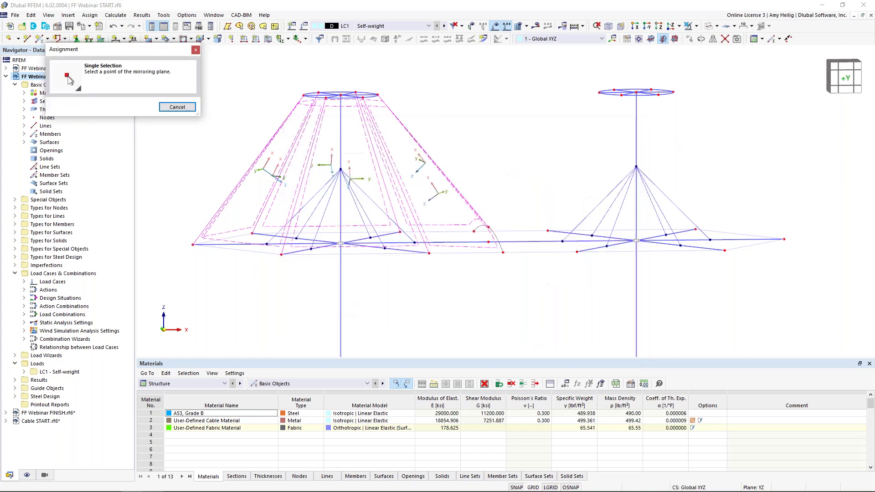
pyautogui.click(487, 227)
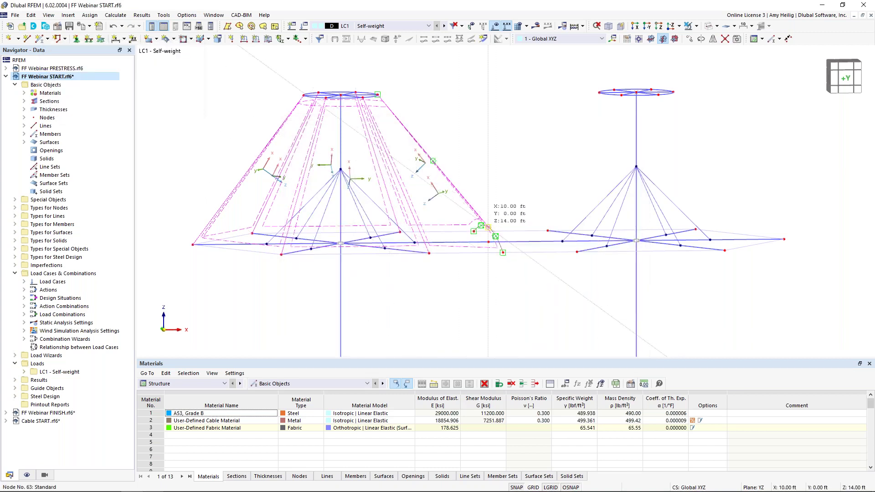
pyautogui.click(507, 356)
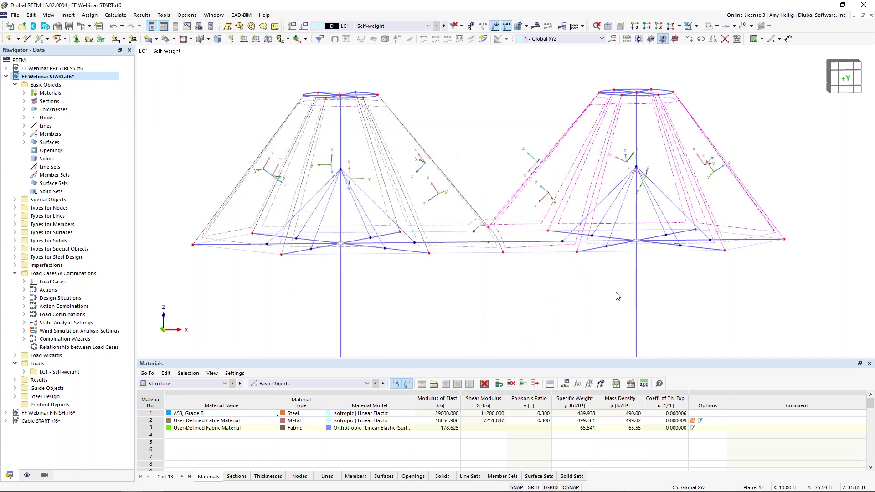
# Reverse the local axis systems of the six mirrored membrane surfaces around the second mast
pyautogui.keyDown('ctrl'); pyautogui.moveTo(619, 296); pyautogui.dragTo(484, 303, button='middle'); pyautogui.keyUp('ctrl')
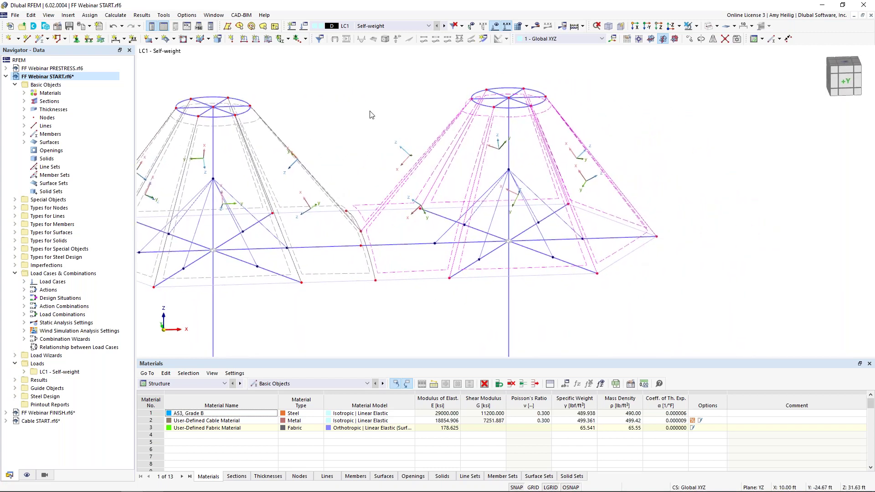
pyautogui.rightClick(447, 180)
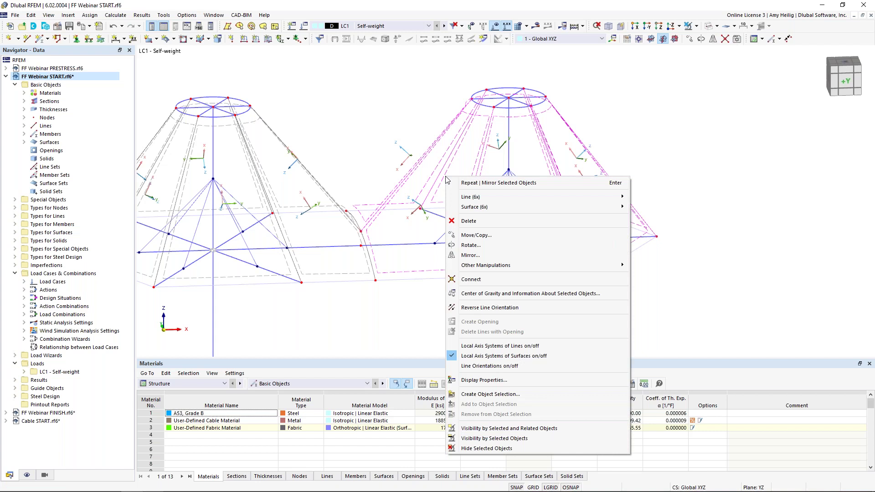
pyautogui.moveTo(570, 208)
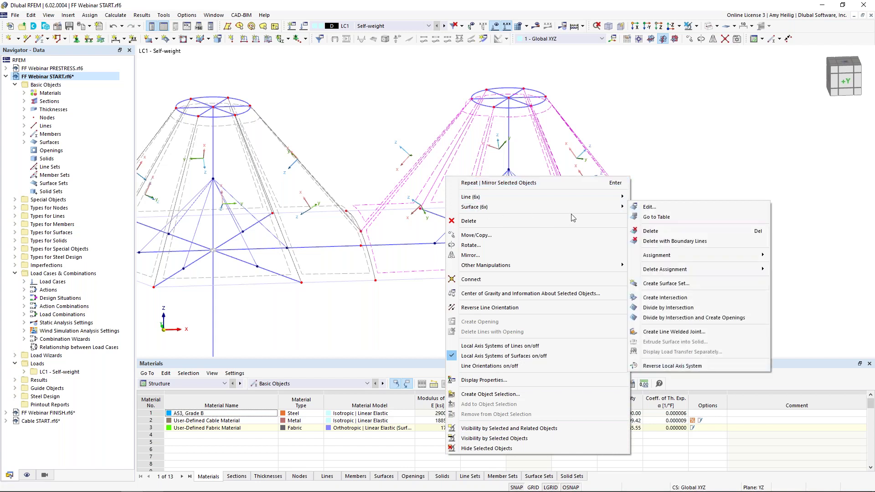
pyautogui.click(672, 366)
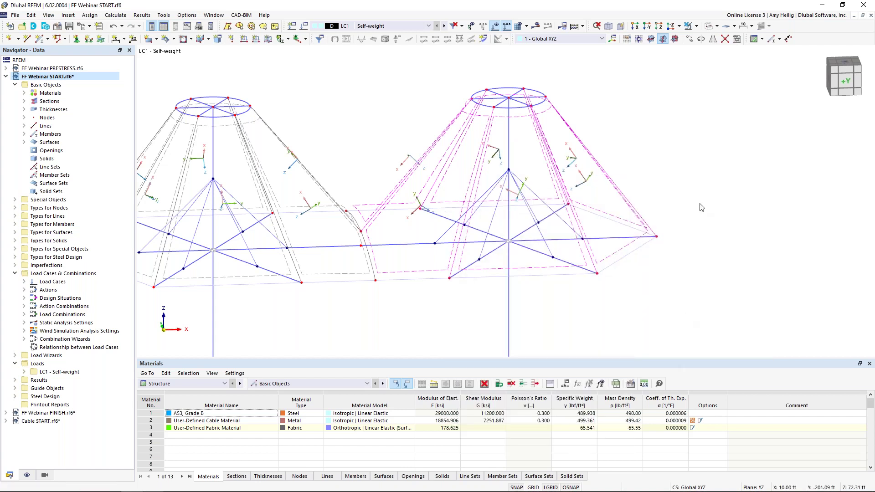
# Redirect the mirrored surfaces' x-axes to the second mast line, picking the mast node at the radial beams and the ring centre at (20, 0, 23) ft
pyautogui.keyDown('ctrl'); pyautogui.moveTo(695, 214); pyautogui.dragTo(660, 182, button='middle'); pyautogui.keyUp('ctrl')
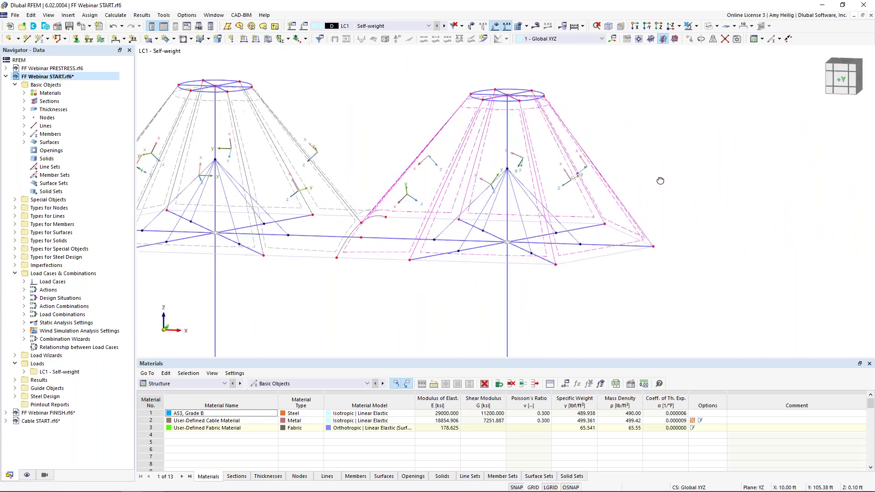
pyautogui.doubleClick(461, 190)
pyautogui.click(240, 105)
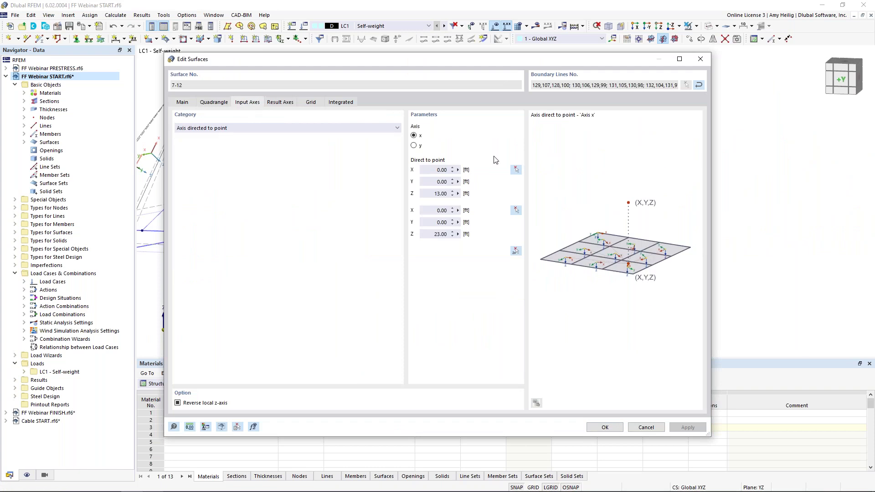
pyautogui.moveTo(443, 61); pyautogui.dragTo(544, 61)
pyautogui.moveTo(439, 63); pyautogui.dragTo(334, 51)
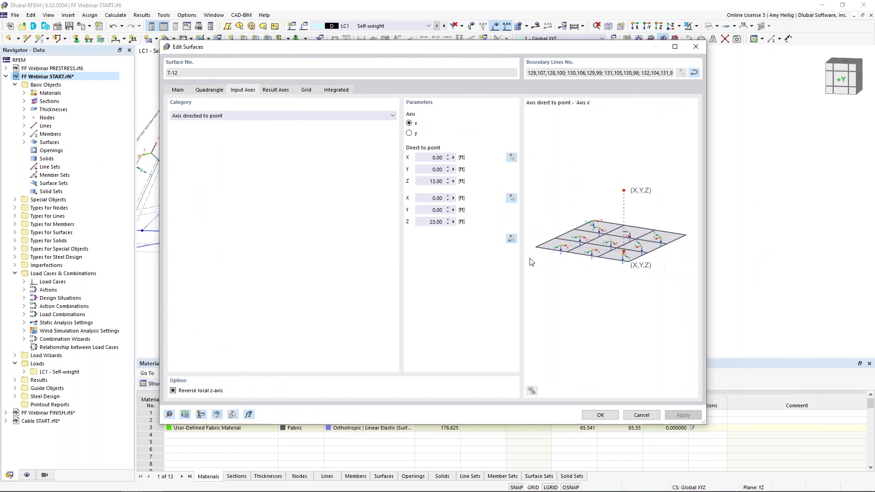
pyautogui.click(510, 240)
pyautogui.click(508, 242)
pyautogui.keyDown('ctrl'); pyautogui.moveTo(508, 181); pyautogui.dragTo(509, 200, button='middle'); pyautogui.keyUp('ctrl')
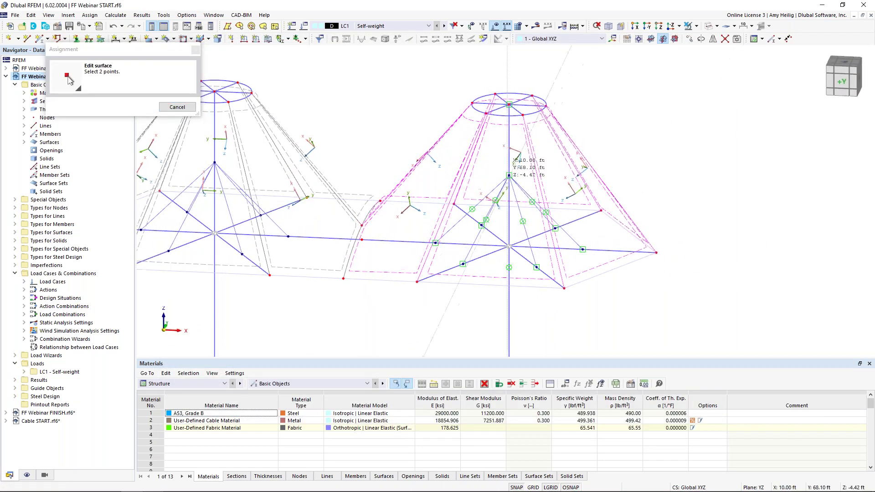
pyautogui.scroll(2, 509, 119)
pyautogui.click(509, 97)
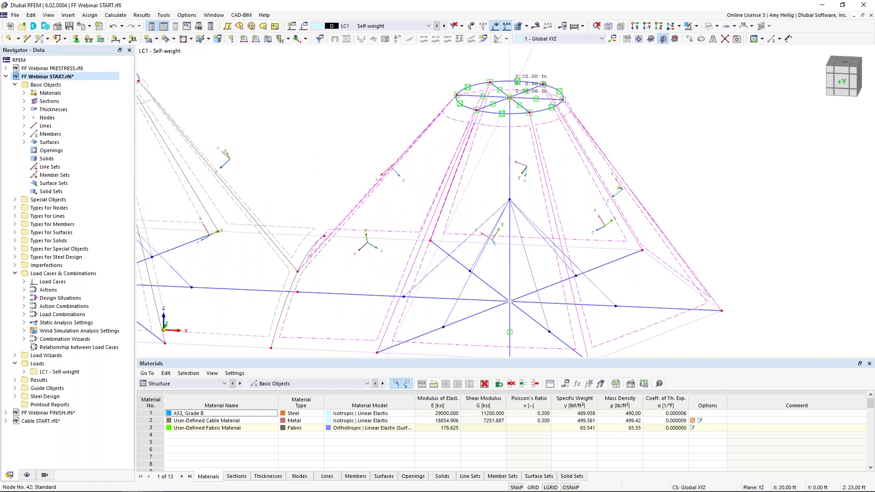
pyautogui.click(601, 415)
# Hide the local axis systems of the surfaces and display the model as transparent solids instead of wireframe
pyautogui.scroll(-3, 422, 249)
pyautogui.keyDown('ctrl'); pyautogui.moveTo(422, 250); pyautogui.dragTo(466, 132, button='middle'); pyautogui.keyUp('ctrl')
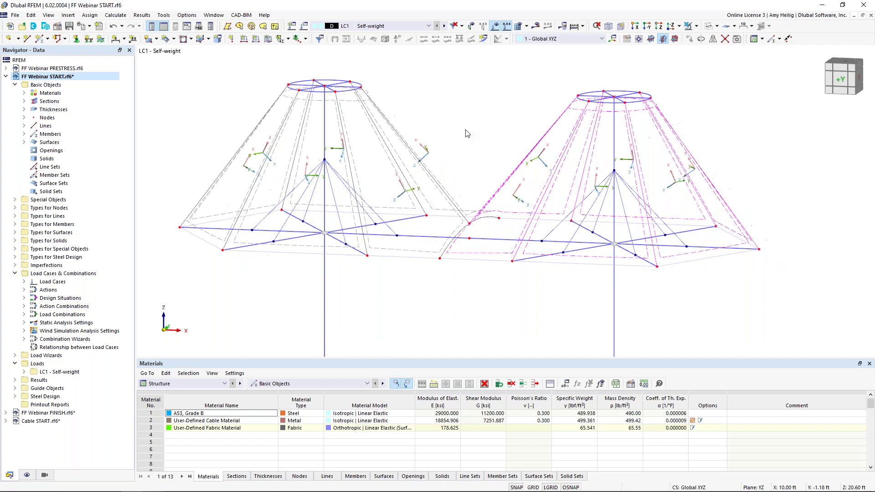
pyautogui.rightClick(551, 198)
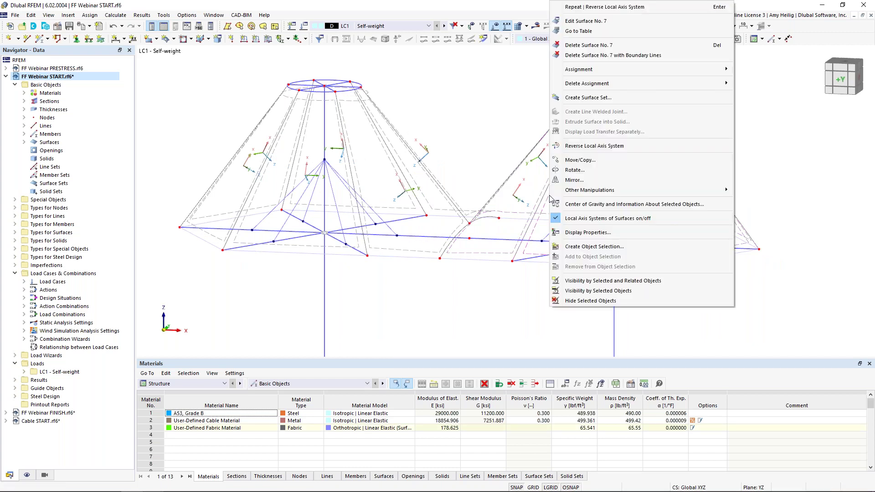
pyautogui.click(570, 220)
pyautogui.scroll(-3, 494, 270)
pyautogui.click(708, 27)
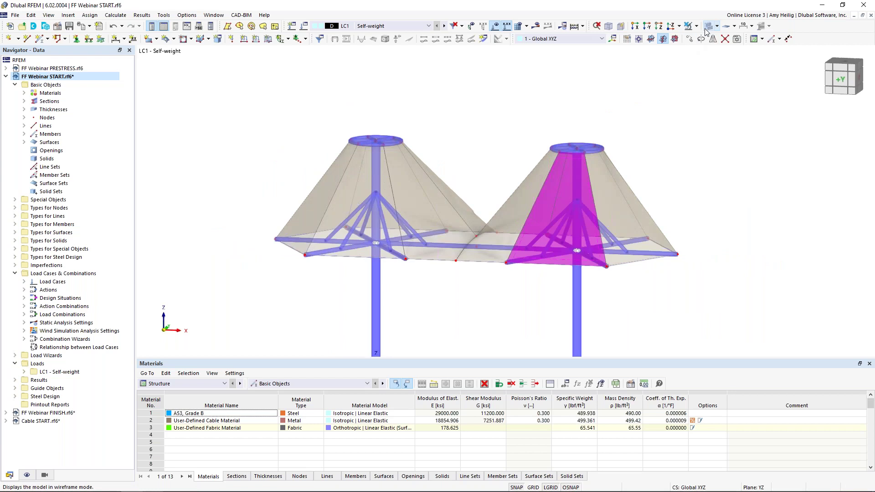
# Create load case LC2 named Prestress with the action category Self-straining force
pyautogui.moveTo(439, 157); pyautogui.dragTo(421, 106, button='middle')
pyautogui.scroll(1, 419, 127)
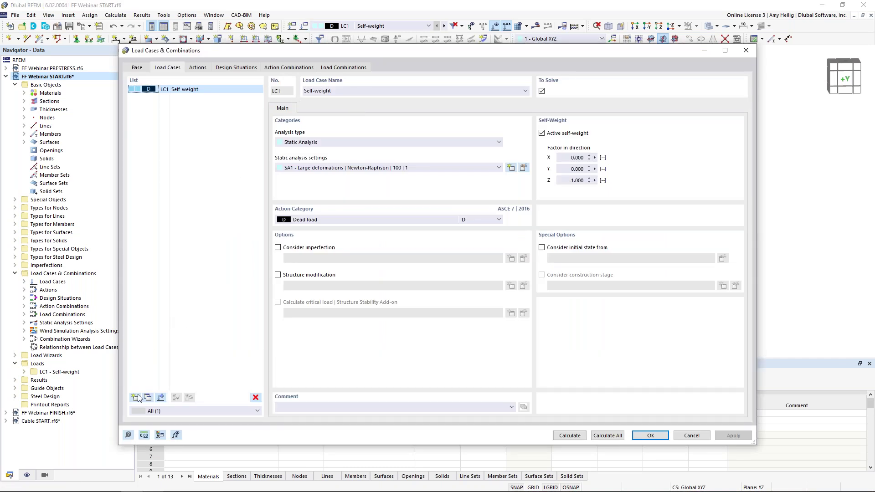
pyautogui.click(136, 396)
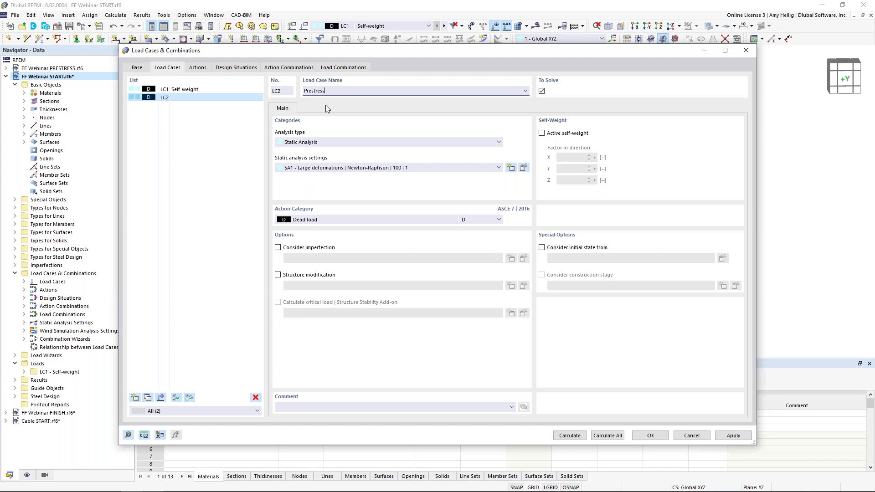
pyautogui.click(379, 221)
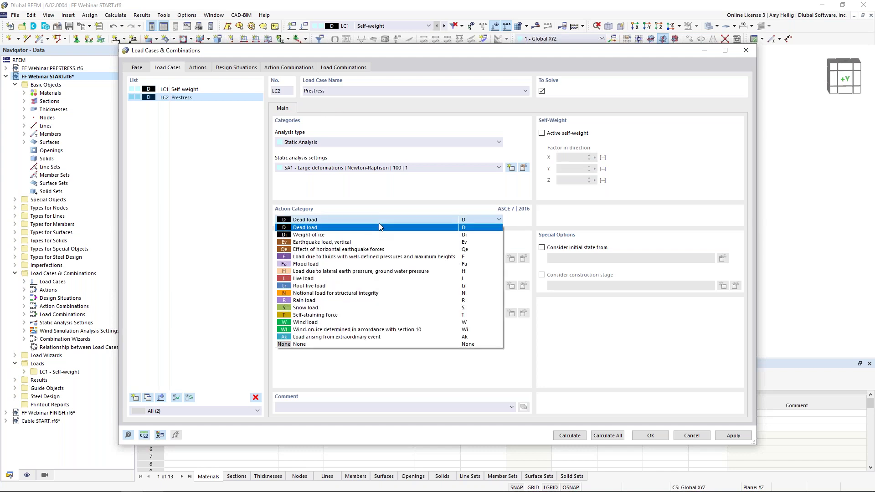
pyautogui.click(319, 315)
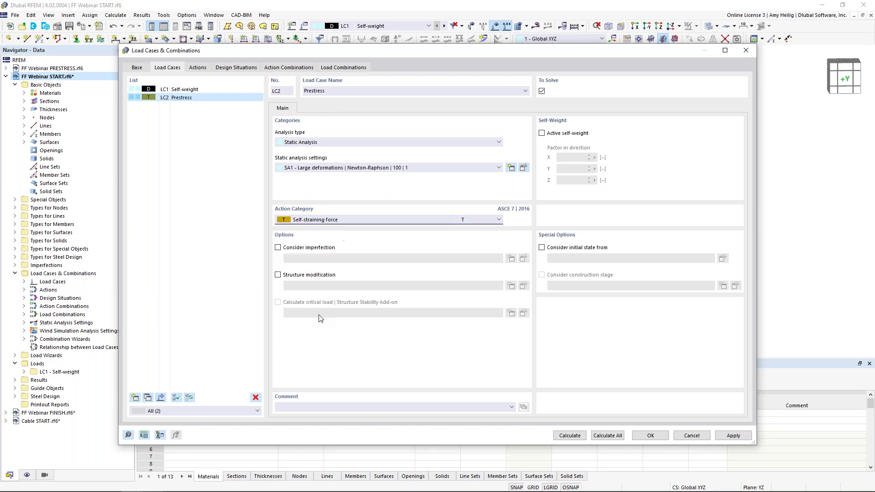
pyautogui.click(647, 435)
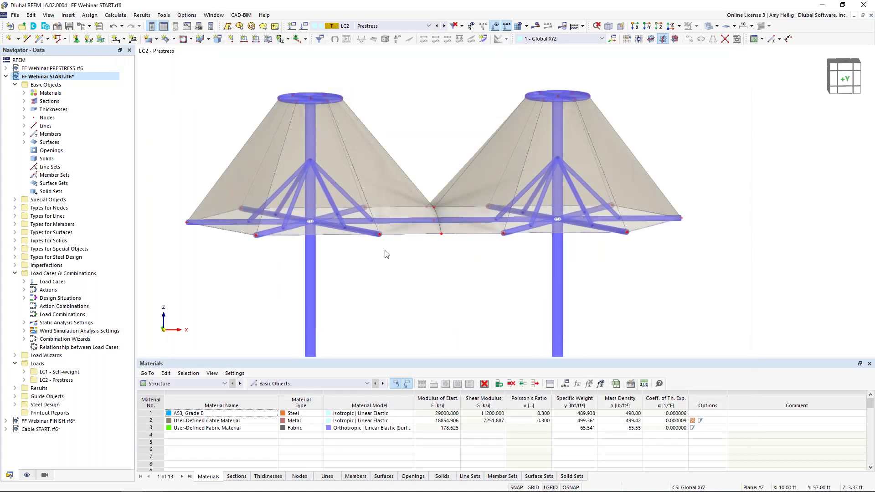
# Restrict the visible members by material to the user-defined cable material only
pyautogui.scroll(-1, 413, 265)
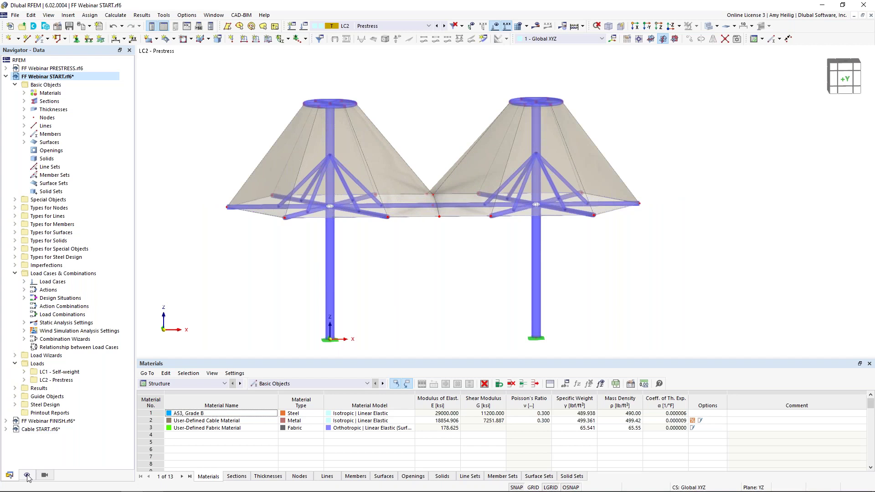
pyautogui.click(44, 476)
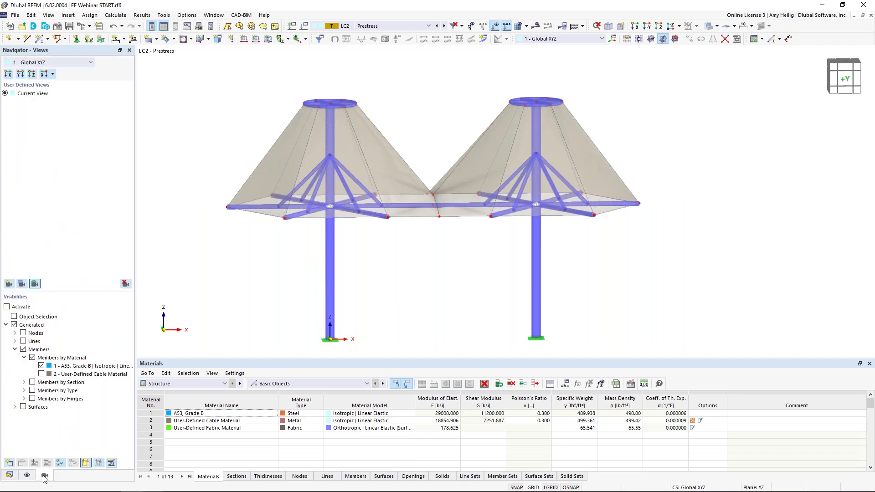
pyautogui.click(41, 365)
pyautogui.click(42, 374)
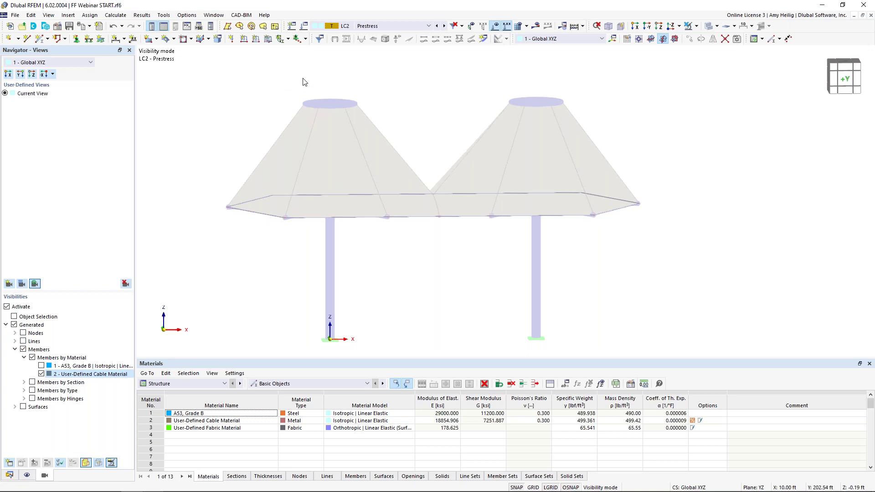
# Define a new form-finding member load in LC2 - Prestress with geometric sag as an absolute value of 0.5 ft
pyautogui.click(256, 38)
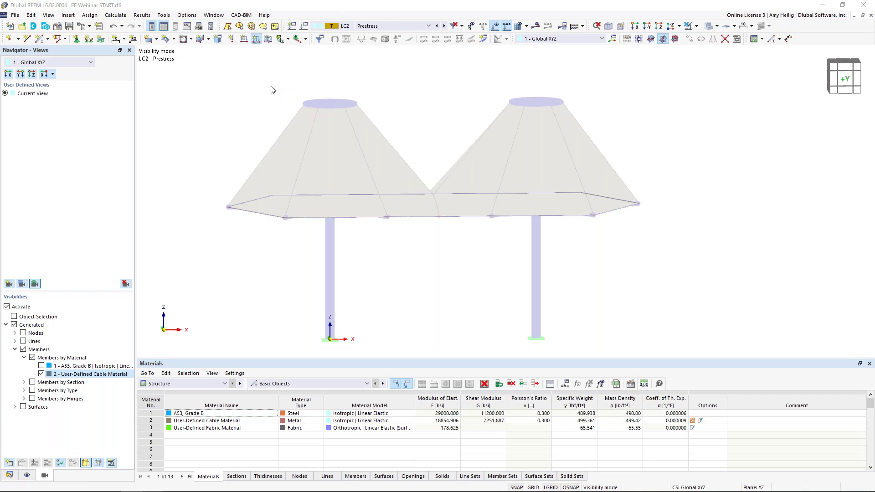
pyautogui.click(257, 161)
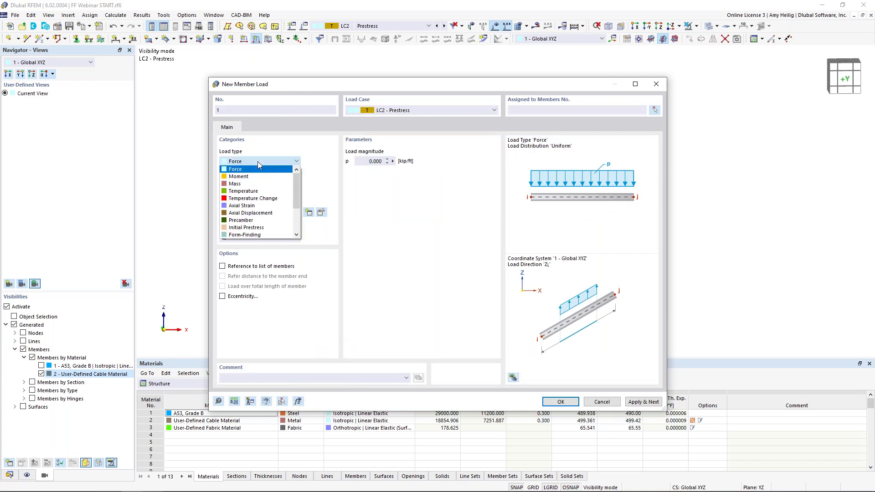
pyautogui.moveTo(297, 187); pyautogui.dragTo(296, 195)
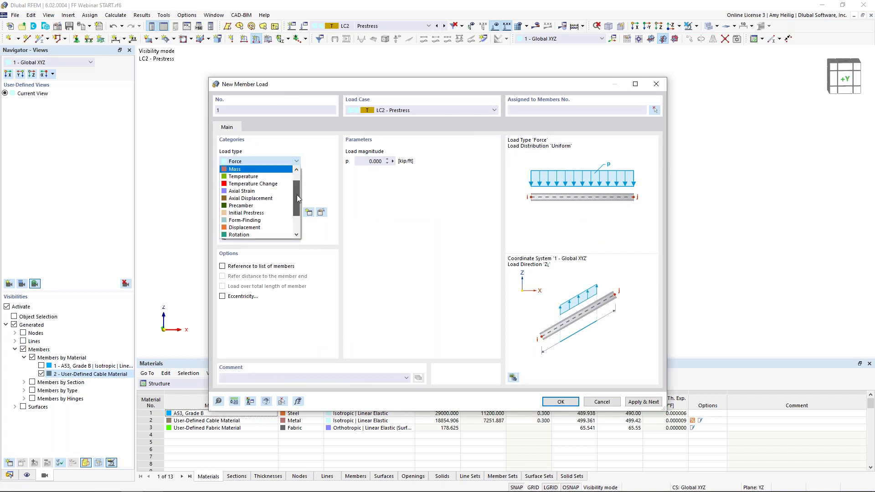
pyautogui.click(269, 220)
pyautogui.click(378, 188)
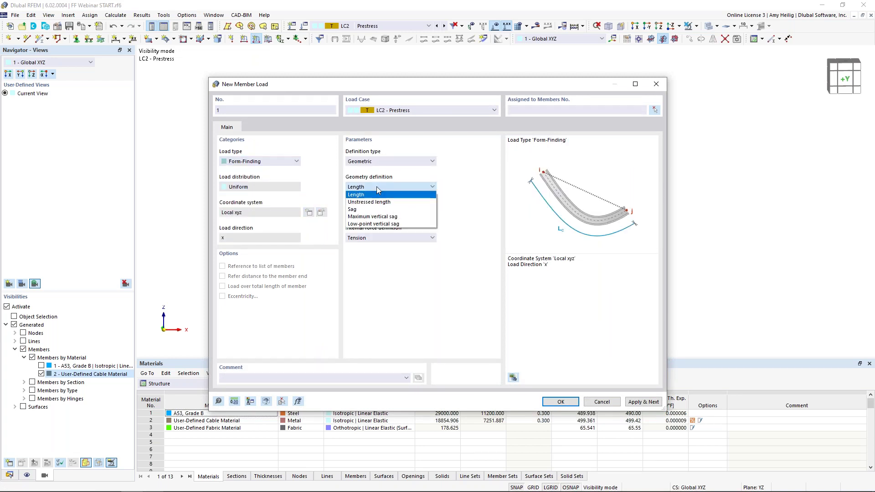
pyautogui.click(377, 209)
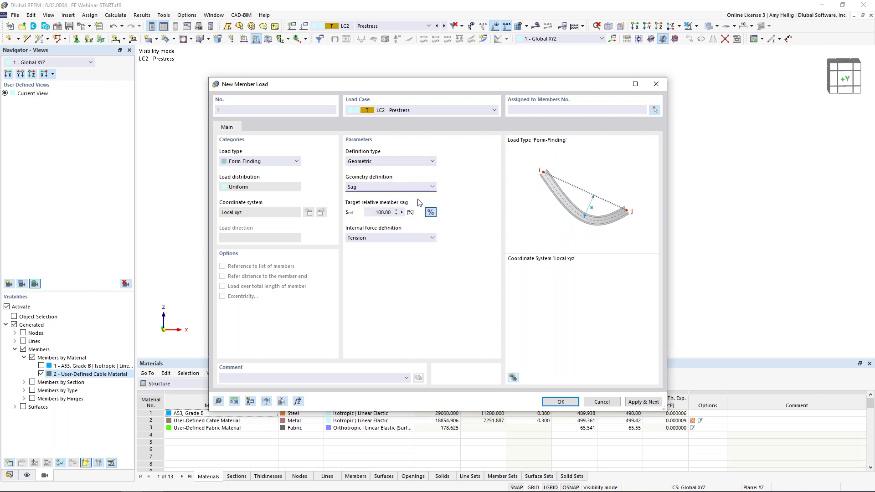
pyautogui.click(430, 212)
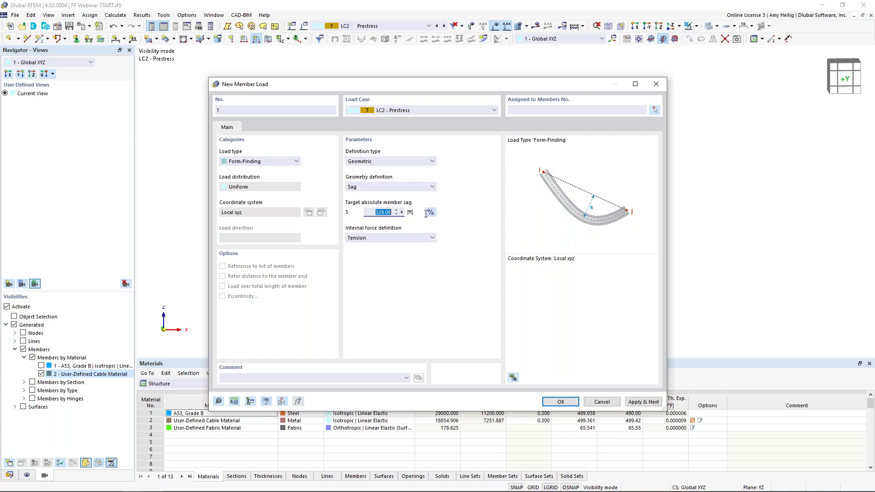
pyautogui.write('0.5')
# Assign the form-finding sag load to all perimeter cable members of the canopy
pyautogui.click(561, 402)
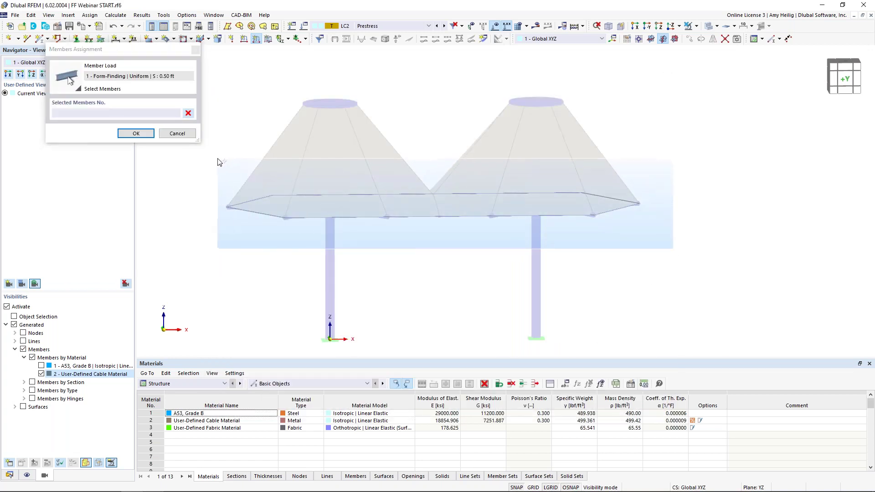
pyautogui.moveTo(218, 162); pyautogui.dragTo(218, 162)
pyautogui.click(135, 133)
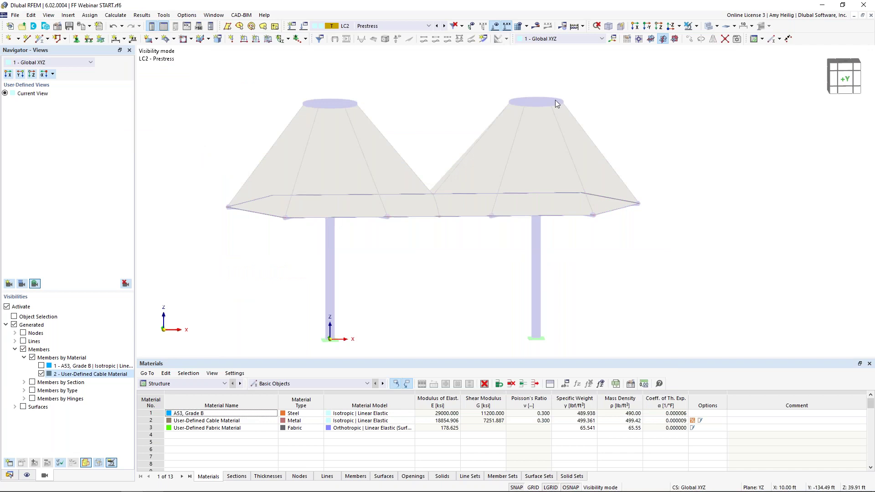
# Turn off visibility mode to show the whole model and inspect the applied cable loads in a tilted 3D view
pyautogui.click(706, 26)
pyautogui.click(708, 27)
pyautogui.keyDown('ctrl'); pyautogui.moveTo(396, 219); pyautogui.dragTo(431, 246, button='middle'); pyautogui.keyUp('ctrl')
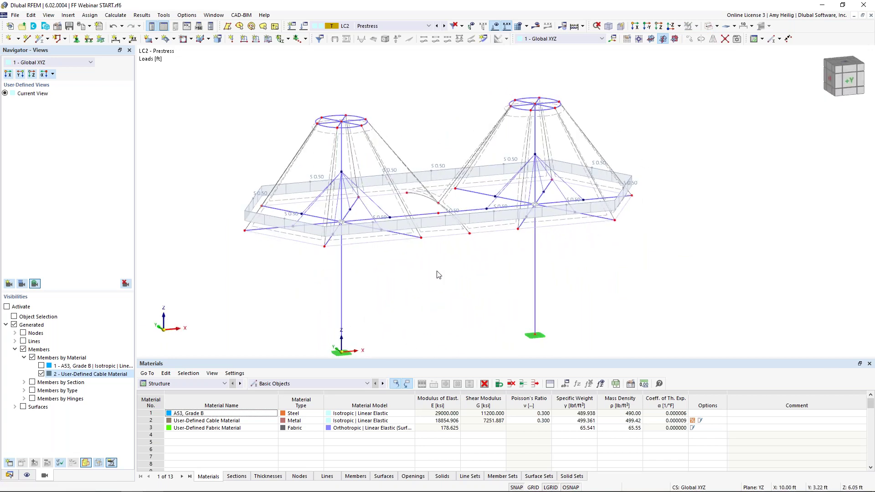
pyautogui.keyDown('ctrl'); pyautogui.moveTo(450, 267); pyautogui.dragTo(428, 256, button='middle'); pyautogui.keyUp('ctrl')
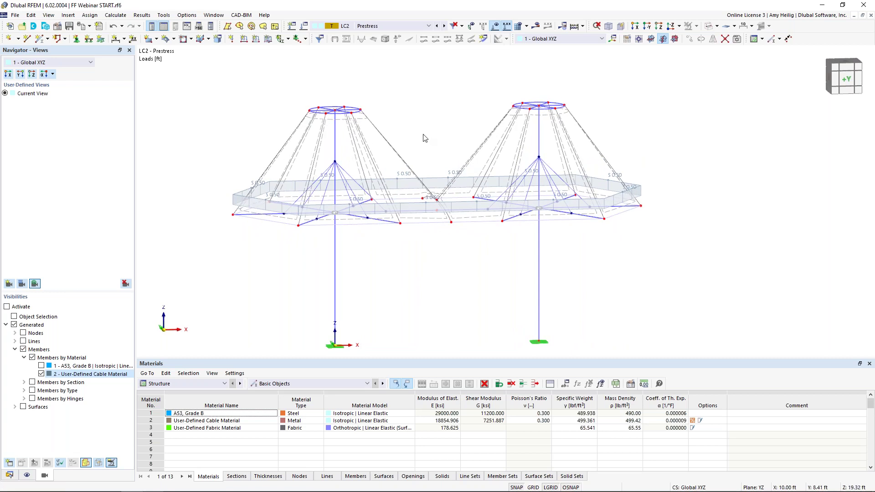
# Start a new surface load in LC2 - Prestress with load type Form-Finding and the Projection calculation method
pyautogui.click(268, 43)
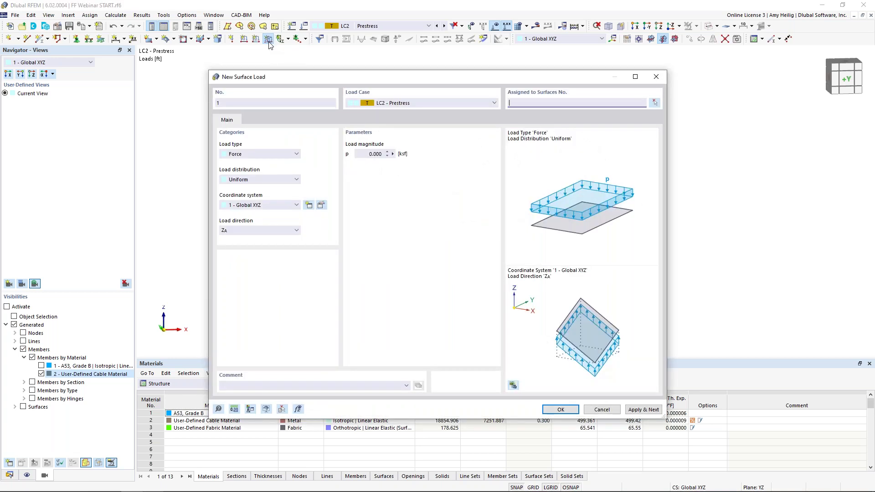
pyautogui.click(253, 154)
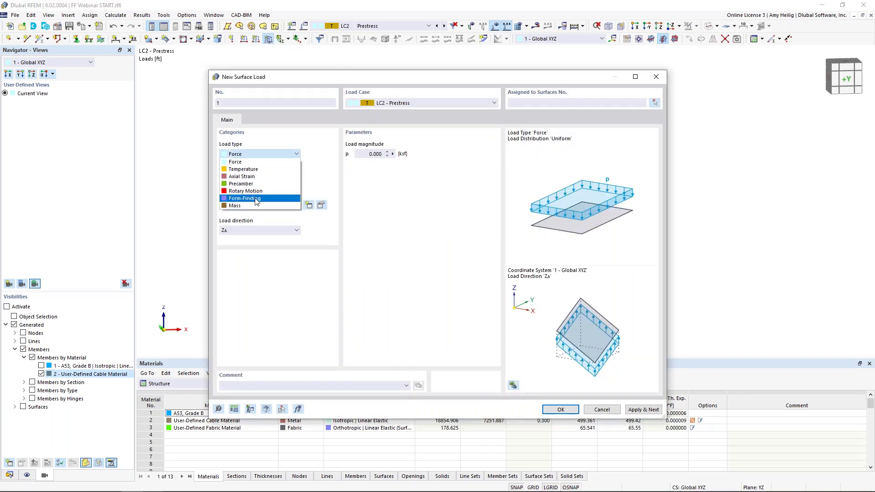
pyautogui.click(255, 200)
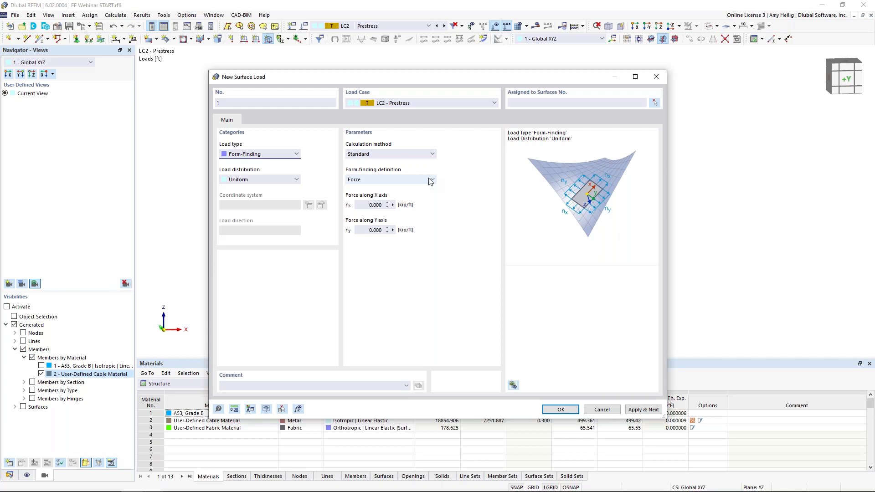
pyautogui.click(401, 155)
pyautogui.click(394, 170)
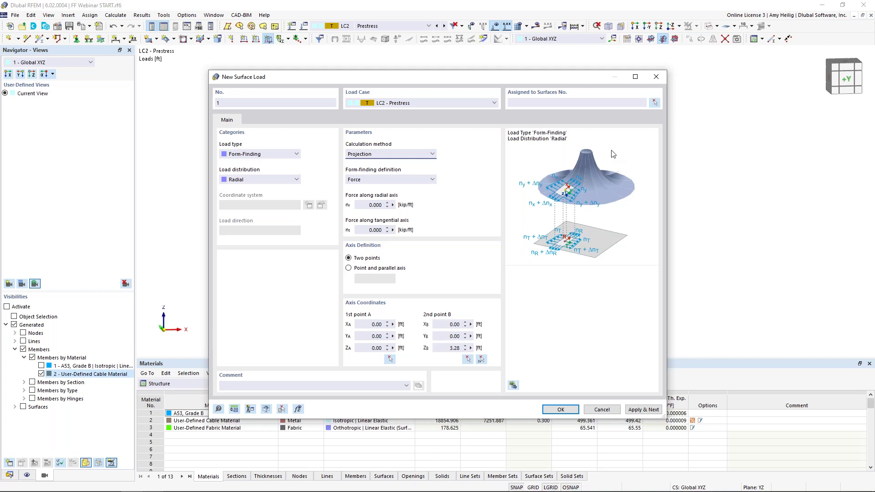
# Try the Orthogonal load distribution for the surface load and return it to Radial
pyautogui.click(279, 182)
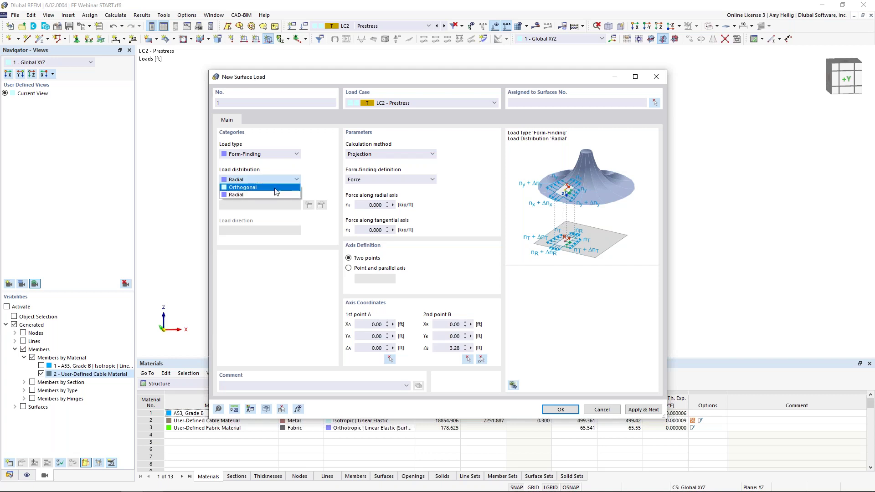
pyautogui.click(275, 188)
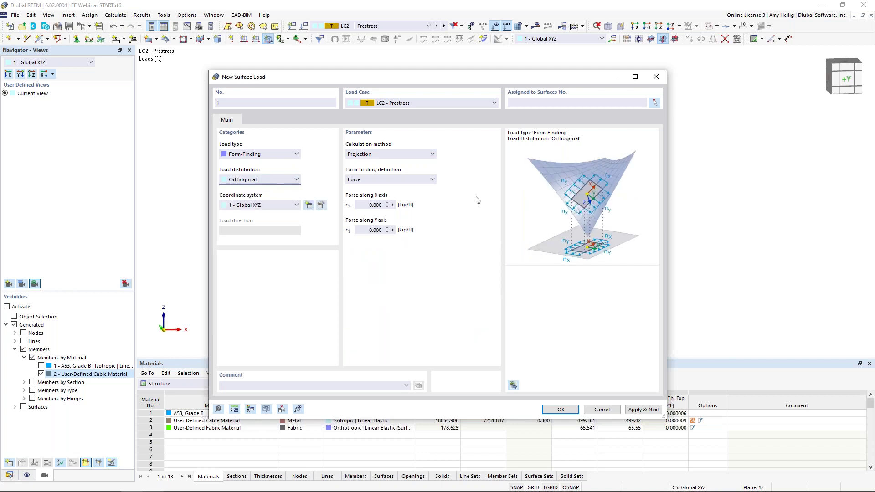
pyautogui.click(269, 180)
pyautogui.click(268, 195)
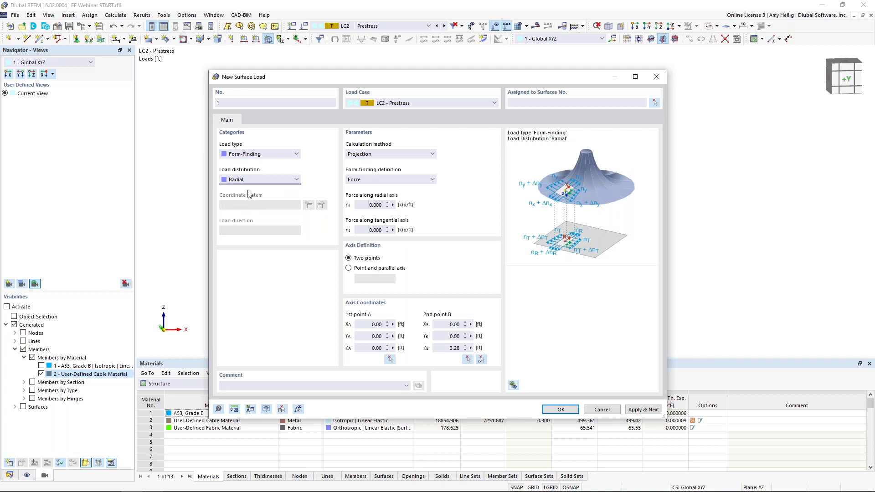
# Set the surface load's radial and tangential forces to 0.050 kip/ft each
pyautogui.click(372, 205)
pyautogui.write('0')
pyautogui.click(403, 230)
pyautogui.write('0')
# Define the radial load axis along the first cone's mast, from (0, 0, 13) to (0, 0, 23) ft
pyautogui.click(482, 360)
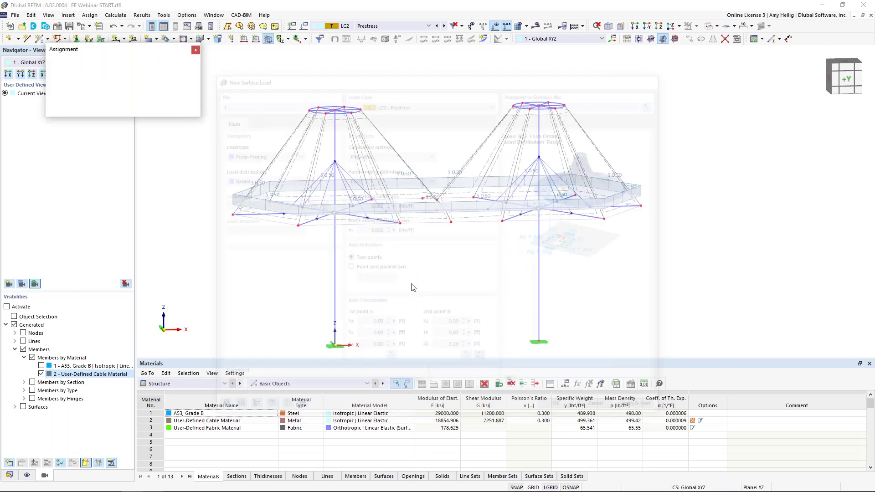
pyautogui.scroll(3, 360, 218)
pyautogui.click(328, 198)
pyautogui.moveTo(351, 179); pyautogui.dragTo(353, 251, button='middle')
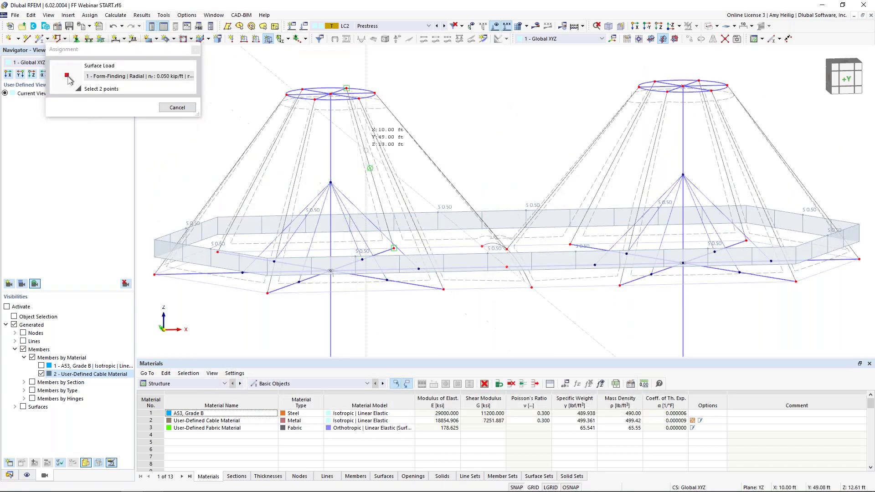
pyautogui.click(331, 94)
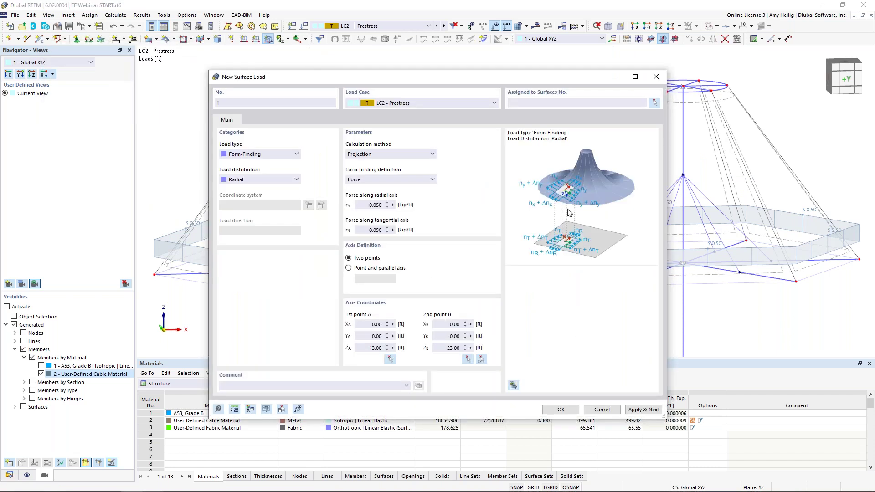
# Assign the radial form-finding load to surfaces 1-6 of the first cone and apply it, continuing with another surface load
pyautogui.click(655, 103)
pyautogui.moveTo(484, 191); pyautogui.dragTo(203, 165)
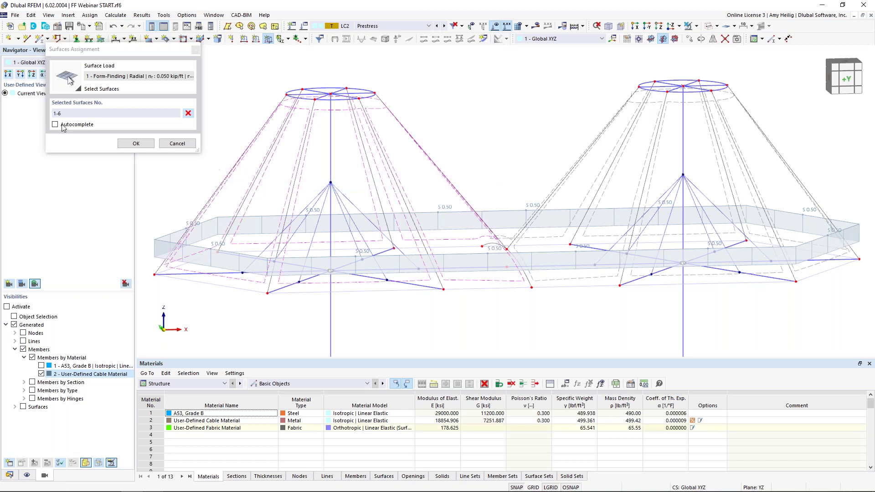
pyautogui.click(135, 144)
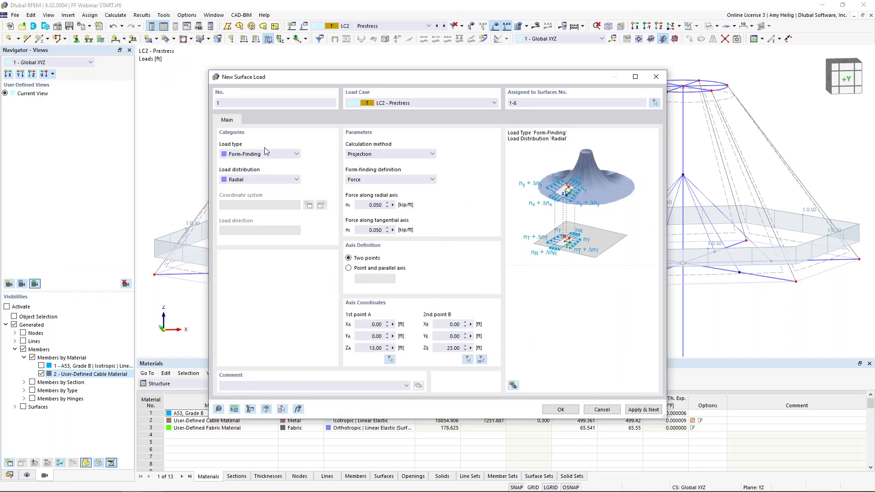
pyautogui.click(651, 410)
# Define the second surface load's axis along the other cone's mast, from (20, 0, 13) to (20, 0, 23) ft
pyautogui.moveTo(493, 78); pyautogui.dragTo(489, 304)
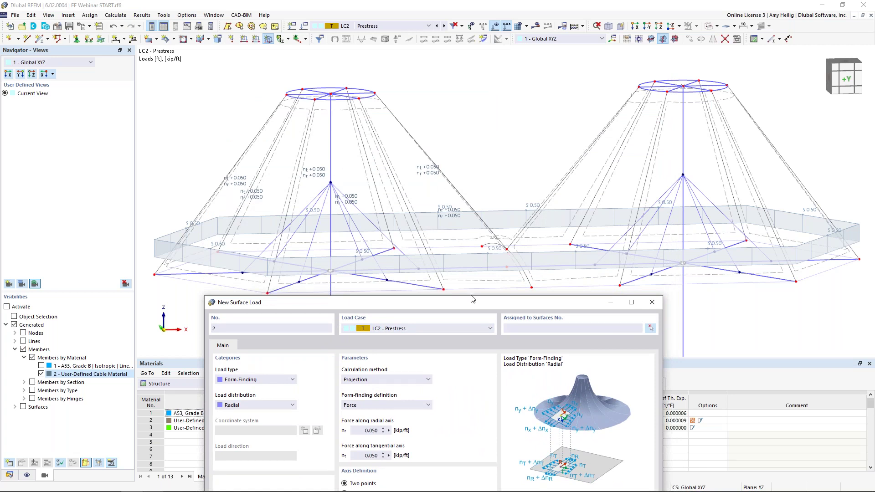
pyautogui.moveTo(472, 299); pyautogui.dragTo(470, 64)
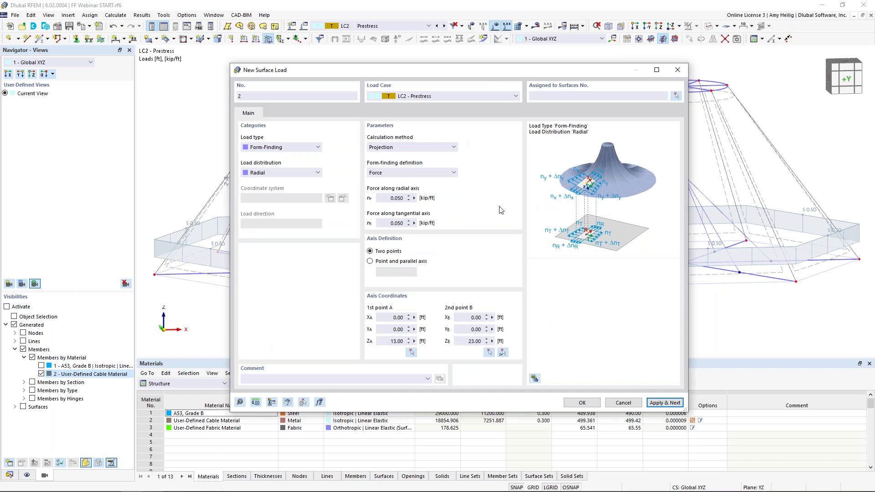
pyautogui.click(503, 353)
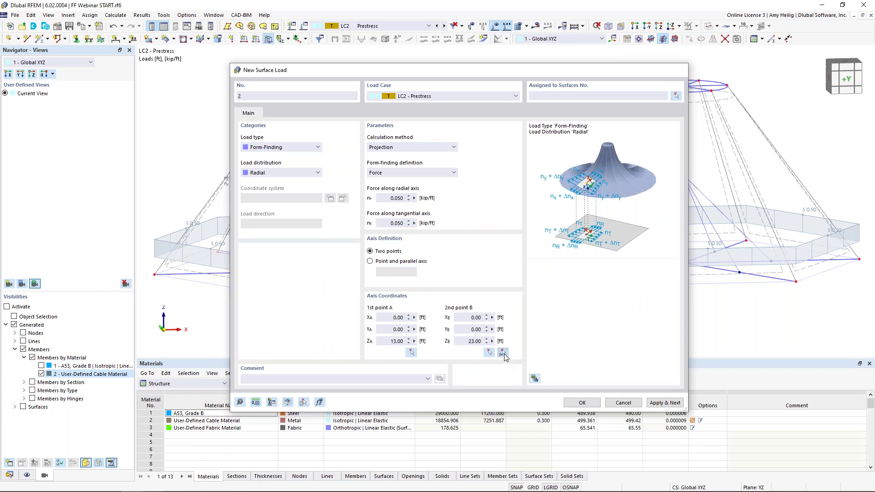
pyautogui.moveTo(614, 281); pyautogui.dragTo(422, 298, button='middle')
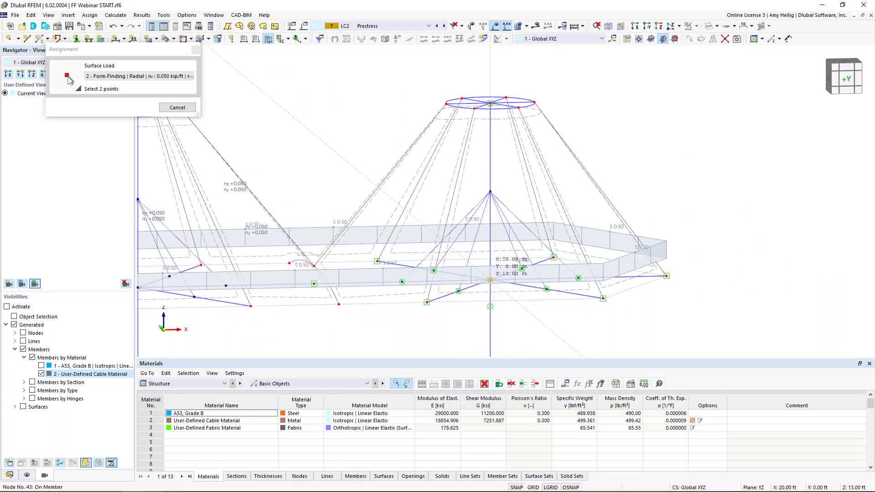
pyautogui.click(490, 103)
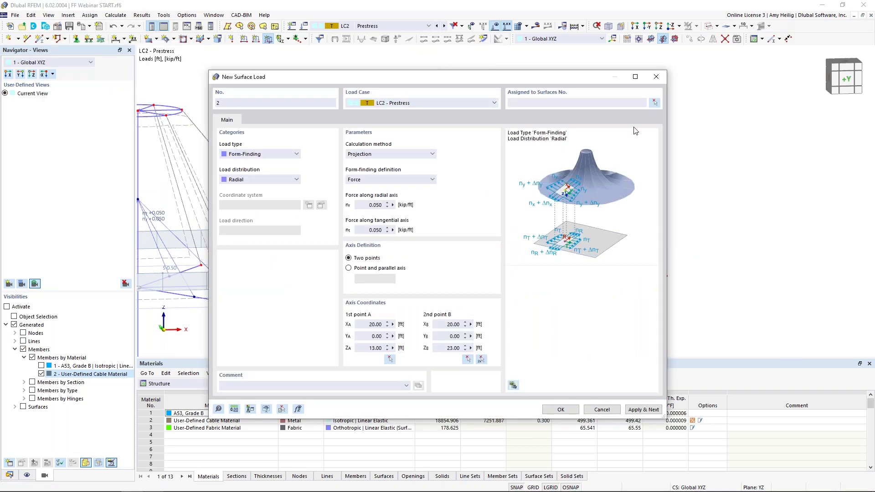
# Assign the second radial form-finding load to surfaces 7-12 of the other cone and confirm it
pyautogui.click(654, 103)
pyautogui.moveTo(641, 195); pyautogui.dragTo(382, 148)
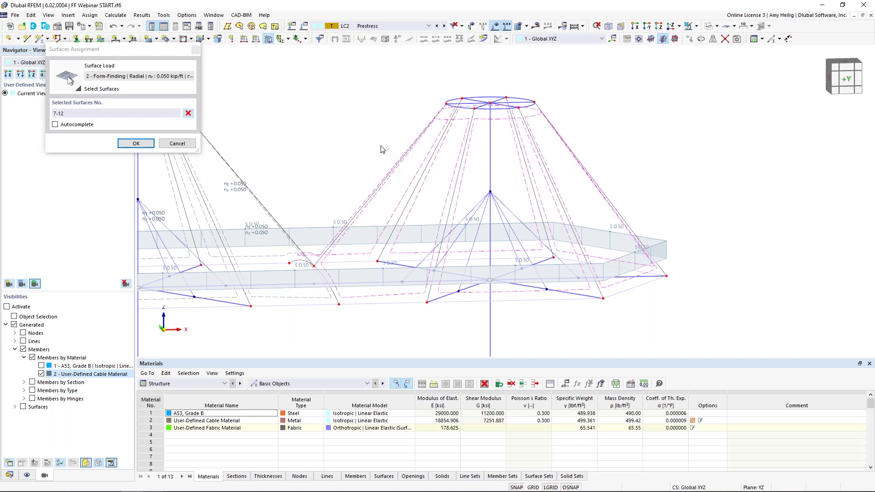
pyautogui.click(136, 144)
pyautogui.click(561, 409)
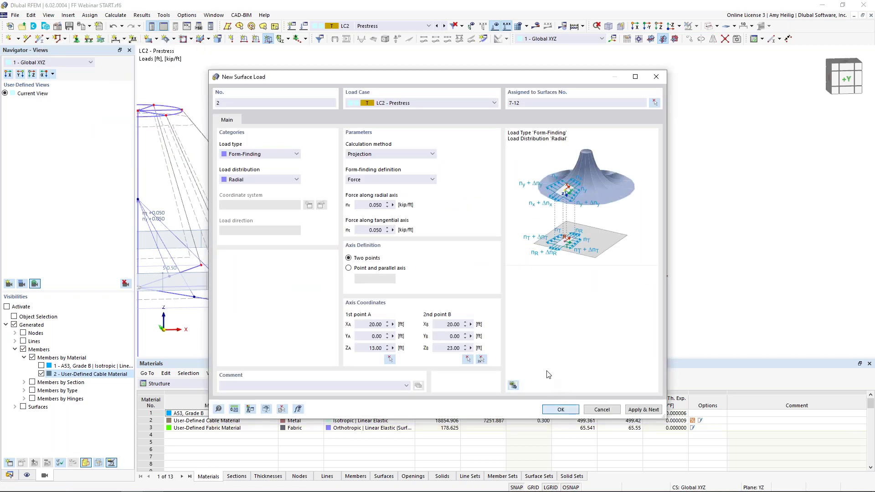
# Review the general mesh settings, including the target length of finite elements, and accept them
pyautogui.moveTo(342, 170); pyautogui.dragTo(422, 165, button='middle')
pyautogui.scroll(-2, 422, 166)
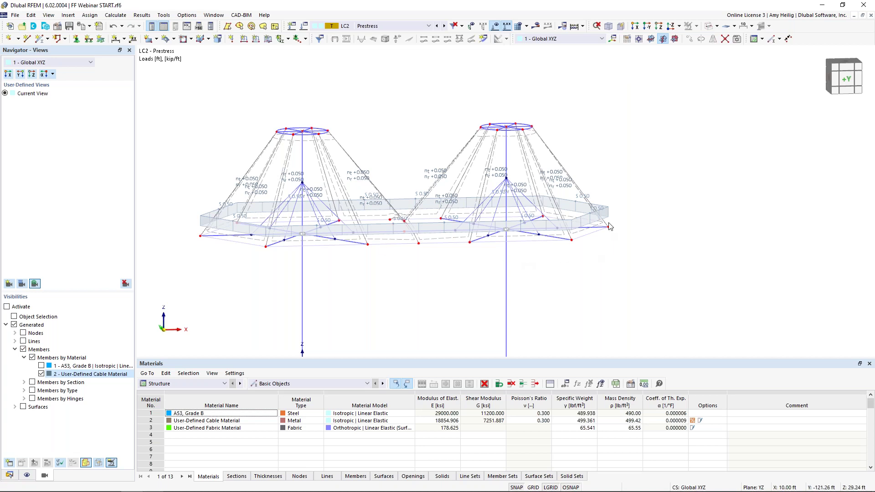
pyautogui.scroll(1, 403, 199)
pyautogui.moveTo(403, 197); pyautogui.dragTo(429, 188, button='middle')
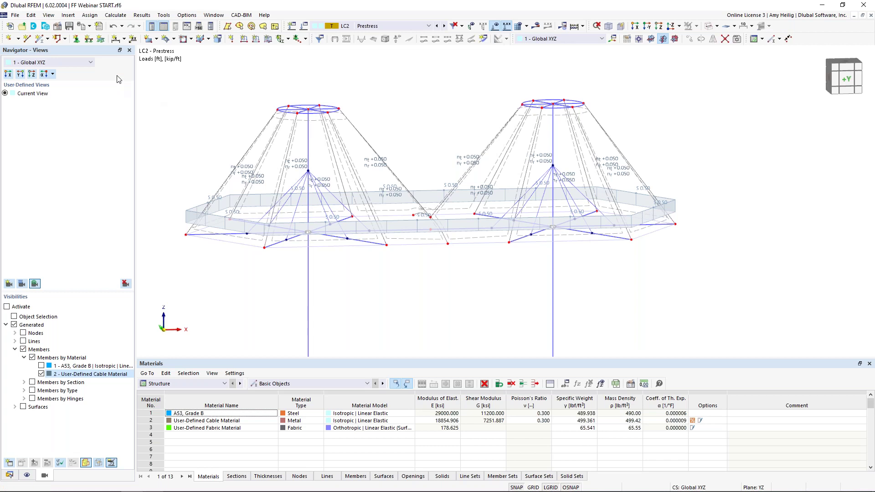
pyautogui.click(121, 16)
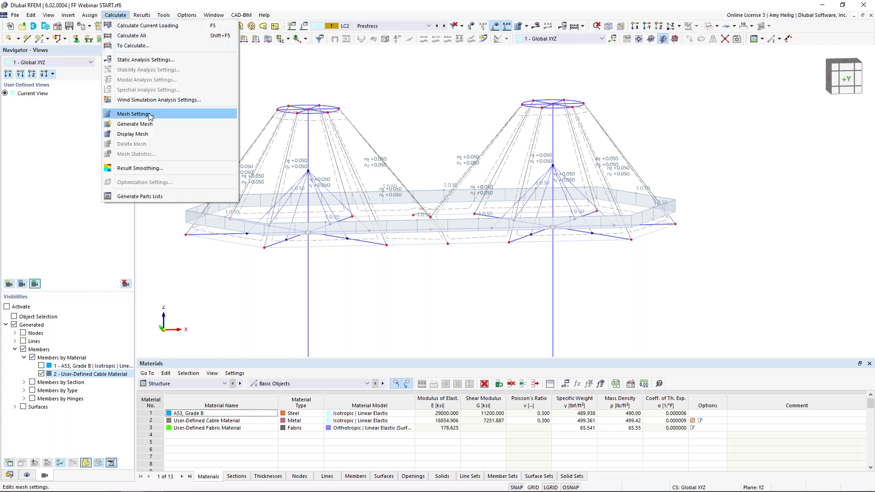
pyautogui.click(214, 114)
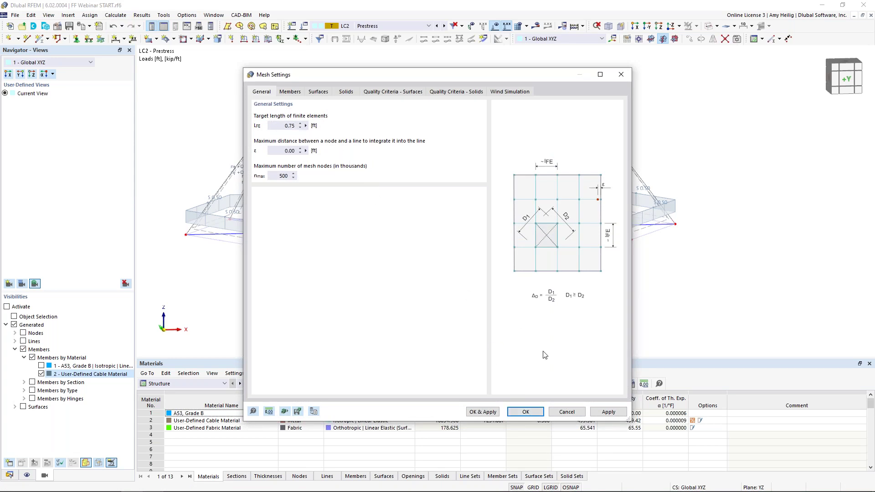
pyautogui.click(526, 412)
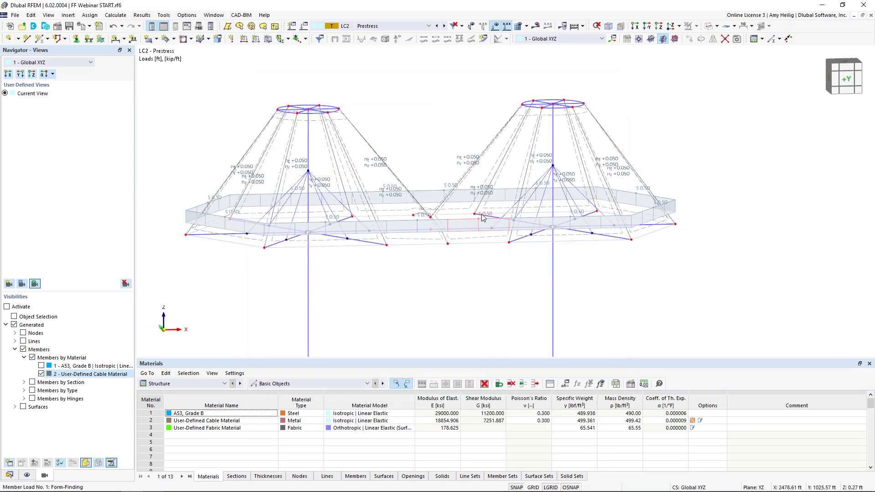
# Calculate the Prestress load case and display the canopy's global deformations with the load symbols hidden
pyautogui.click(536, 26)
pyautogui.click(475, 289)
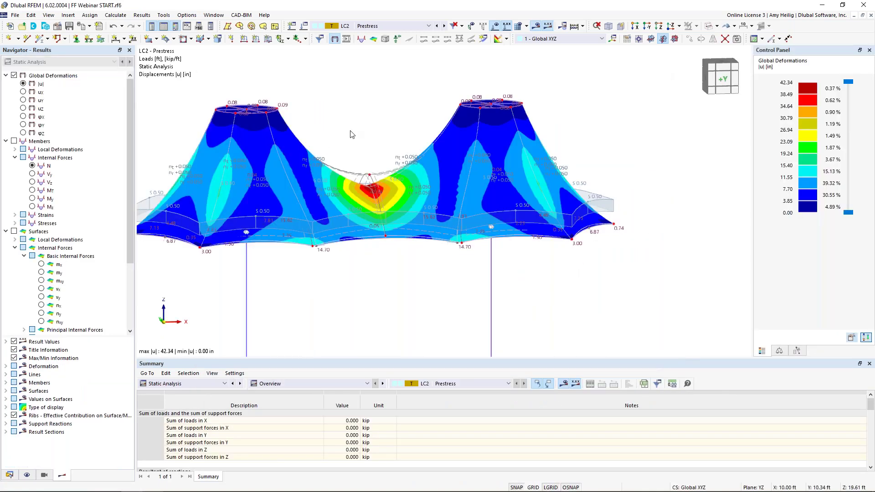
pyautogui.moveTo(357, 130); pyautogui.dragTo(399, 127, button='middle')
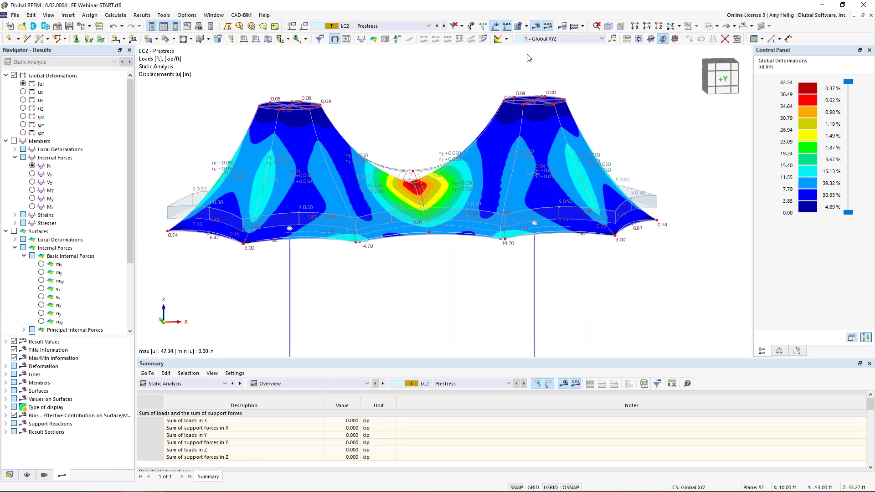
pyautogui.click(538, 26)
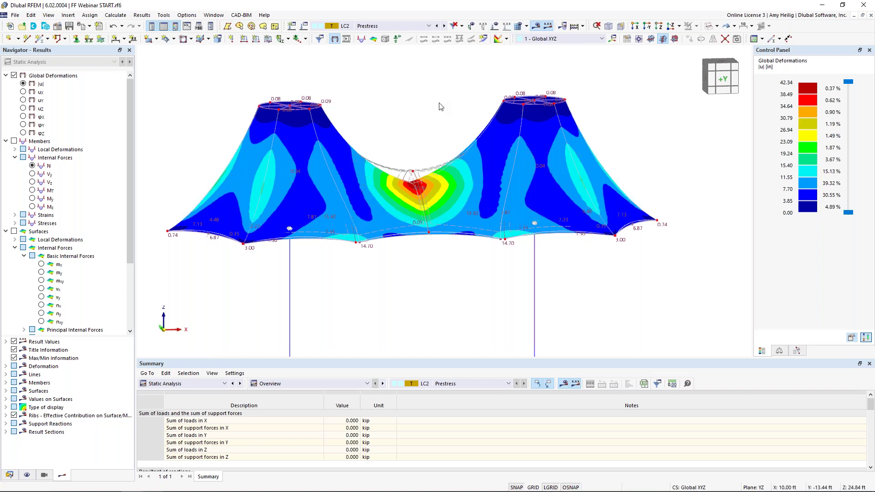
pyautogui.moveTo(427, 149); pyautogui.dragTo(439, 128, button='middle')
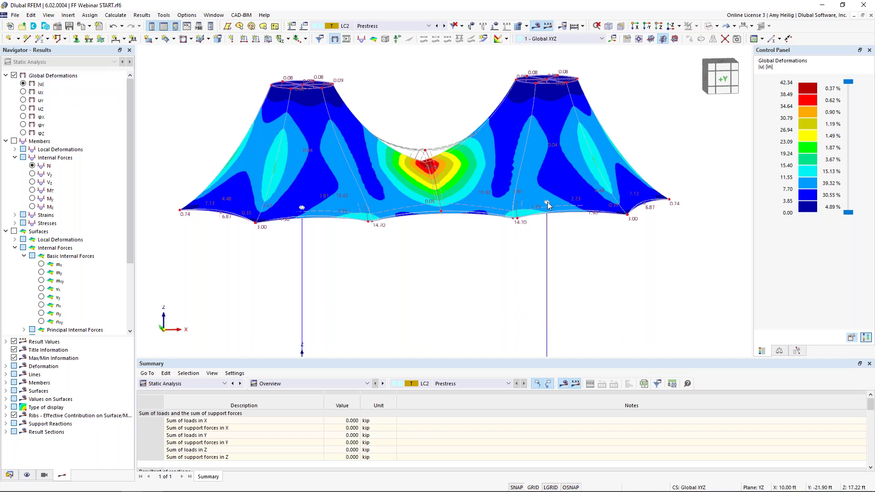
pyautogui.keyDown('ctrl'); pyautogui.moveTo(550, 203); pyautogui.dragTo(568, 200, button='middle'); pyautogui.keyUp('ctrl')
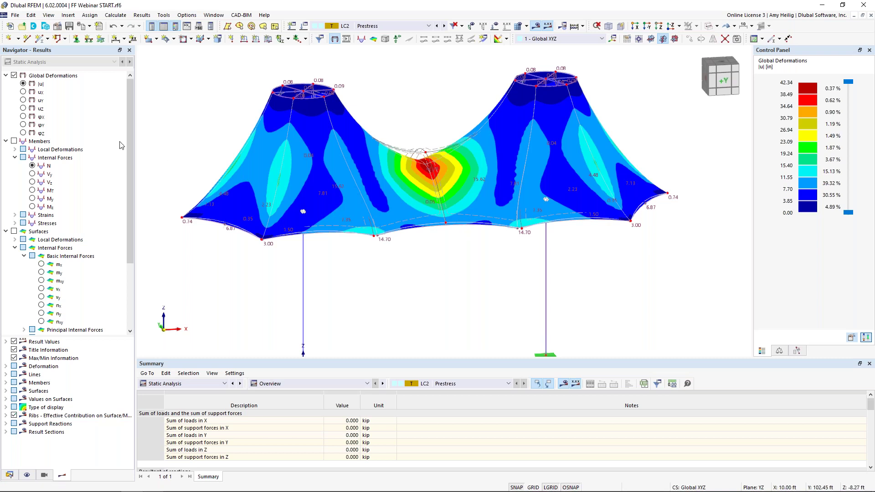
# Display the member axial forces N in place of the deformations and isolate the members of the user-defined cable material to examine them
pyautogui.click(14, 142)
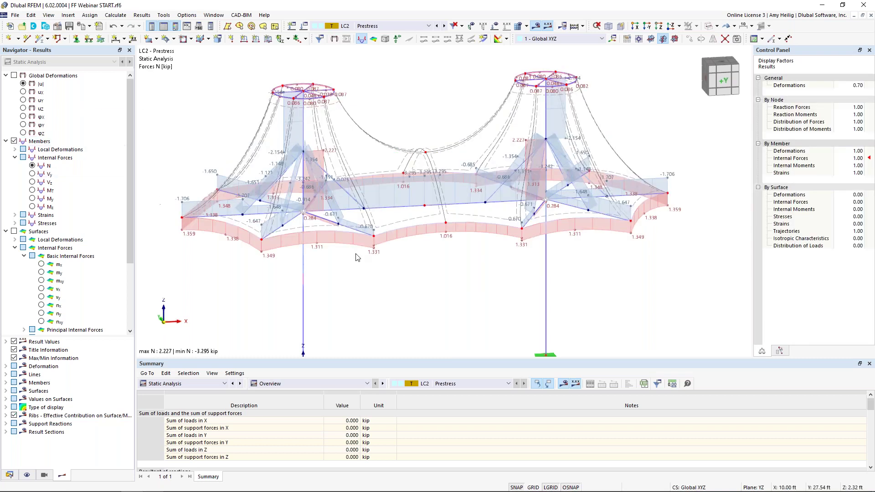
pyautogui.moveTo(368, 260); pyautogui.dragTo(389, 240, button='middle')
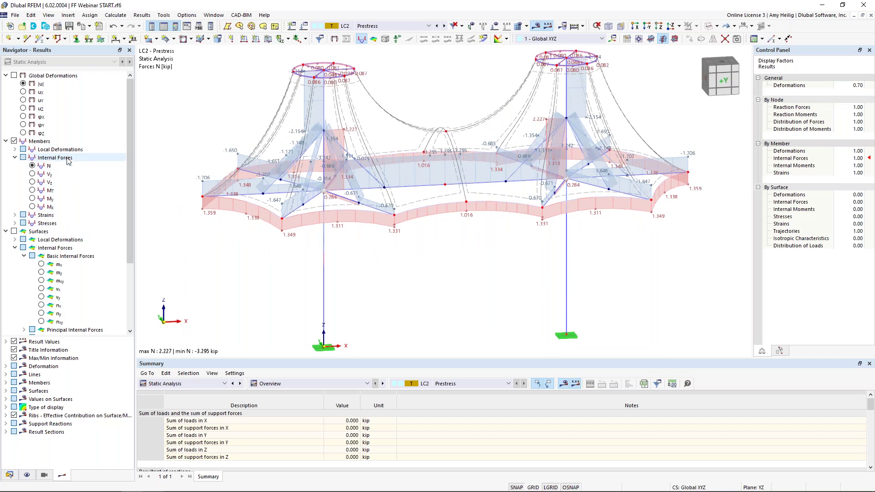
pyautogui.click(45, 475)
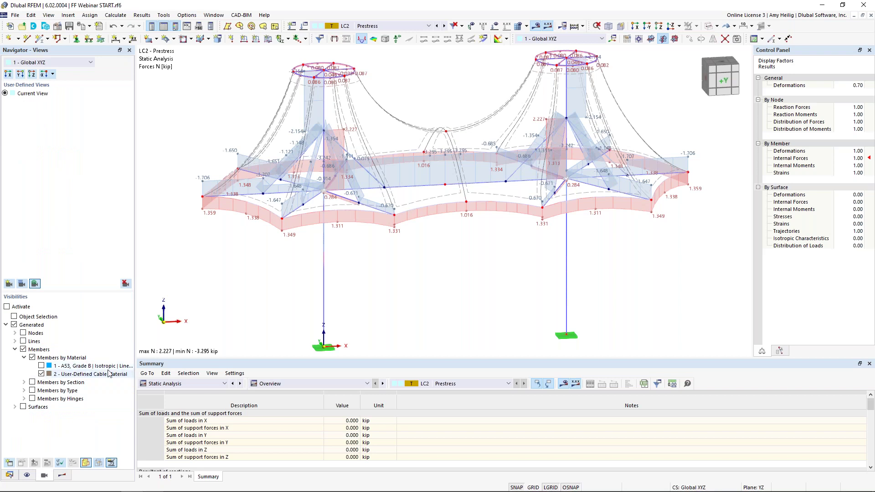
pyautogui.click(44, 376)
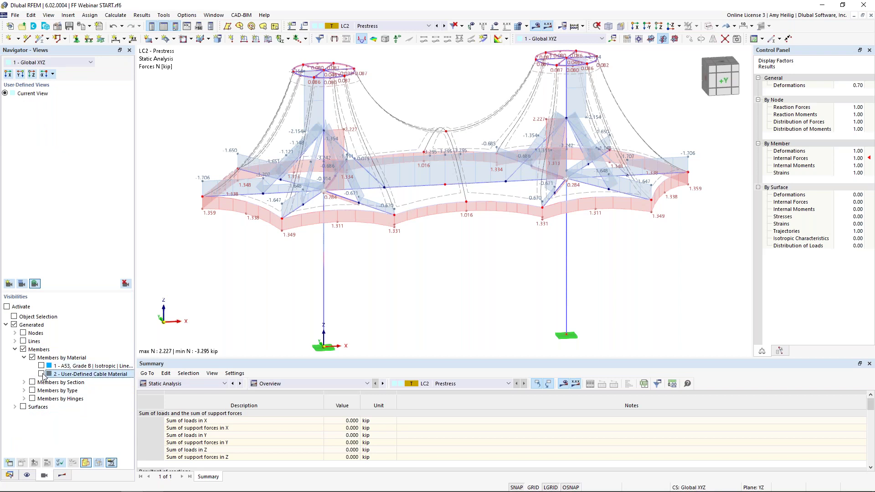
pyautogui.click(42, 374)
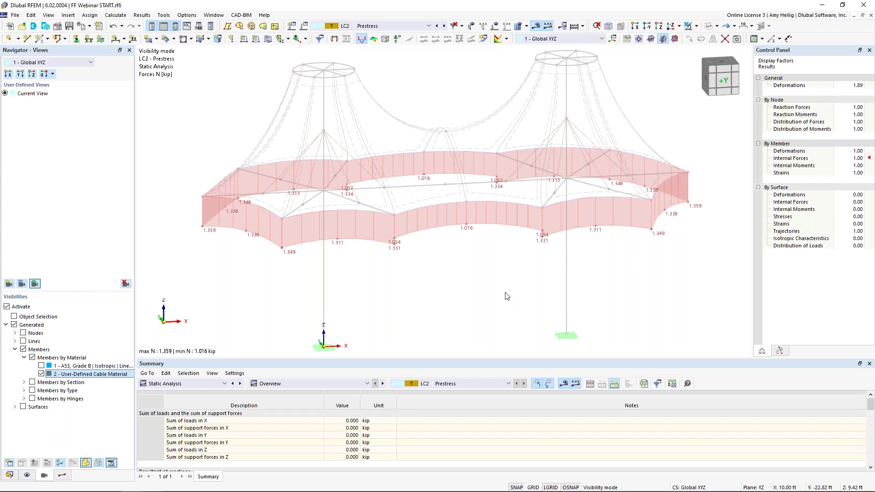
pyautogui.keyDown('ctrl'); pyautogui.moveTo(507, 297); pyautogui.dragTo(570, 248, button='middle'); pyautogui.keyUp('ctrl')
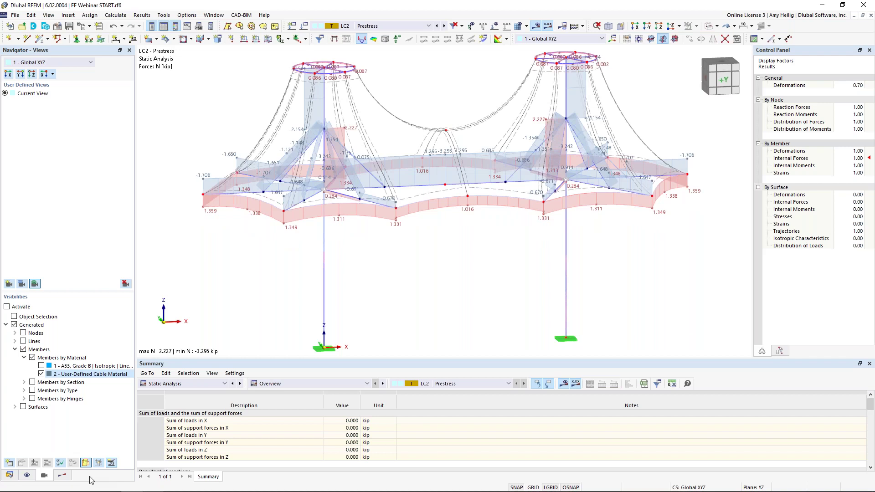
# Replace the member results with the membrane surfaces' axial forces nx and ny, and examine both distributions with the color scale
pyautogui.click(62, 475)
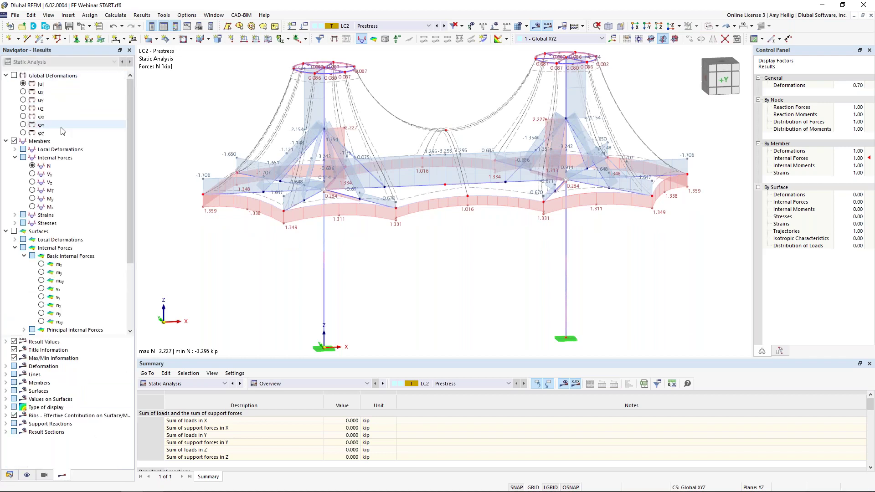
pyautogui.click(14, 141)
pyautogui.click(6, 141)
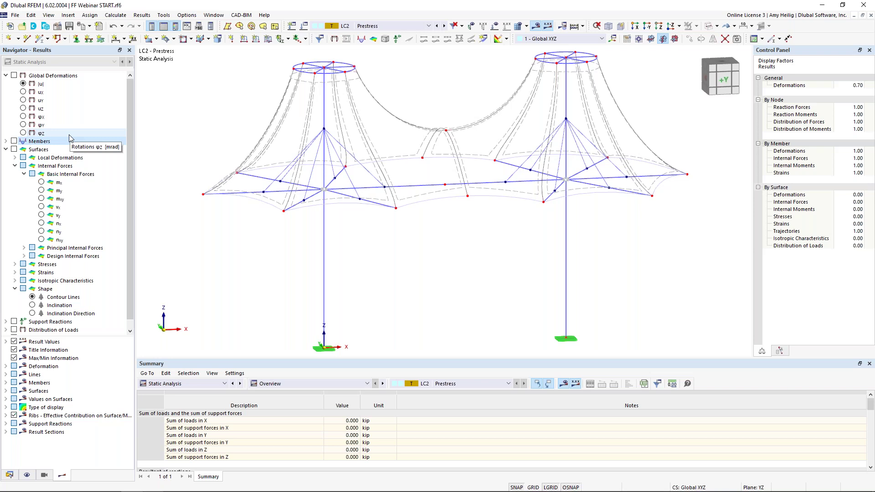
pyautogui.click(42, 223)
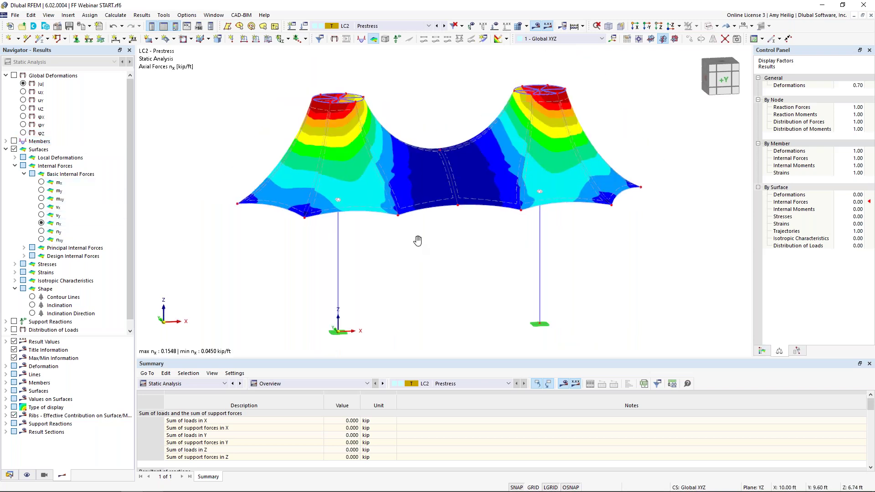
pyautogui.scroll(-3, 412, 248)
pyautogui.click(761, 350)
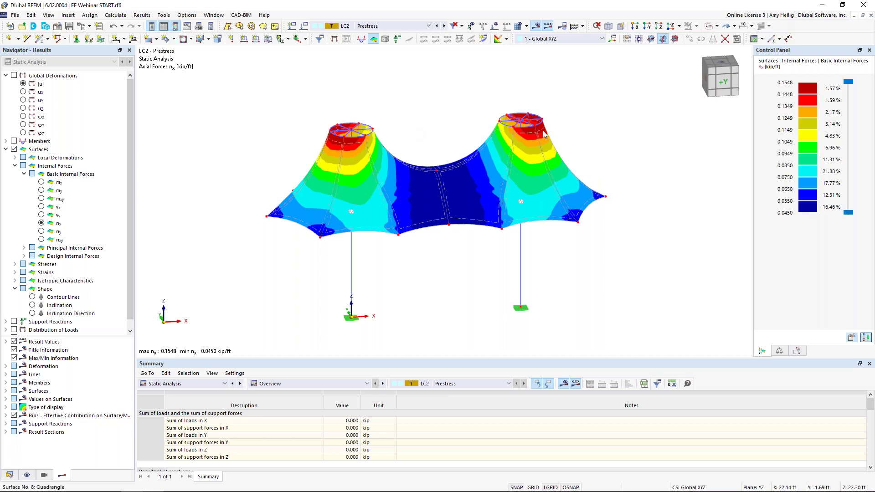
pyautogui.click(42, 231)
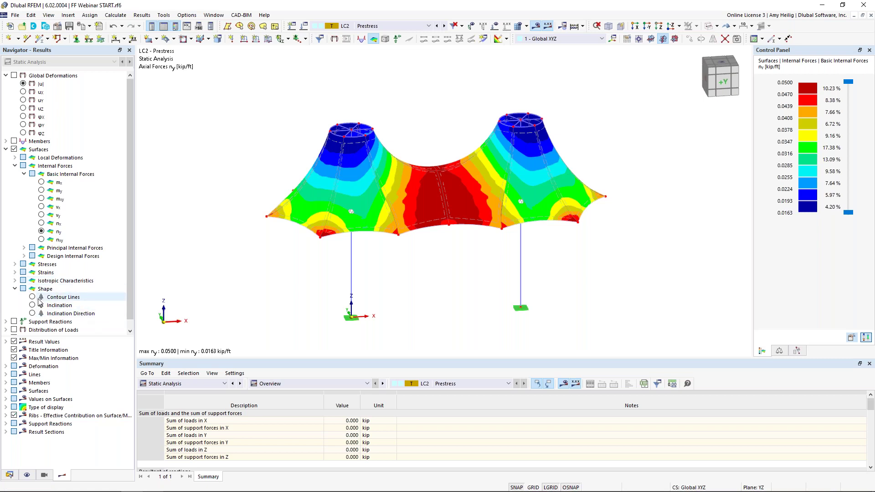
# Examine the form-found surface shape through its contour lines and its inclination
pyautogui.click(32, 297)
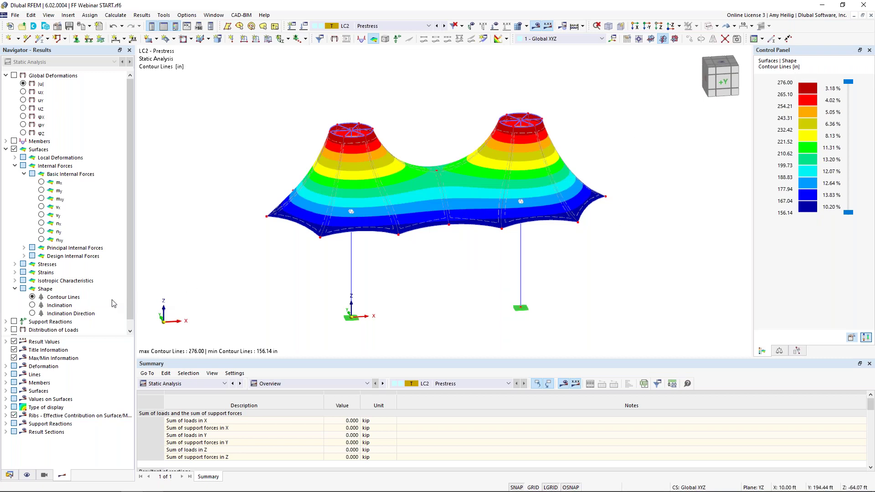
pyautogui.click(32, 305)
pyautogui.moveTo(479, 254); pyautogui.dragTo(478, 272, button='middle')
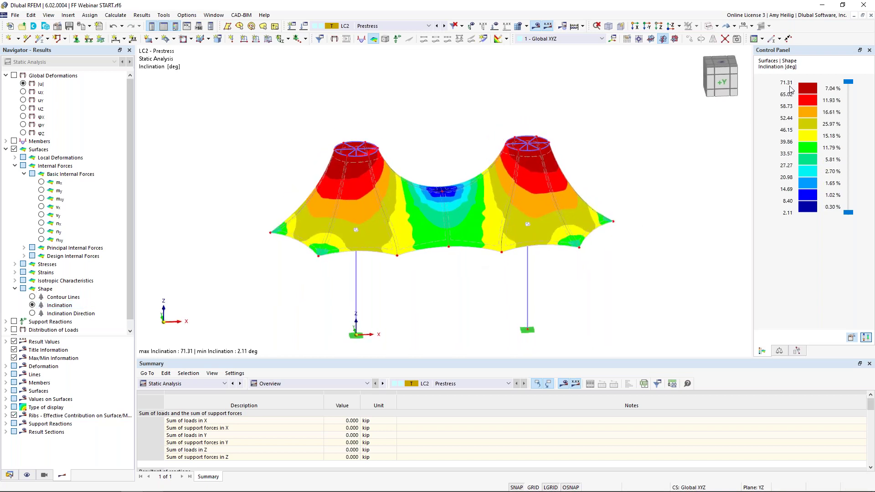
# Display the surfaces' inclination direction, set the trajectories display factor to 0.13, and examine the lines close up on the first cone
pyautogui.click(32, 314)
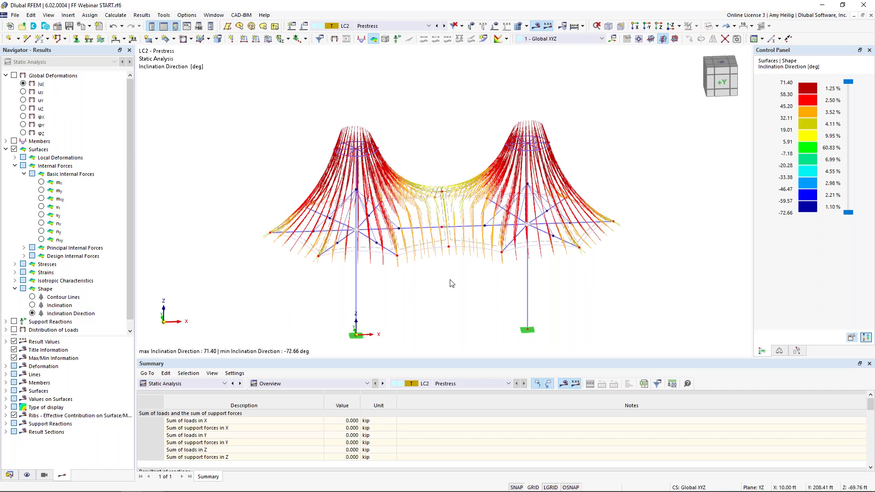
pyautogui.click(779, 351)
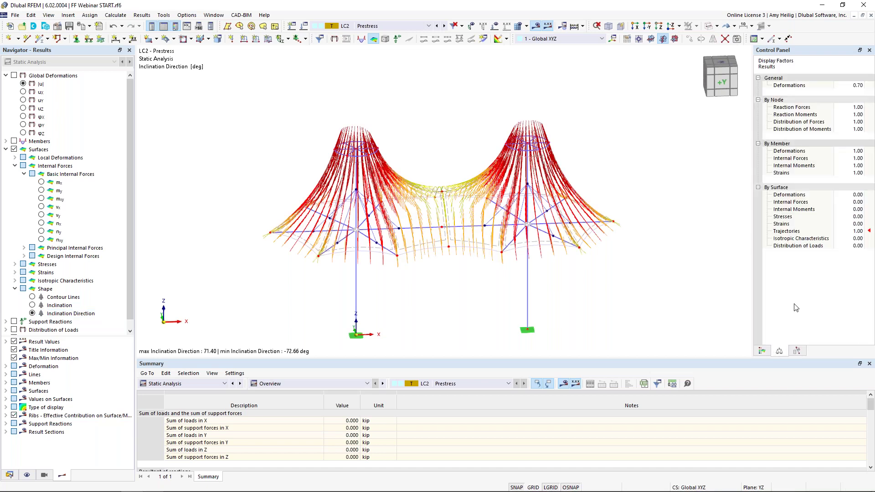
pyautogui.click(861, 232)
pyautogui.click(861, 233)
pyautogui.click(861, 233)
pyautogui.click(861, 233)
pyautogui.click(861, 232)
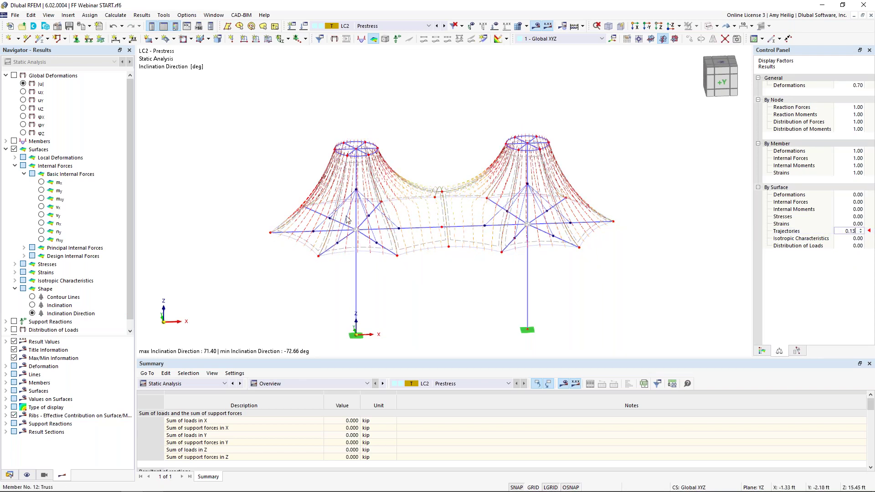
pyautogui.scroll(6, 347, 220)
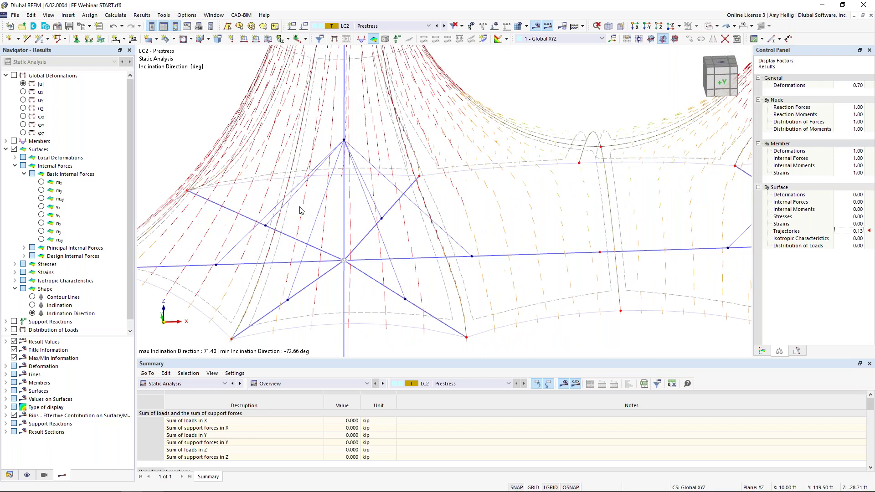
pyautogui.moveTo(281, 184)
pyautogui.keyDown('ctrl'); pyautogui.mouseDown(button='middle')
pyautogui.moveTo(351, 234)
pyautogui.moveTo(447, 249)
pyautogui.moveTo(488, 251)
pyautogui.moveTo(562, 206)
pyautogui.moveTo(377, 246)
pyautogui.moveTo(274, 188)
pyautogui.mouseUp(button='middle'); pyautogui.keyUp('ctrl')
pyautogui.scroll(-3, 274, 188)
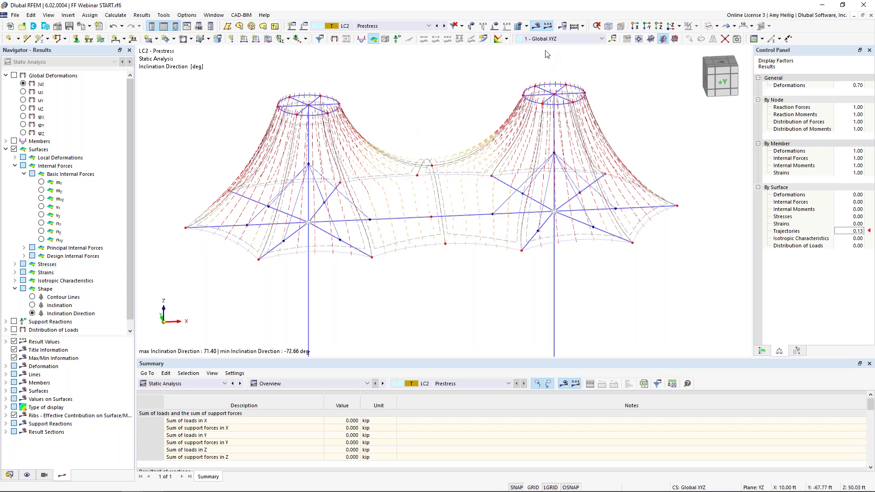
# Hide the calculation results so that only the form-found canopy model is displayed
pyautogui.click(536, 26)
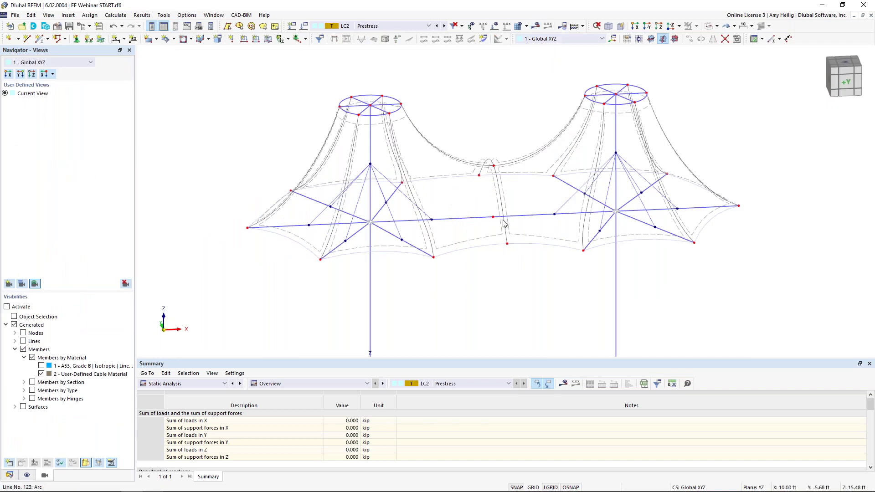
pyautogui.moveTo(489, 285); pyautogui.dragTo(463, 271, button='middle')
pyautogui.scroll(-1, 463, 271)
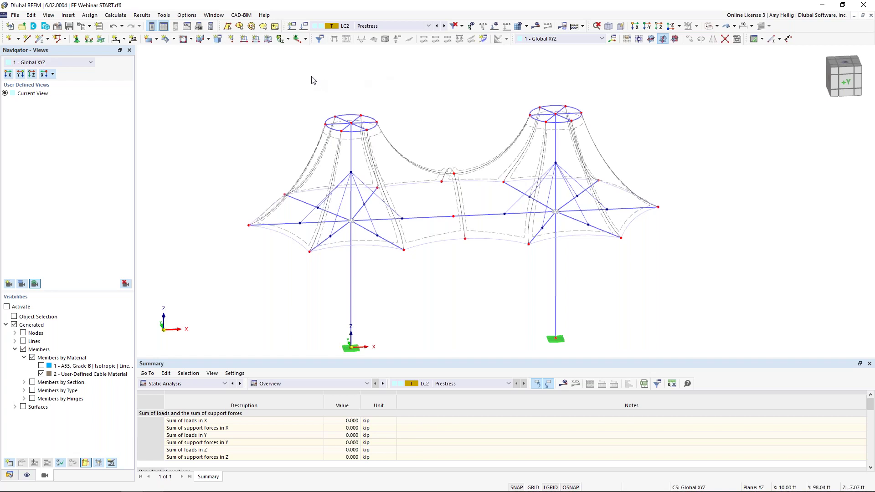
# Add a third load case named Live with the Live load action category and confirm it
pyautogui.click(303, 30)
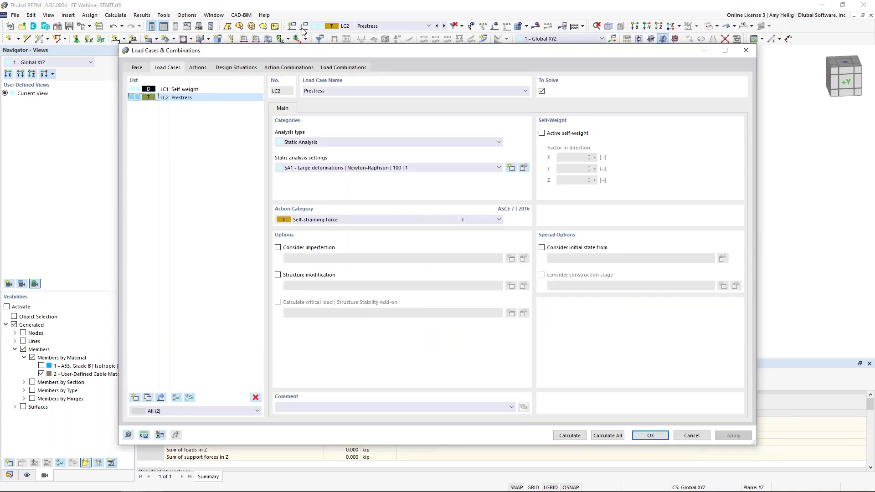
pyautogui.click(135, 398)
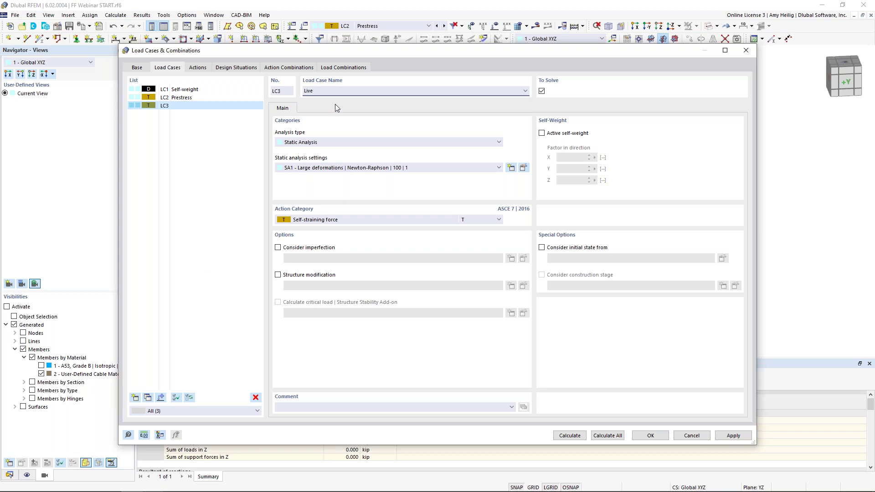
pyautogui.write('Live')
pyautogui.click(347, 220)
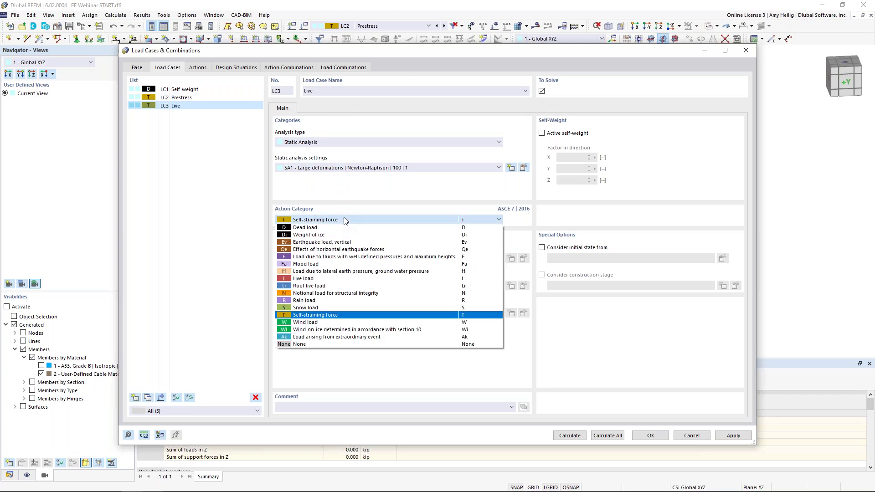
pyautogui.click(318, 279)
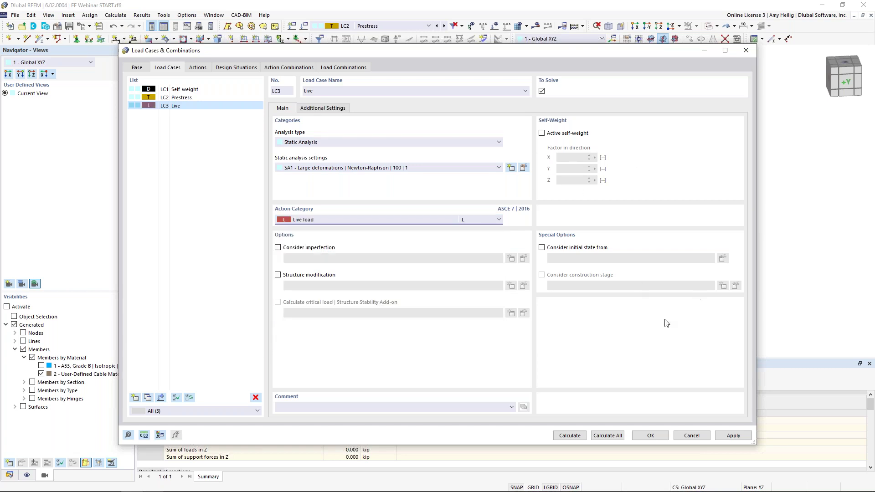
pyautogui.click(650, 435)
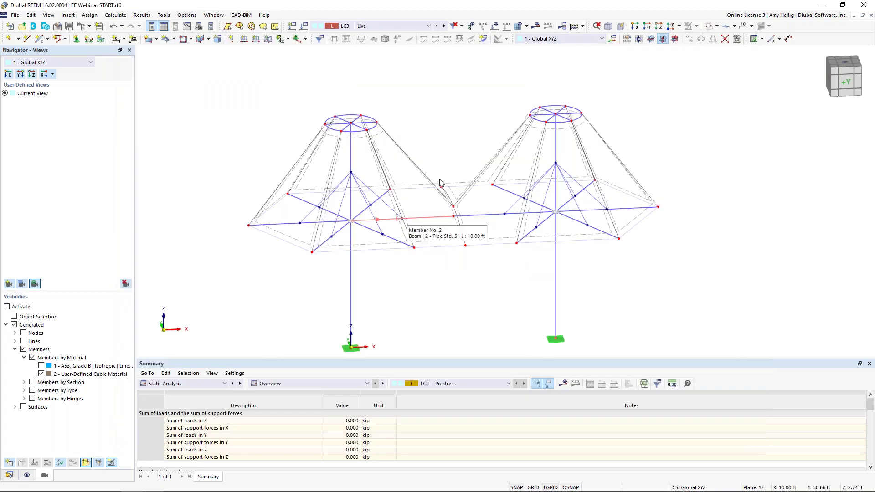
# Display the model as rendered solids and apply a uniform 0.005 ksf force in local z to surfaces 1-12 in the Live load case
pyautogui.click(708, 26)
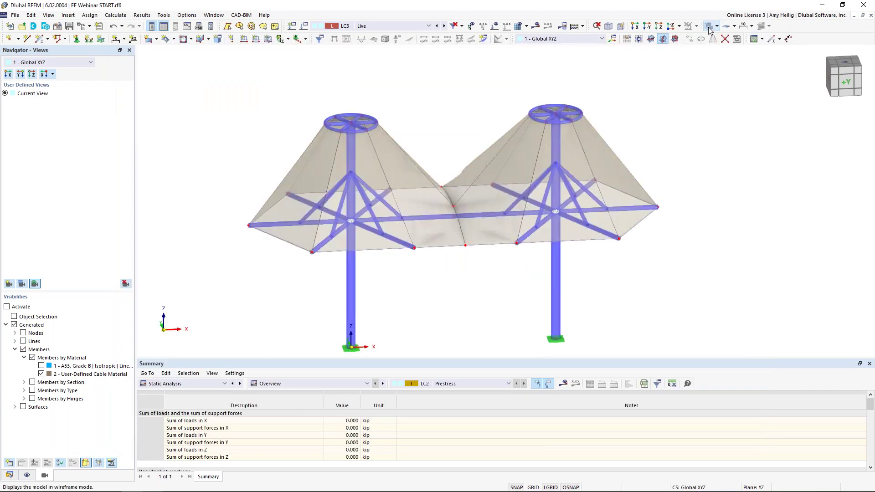
pyautogui.keyDown('ctrl'); pyautogui.moveTo(406, 116); pyautogui.dragTo(426, 98, button='middle'); pyautogui.keyUp('ctrl')
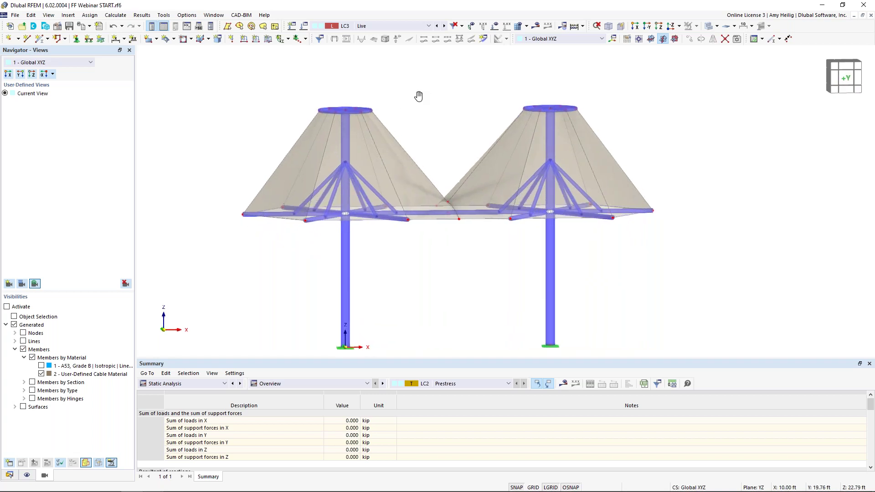
pyautogui.click(269, 39)
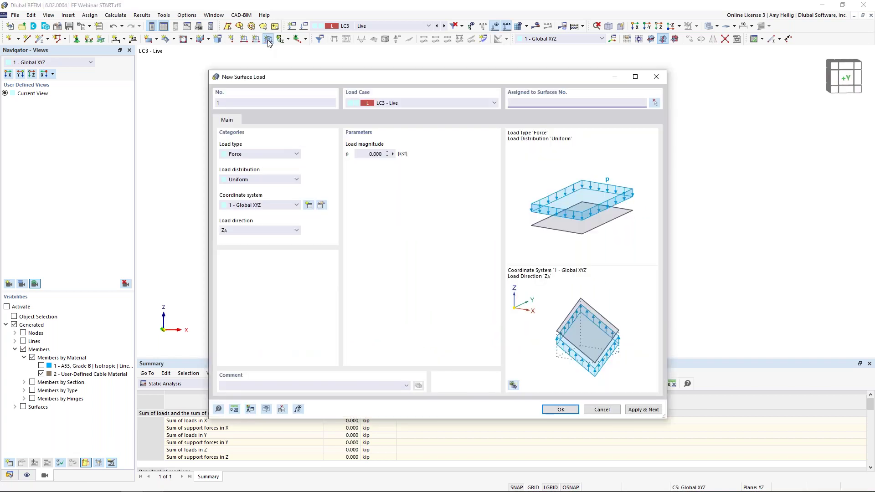
pyautogui.click(371, 154)
pyautogui.write('0.005')
pyautogui.click(255, 205)
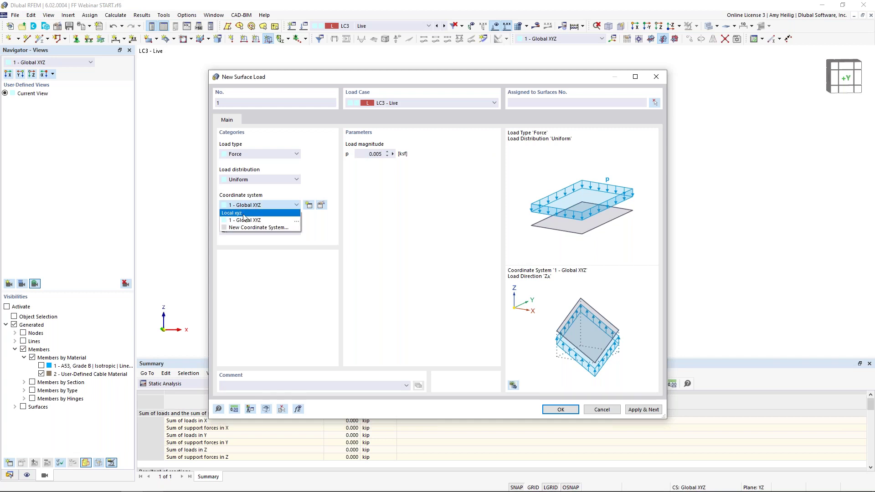
pyautogui.click(245, 214)
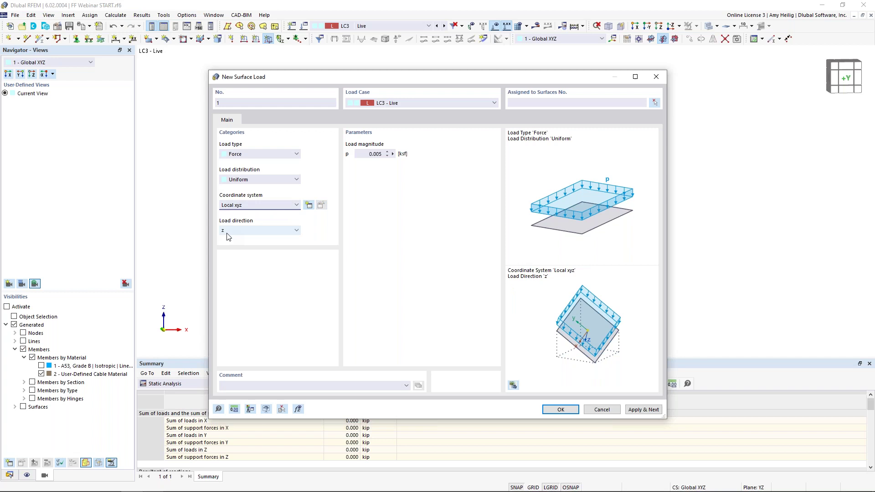
pyautogui.click(561, 410)
pyautogui.moveTo(700, 257); pyautogui.dragTo(226, 88)
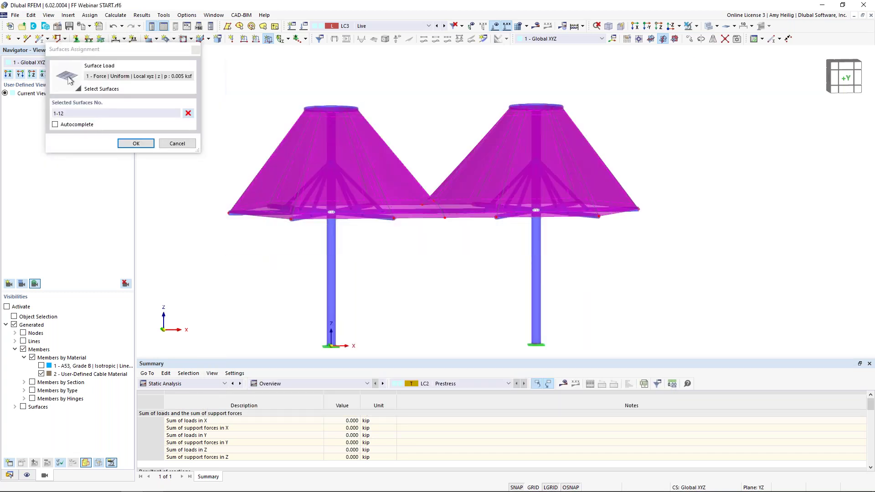
pyautogui.click(136, 144)
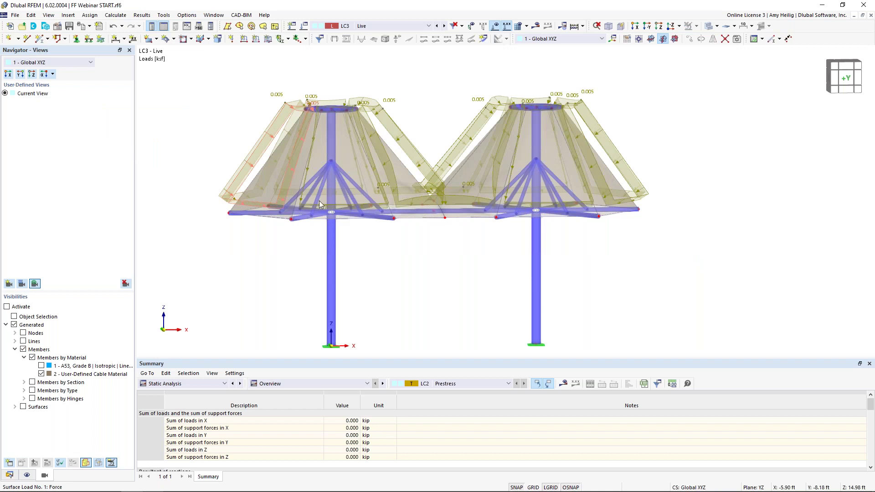
# Make both the Self-weight and Live load cases consider the initial state from LC2 - Prestress
pyautogui.moveTo(638, 171)
pyautogui.mouseDown(button='middle')
pyautogui.moveTo(621, 181)
pyautogui.moveTo(361, 180)
pyautogui.moveTo(541, 227)
pyautogui.moveTo(631, 170)
pyautogui.moveTo(652, 181)
pyautogui.mouseUp(button='middle')
pyautogui.click(305, 27)
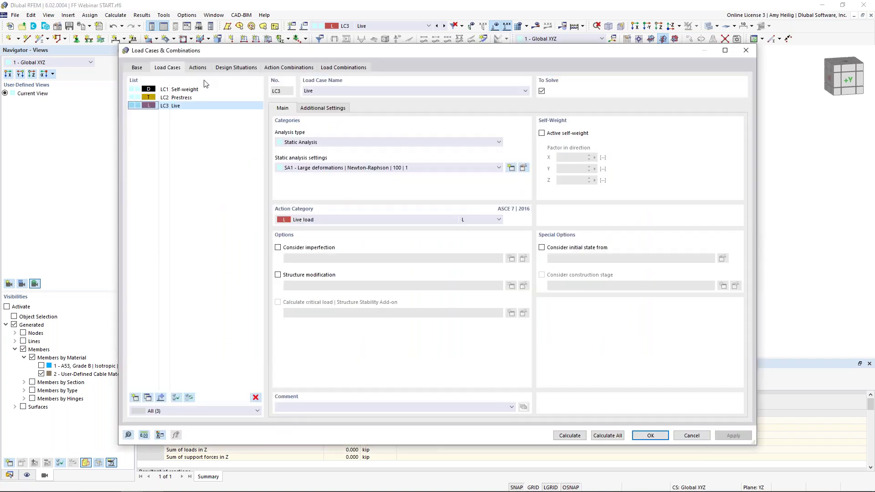
pyautogui.click(186, 89)
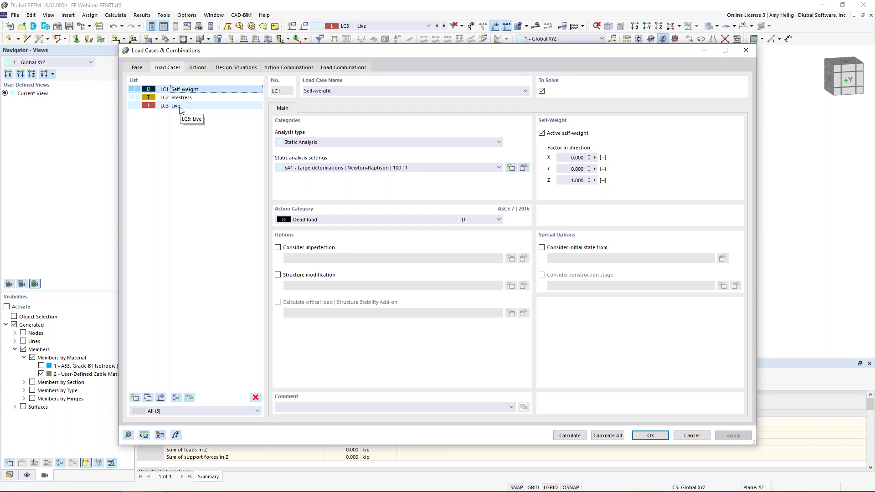
pyautogui.keyDown('ctrl'); pyautogui.click(180, 106); pyautogui.keyUp('ctrl')
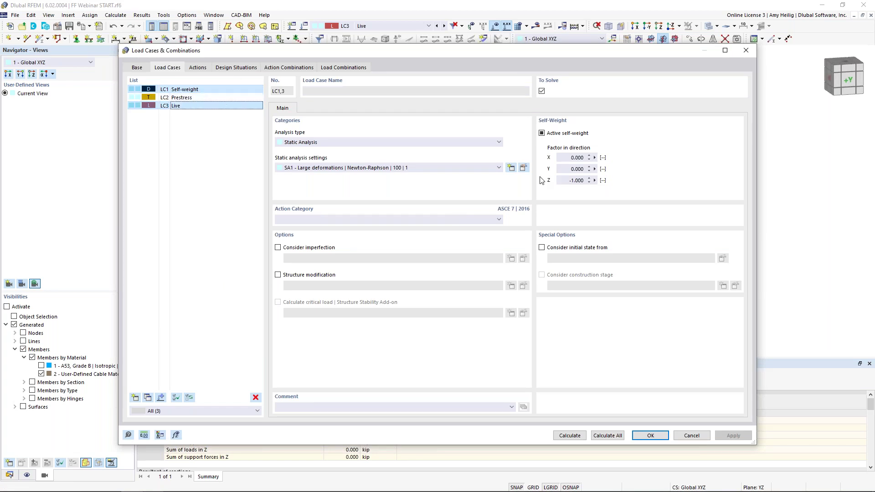
pyautogui.click(542, 248)
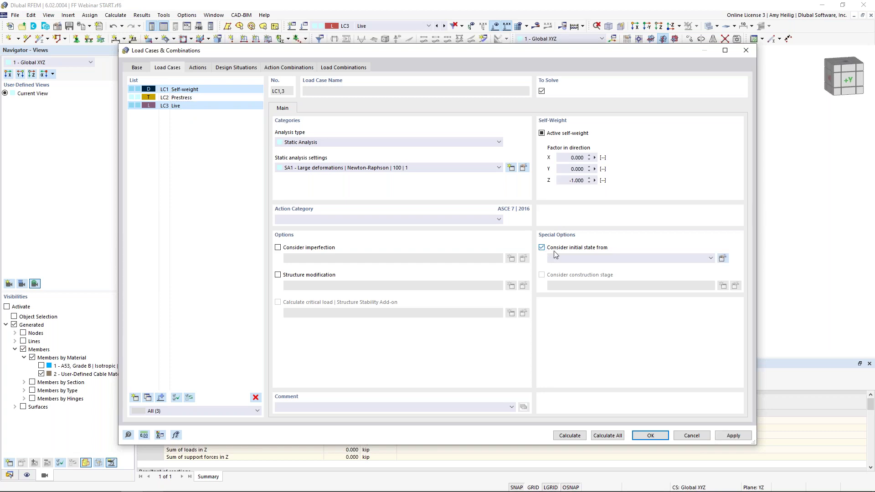
pyautogui.click(585, 258)
pyautogui.click(589, 274)
pyautogui.click(192, 137)
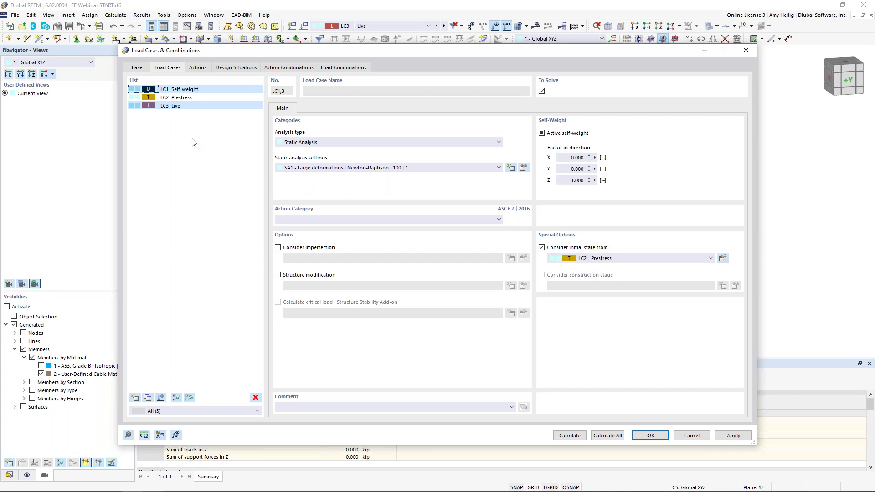
# Add a fourth load case named Wind with the Wind load action category
pyautogui.click(199, 106)
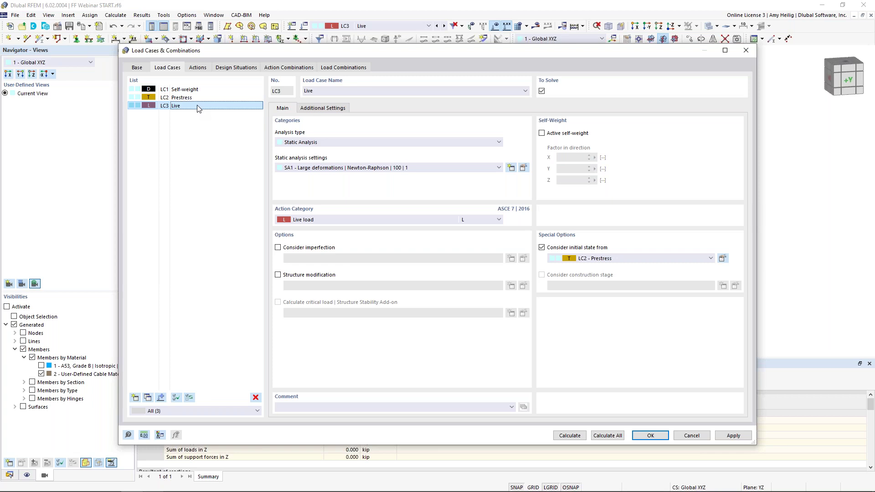
pyautogui.click(135, 397)
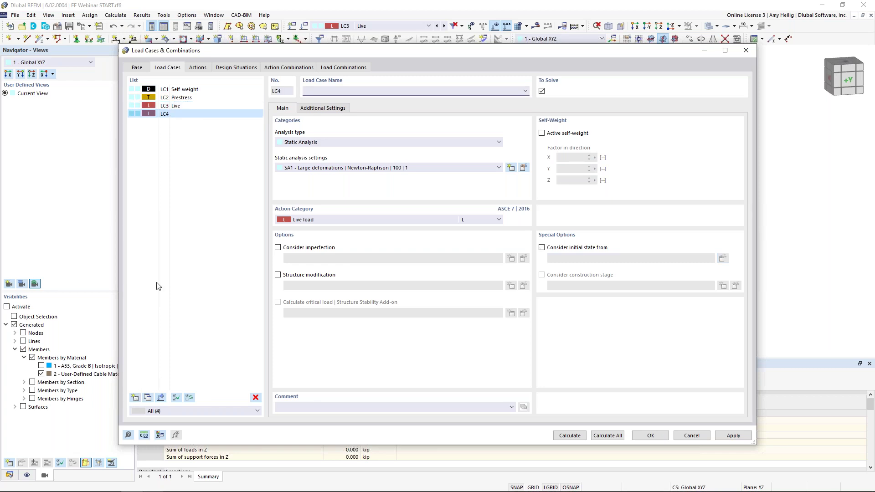
pyautogui.write('Wind')
pyautogui.click(330, 220)
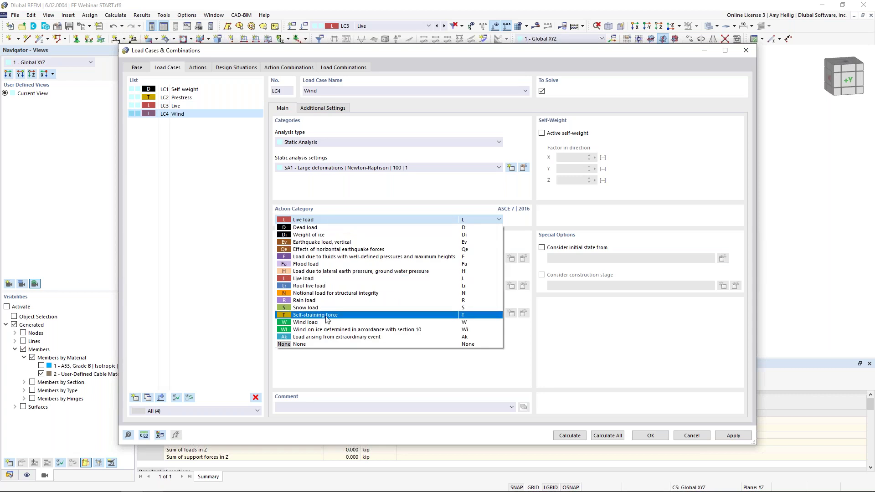
pyautogui.click(310, 322)
# Make the Wind load case consider the initial state from LC2 - Prestress and set its analysis type to Wind Simulation
pyautogui.click(542, 247)
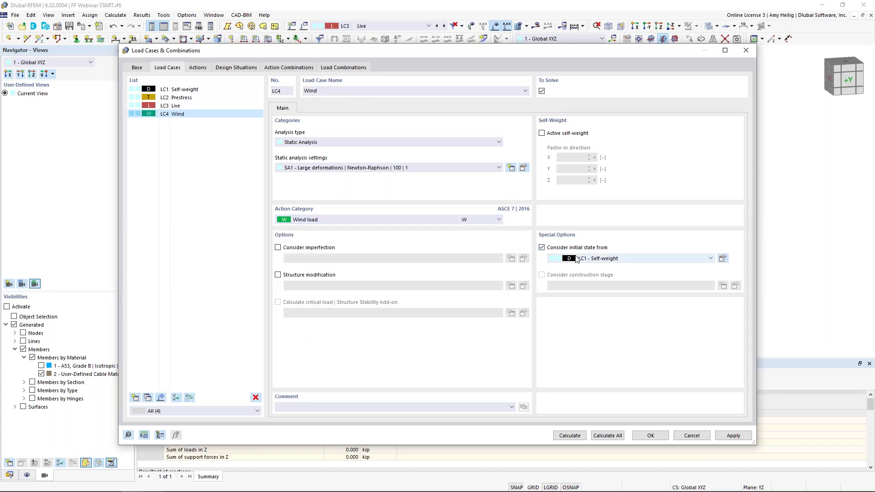
pyautogui.click(577, 259)
pyautogui.click(590, 273)
pyautogui.click(350, 142)
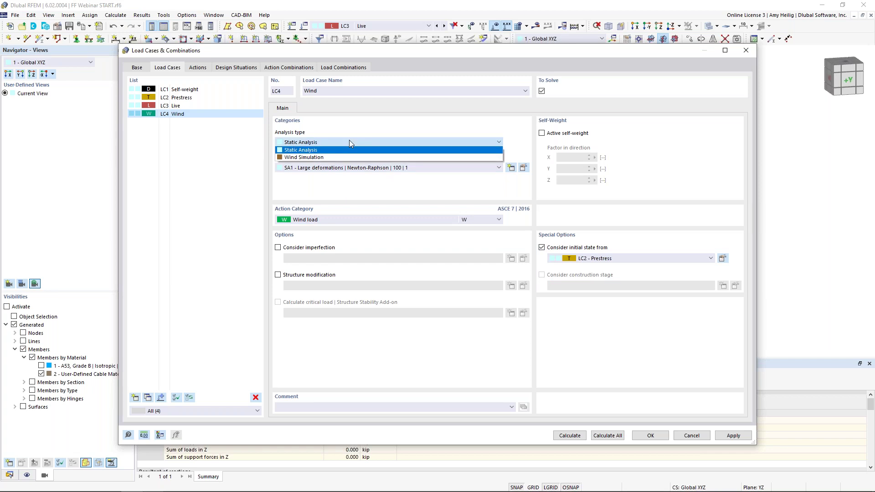
pyautogui.click(340, 157)
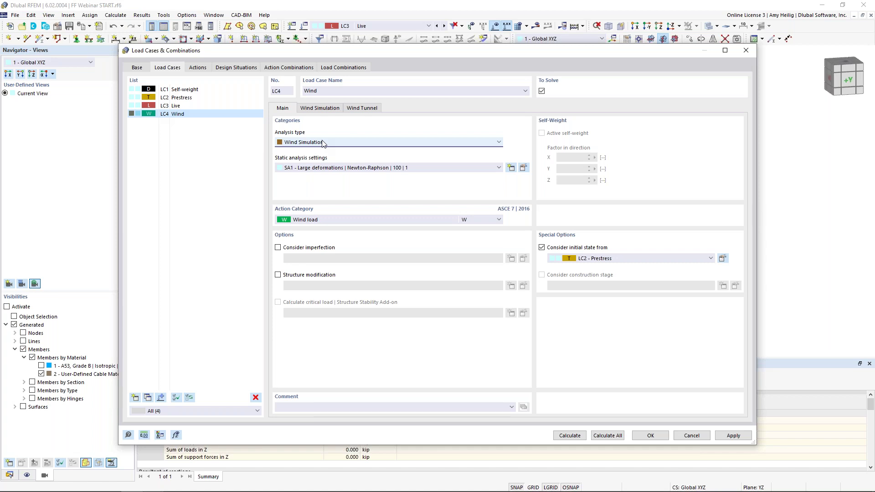
# Examine the wind simulation analysis settings with their steady flow parameters, and the ASCE 7 | 2016 wind profile
pyautogui.click(326, 110)
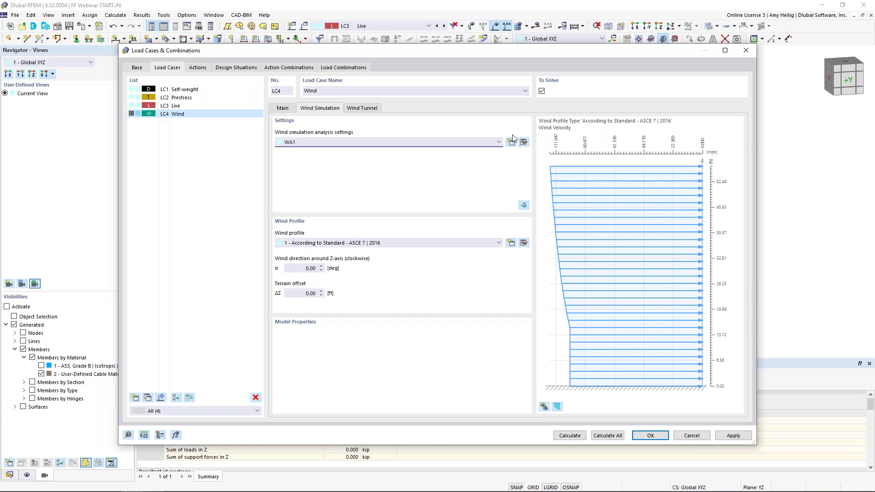
pyautogui.click(524, 143)
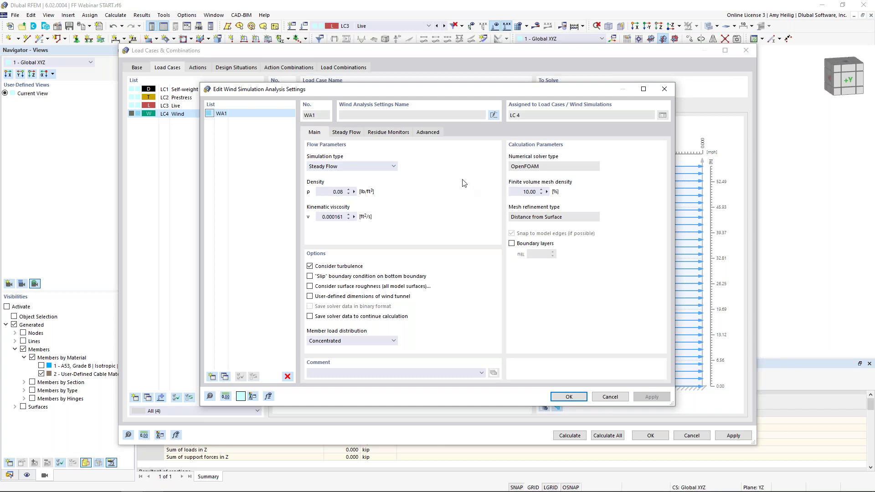
pyautogui.click(346, 132)
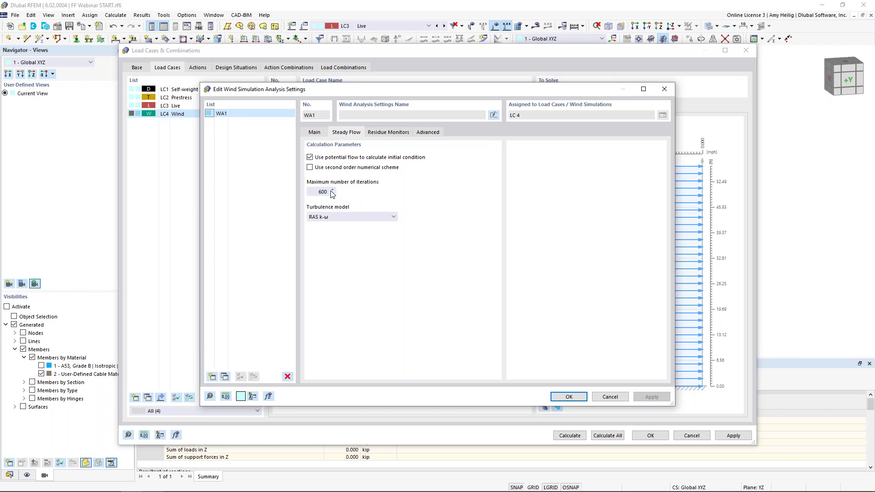
pyautogui.click(613, 397)
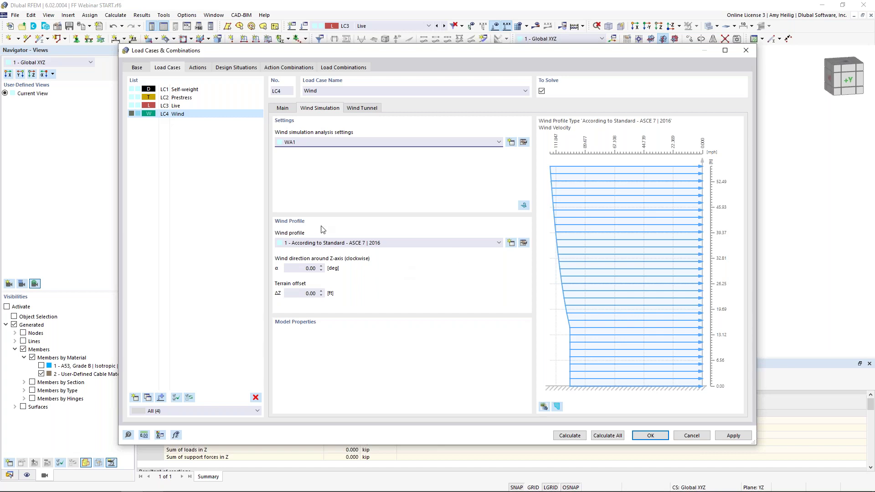
pyautogui.click(525, 246)
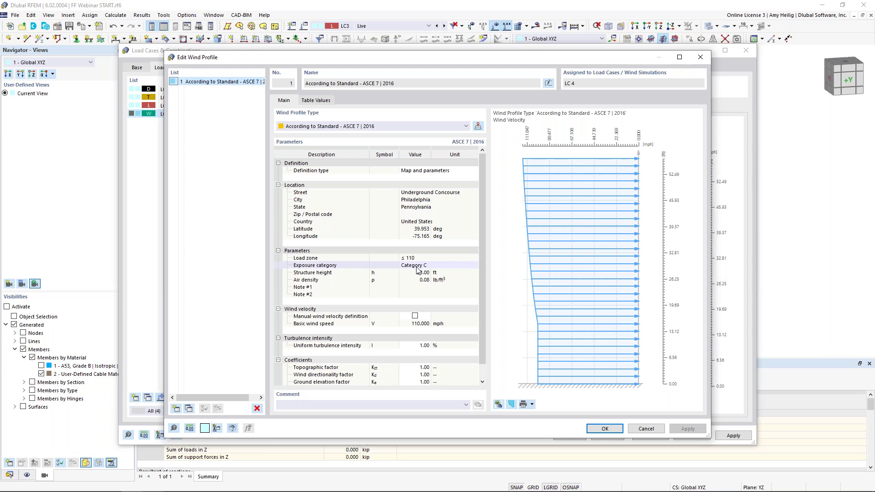
pyautogui.scroll(-1, 420, 280)
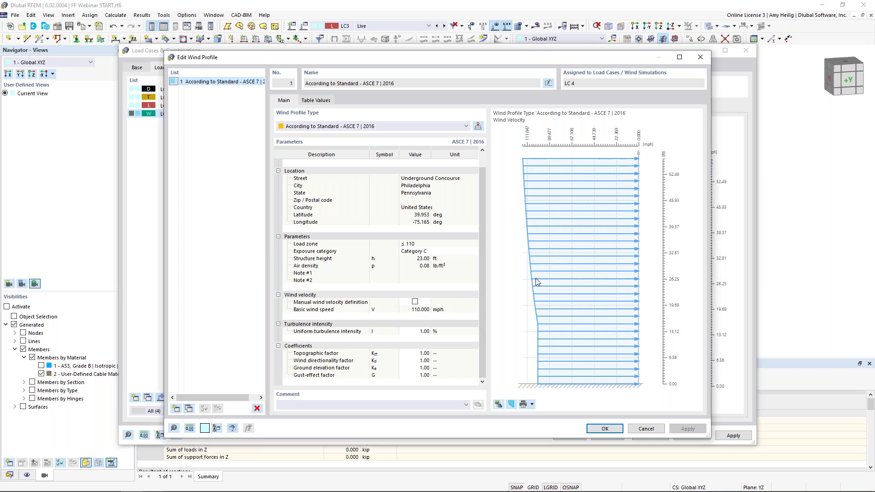
pyautogui.click(605, 428)
# Set the wind direction around the Z-axis to 90 degrees and open the Wind load case in RWIND
pyautogui.click(294, 271)
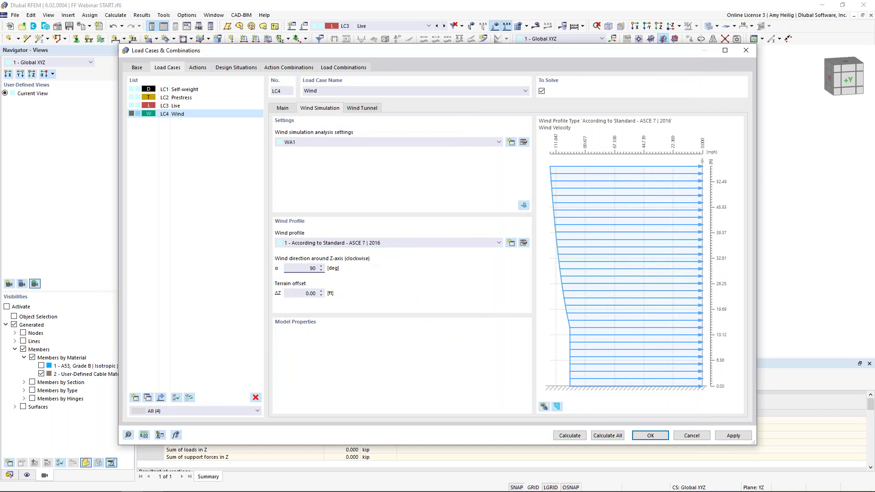
pyautogui.click(299, 295)
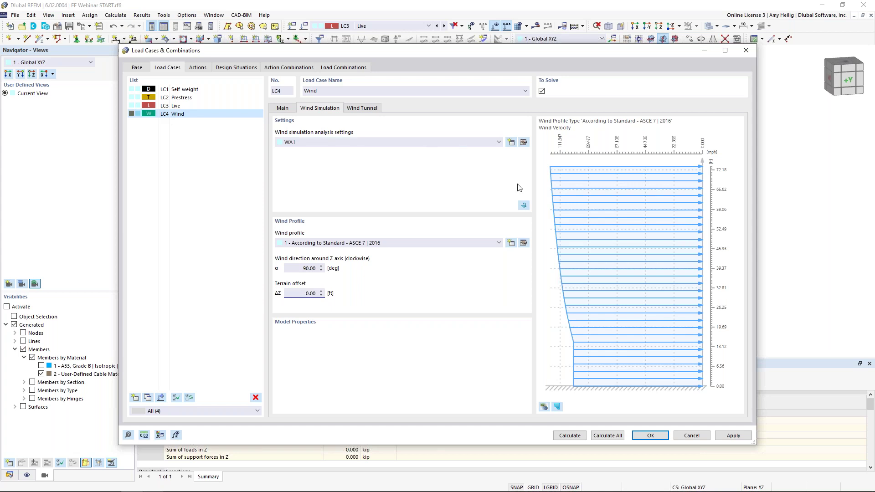
pyautogui.click(523, 206)
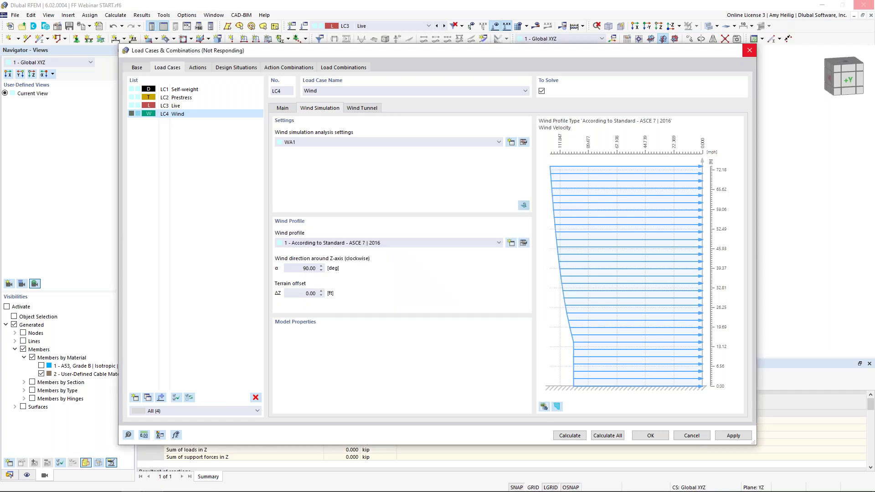
pyautogui.press('super+Tab')
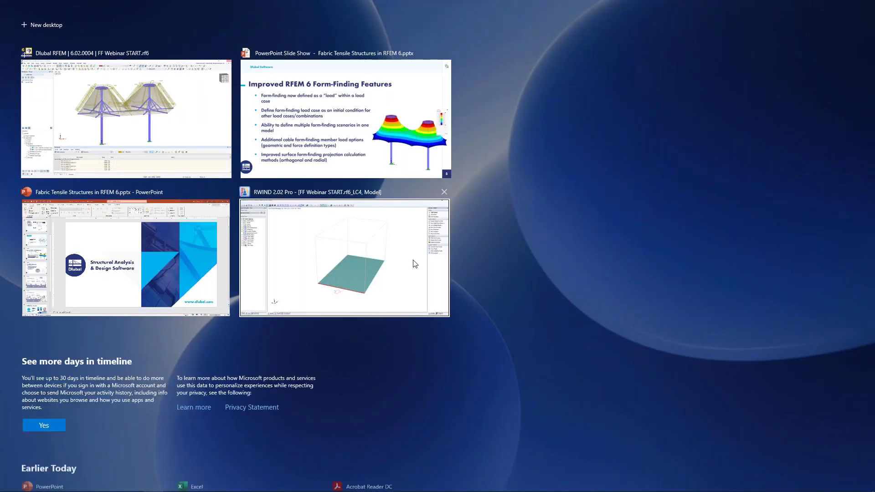
pyautogui.press('Escape')
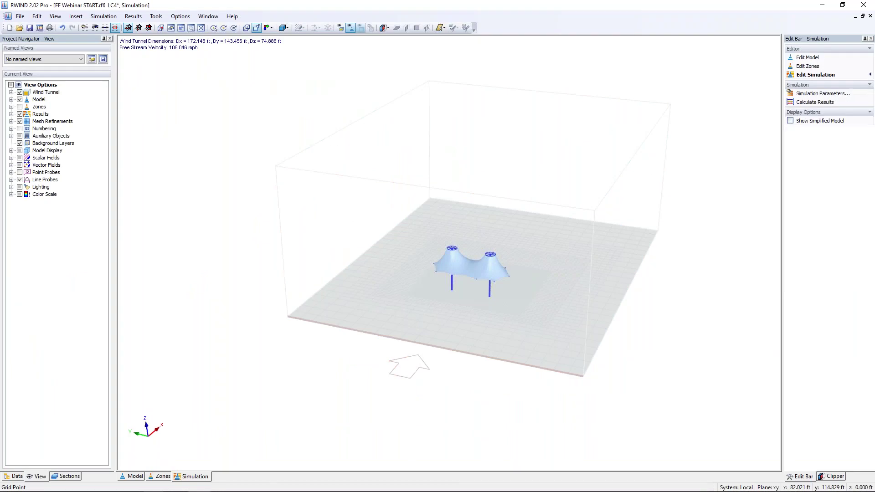
# Calculate the steady-flow wind results and examine the canopy and wind tunnel in the simulation and model views
pyautogui.moveTo(597, 334); pyautogui.dragTo(561, 329, button='middle')
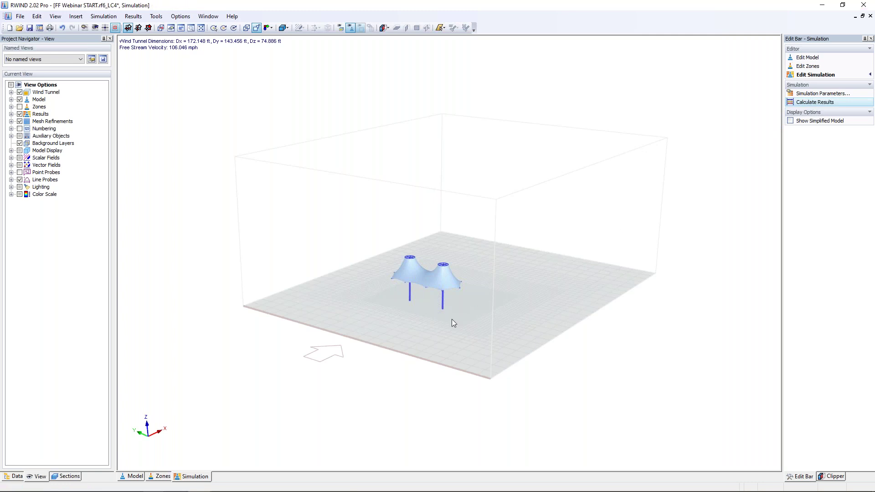
pyautogui.scroll(10, 424, 290)
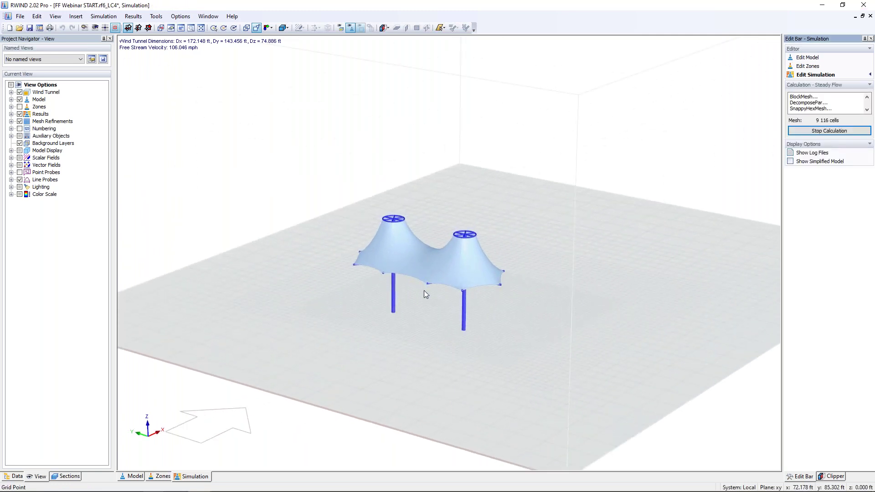
pyautogui.moveTo(423, 299); pyautogui.dragTo(526, 316, button='middle')
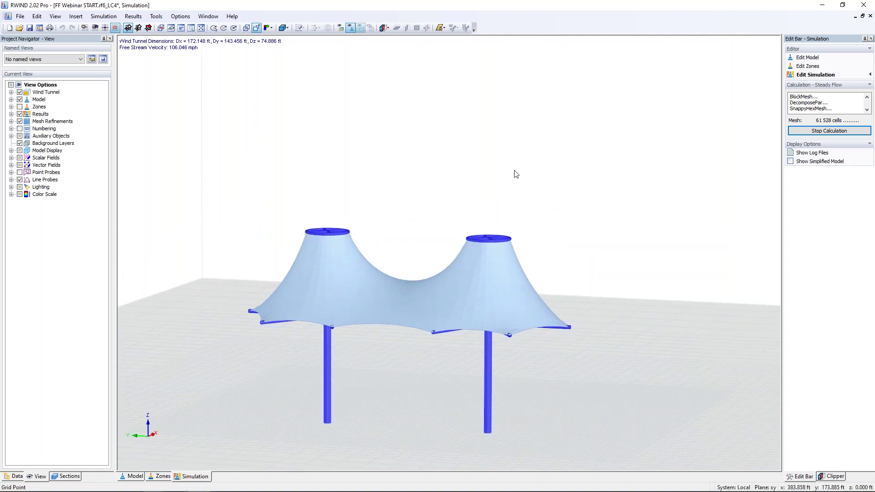
pyautogui.scroll(-3, 499, 160)
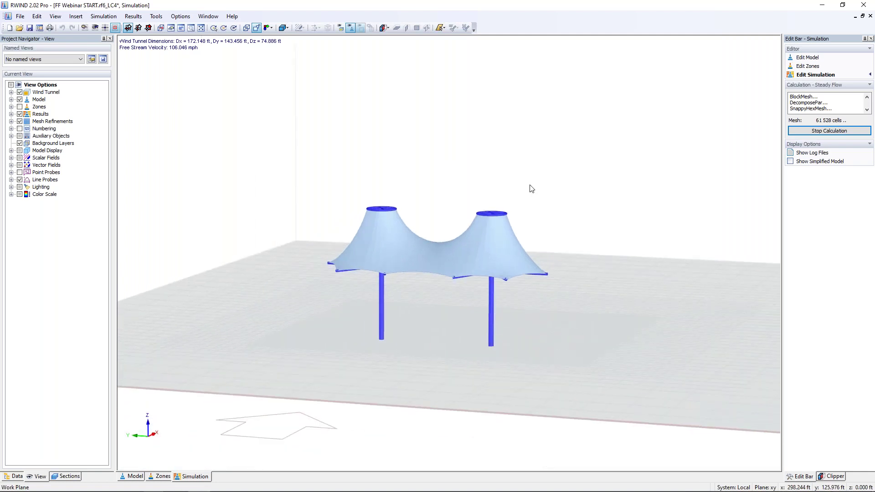
pyautogui.scroll(-4, 531, 189)
pyautogui.keyDown('ctrl'); pyautogui.moveTo(546, 198); pyautogui.dragTo(485, 216, button='middle'); pyautogui.keyUp('ctrl')
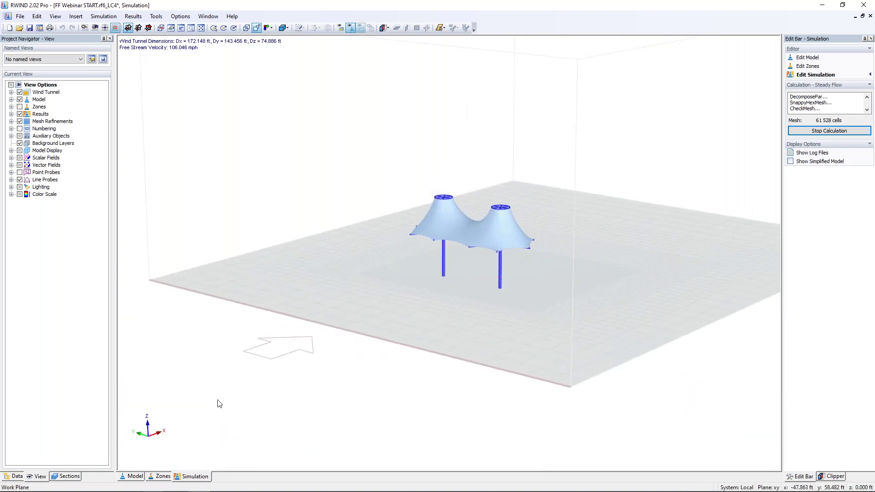
pyautogui.click(133, 476)
pyautogui.scroll(-1, 283, 245)
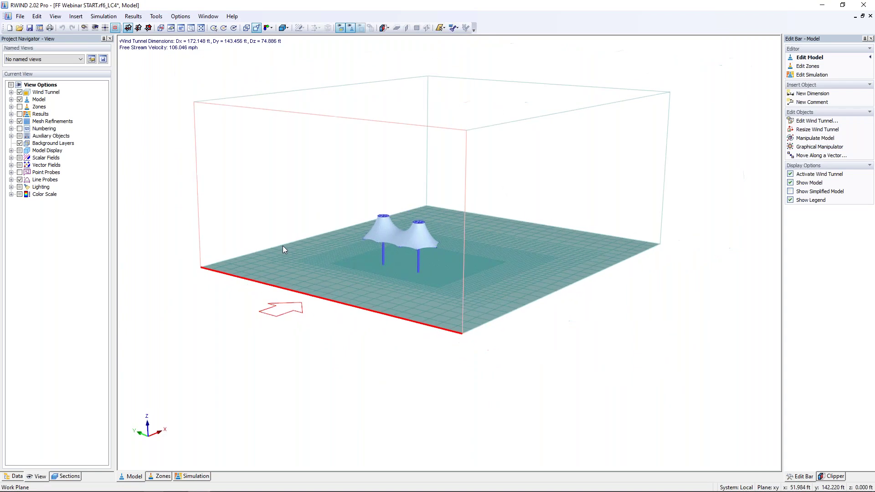
# Examine the double-cone canopy up close and its placement inside the wind tunnel in the model view
pyautogui.moveTo(396, 277); pyautogui.dragTo(334, 330, button='middle')
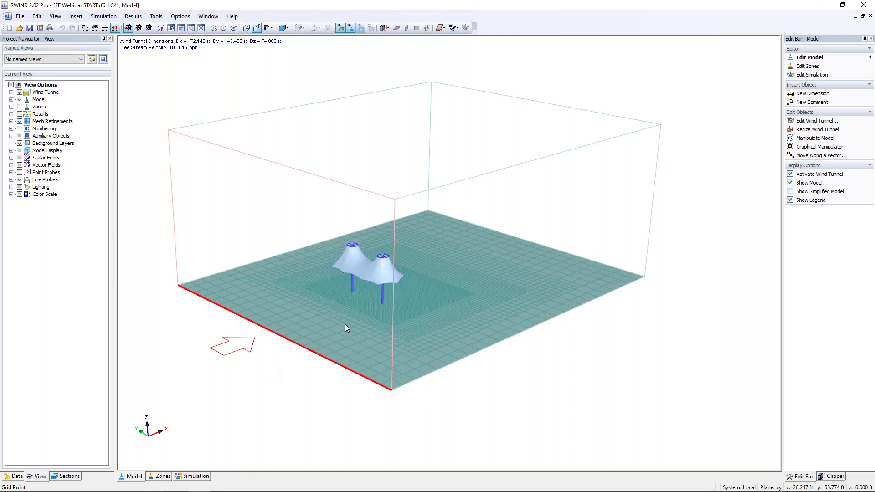
pyautogui.scroll(2, 349, 320)
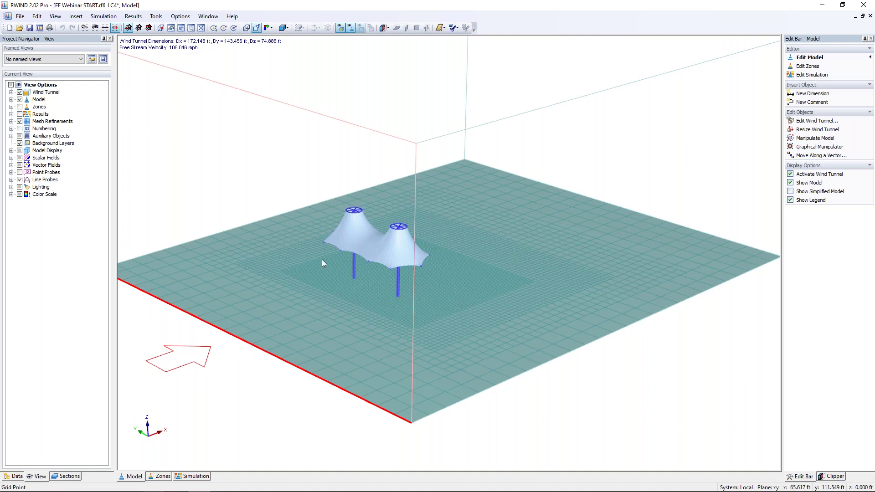
pyautogui.scroll(4, 349, 277)
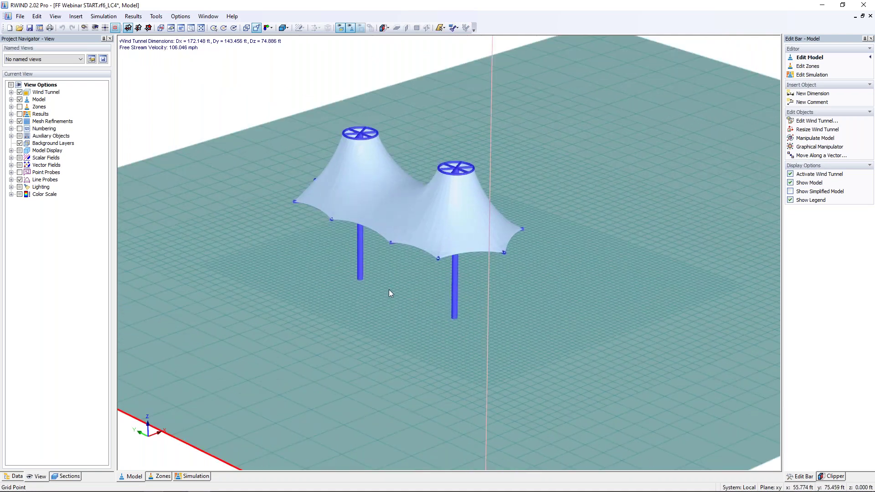
pyautogui.scroll(-5, 389, 290)
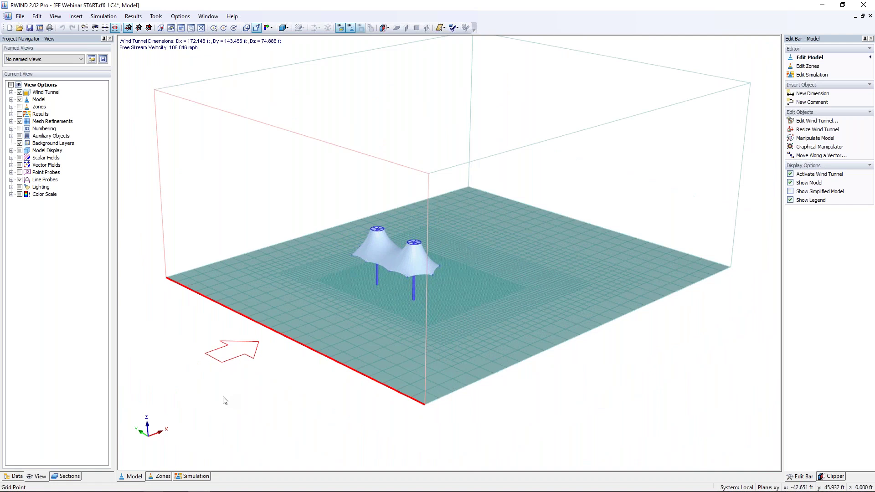
# Examine the canopy's surface mesh and the supporting frame beneath it in the zones view
pyautogui.click(162, 477)
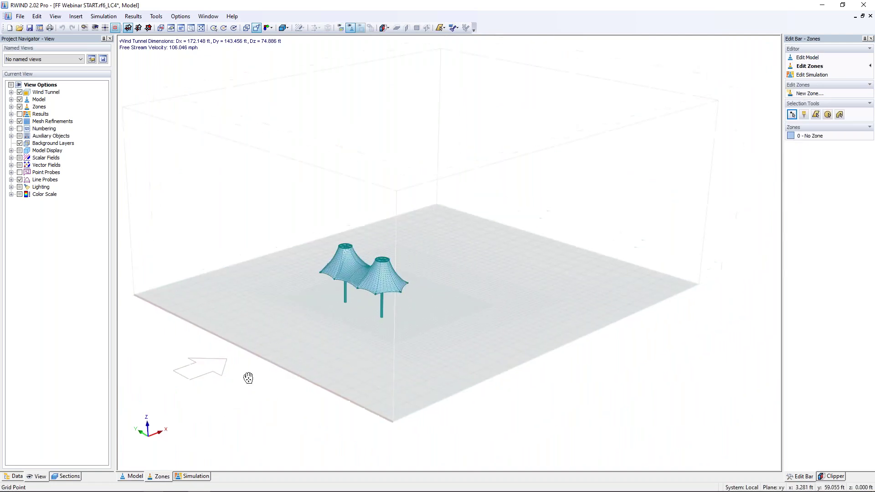
pyautogui.scroll(2, 278, 347)
pyautogui.scroll(2, 297, 307)
pyautogui.scroll(8, 297, 307)
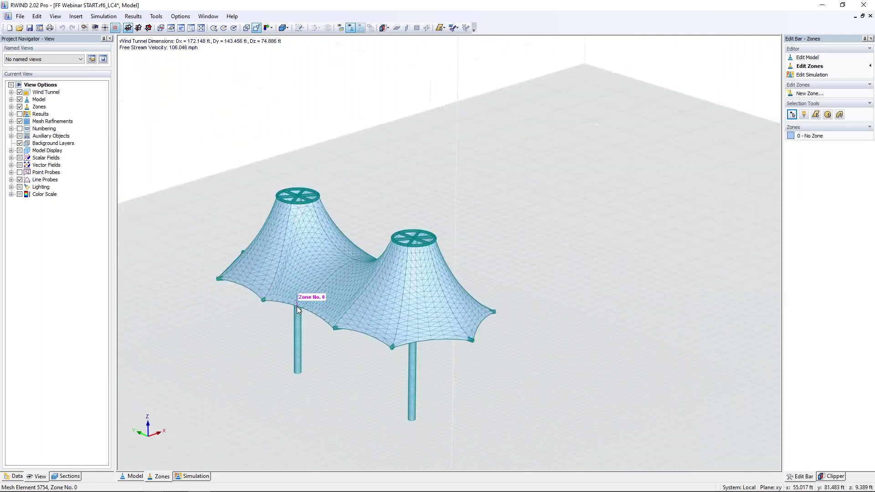
pyautogui.scroll(1, 300, 340)
pyautogui.keyDown('ctrl'); pyautogui.moveTo(300, 340); pyautogui.dragTo(458, 187, button='middle'); pyautogui.keyUp('ctrl')
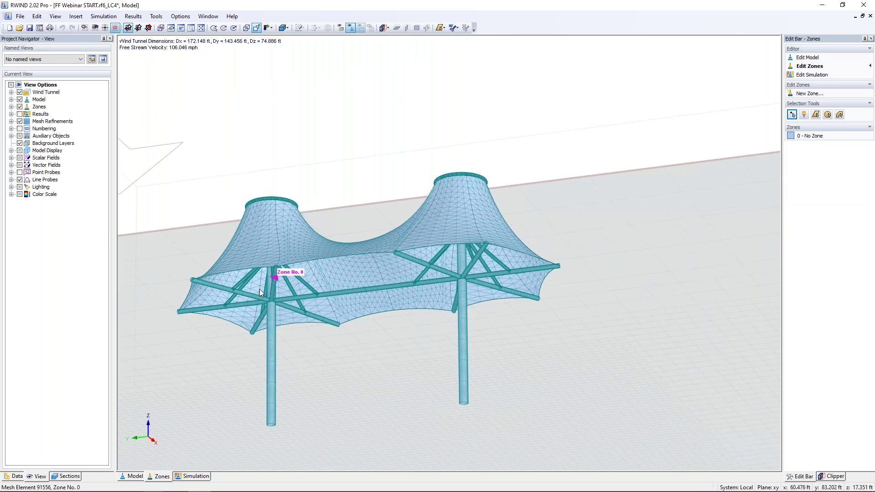
pyautogui.scroll(4, 248, 299)
pyautogui.scroll(-5, 276, 295)
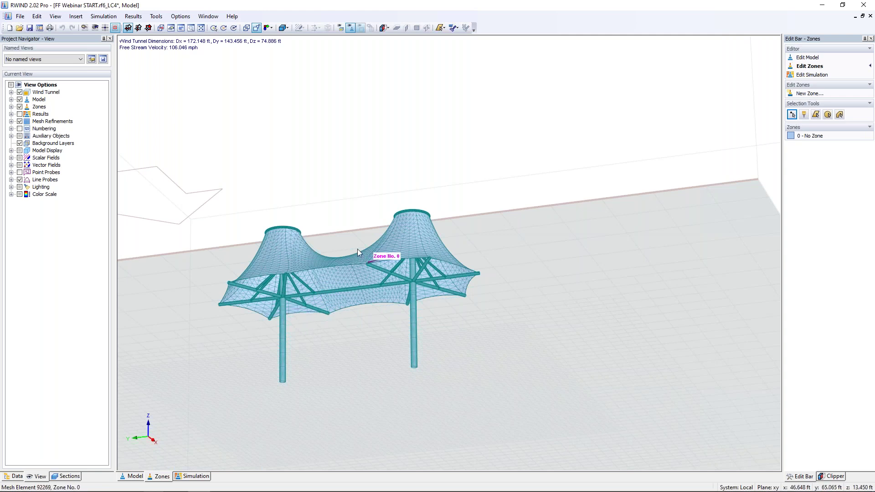
pyautogui.scroll(-5, 357, 250)
pyautogui.keyDown('ctrl'); pyautogui.moveTo(357, 254); pyautogui.dragTo(295, 345, button='middle'); pyautogui.keyUp('ctrl')
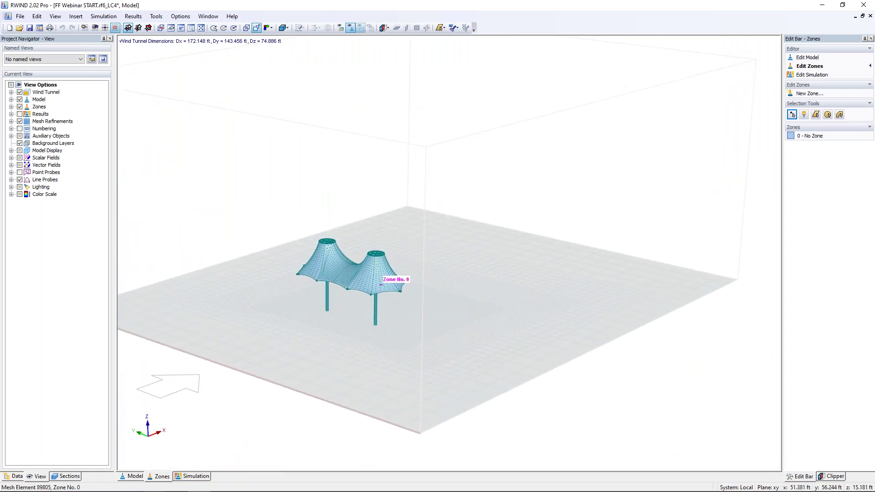
# Keep RWIND open after the calculation and examine the surface pressures on the upper side and underside of the canopy
pyautogui.click(194, 476)
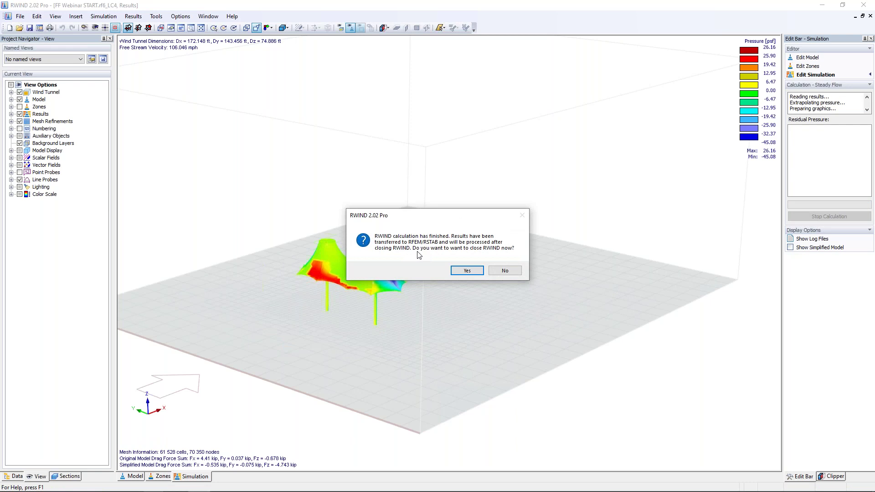
pyautogui.click(504, 272)
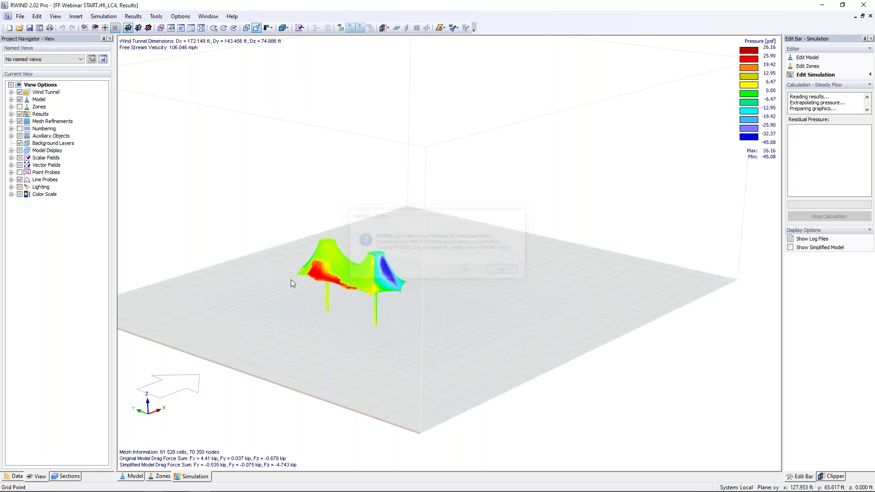
pyautogui.scroll(5, 317, 281)
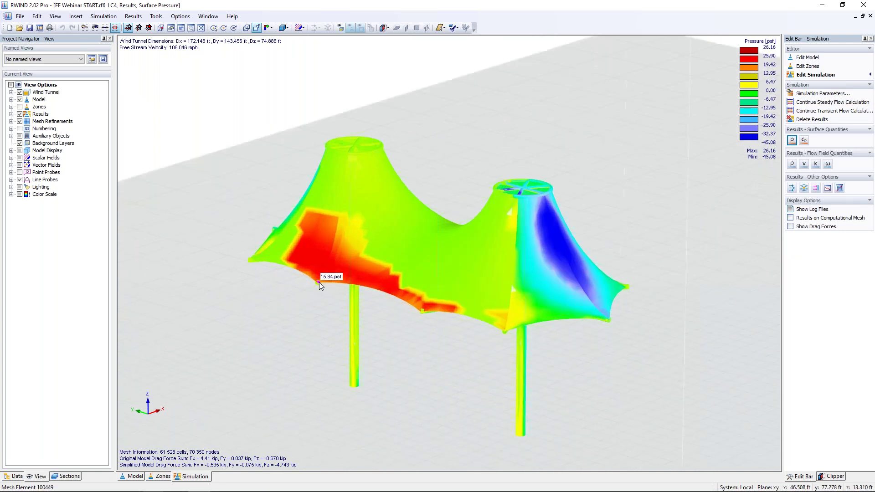
pyautogui.scroll(4, 319, 282)
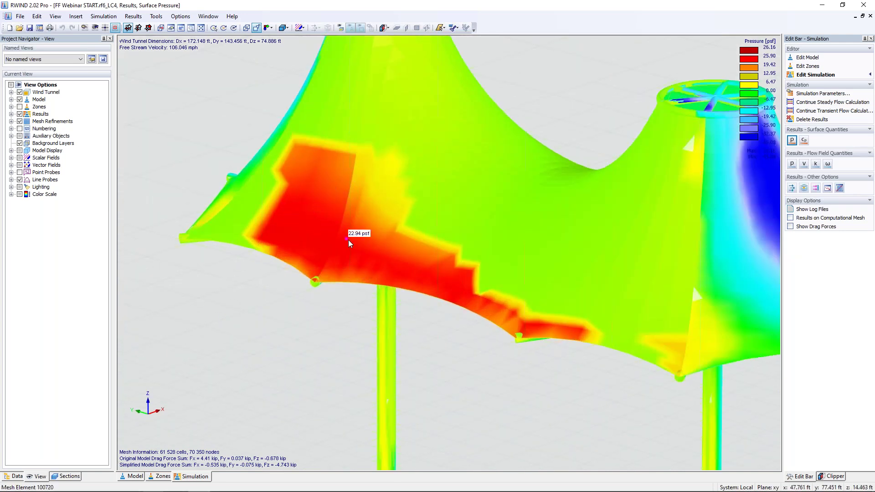
pyautogui.scroll(-4, 358, 245)
pyautogui.keyDown('ctrl'); pyautogui.moveTo(425, 338); pyautogui.dragTo(502, 135, button='middle'); pyautogui.keyUp('ctrl')
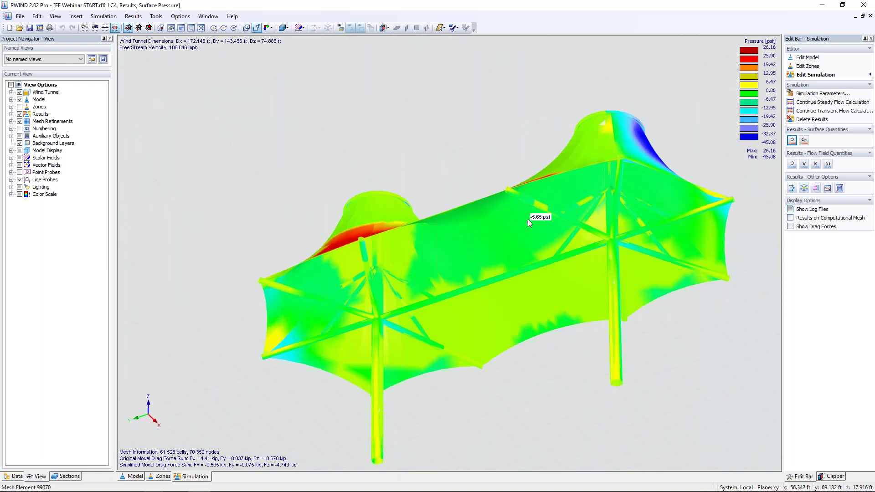
pyautogui.scroll(-6, 528, 220)
pyautogui.keyDown('ctrl'); pyautogui.moveTo(522, 179); pyautogui.dragTo(373, 428, button='middle'); pyautogui.keyUp('ctrl')
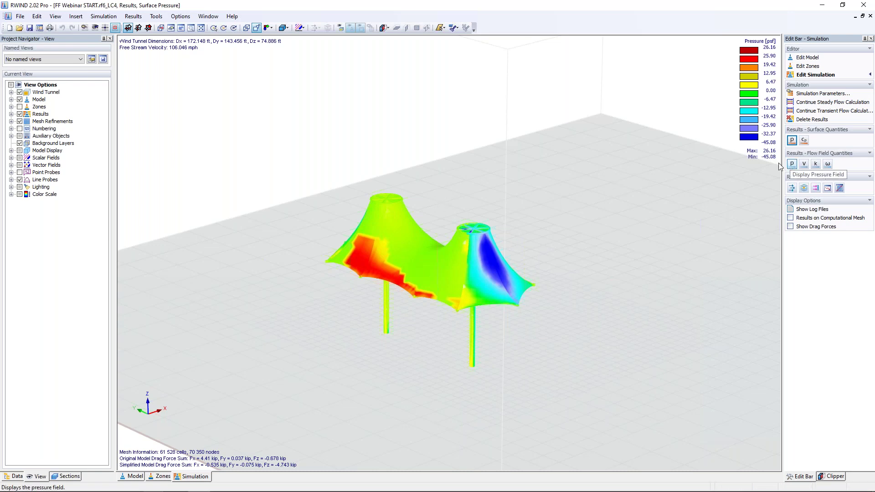
# Display the pressure field and then the velocity field on a section plane, shifting the plane through the canopy
pyautogui.click(793, 165)
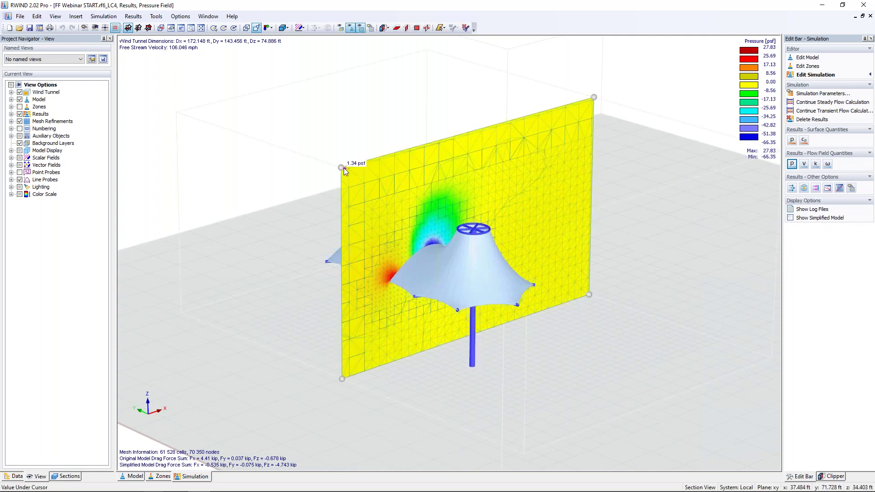
pyautogui.moveTo(341, 168)
pyautogui.mouseDown()
pyautogui.moveTo(327, 157)
pyautogui.moveTo(362, 149)
pyautogui.moveTo(318, 160)
pyautogui.moveTo(343, 182)
pyautogui.moveTo(331, 171)
pyautogui.mouseUp()
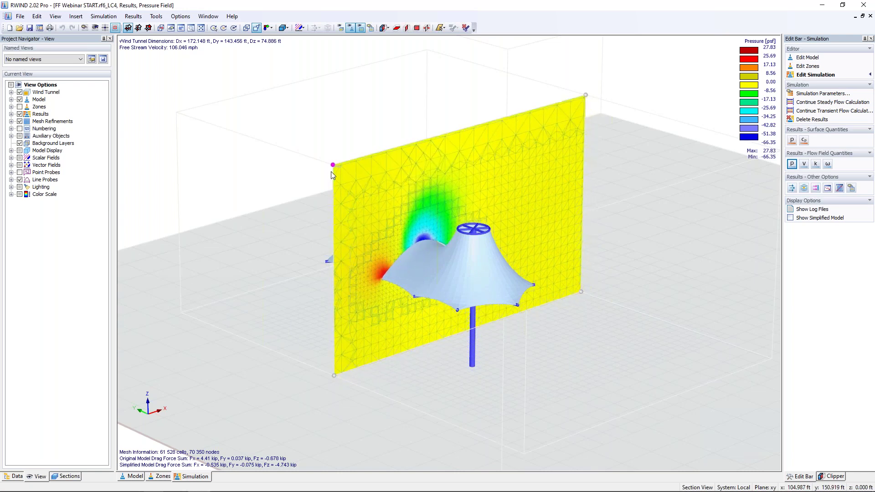
pyautogui.click(804, 165)
pyautogui.moveTo(334, 163); pyautogui.dragTo(359, 187)
# Display the velocity vectors on the section plane and shift the plane to inspect the flow around the cones
pyautogui.click(792, 188)
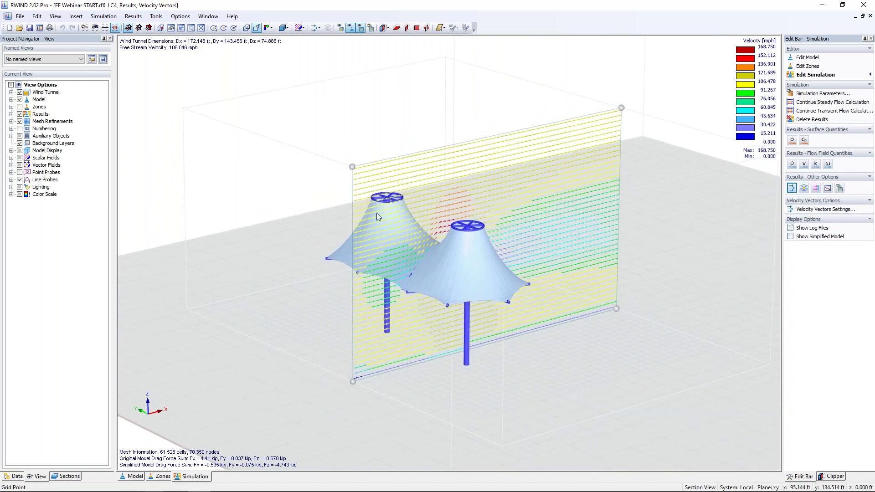
pyautogui.scroll(5, 376, 211)
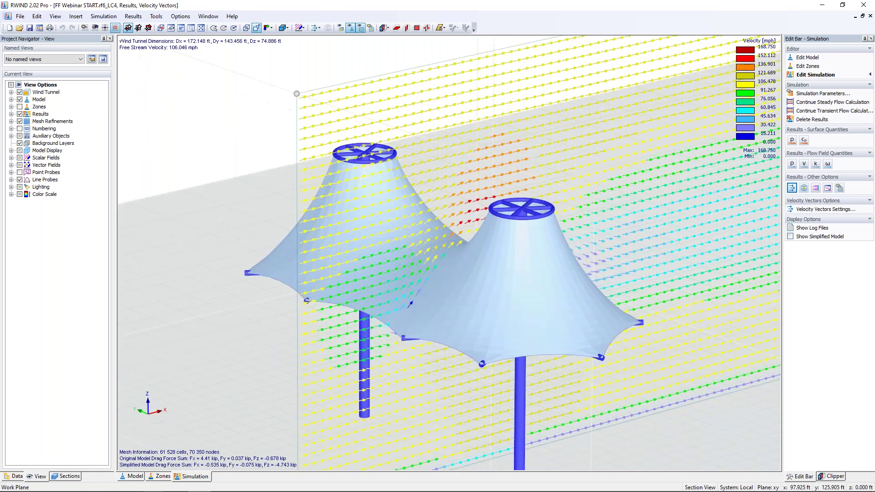
pyautogui.moveTo(296, 94); pyautogui.dragTo(246, 76)
# Display the wind streamlines, watch their flow animation around the canopy, and turn the animation off
pyautogui.click(805, 188)
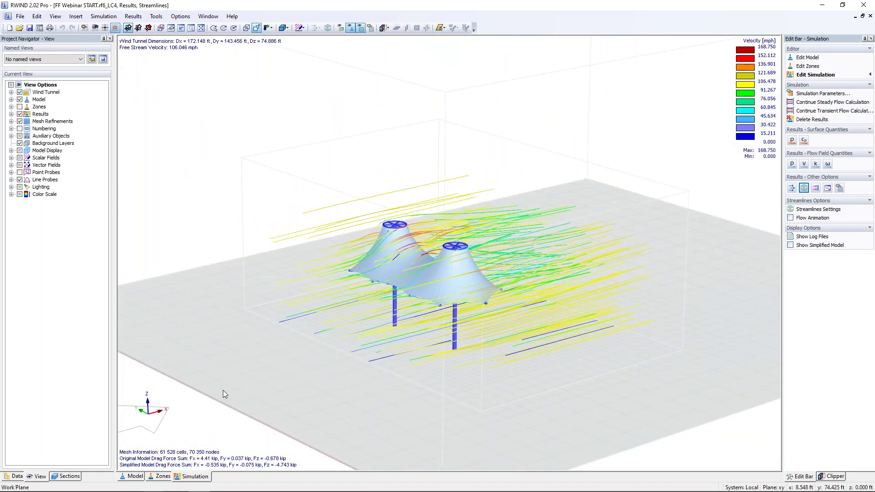
pyautogui.click(790, 218)
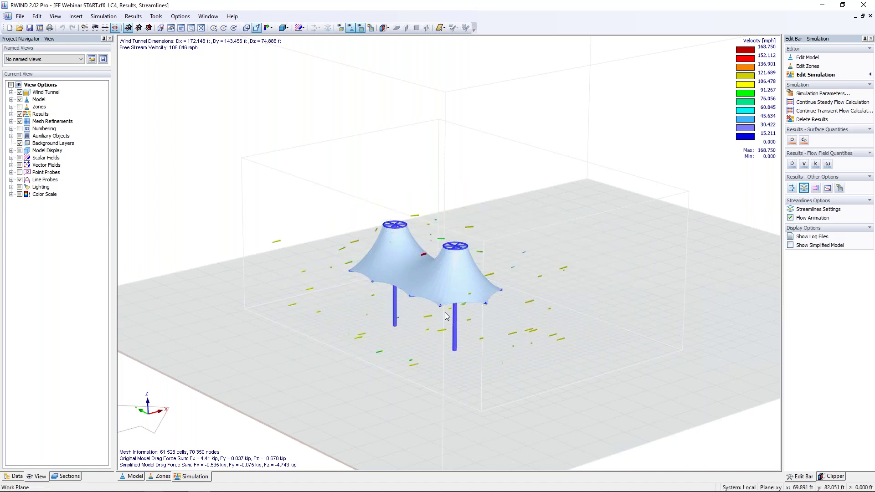
pyautogui.scroll(3, 405, 287)
pyautogui.scroll(5, 406, 288)
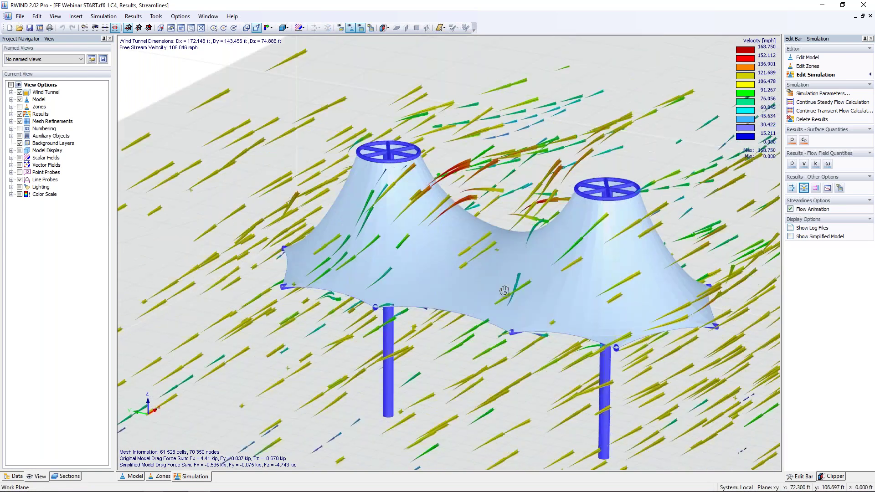
pyautogui.keyDown('ctrl'); pyautogui.moveTo(505, 291); pyautogui.dragTo(381, 301, button='middle'); pyautogui.keyUp('ctrl')
pyautogui.scroll(-2, 381, 301)
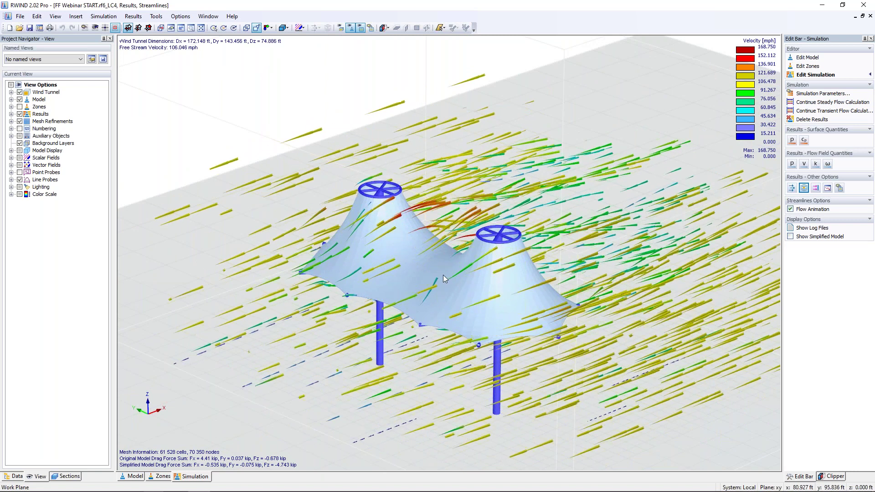
pyautogui.scroll(-1, 444, 275)
pyautogui.moveTo(446, 275); pyautogui.dragTo(413, 249, button='middle')
pyautogui.scroll(-2, 414, 248)
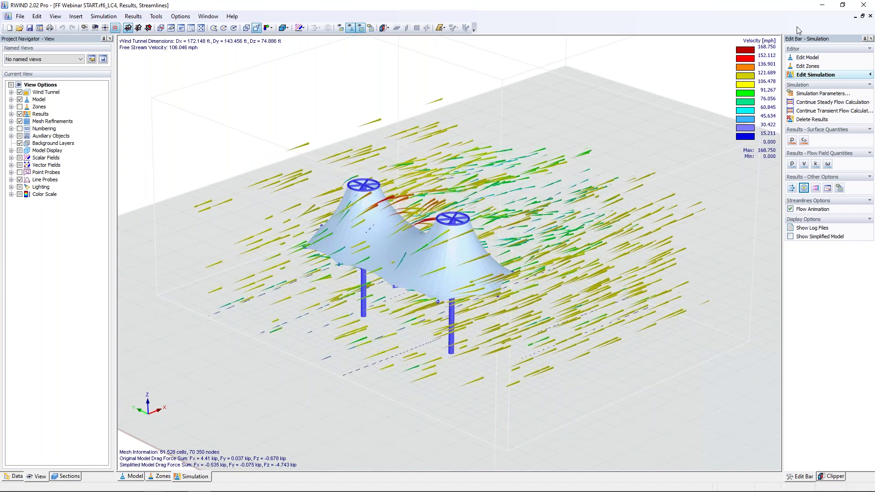
pyautogui.click(790, 209)
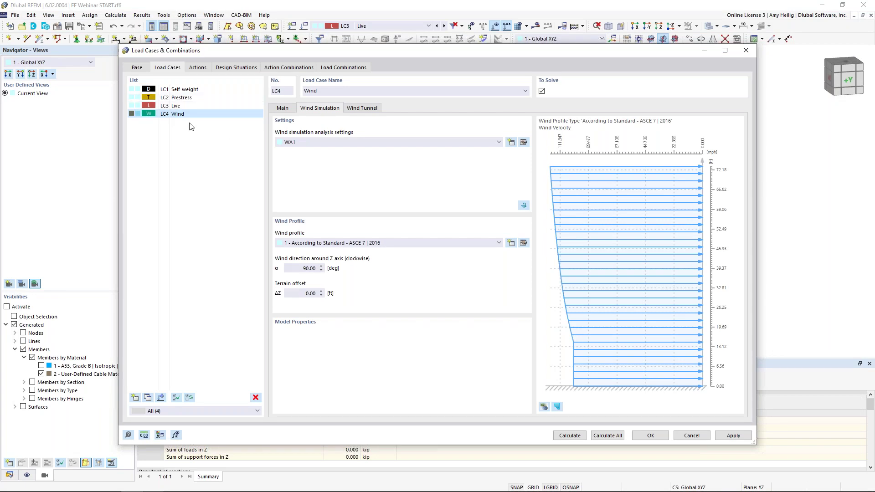
# Review the ASCE 7 2016 combination settings and deactivate the Self-straining force action A2
pyautogui.click(139, 69)
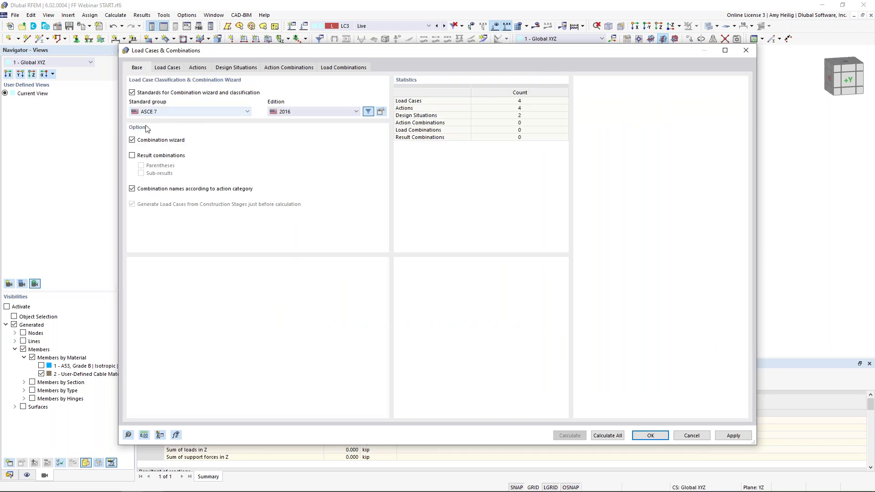
pyautogui.click(197, 67)
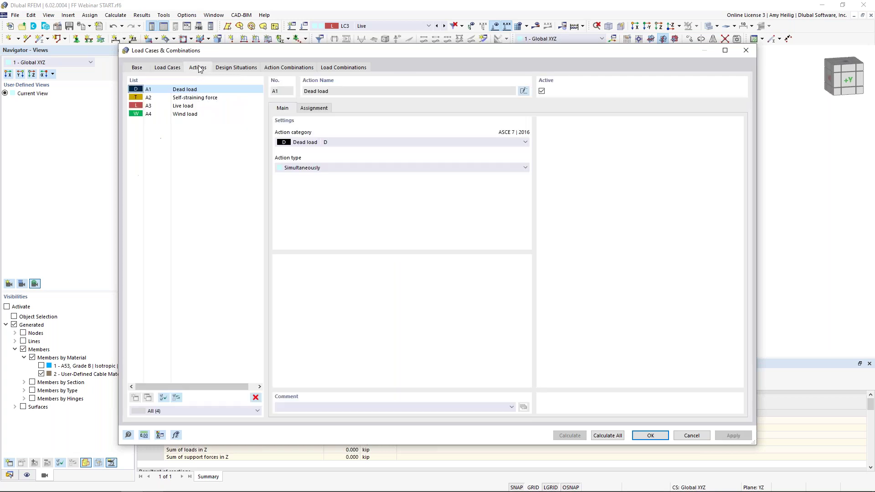
pyautogui.click(215, 97)
pyautogui.click(542, 91)
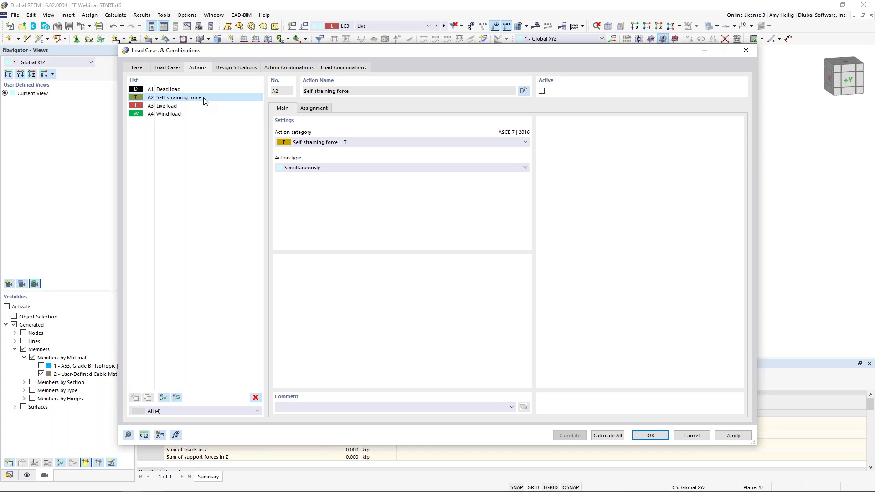
# Make the design situations' combination wizard consider the initial state from LC2 - Prestress and generate the load combinations
pyautogui.click(237, 68)
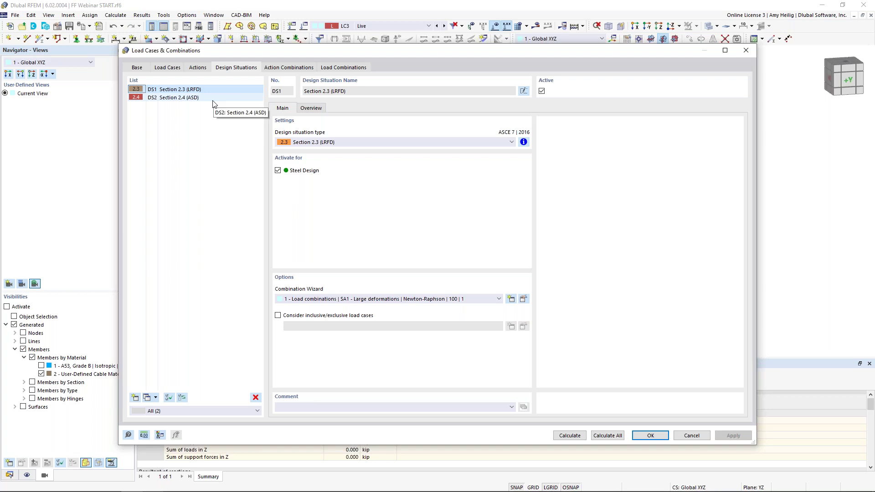
pyautogui.click(524, 299)
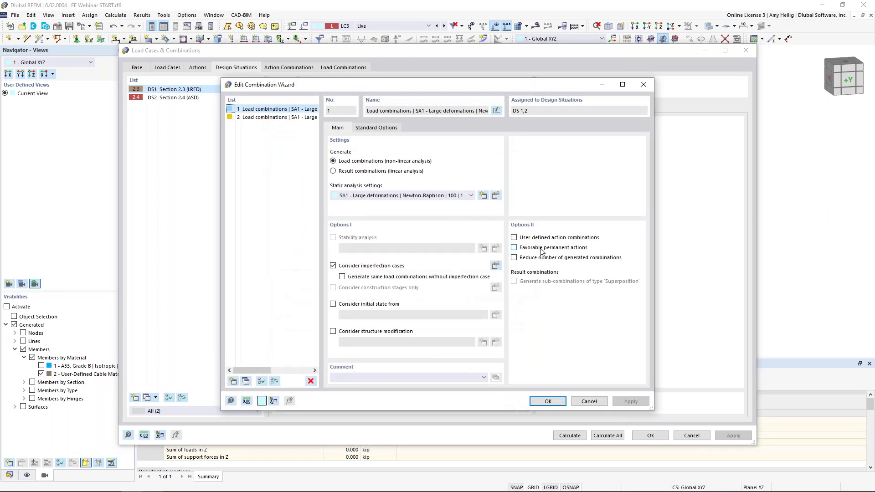
pyautogui.click(333, 304)
pyautogui.click(387, 316)
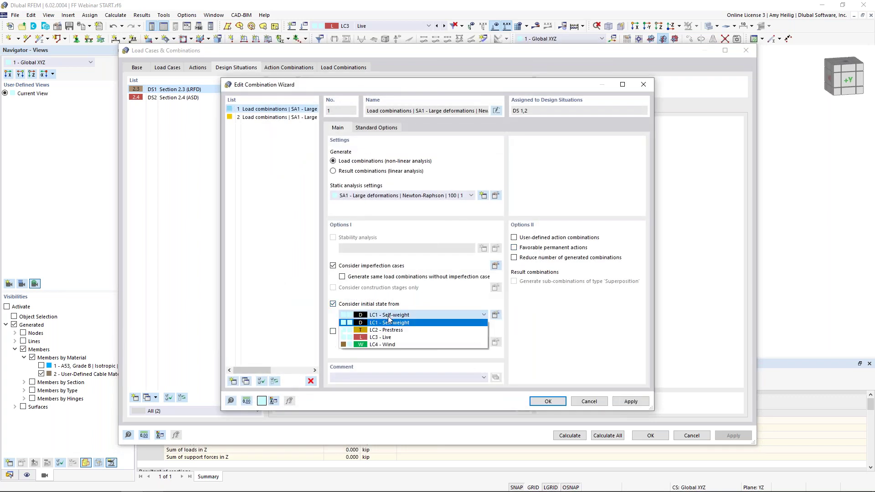
pyautogui.click(412, 330)
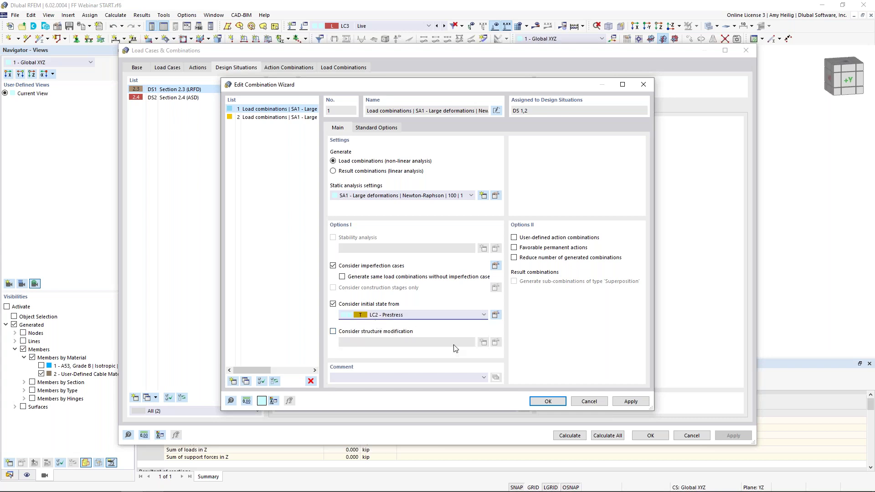
pyautogui.click(538, 403)
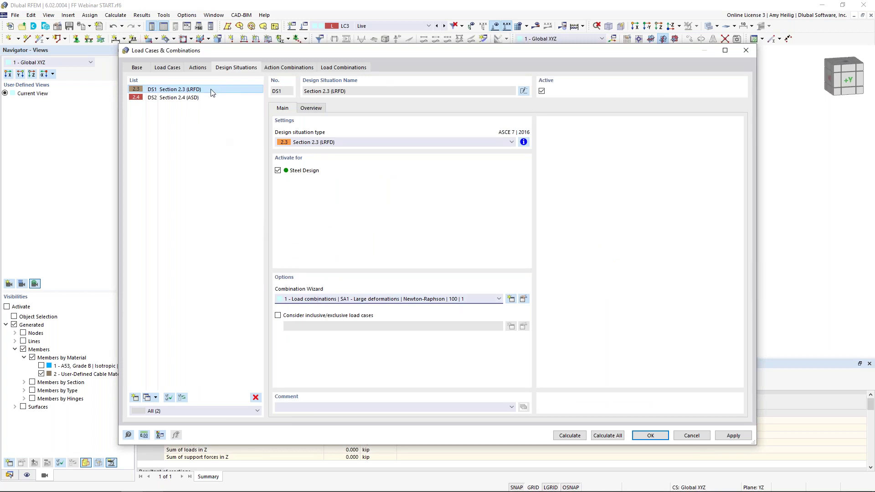
pyautogui.click(199, 99)
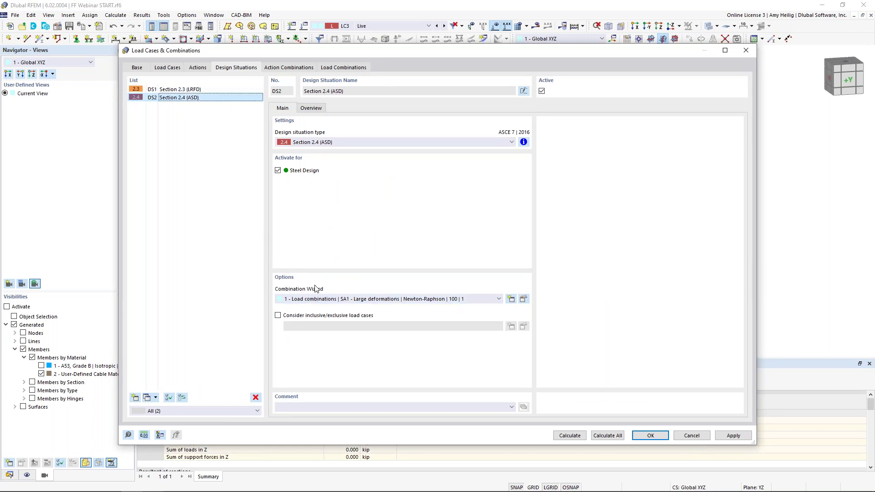
pyautogui.click(358, 69)
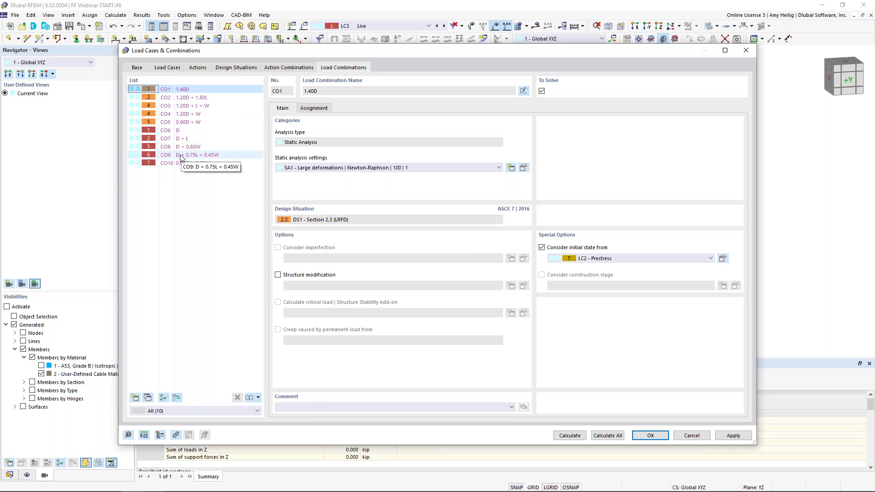
# Check the initial state setting of load combinations CO3 and CO5 and accept the load cases and combinations
pyautogui.click(210, 106)
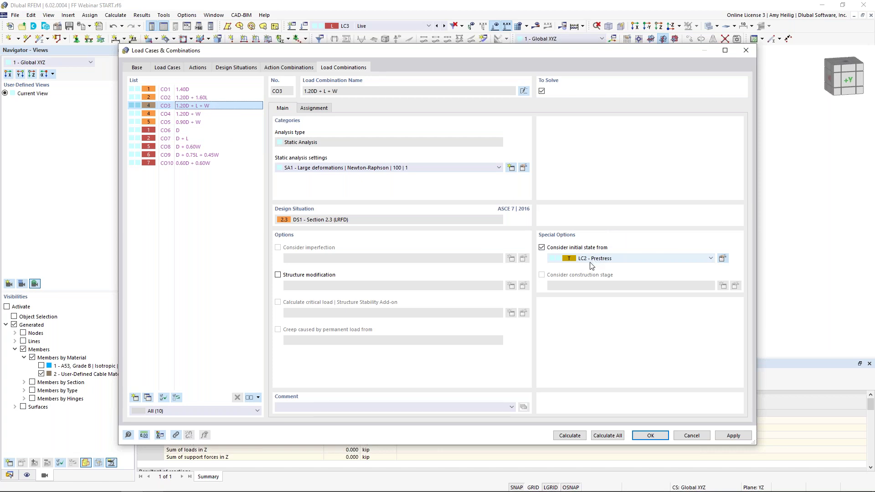
pyautogui.click(201, 123)
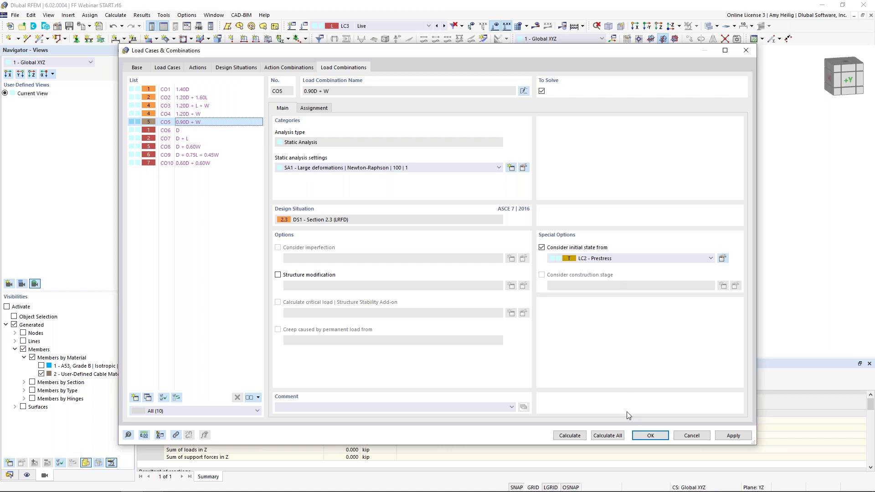
pyautogui.click(648, 435)
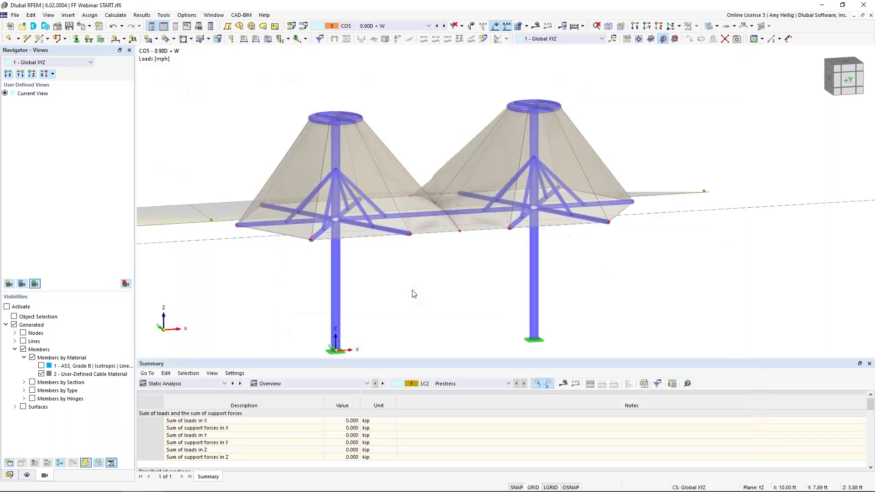
# Hide the load display on the model and look over the double-cone canopy structure
pyautogui.click(495, 25)
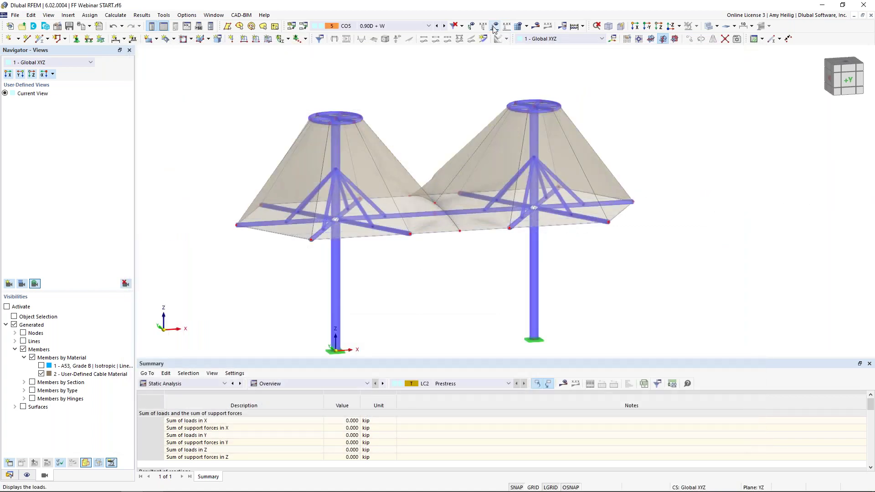
pyautogui.scroll(-4, 356, 181)
pyautogui.keyDown('ctrl'); pyautogui.moveTo(324, 197); pyautogui.dragTo(370, 204, button='middle'); pyautogui.keyUp('ctrl')
pyautogui.scroll(-2, 442, 186)
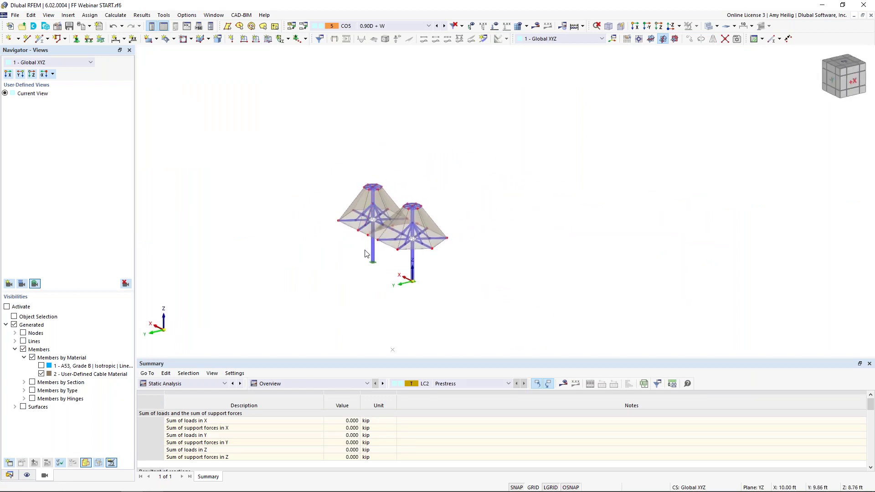
pyautogui.scroll(4, 366, 254)
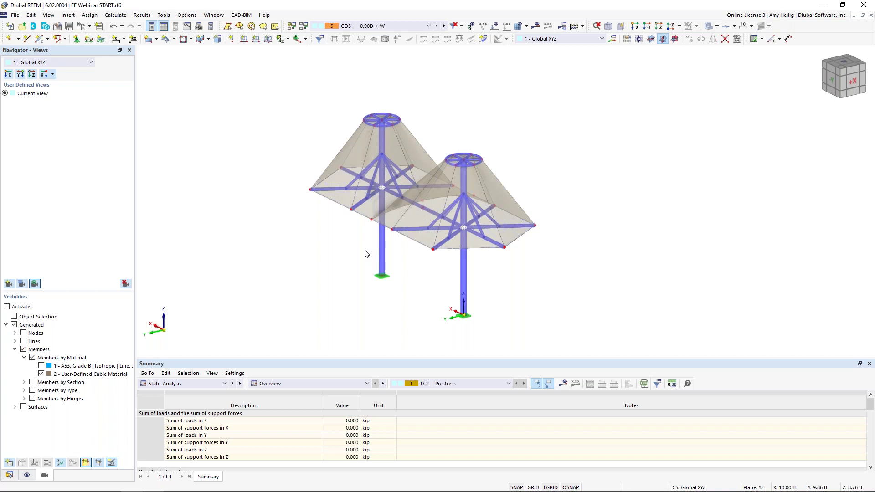
# Create a new effective lengths definition for the two vertical mast members with torsional and lateral-torsional buckling excluded
pyautogui.keyDown('ctrl'); pyautogui.moveTo(397, 271); pyautogui.dragTo(491, 225, button='middle'); pyautogui.keyUp('ctrl')
pyautogui.scroll(3, 490, 228)
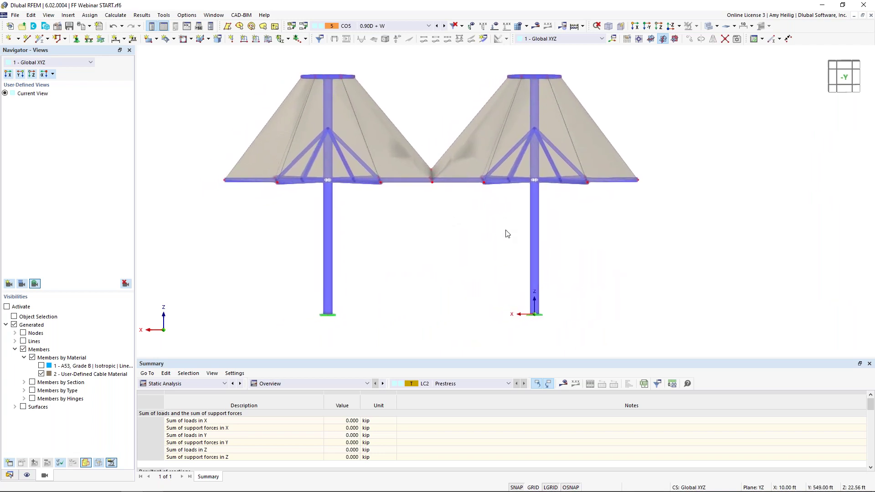
pyautogui.moveTo(597, 273); pyautogui.dragTo(292, 231)
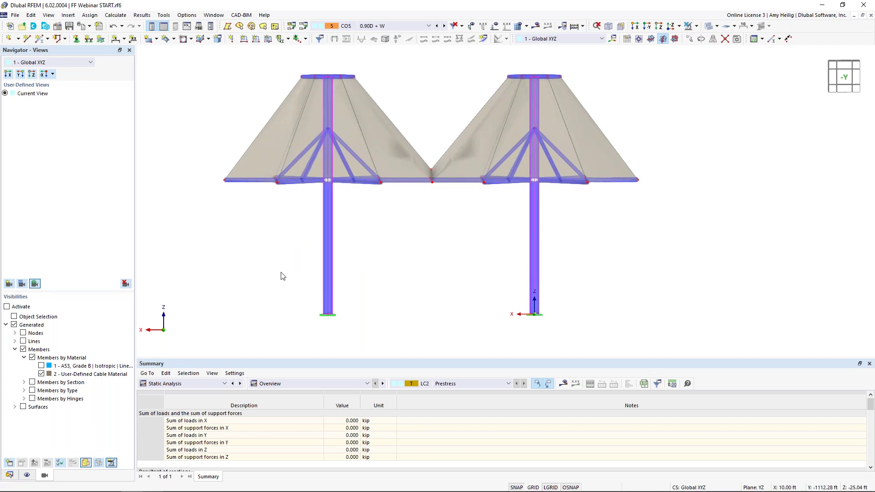
pyautogui.doubleClick(331, 258)
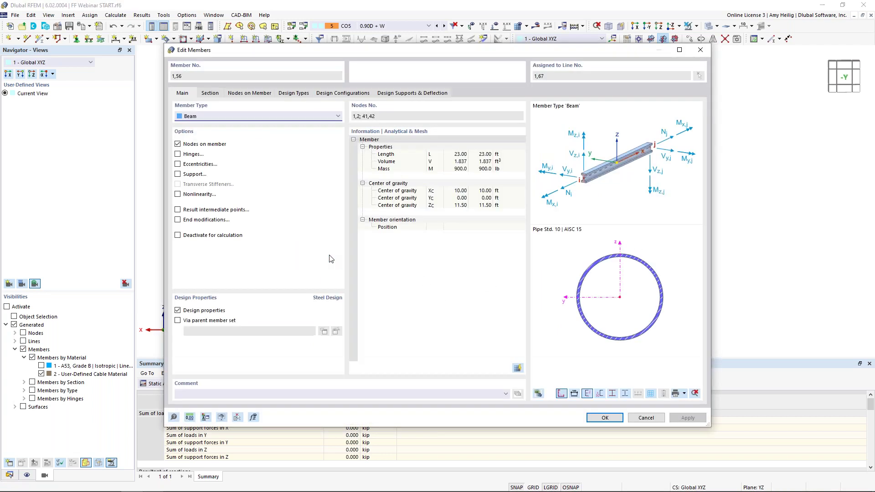
pyautogui.click(294, 93)
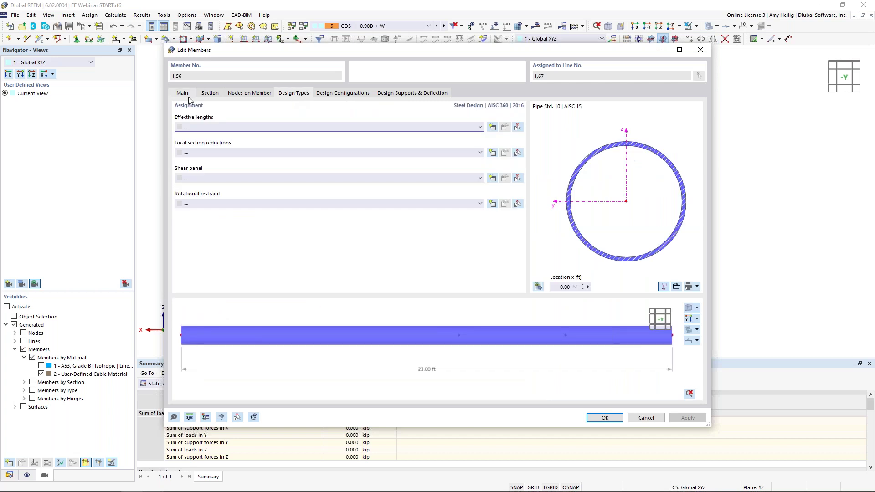
pyautogui.click(492, 128)
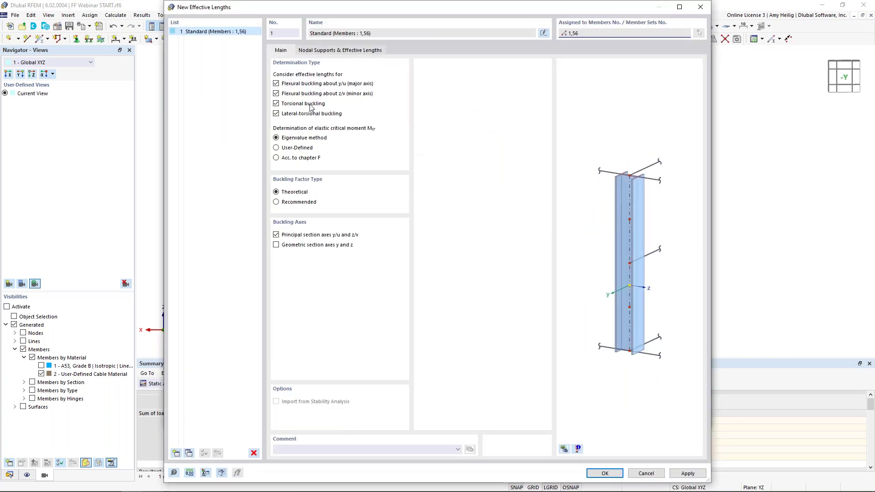
pyautogui.click(306, 114)
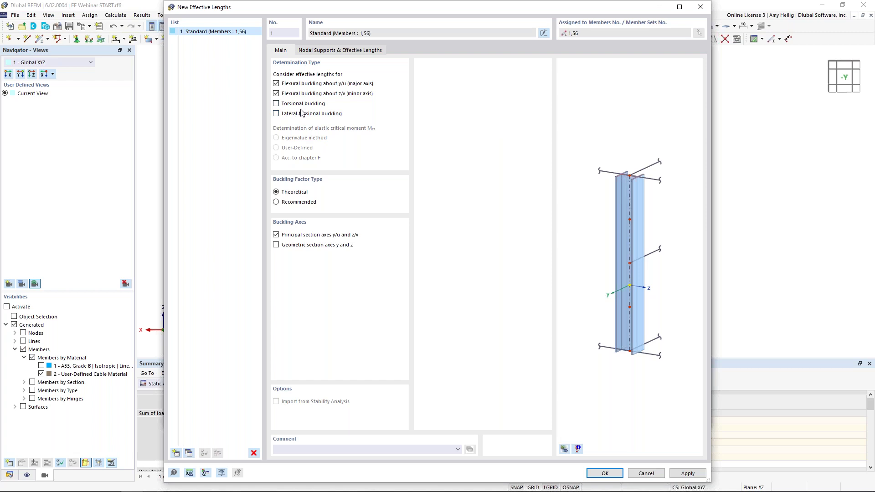
# Set the masts' effective lengths as absolute values of 13 ft about both principal axes and apply them to the members
pyautogui.click(340, 51)
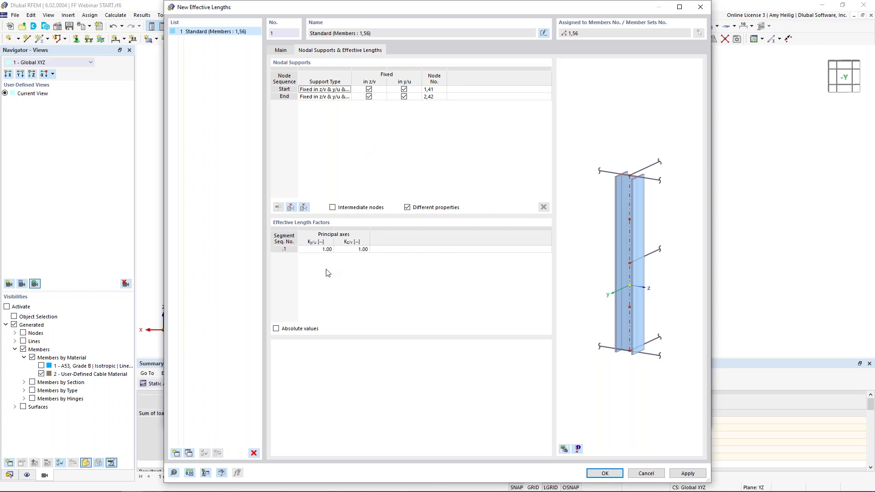
pyautogui.click(276, 329)
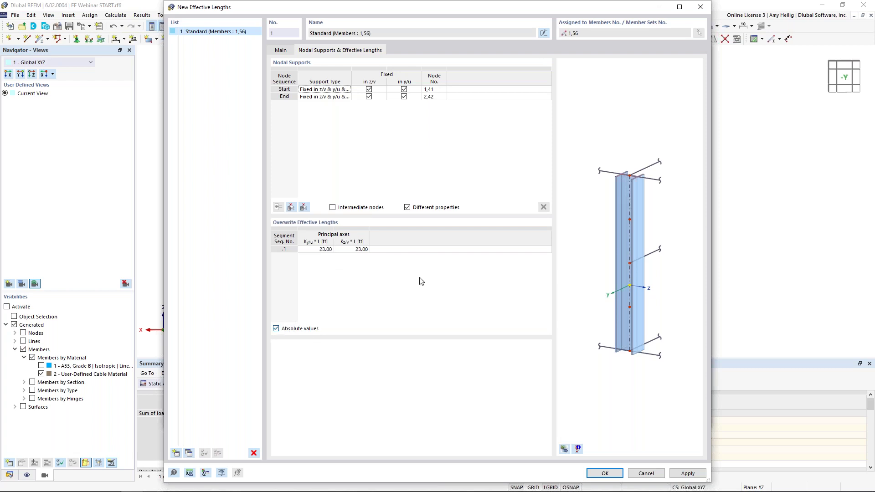
pyautogui.click(565, 449)
pyautogui.click(319, 250)
pyautogui.write('13')
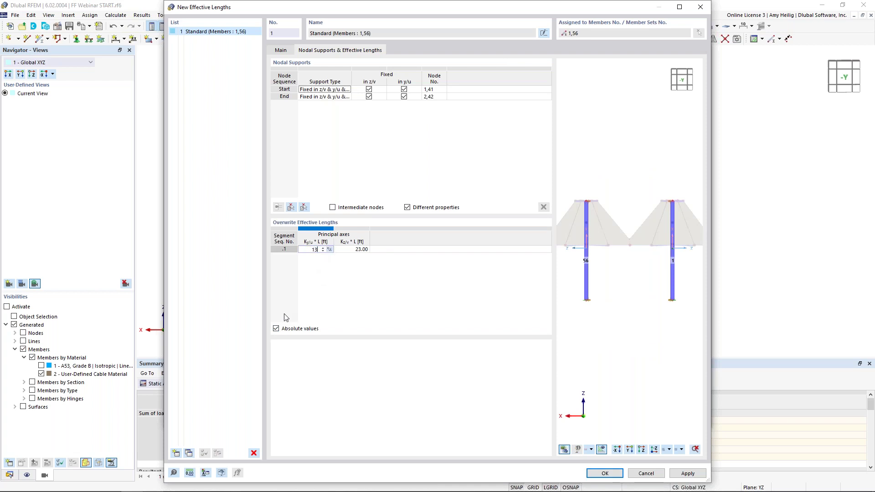
pyautogui.press('Tab')
pyautogui.write('13')
pyautogui.click(321, 251)
pyautogui.click(605, 473)
pyautogui.click(595, 418)
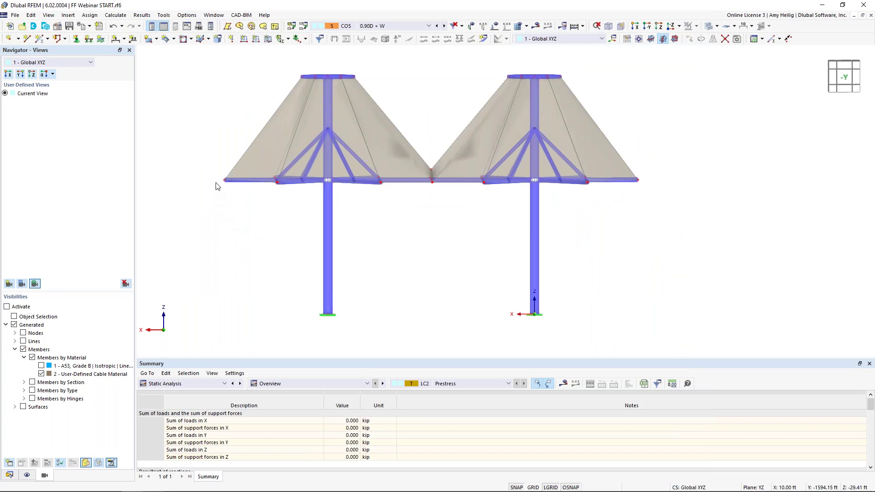
pyautogui.moveTo(213, 170); pyautogui.dragTo(655, 197)
pyautogui.keyDown('ctrl'); pyautogui.moveTo(403, 221); pyautogui.dragTo(435, 254, button='middle'); pyautogui.keyUp('ctrl')
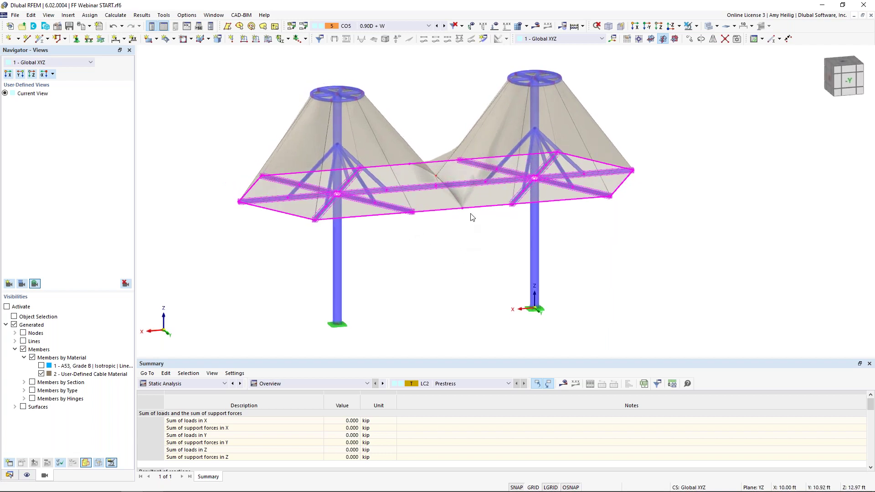
pyautogui.press('Escape')
# Restrict the visible members to material 1 - A53, Grade B, leaving out the User-Defined Cable Material
pyautogui.moveTo(48, 477)
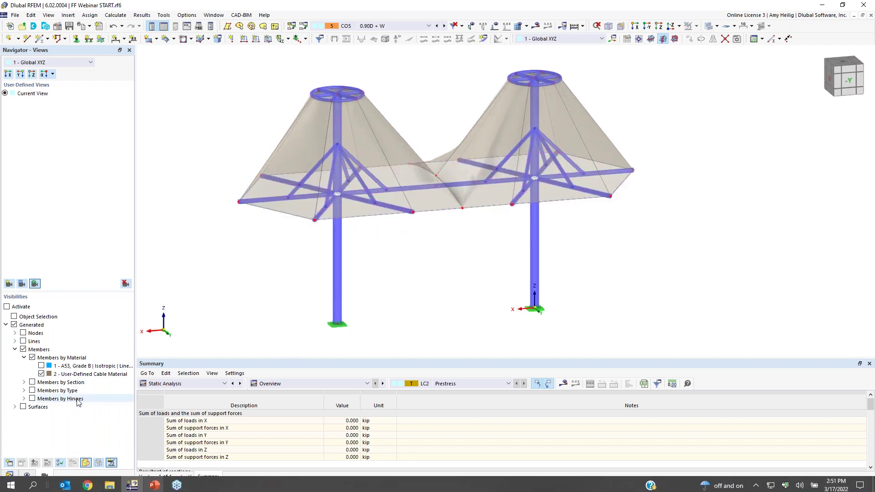
pyautogui.click(41, 373)
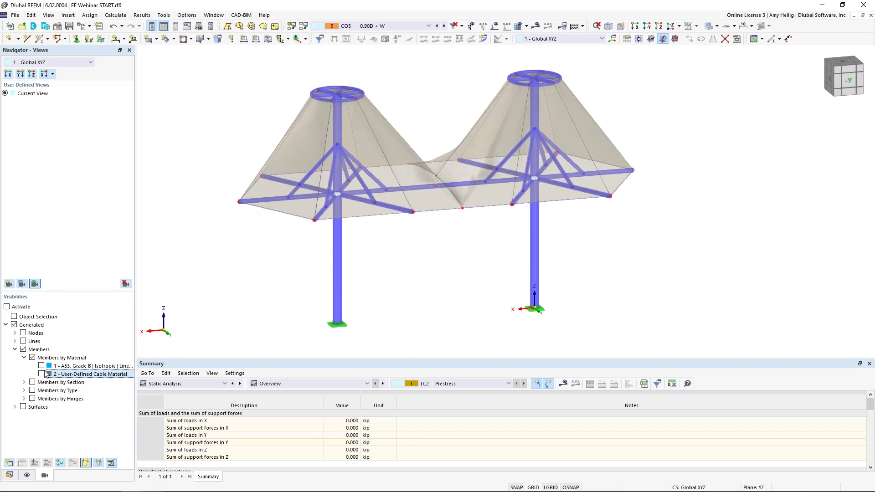
pyautogui.click(43, 366)
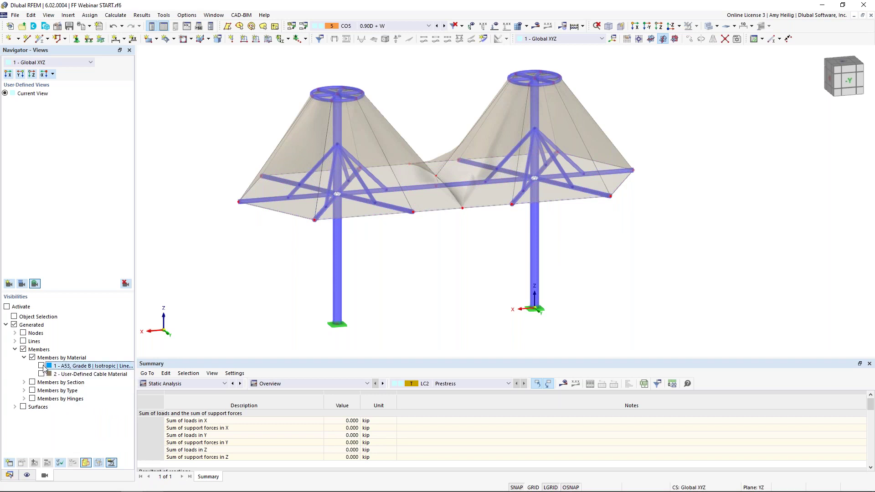
pyautogui.click(41, 366)
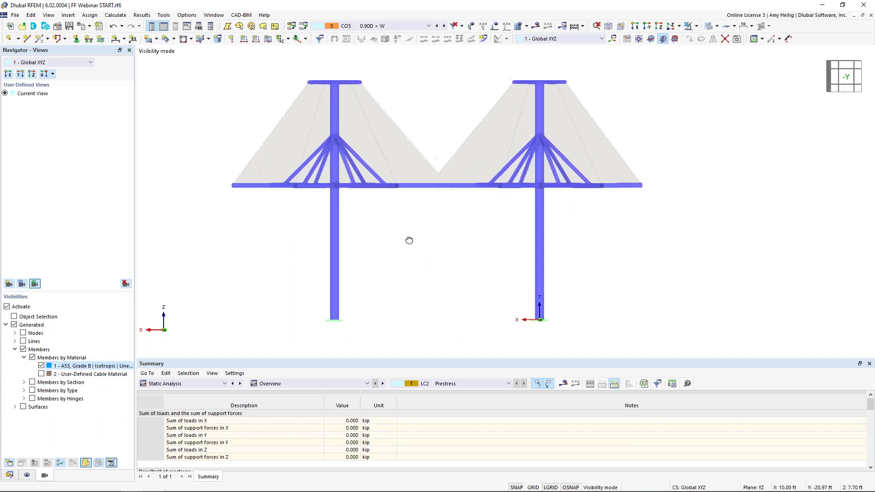
# Create a new effective lengths definition for all horizontal arm members, excluding torsional and lateral-torsional buckling
pyautogui.moveTo(223, 175); pyautogui.dragTo(659, 192)
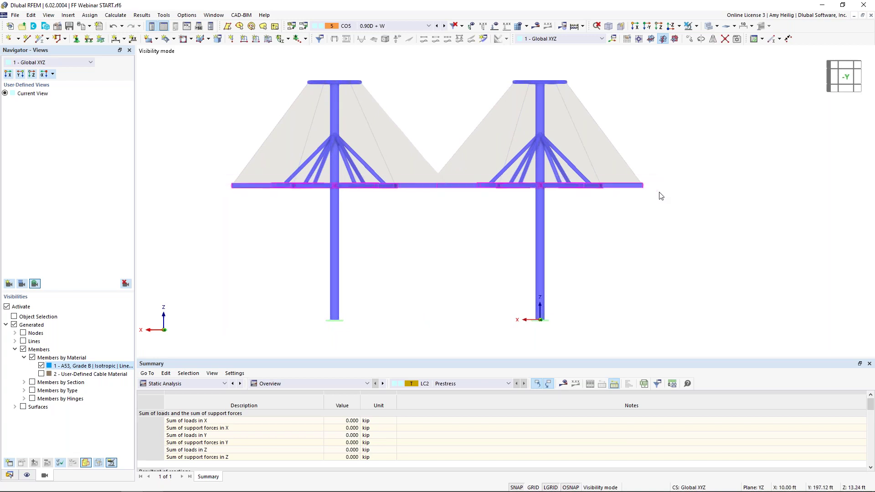
pyautogui.keyDown('ctrl'); pyautogui.moveTo(441, 242); pyautogui.dragTo(420, 235, button='middle'); pyautogui.keyUp('ctrl')
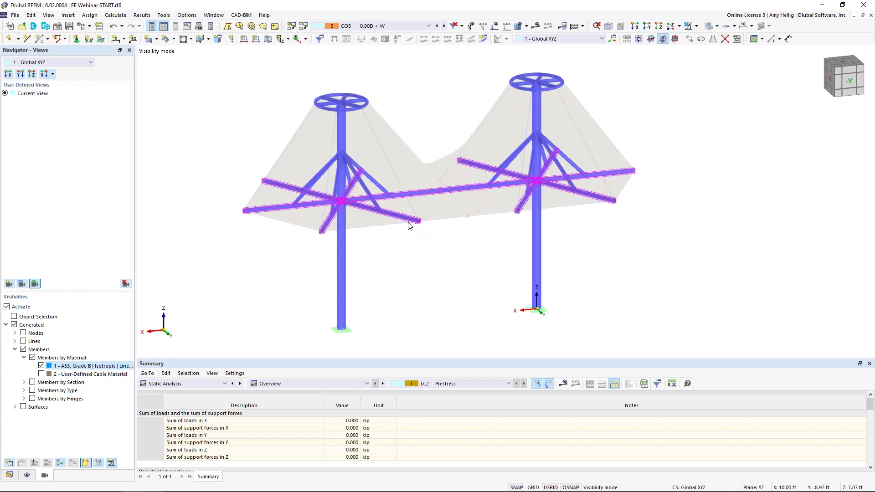
pyautogui.doubleClick(409, 222)
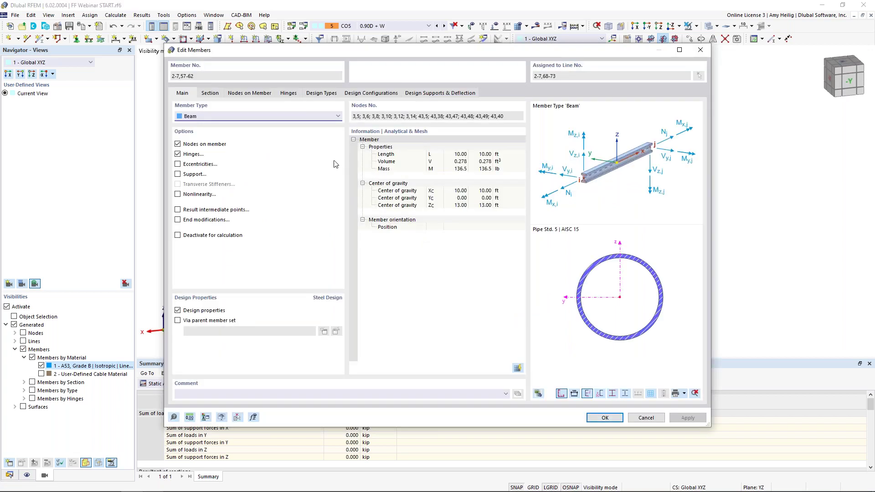
pyautogui.click(321, 93)
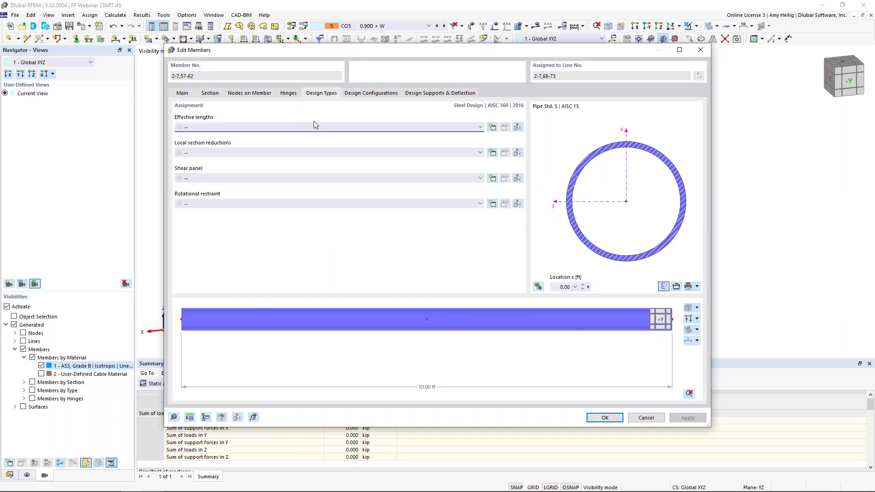
pyautogui.click(492, 126)
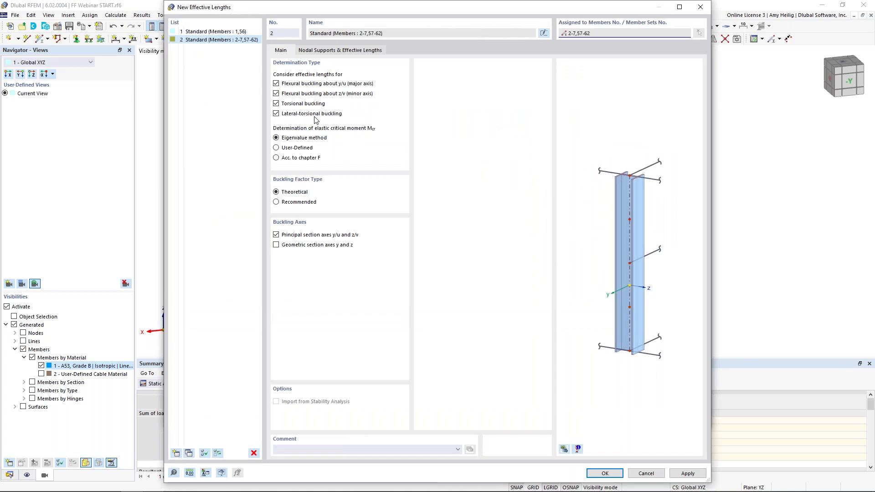
pyautogui.click(307, 104)
pyautogui.click(304, 116)
# Set the horizontal arms' effective lengths as absolute values of 5 ft about both principal axes, apply them, and clear the selection
pyautogui.click(341, 51)
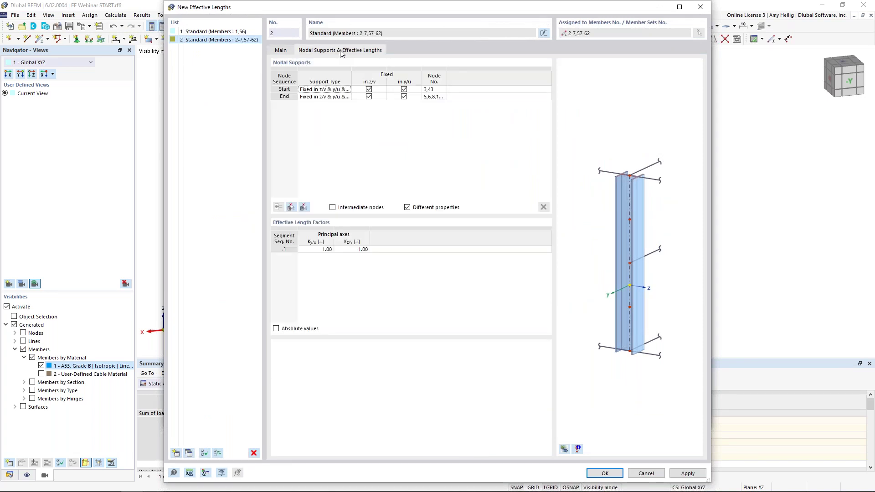
pyautogui.click(277, 329)
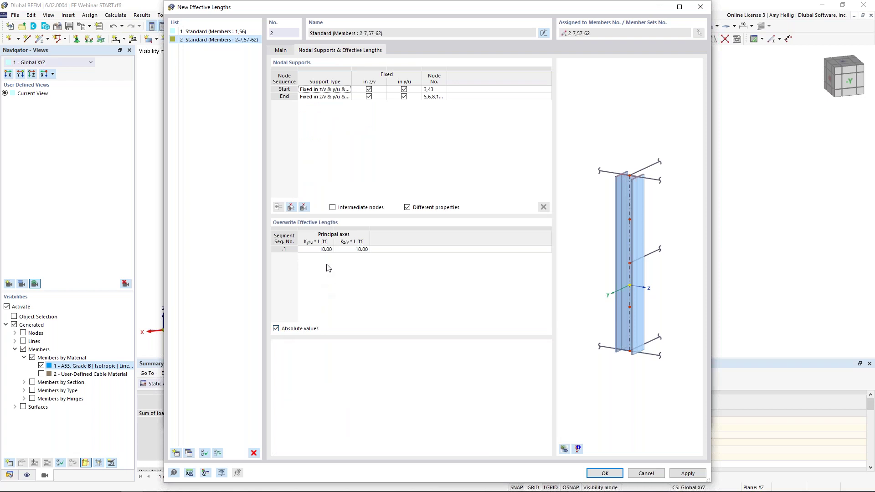
pyautogui.click(316, 250)
pyautogui.write('5')
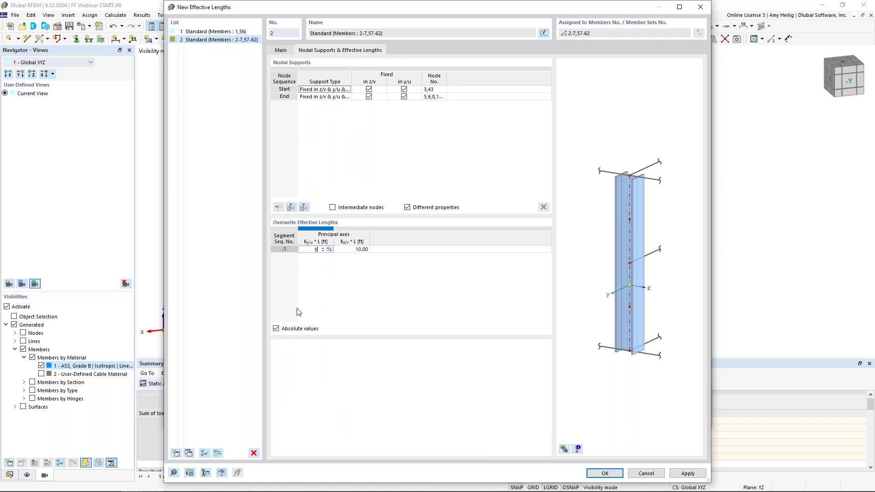
pyautogui.press('Tab')
pyautogui.write('5')
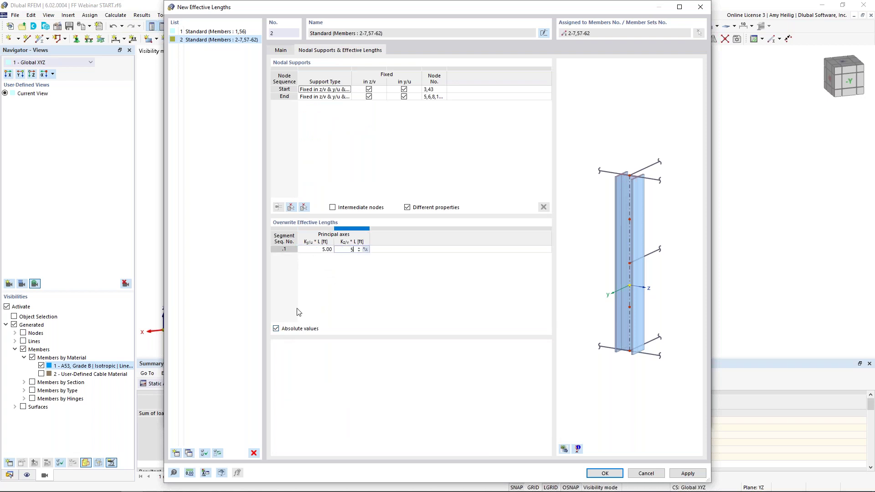
pyautogui.click(564, 449)
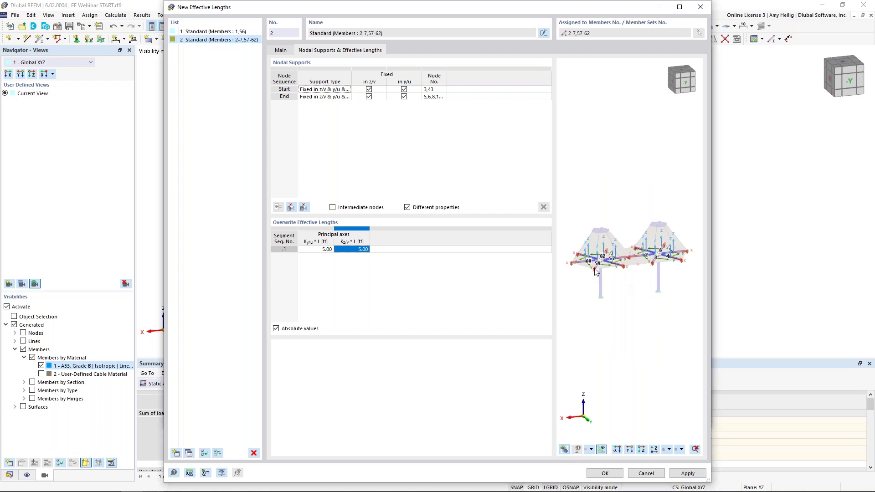
pyautogui.scroll(5, 594, 269)
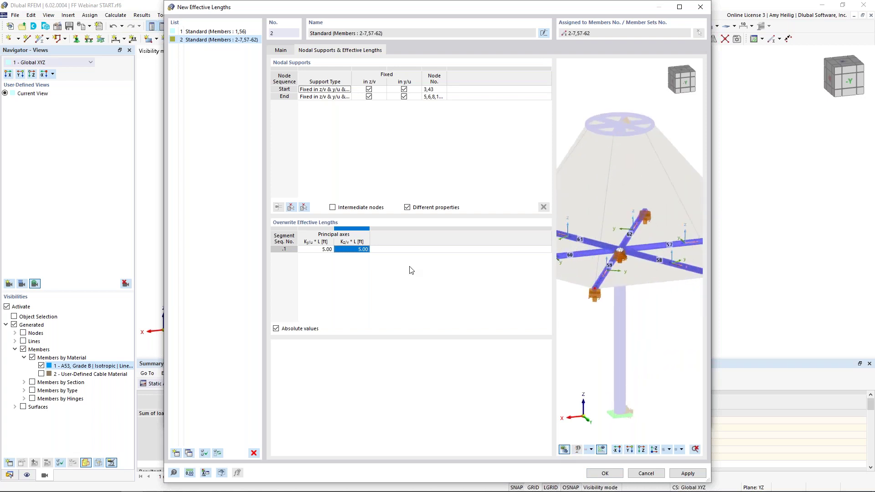
pyautogui.click(608, 474)
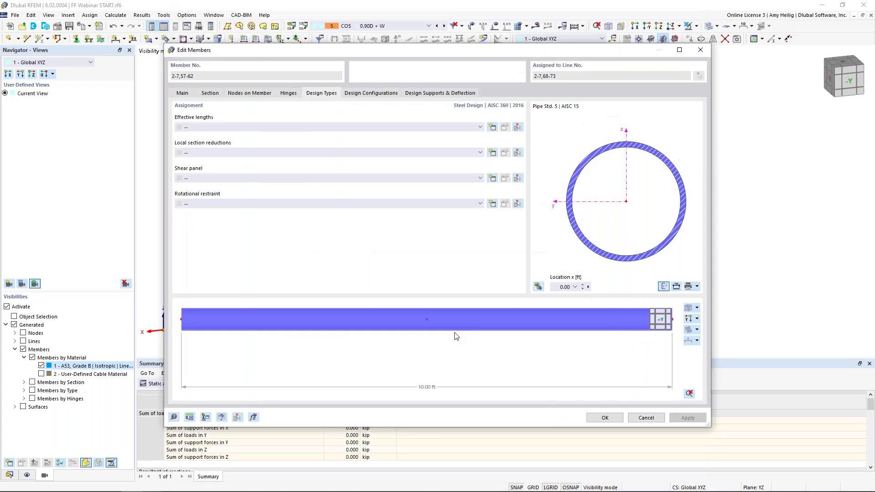
pyautogui.click(594, 419)
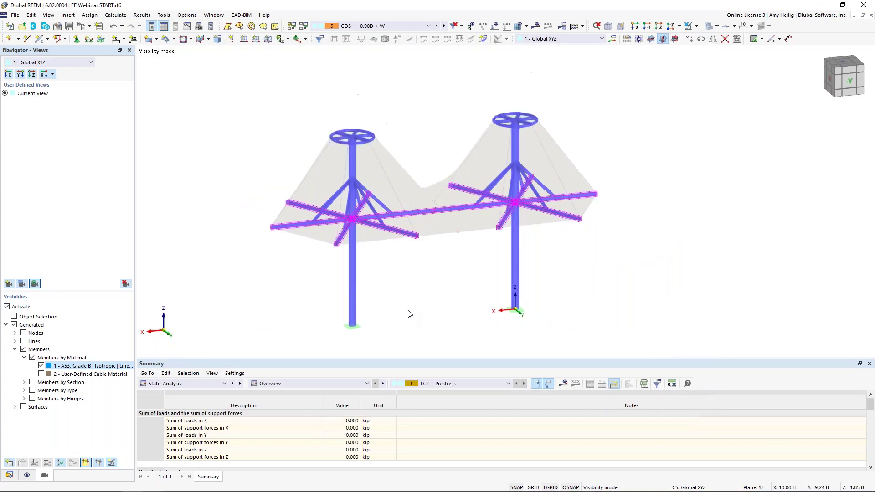
pyautogui.click(415, 314)
pyautogui.moveTo(426, 309); pyautogui.dragTo(417, 279, button='middle')
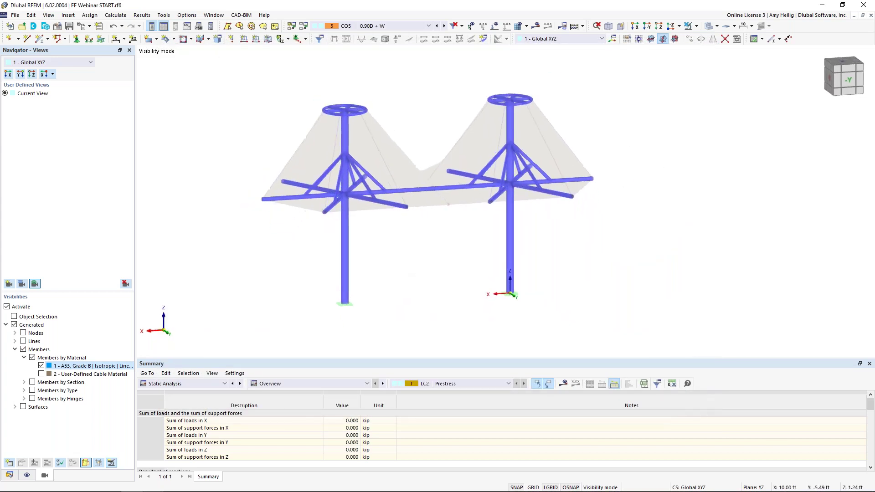
# In the Steel Design input data, set the limit state type of DS2, Section 2.4 (ASD), to Serviceability limit state
pyautogui.click(184, 381)
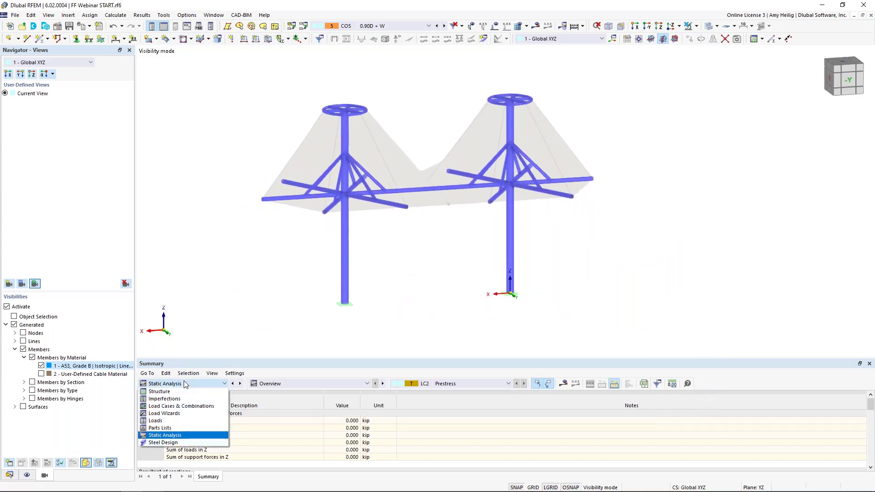
pyautogui.click(163, 443)
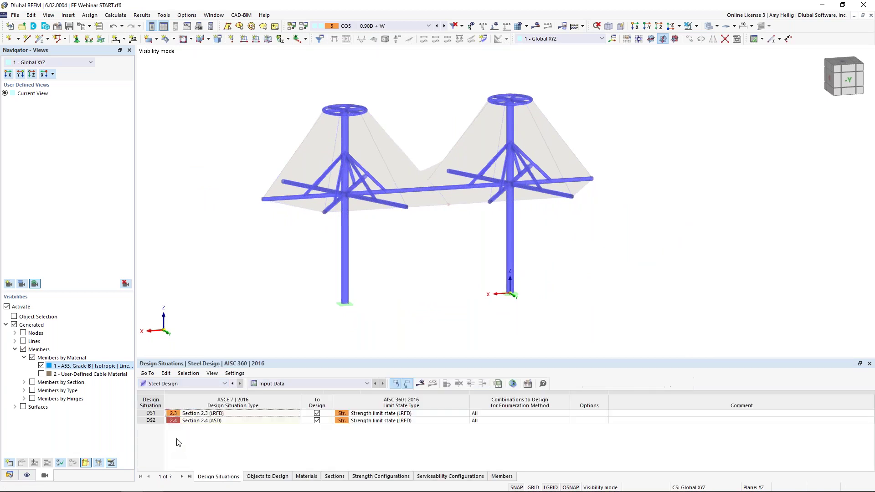
pyautogui.moveTo(290, 359); pyautogui.dragTo(313, 290)
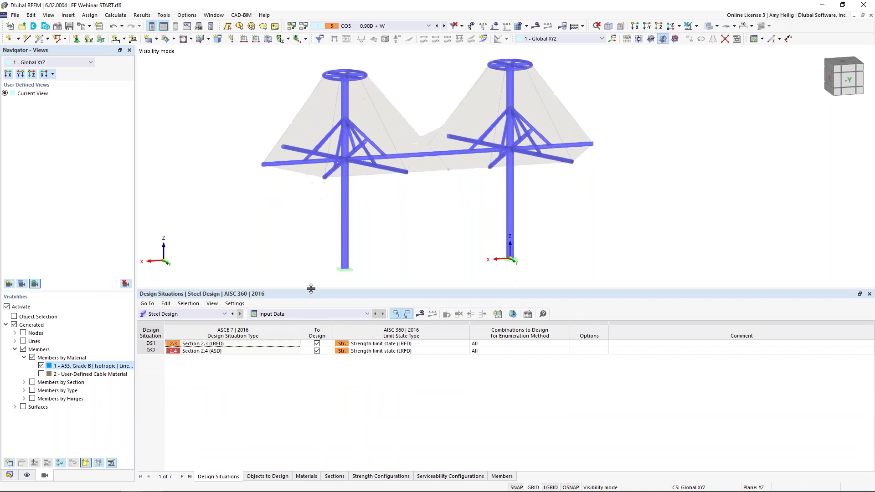
pyautogui.click(233, 351)
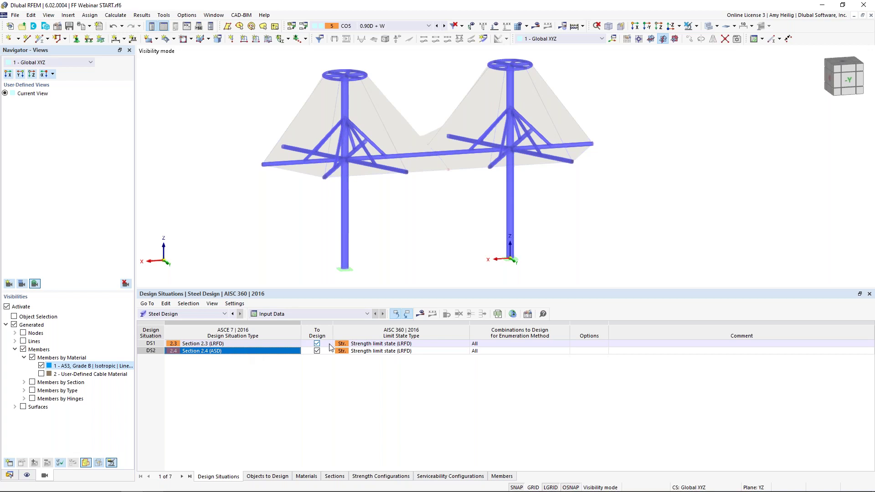
pyautogui.click(383, 345)
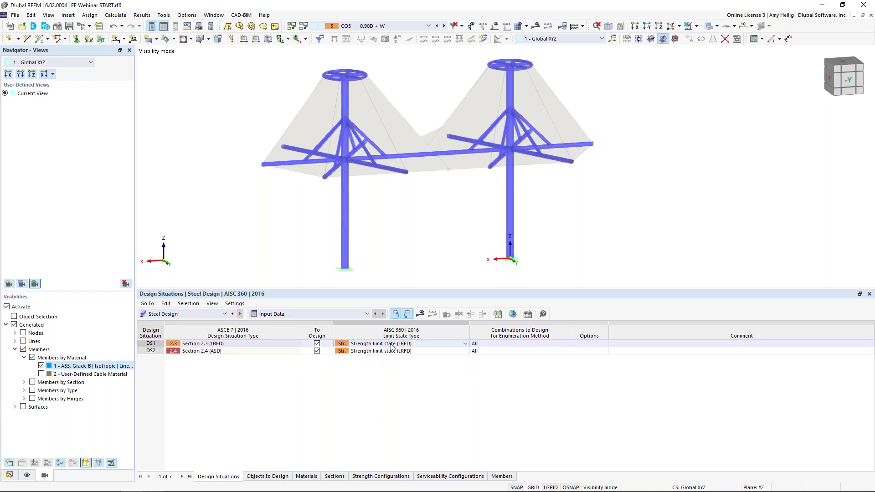
pyautogui.click(396, 351)
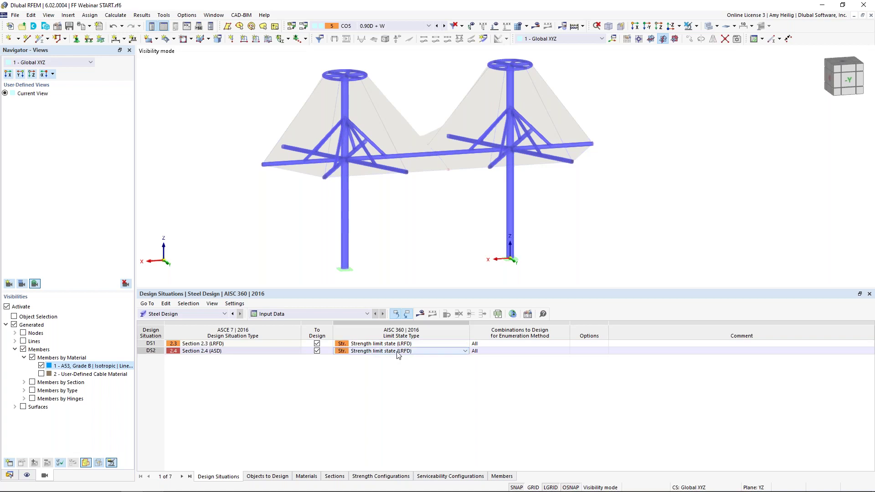
pyautogui.click(465, 351)
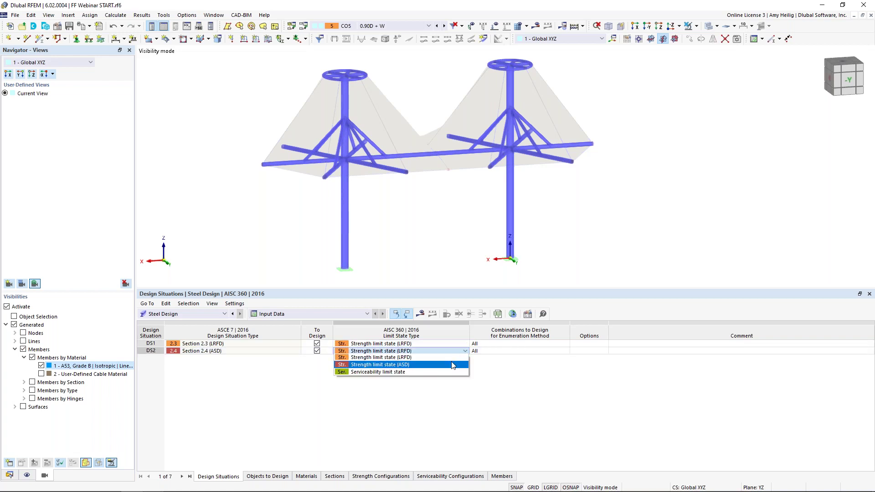
pyautogui.click(446, 373)
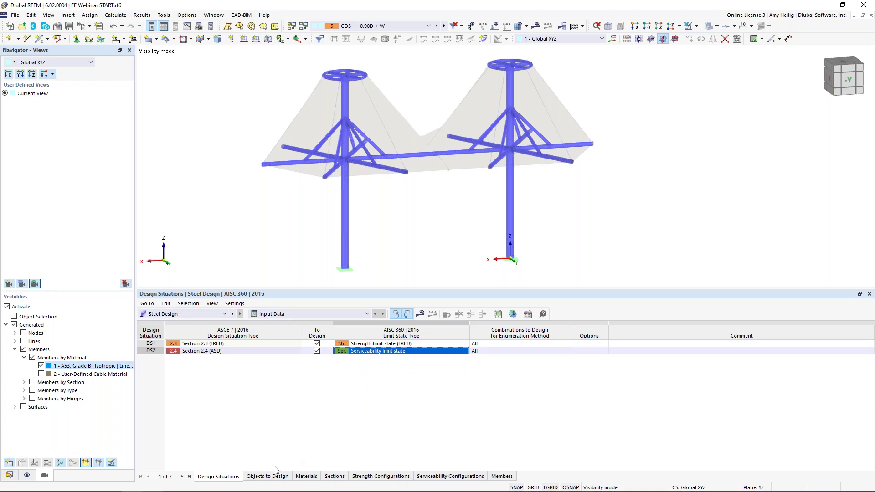
# Limit the steel design objects to the two masts and the horizontal arms, members 1-7 and 56-62
pyautogui.click(267, 477)
pyautogui.click(319, 344)
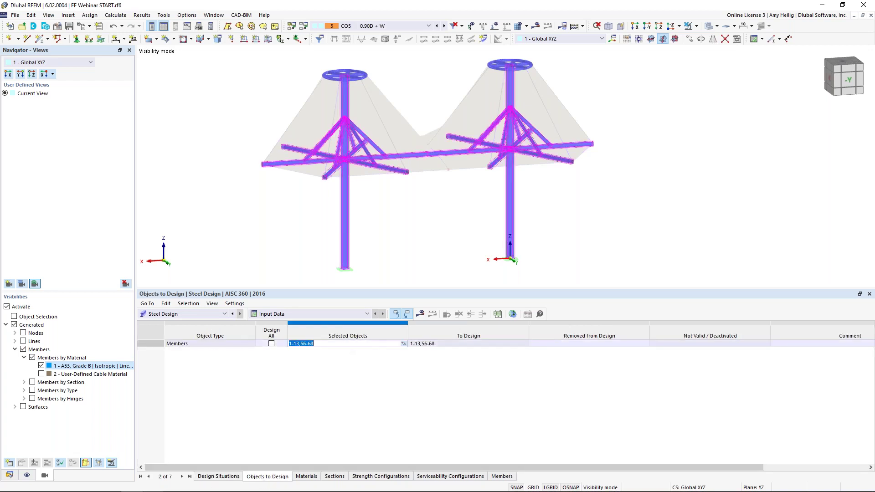
pyautogui.click(403, 343)
pyautogui.click(187, 113)
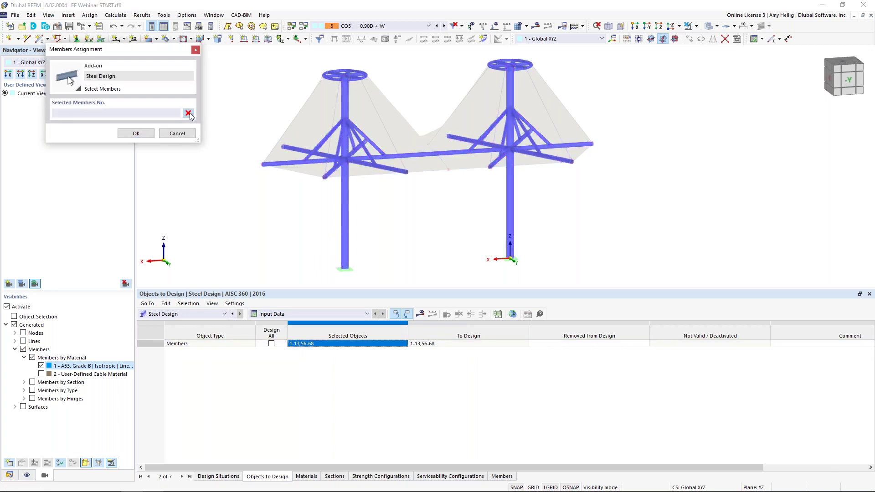
pyautogui.moveTo(486, 231); pyautogui.dragTo(319, 218)
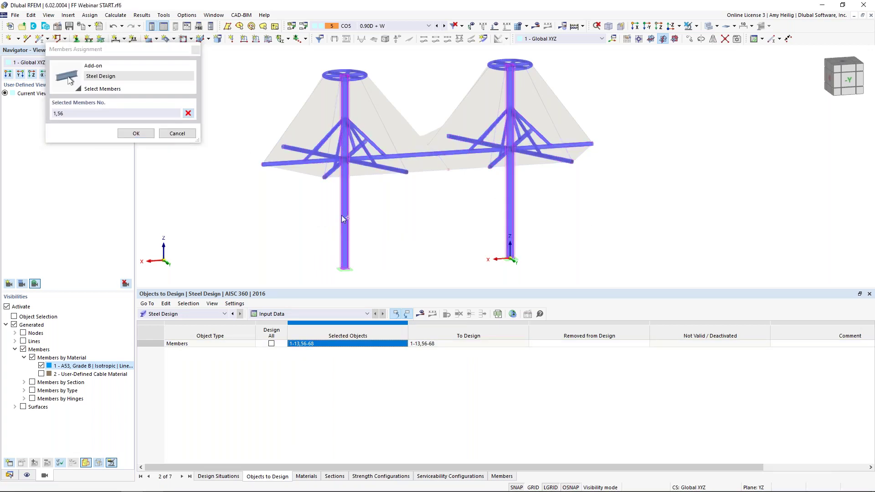
pyautogui.moveTo(240, 141); pyautogui.dragTo(625, 170)
pyautogui.keyDown('ctrl'); pyautogui.moveTo(417, 189); pyautogui.dragTo(451, 212, button='middle'); pyautogui.keyUp('ctrl')
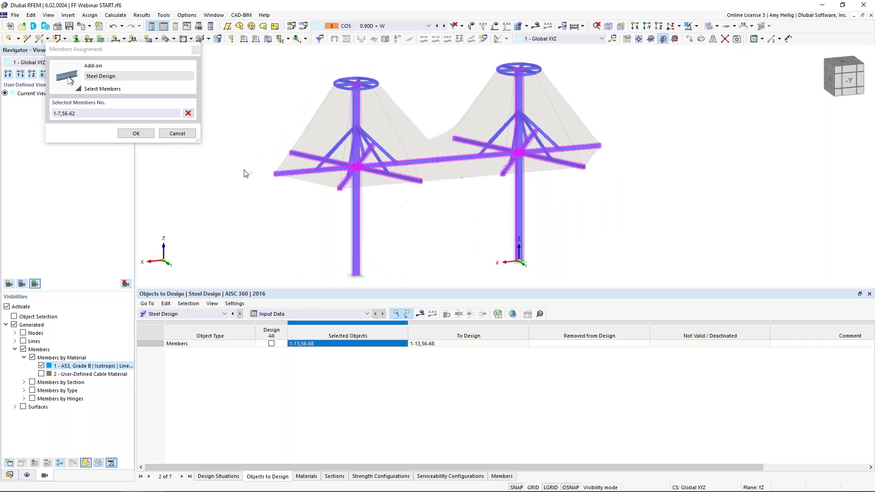
pyautogui.click(147, 134)
pyautogui.click(360, 343)
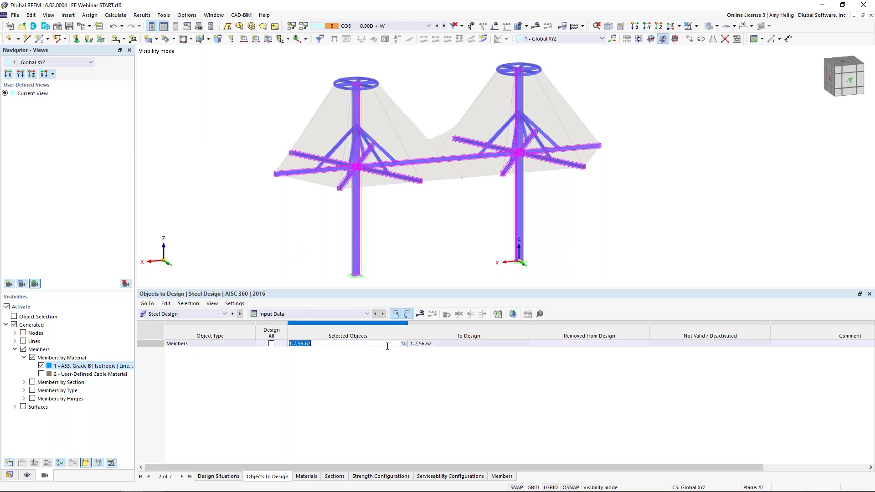
pyautogui.click(403, 343)
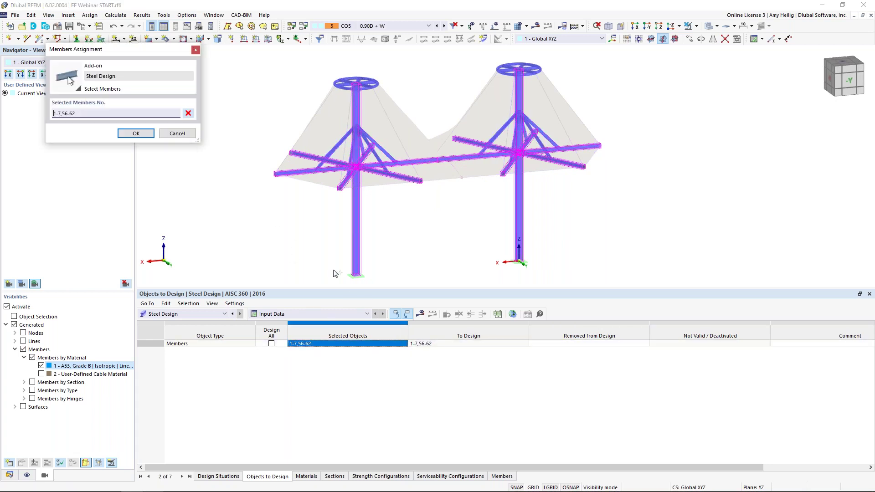
pyautogui.click(140, 135)
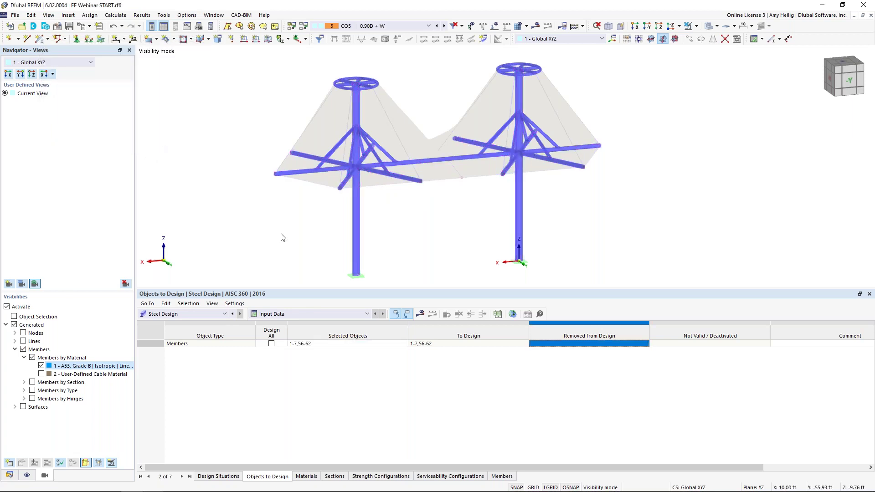
# Return to the design situations and run the full calculation of the model
pyautogui.click(223, 476)
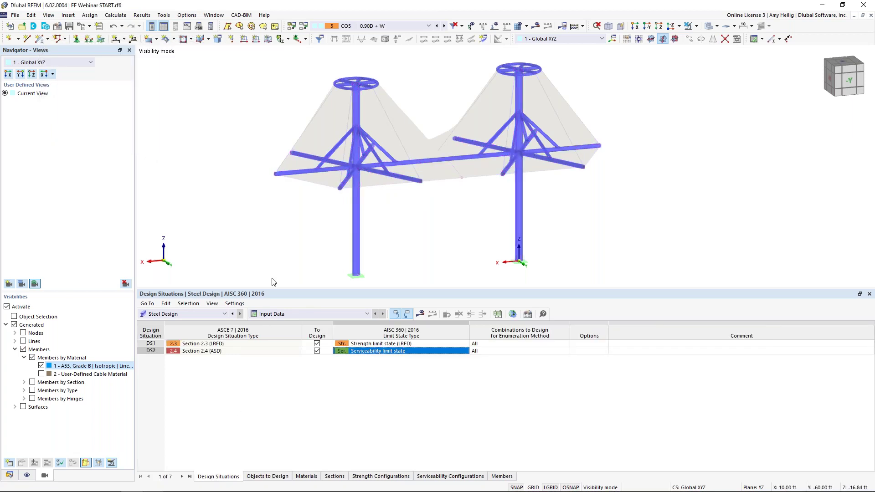
pyautogui.click(116, 14)
pyautogui.click(130, 35)
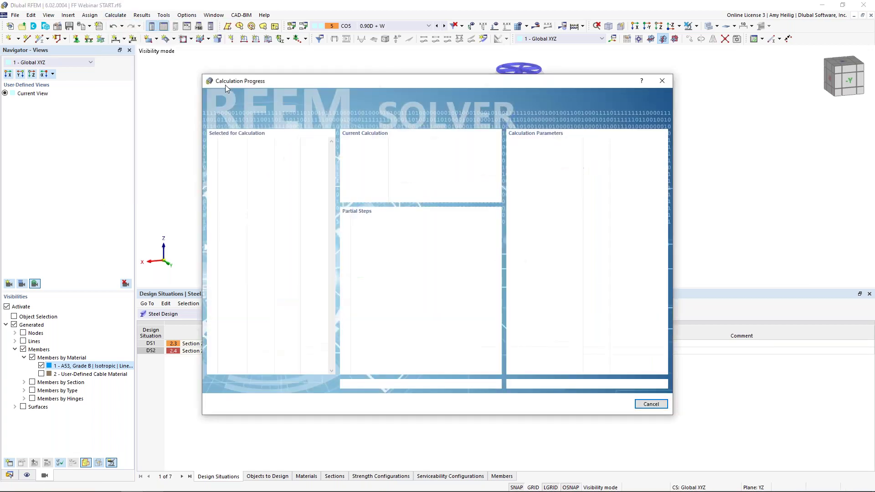
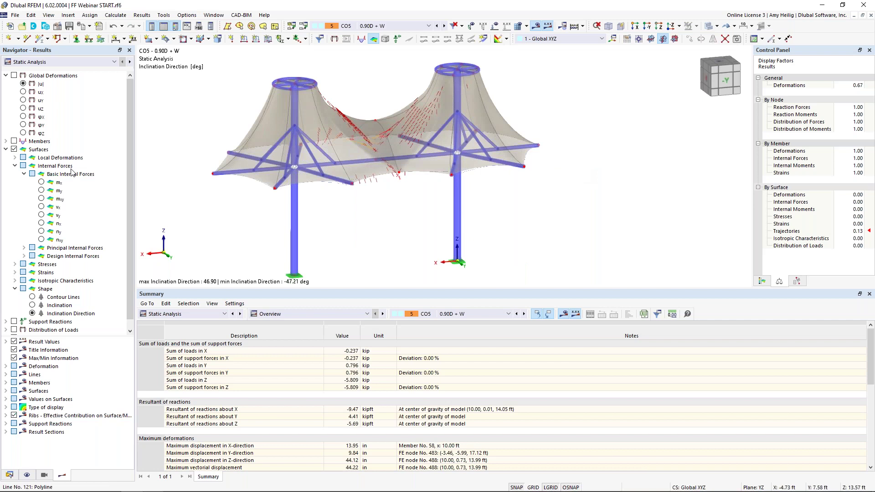
# Display the global deformations |u| and view them for load combination CO1 - 1.40D
pyautogui.click(14, 76)
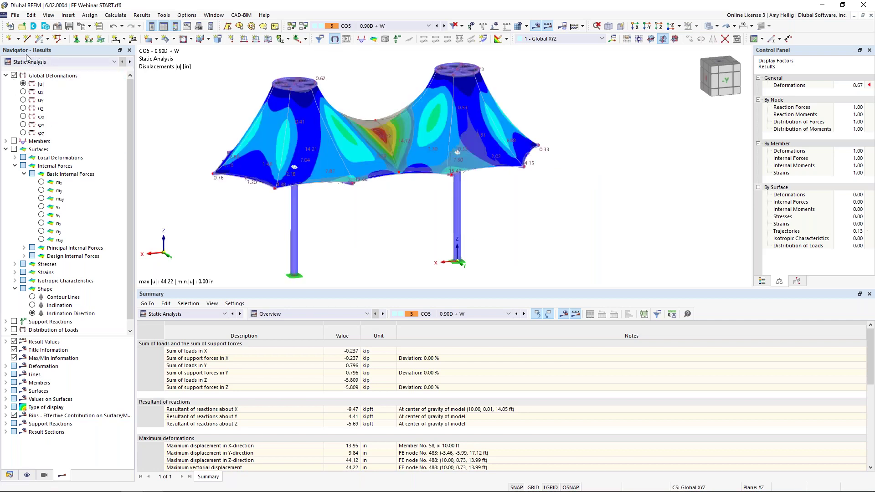
pyautogui.click(40, 65)
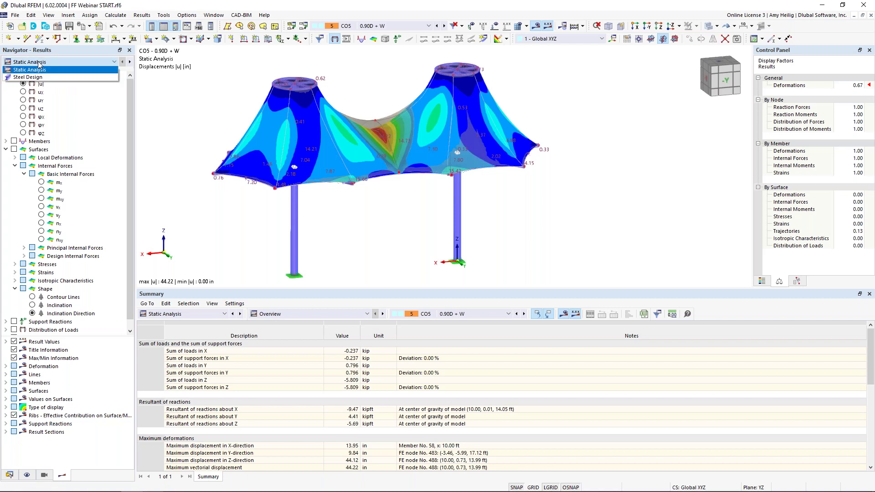
pyautogui.click(39, 65)
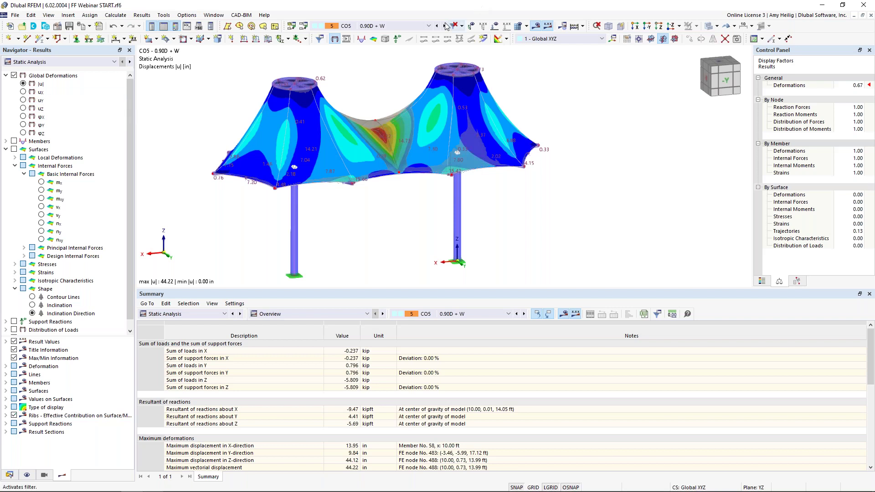
pyautogui.click(429, 26)
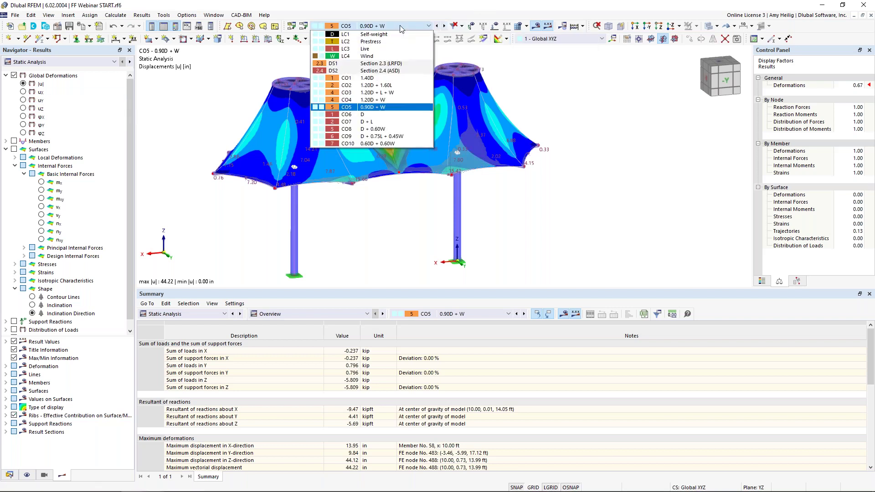
pyautogui.click(381, 81)
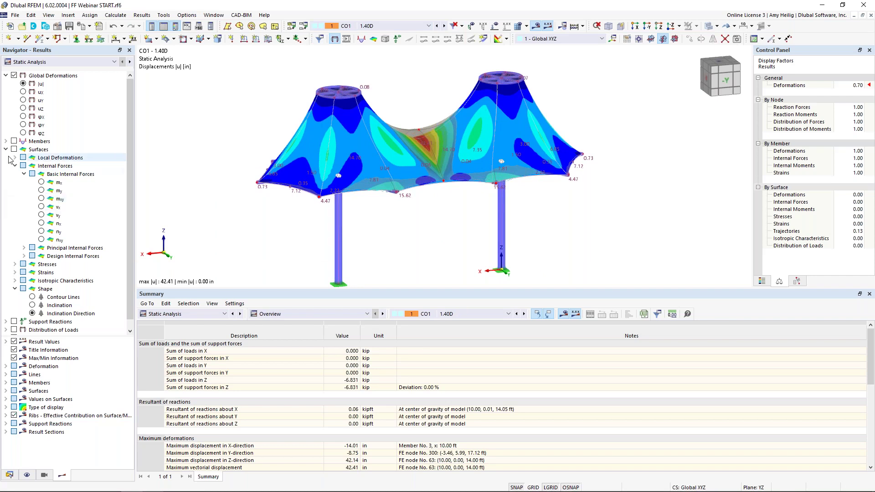
# Show the members' internal forces for CO1, viewing axial force N, then moments My and Mz
pyautogui.click(5, 141)
pyautogui.click(14, 141)
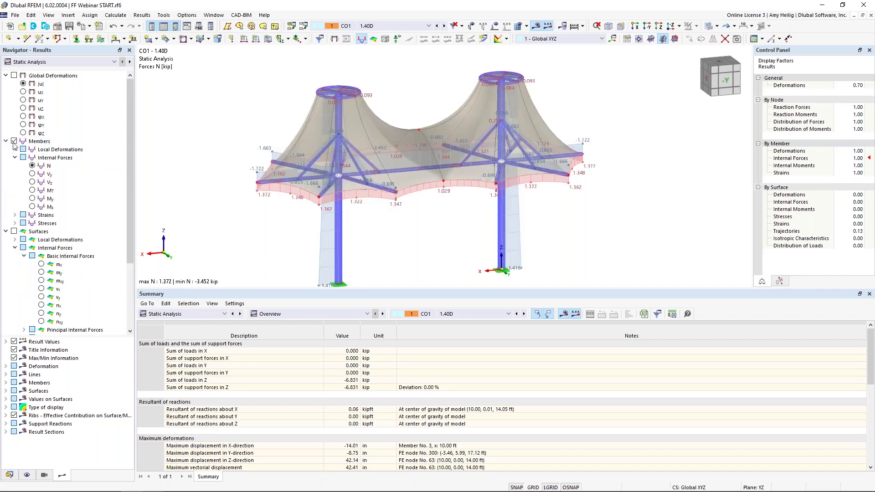
pyautogui.scroll(3, 370, 207)
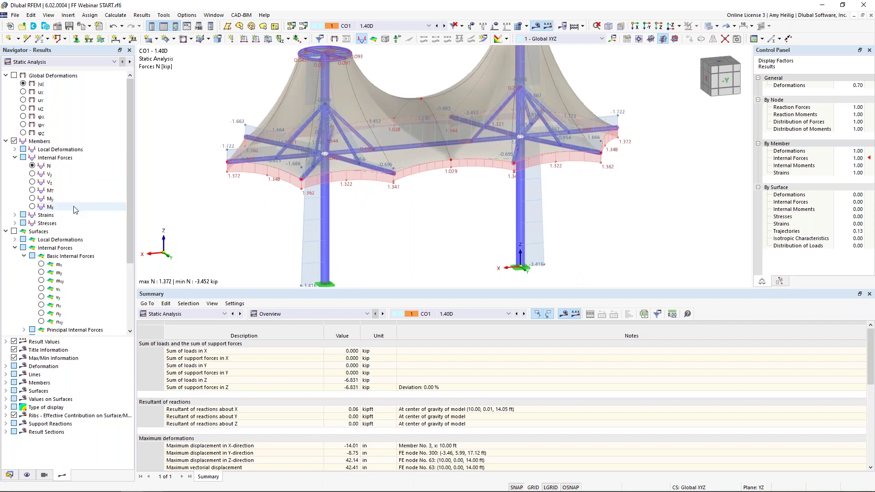
pyautogui.click(32, 199)
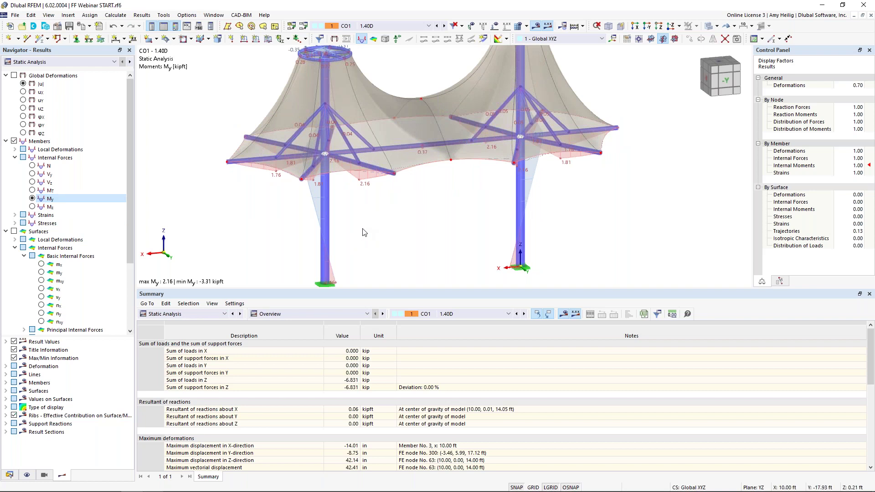
pyautogui.click(36, 208)
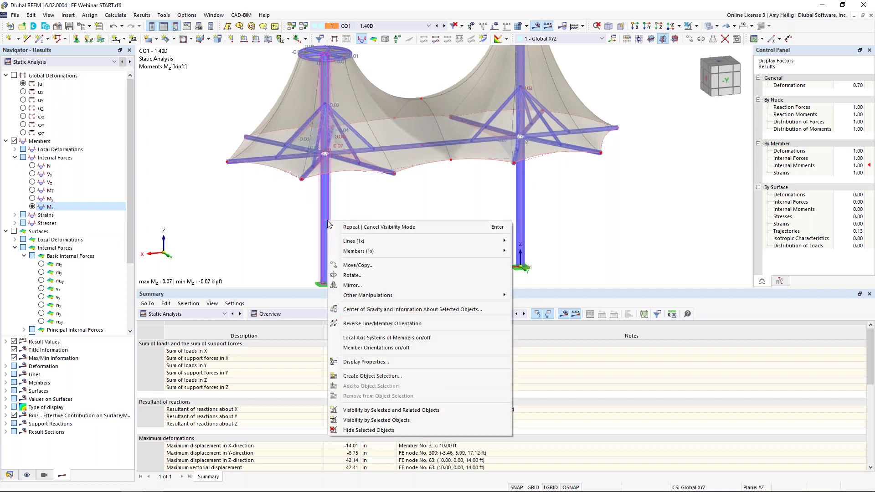
# Examine the result diagrams of mast member 56 with N and Vz added, advancing from CO1 to CO3
pyautogui.moveTo(377, 250)
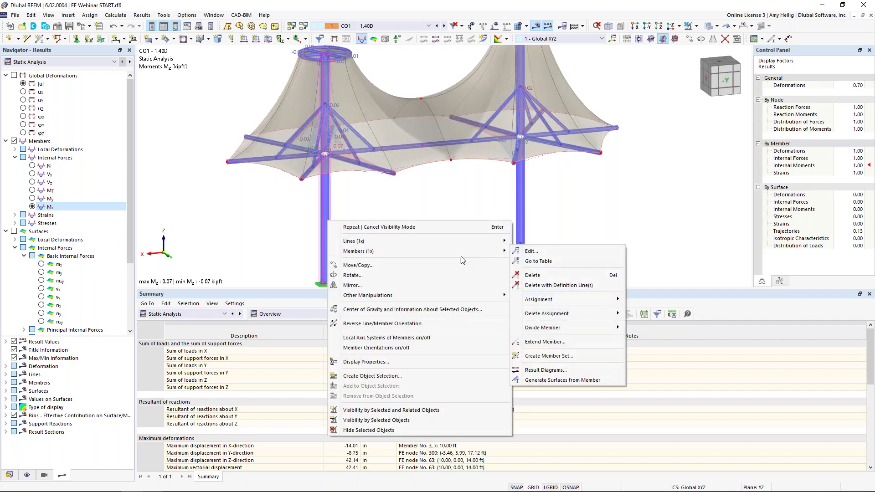
pyautogui.click(536, 371)
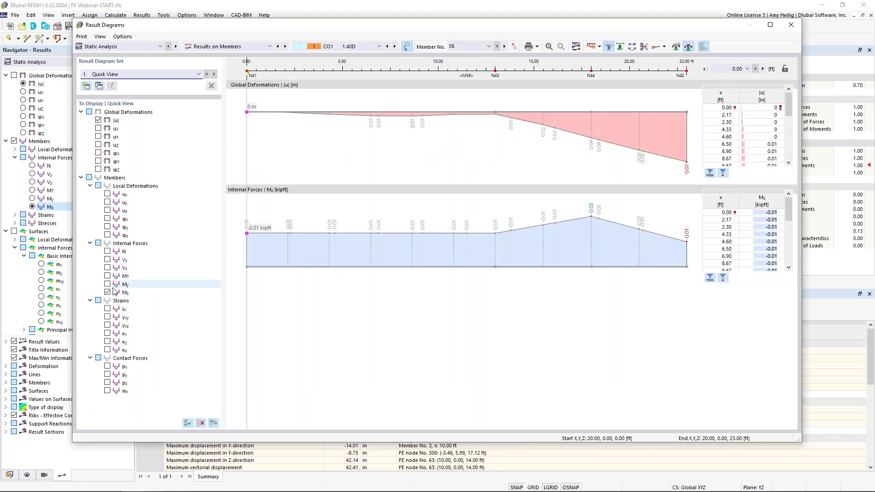
pyautogui.click(107, 251)
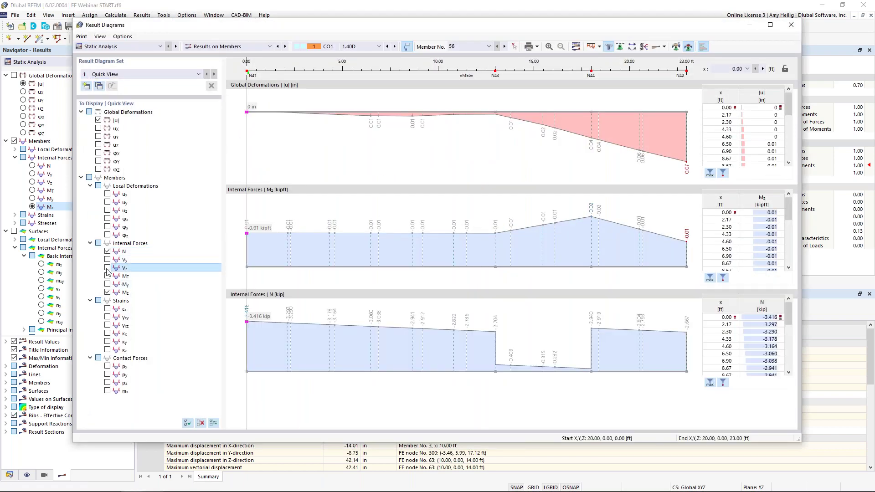
pyautogui.click(107, 268)
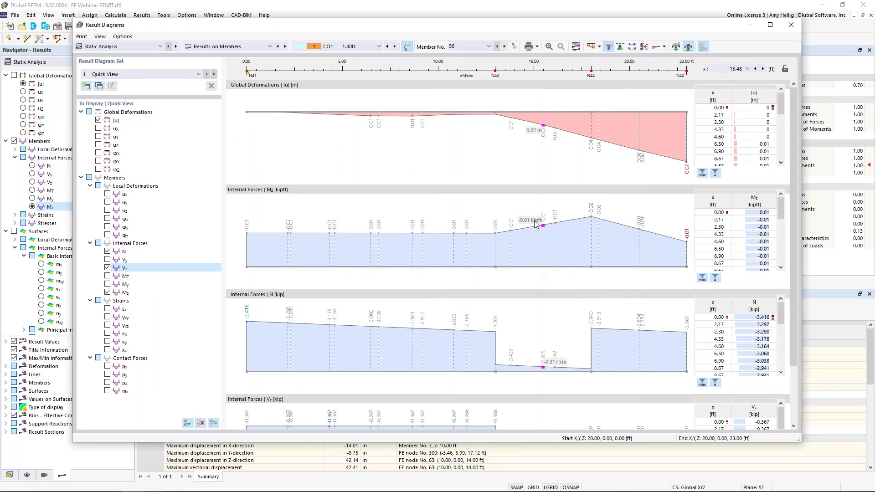
pyautogui.click(394, 47)
pyautogui.click(394, 46)
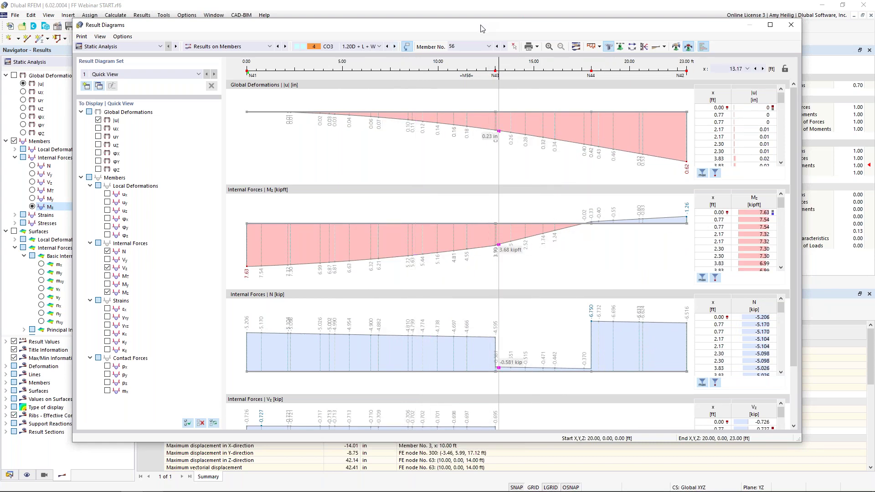
# Close the result diagrams and turn off the display of member results
pyautogui.moveTo(484, 27); pyautogui.dragTo(500, 58)
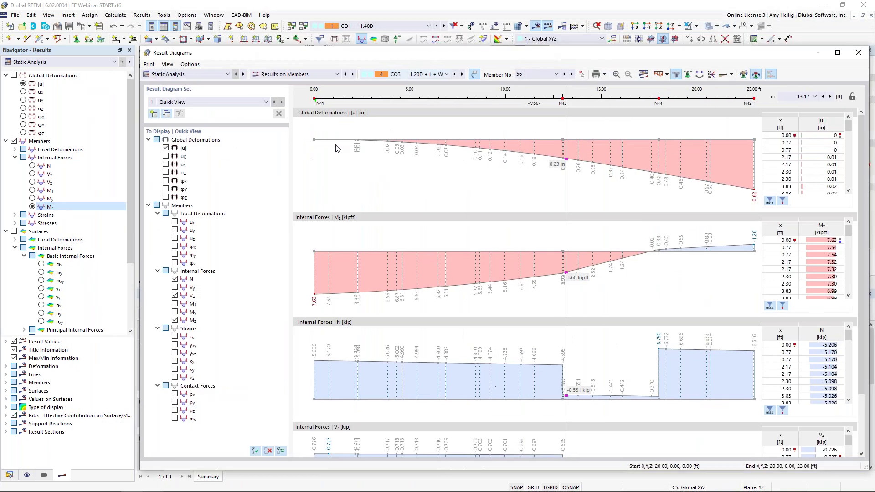
pyautogui.click(858, 54)
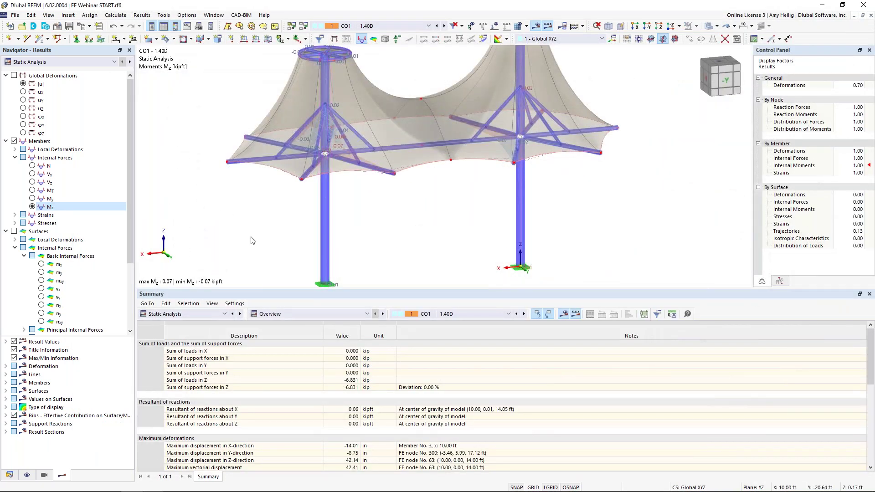
pyautogui.click(6, 141)
pyautogui.click(14, 141)
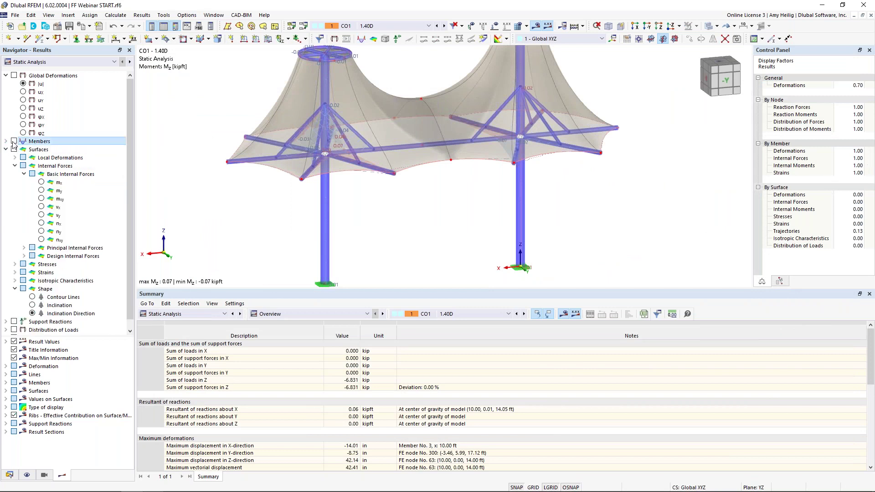
# Display the axial forces nx on the surfaces for CO1, with the topology shown on the initial shape
pyautogui.click(14, 149)
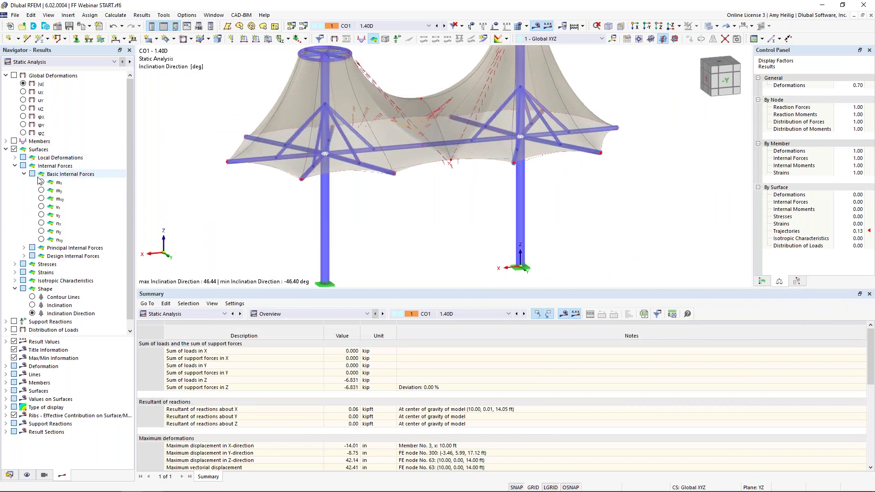
pyautogui.click(41, 223)
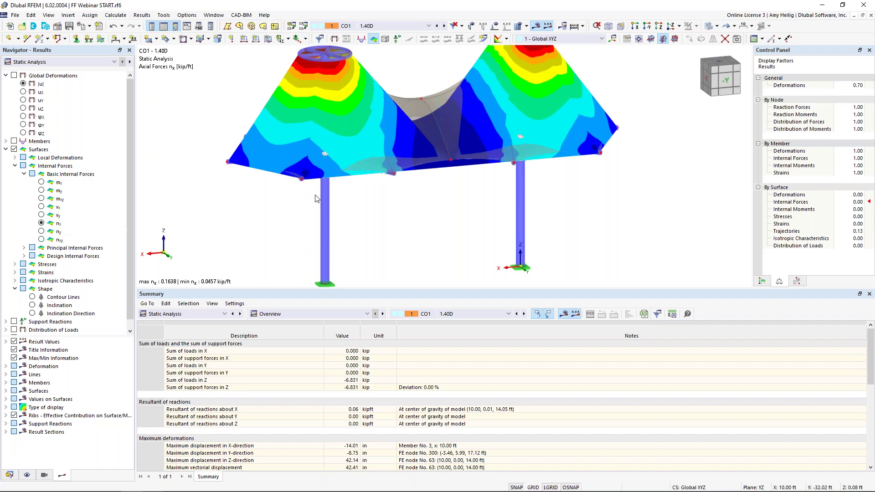
pyautogui.click(729, 26)
pyautogui.click(736, 38)
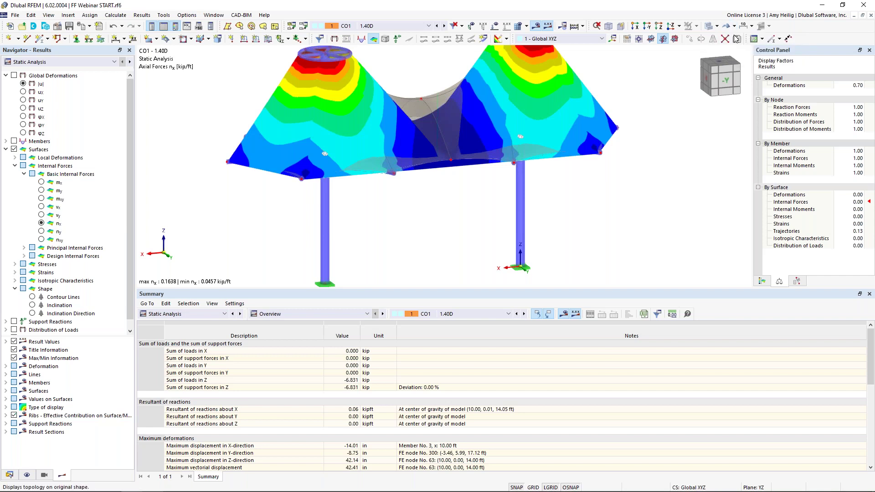
pyautogui.click(731, 26)
pyautogui.click(734, 53)
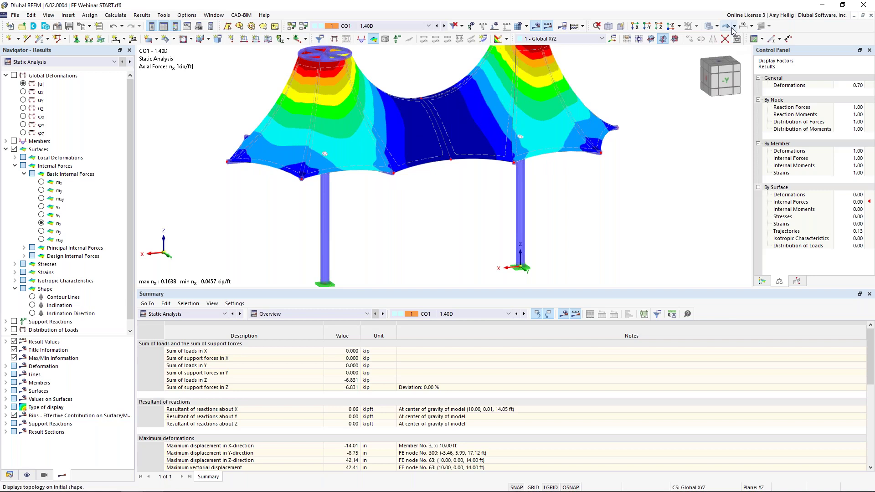
# Show the colour scale of the surface results and switch the display to axial force ny
pyautogui.scroll(-2, 506, 189)
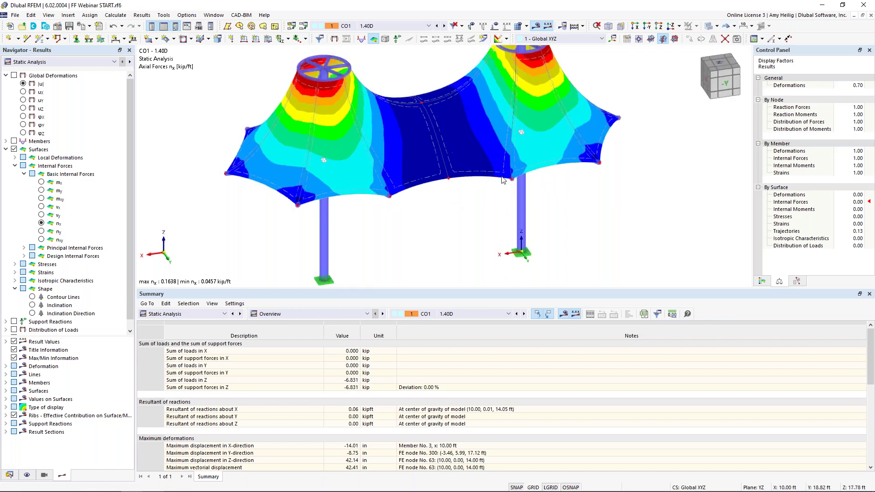
pyautogui.moveTo(506, 189); pyautogui.dragTo(471, 217, button='middle')
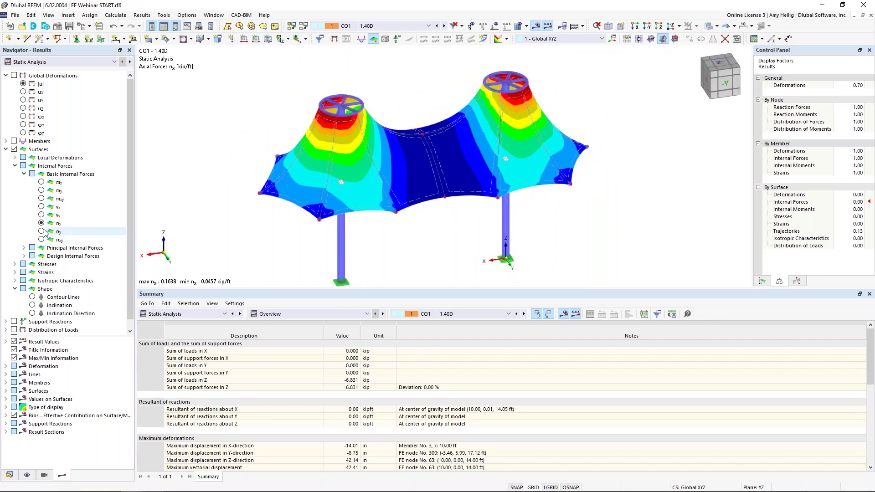
pyautogui.click(761, 281)
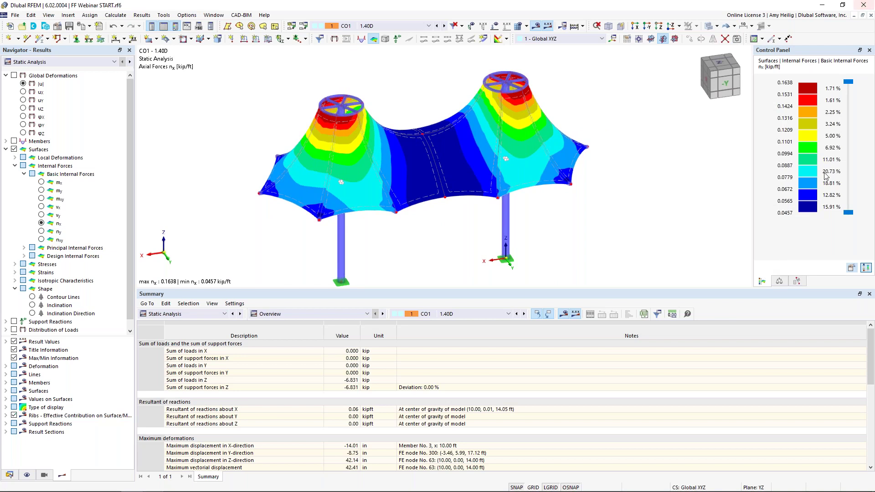
pyautogui.click(42, 232)
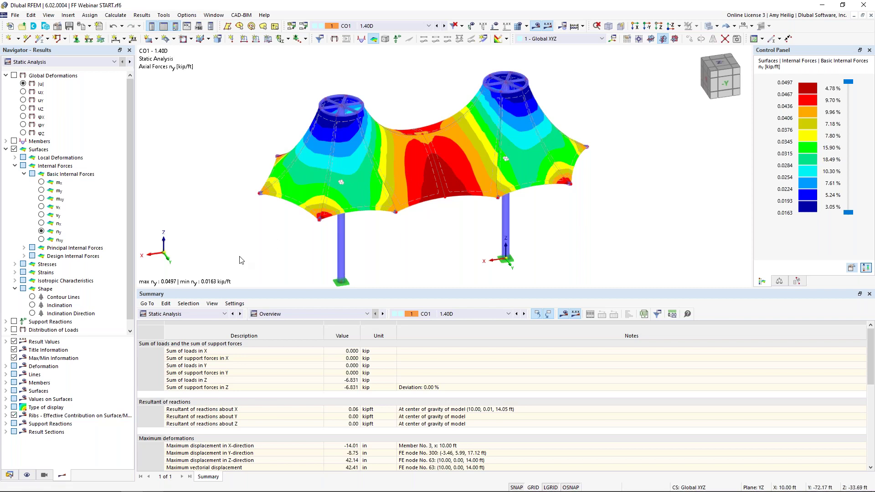
# Enlarge the results table and list the basic internal forces by surface
pyautogui.moveTo(285, 288); pyautogui.dragTo(287, 264)
pyautogui.click(286, 286)
pyautogui.click(286, 319)
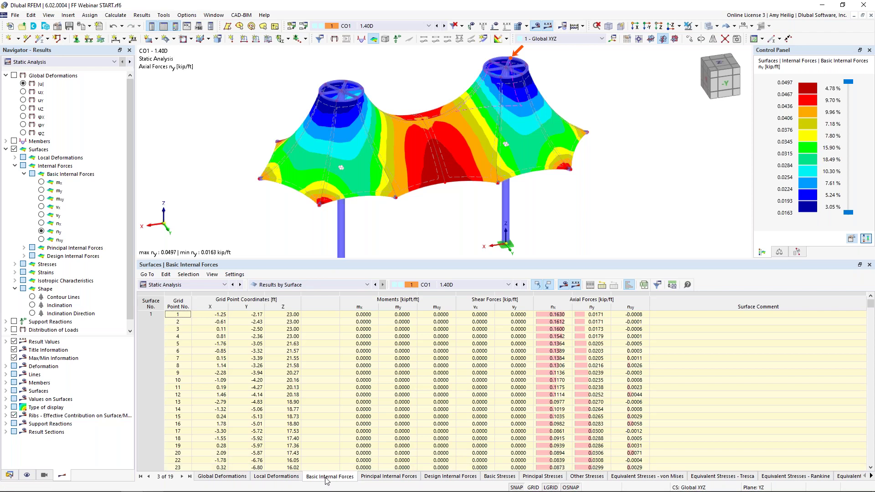
# Examine the grid point values of surfaces 1 and 2 in the basic internal forces table and locate them on the canopy
pyautogui.click(524, 358)
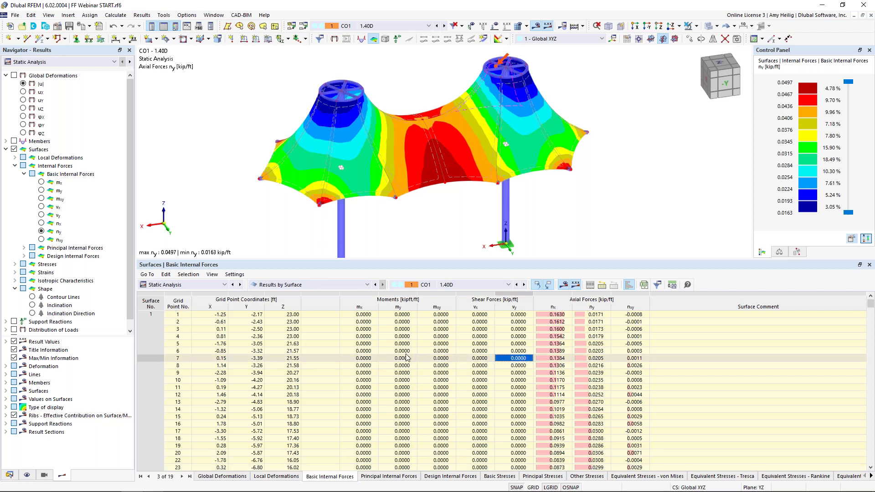
pyautogui.click(518, 402)
pyautogui.scroll(-13, 483, 412)
pyautogui.click(462, 439)
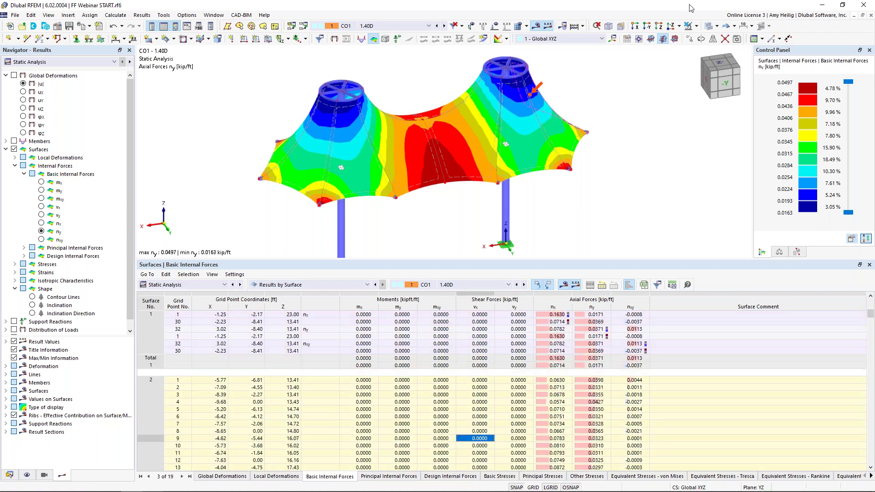
pyautogui.click(709, 26)
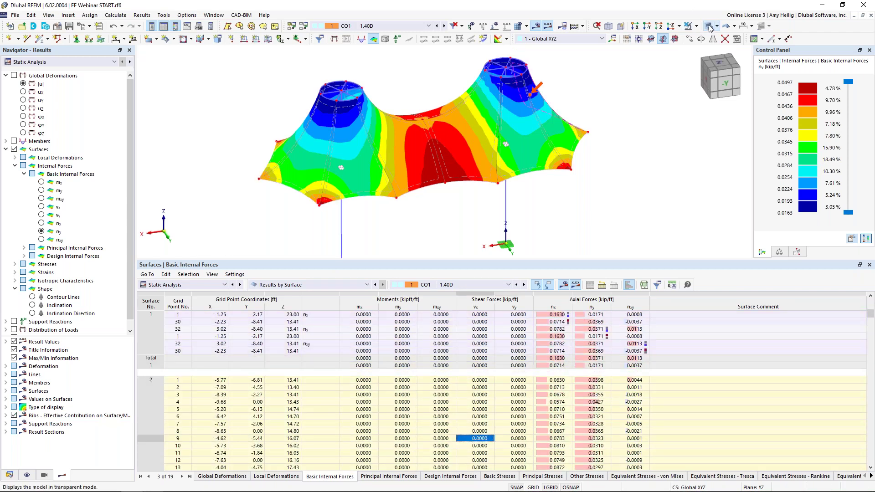
pyautogui.click(709, 26)
pyautogui.keyDown('ctrl'); pyautogui.moveTo(505, 166); pyautogui.dragTo(661, 159, button='middle'); pyautogui.keyUp('ctrl')
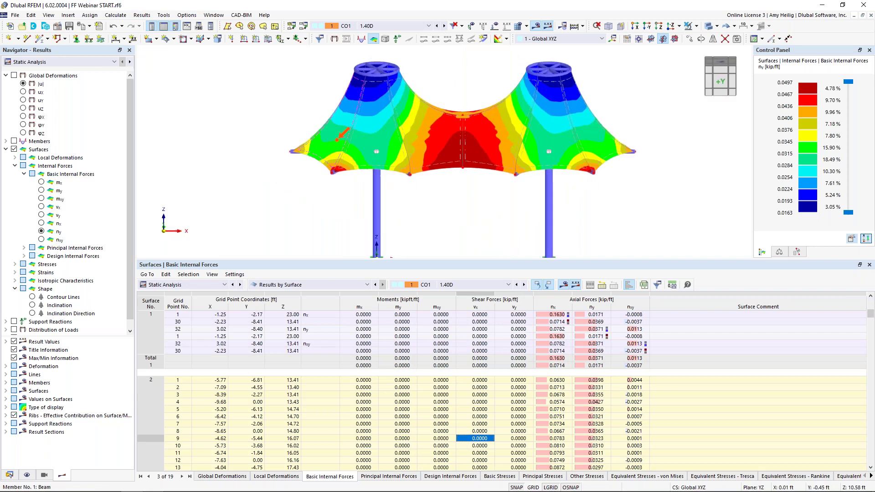
pyautogui.keyDown('ctrl'); pyautogui.moveTo(362, 136); pyautogui.dragTo(417, 160, button='middle'); pyautogui.keyUp('ctrl')
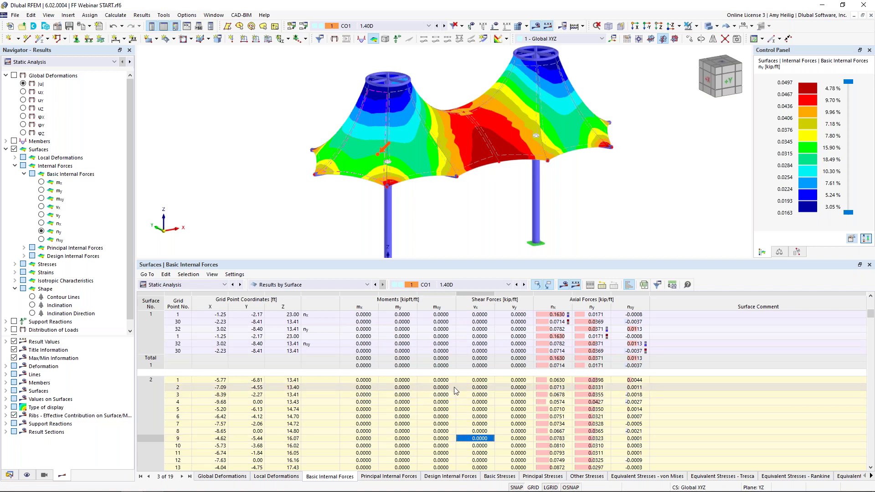
pyautogui.scroll(-6, 452, 385)
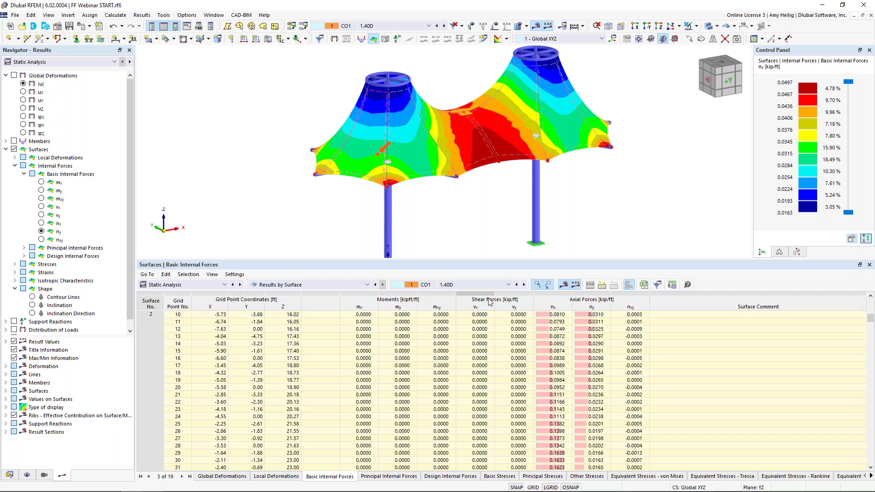
# Hide the internal moments and internal shear forces columns in the table of basic internal forces by surface
pyautogui.click(658, 285)
pyautogui.click(390, 181)
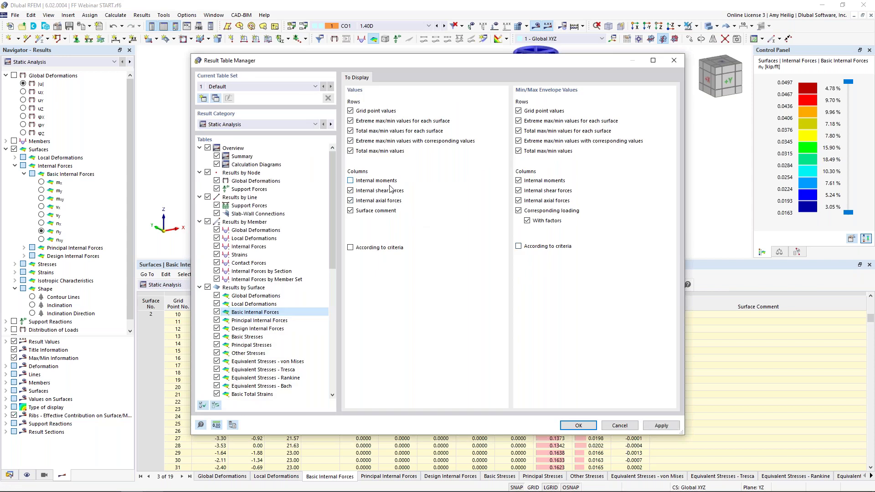
pyautogui.click(575, 425)
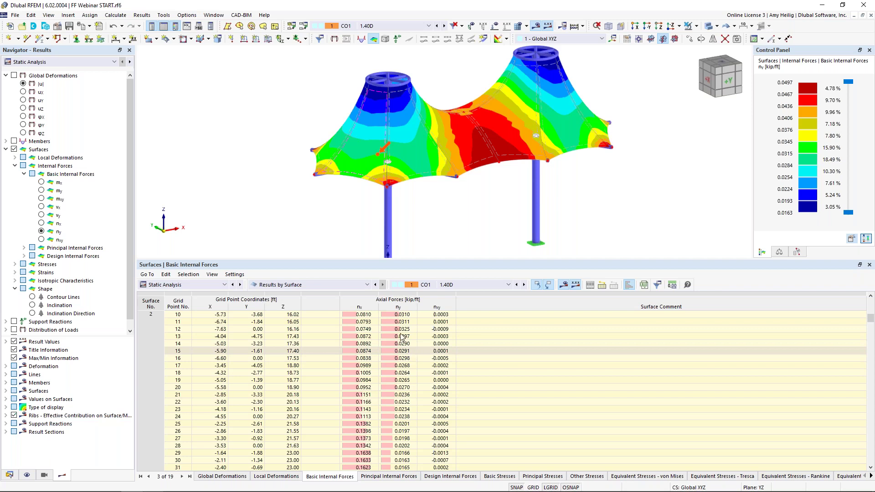
# Switch the results to Steel Design with the table of design ratios on members, listed by member
pyautogui.click(202, 286)
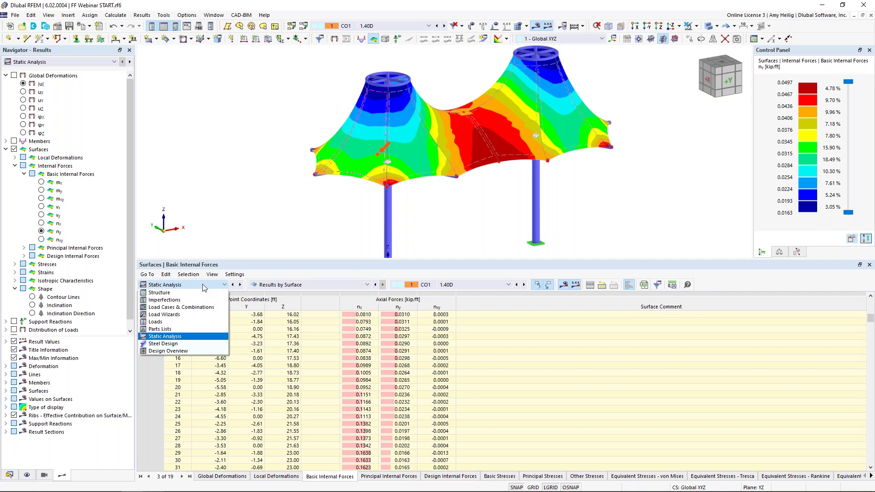
pyautogui.click(187, 345)
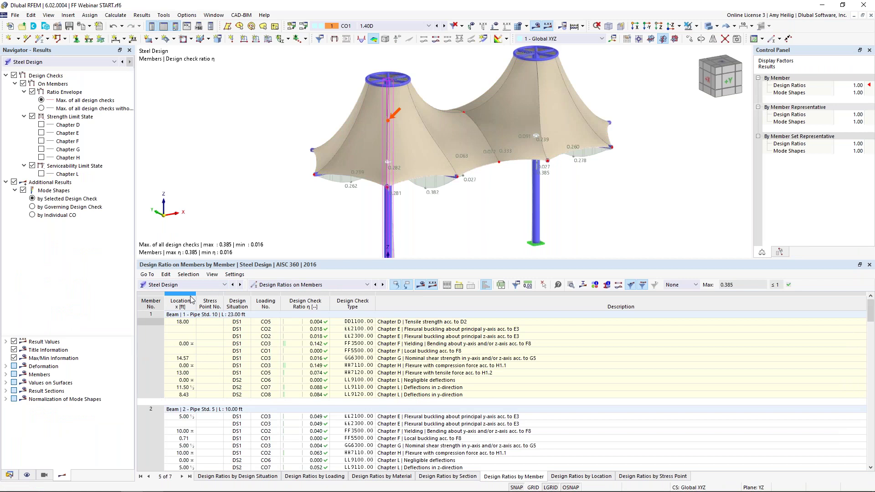
pyautogui.click(308, 286)
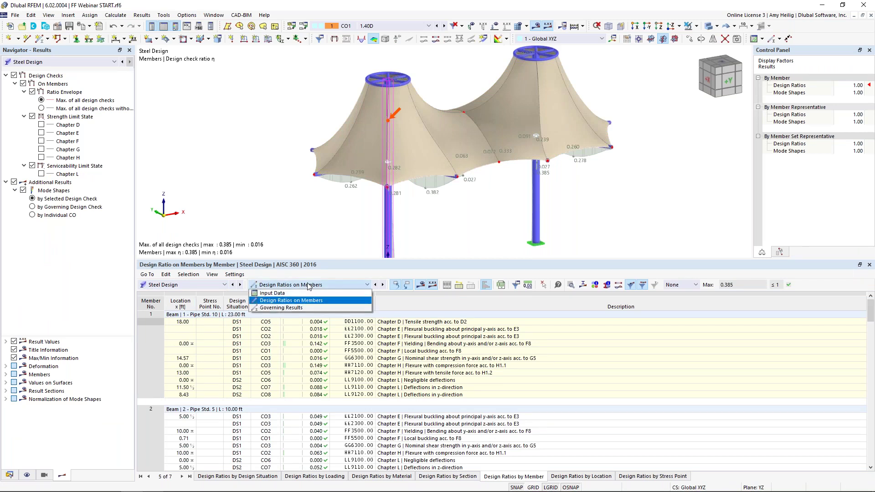
pyautogui.click(310, 301)
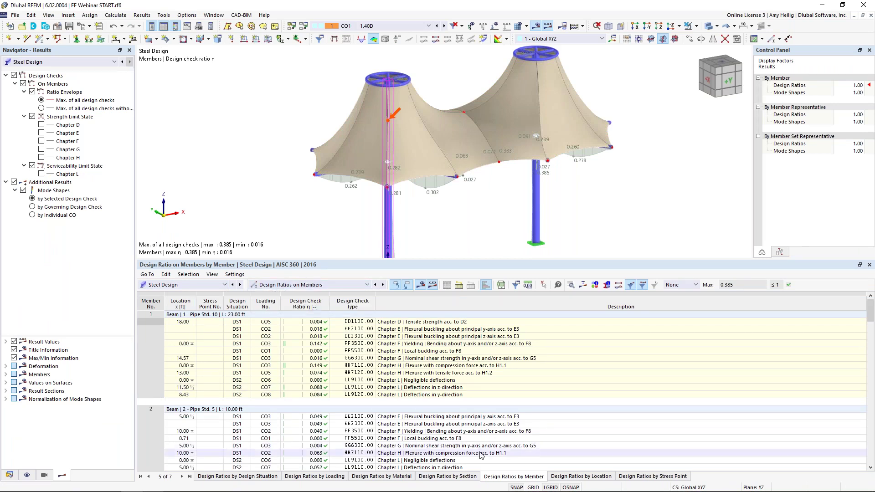
# Display the model transparently and examine the design ratios of the members, locating the checks of beam member 2
pyautogui.click(709, 26)
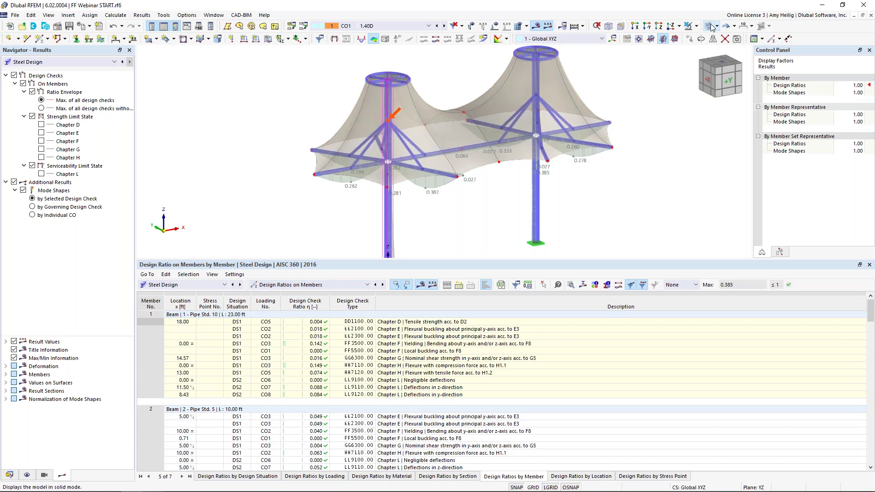
pyautogui.scroll(-2, 444, 394)
pyautogui.click(445, 394)
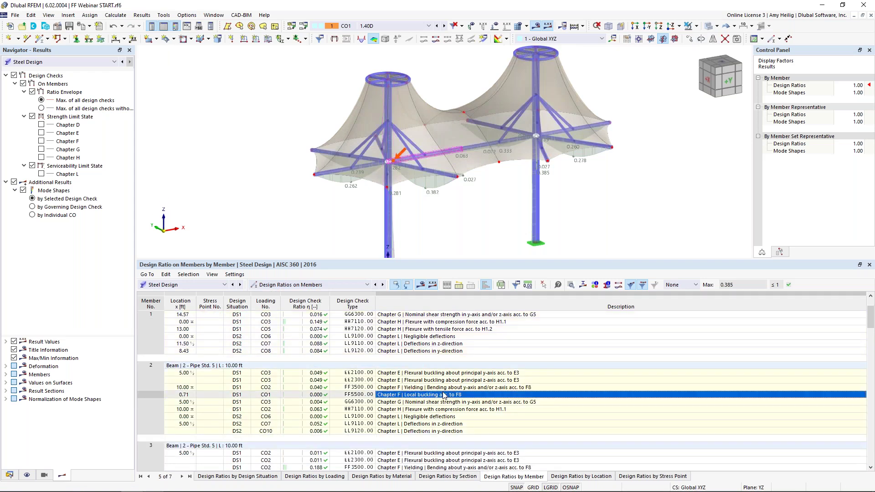
pyautogui.scroll(-1, 445, 395)
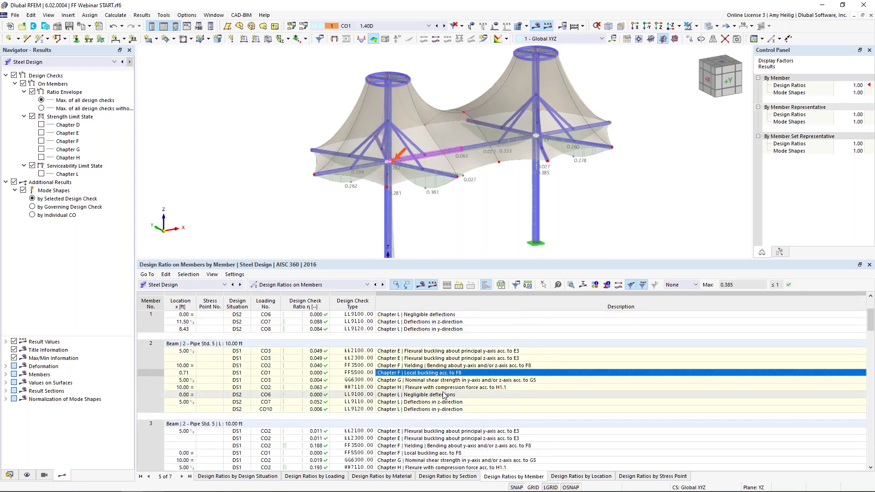
pyautogui.click(431, 358)
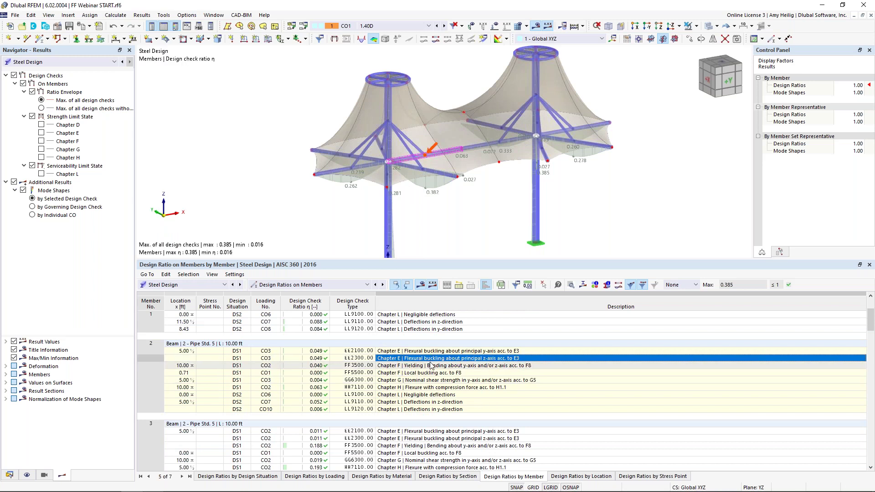
pyautogui.scroll(-3, 429, 376)
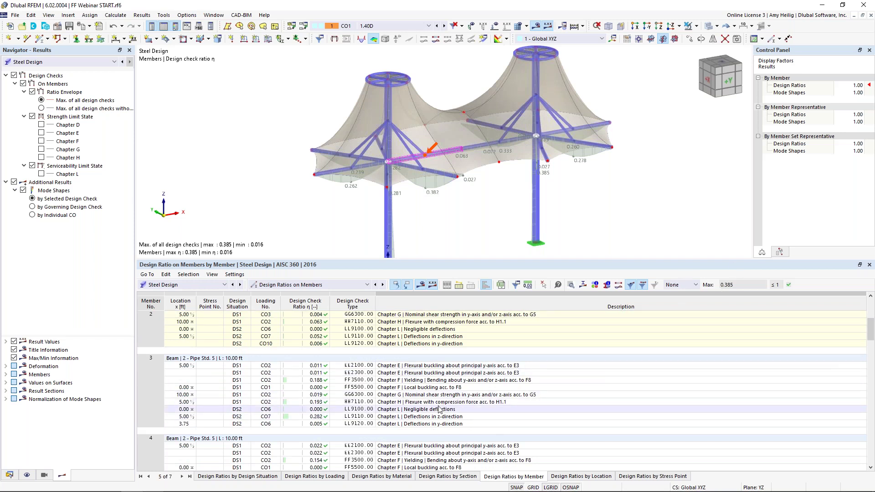
# View the design check details of member 3 for Chapter F yielding (FF3500) and Chapter G shear strength (GG6300), then close them
pyautogui.click(422, 383)
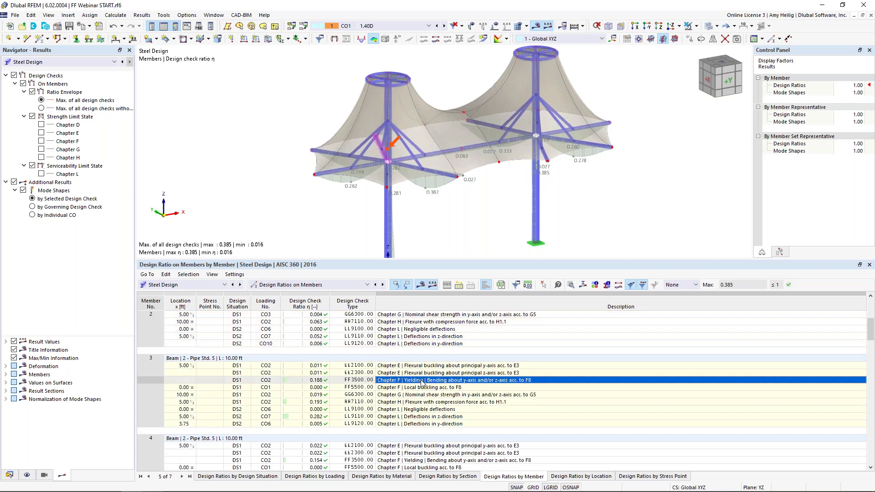
pyautogui.click(571, 286)
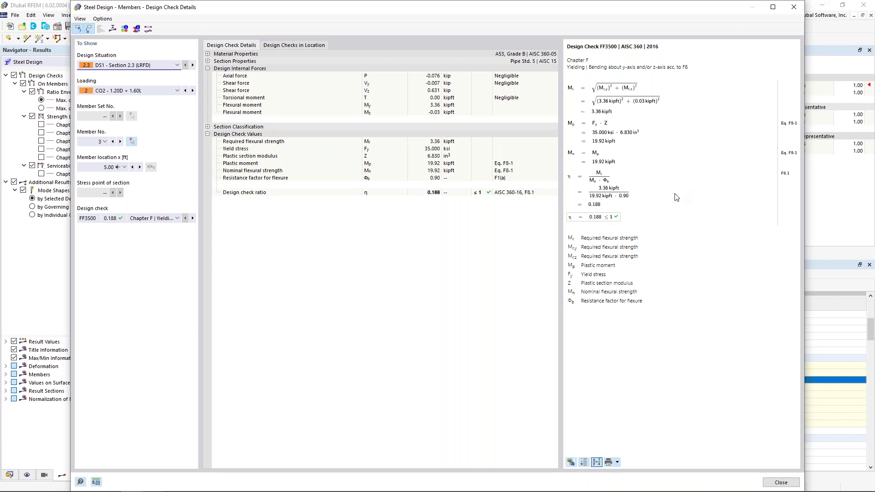
pyautogui.click(158, 221)
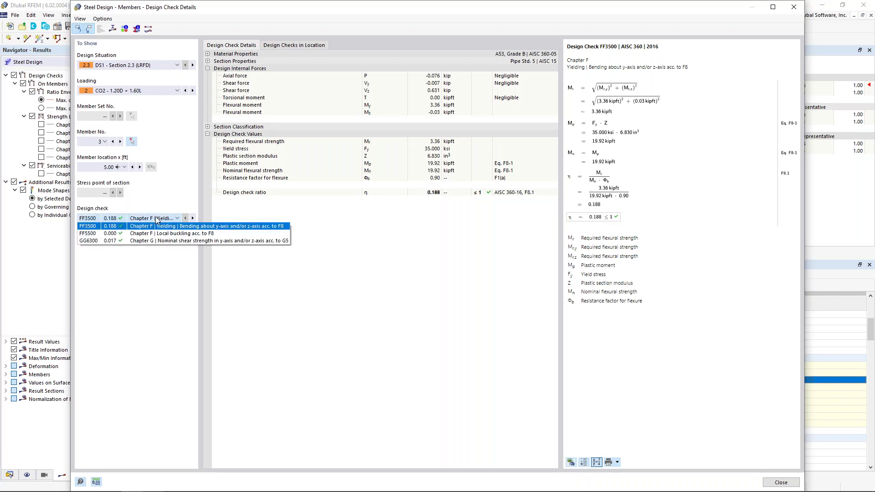
pyautogui.click(163, 241)
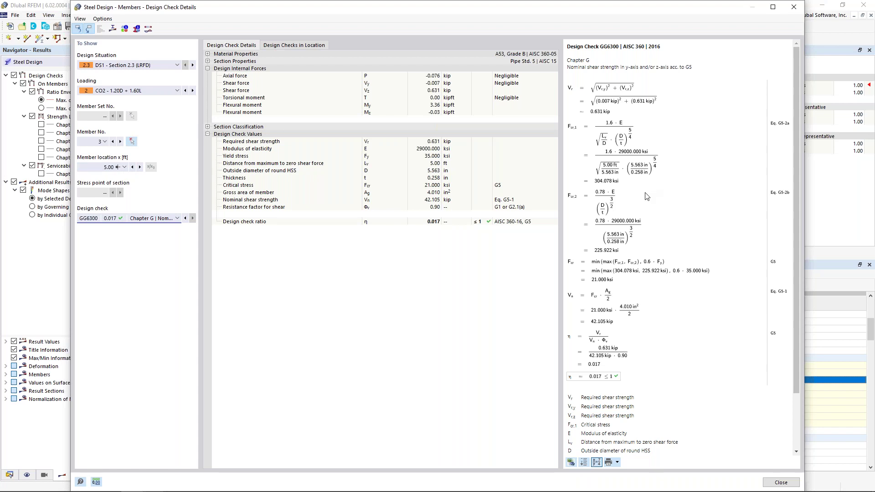
pyautogui.click(781, 483)
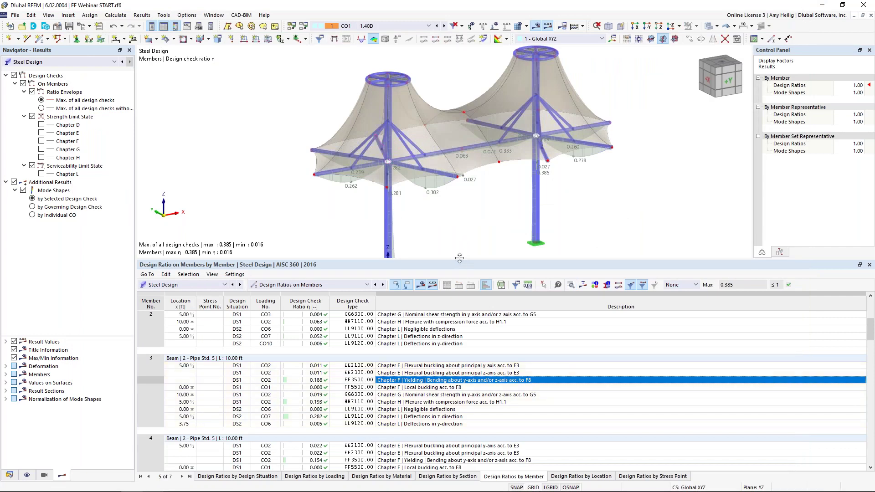
# Shrink the results table, return to the static analysis results and show the surface axial forces nx in top view
pyautogui.moveTo(459, 258); pyautogui.dragTo(465, 328)
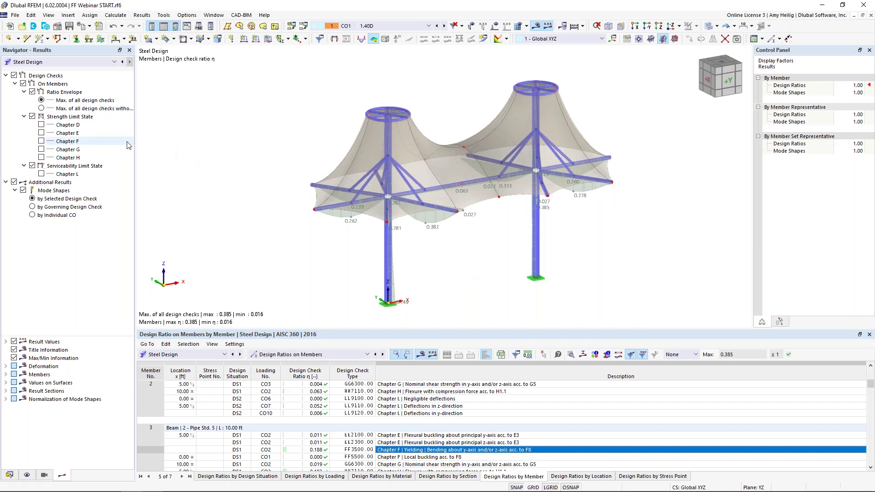
pyautogui.click(33, 63)
pyautogui.click(31, 71)
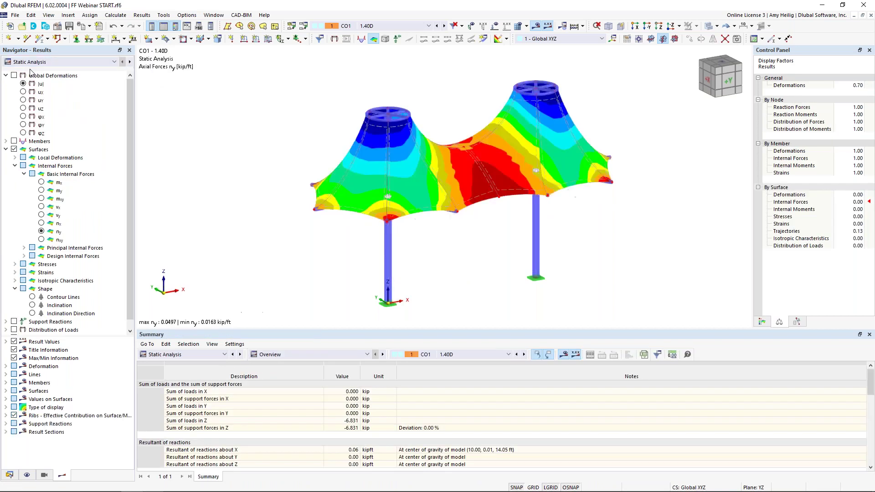
pyautogui.click(41, 223)
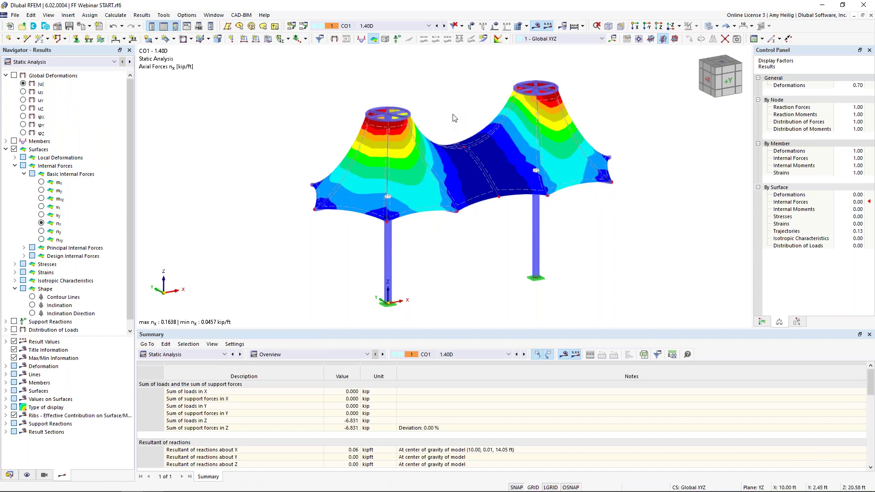
pyautogui.click(671, 26)
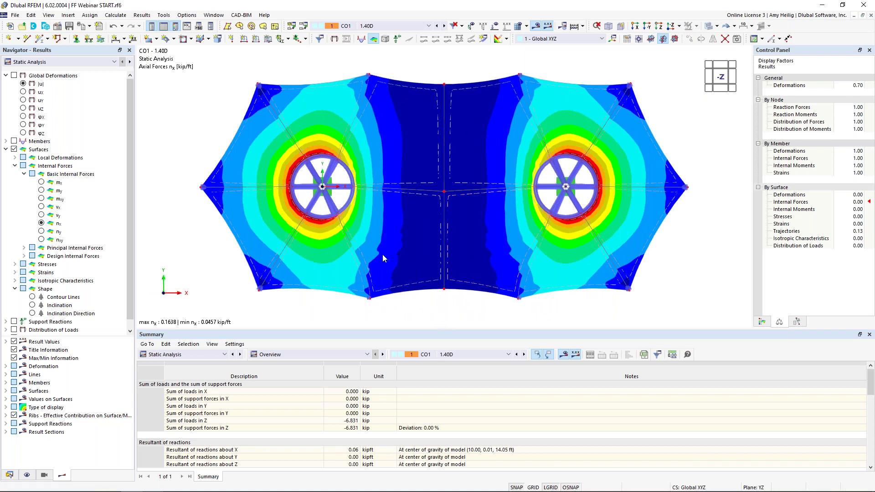
# Display the members as simple lines instead of solid shapes in the nx surface results view
pyautogui.click(407, 28)
pyautogui.click(479, 59)
pyautogui.click(708, 27)
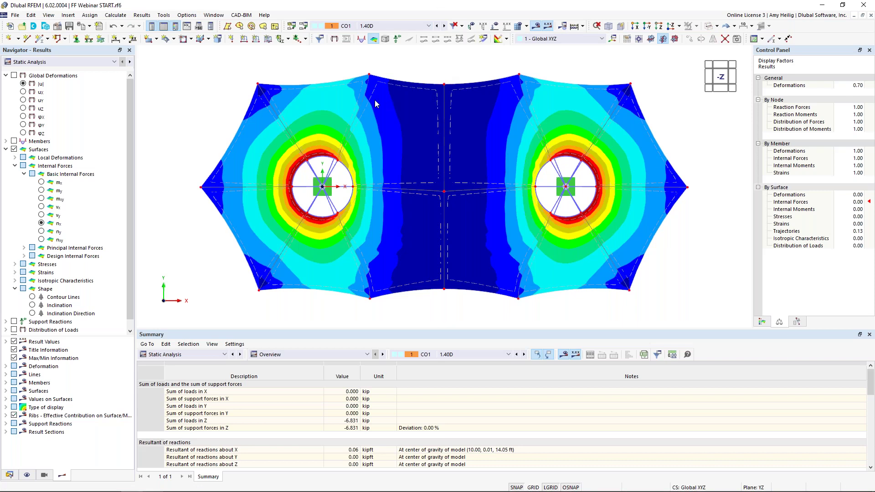
pyautogui.moveTo(257, 88)
# Create a printout report from the template "Input data and reduced results" and close the report manager
pyautogui.click(99, 27)
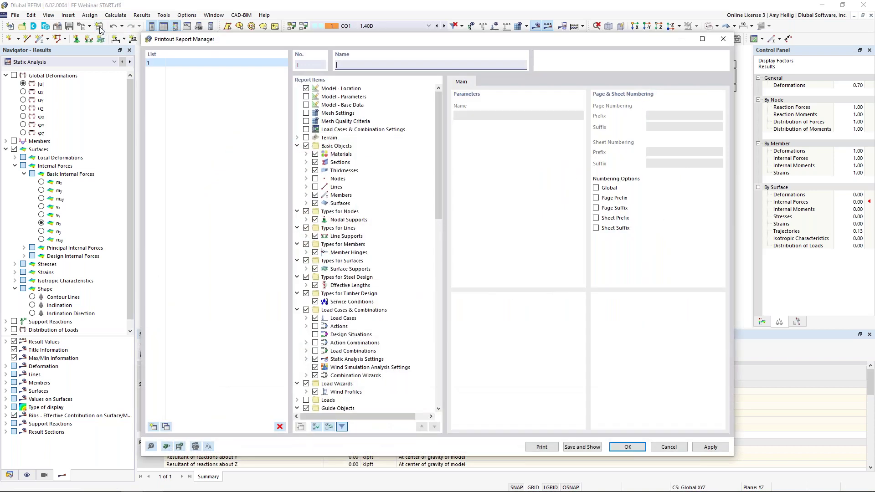
pyautogui.click(167, 446)
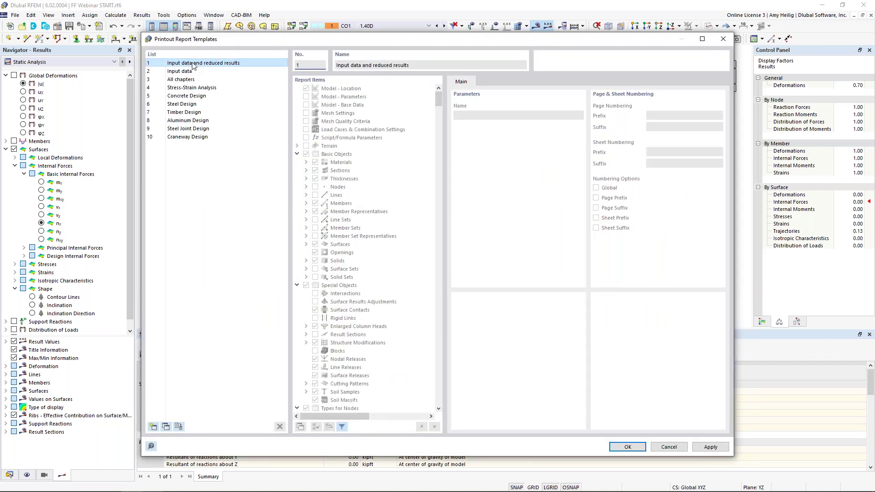
pyautogui.click(628, 447)
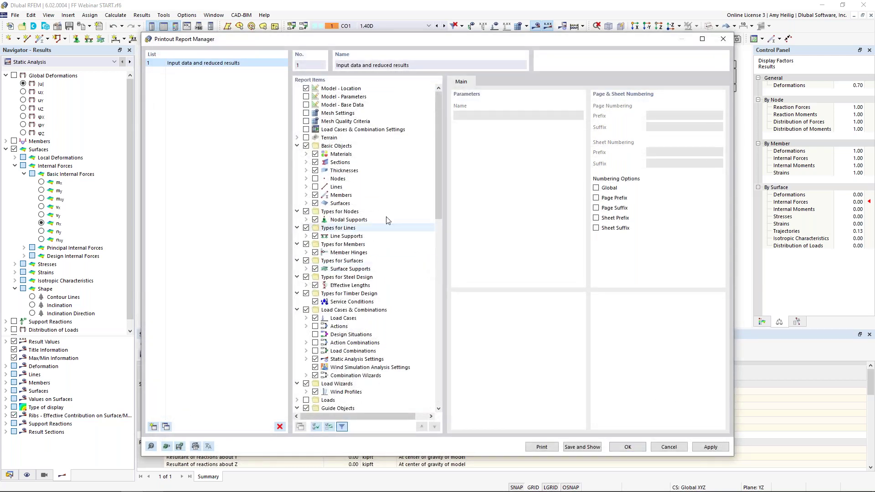
pyautogui.moveTo(439, 127); pyautogui.dragTo(451, 109)
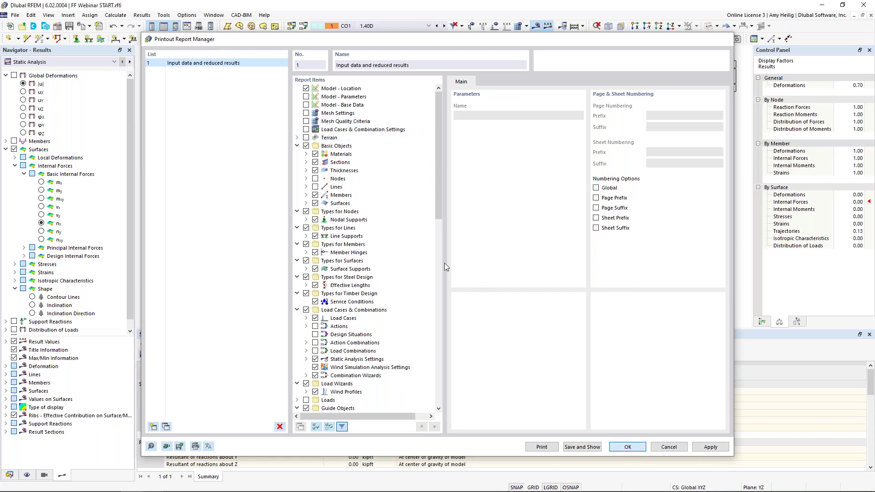
pyautogui.press('Escape')
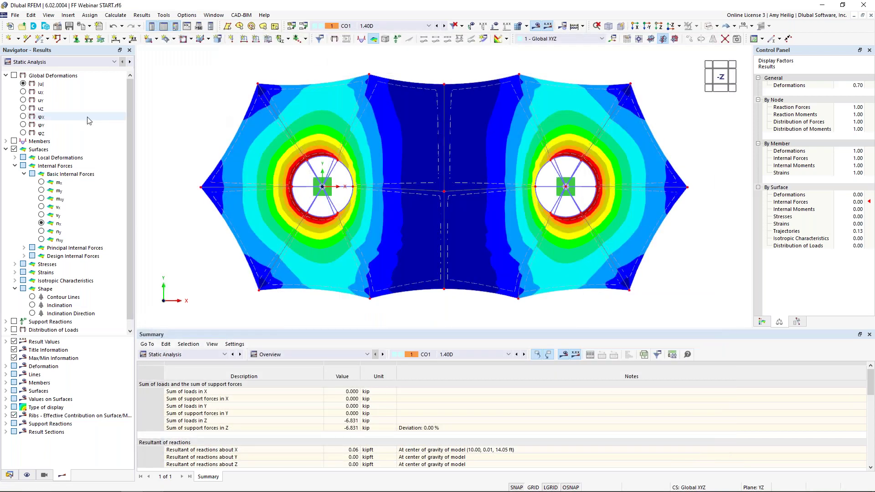
# Start a graphic printout to the printout report, using full page height and only the current window
pyautogui.click(89, 26)
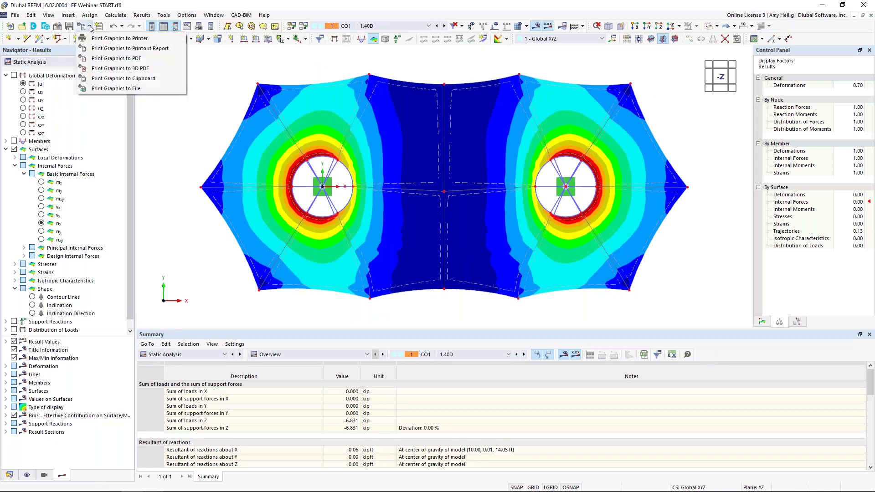
pyautogui.click(102, 49)
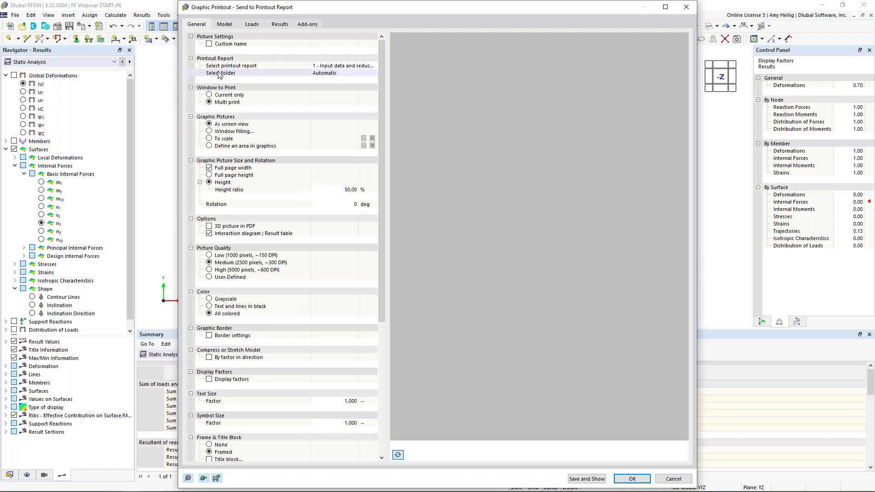
pyautogui.click(209, 176)
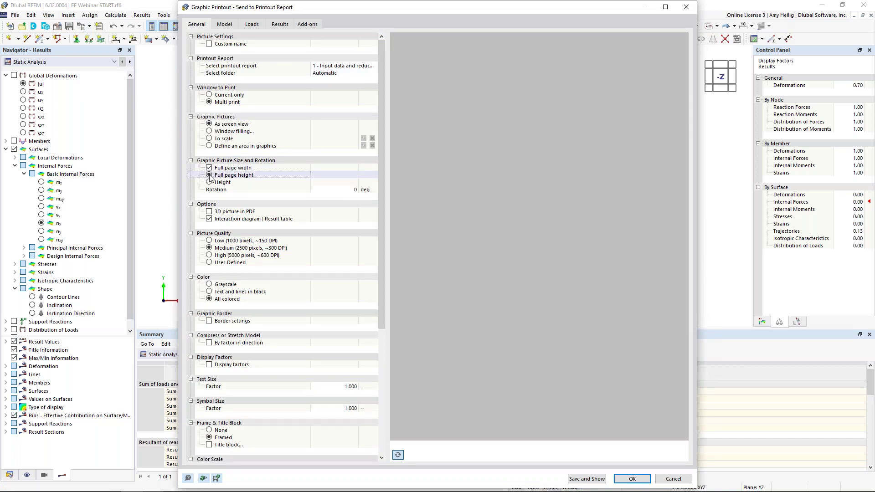
pyautogui.click(210, 95)
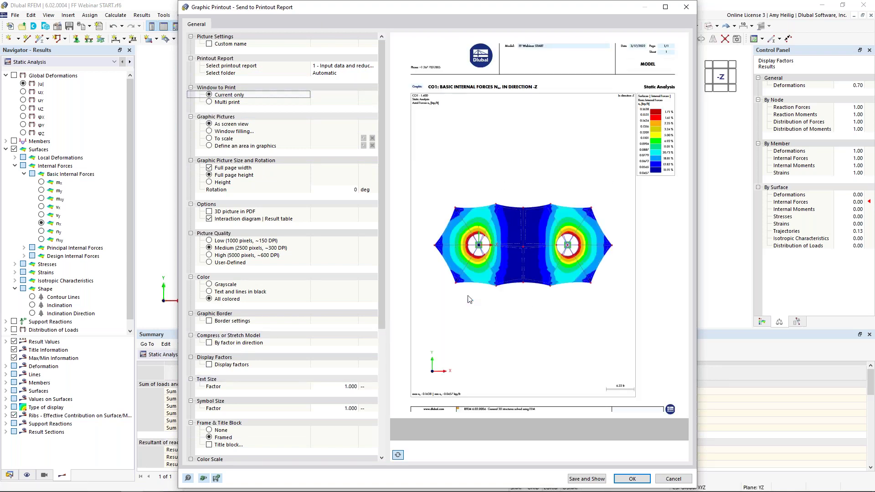
# Place the color scale inside the graphic picture
pyautogui.scroll(-4, 273, 404)
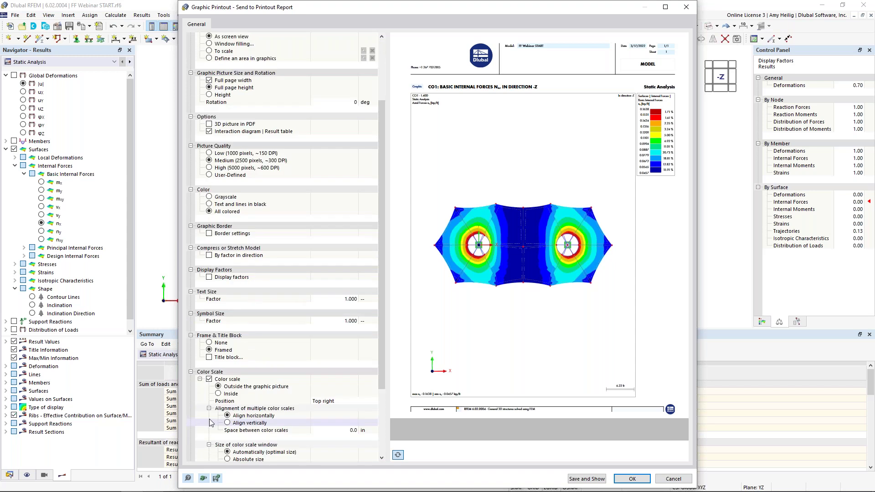
pyautogui.click(218, 394)
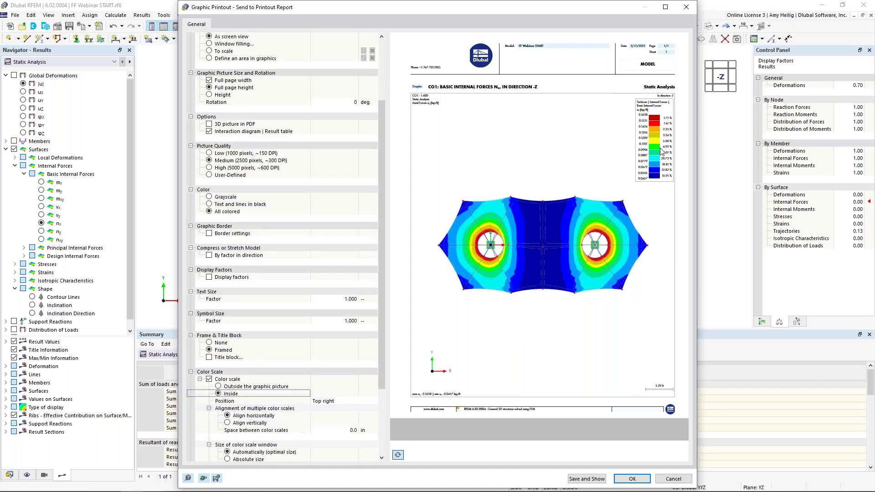
pyautogui.scroll(4, 236, 243)
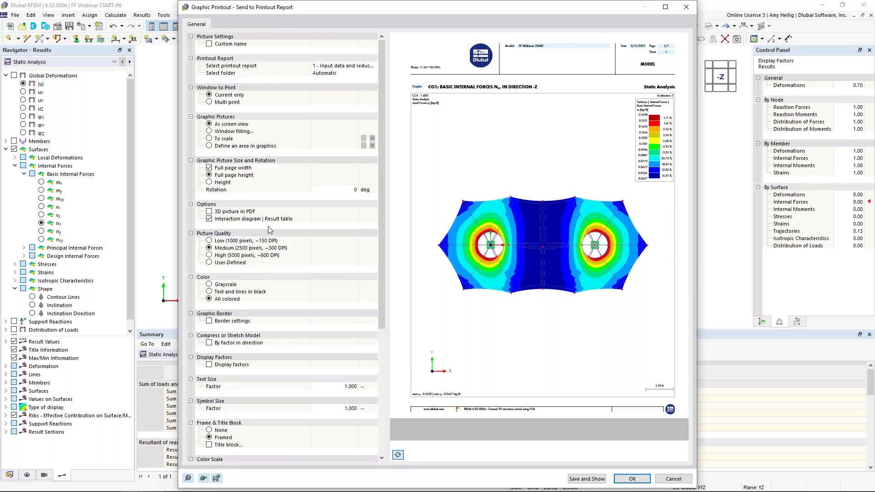
# Size the picture by height with a 50.00 % ratio and place the color scale outside the graphic picture
pyautogui.click(209, 183)
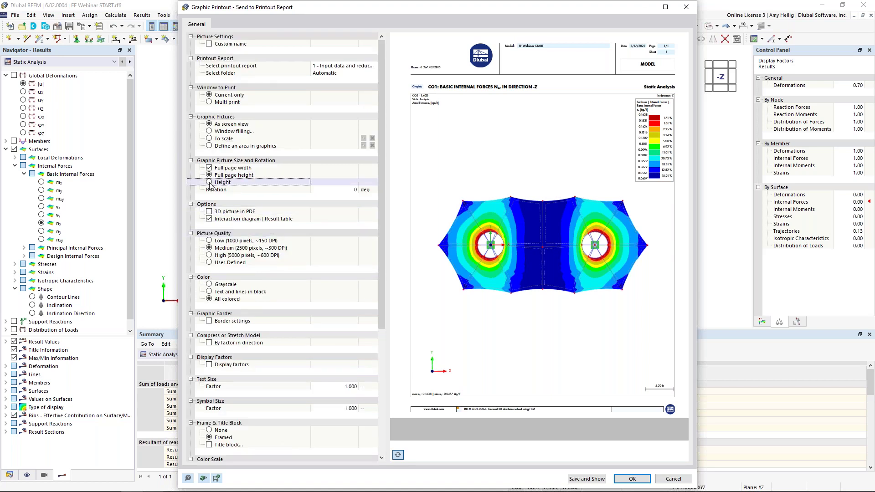
pyautogui.click(298, 181)
pyautogui.click(332, 190)
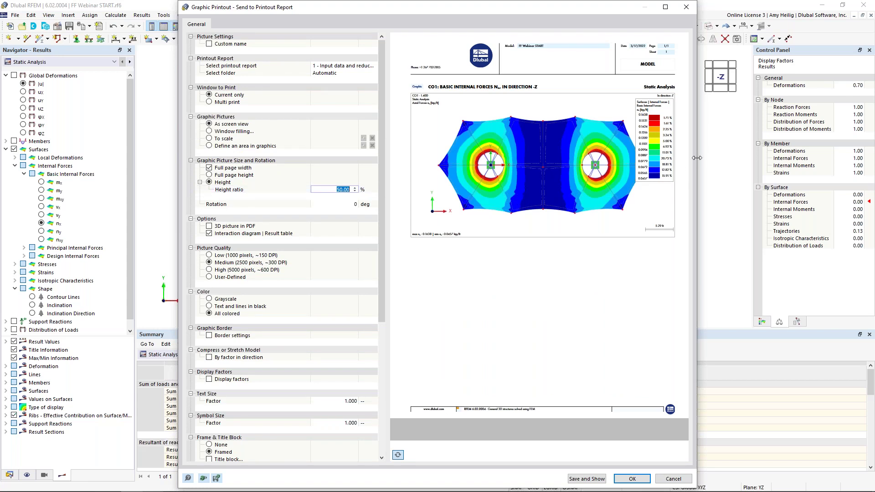
pyautogui.scroll(-4, 300, 365)
pyautogui.click(218, 402)
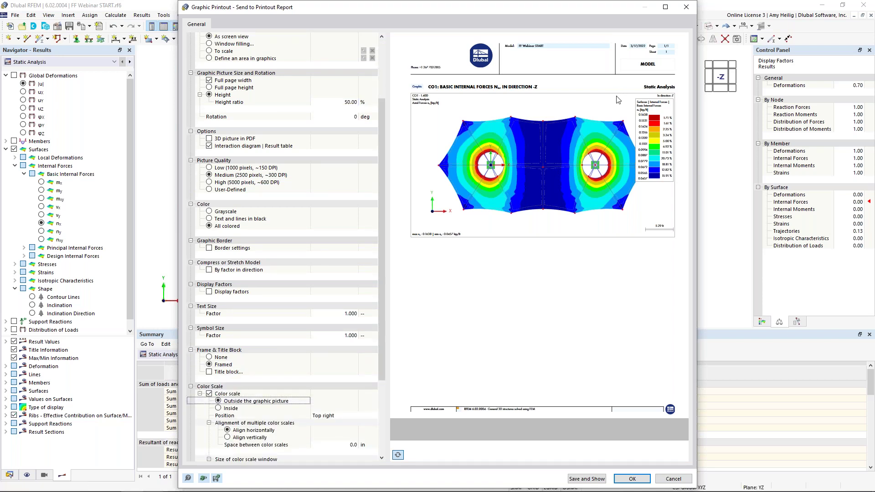
pyautogui.click(218, 402)
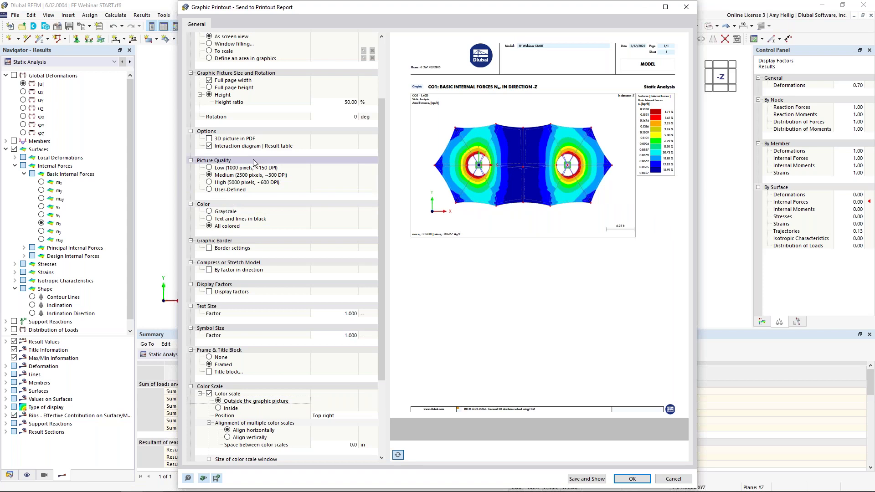
pyautogui.scroll(4, 255, 159)
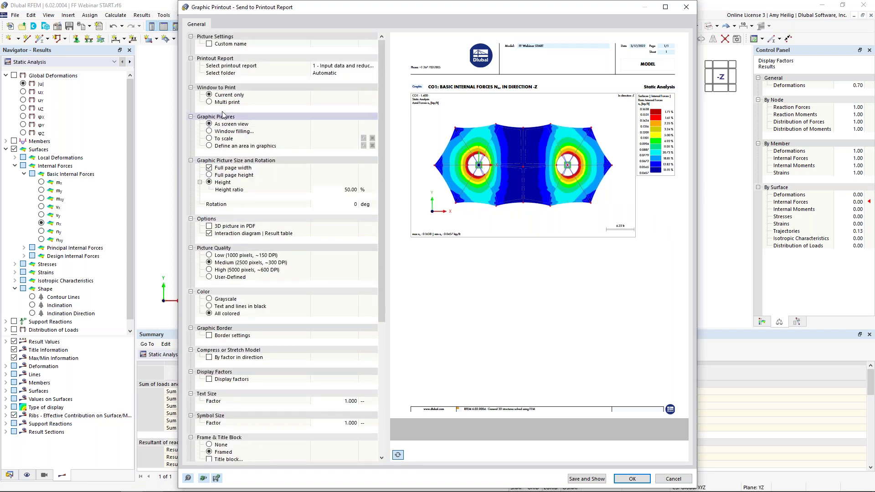
# Change the graphic printout to multi print and include the basic internal forces nx and ny of the surfaces
pyautogui.click(208, 102)
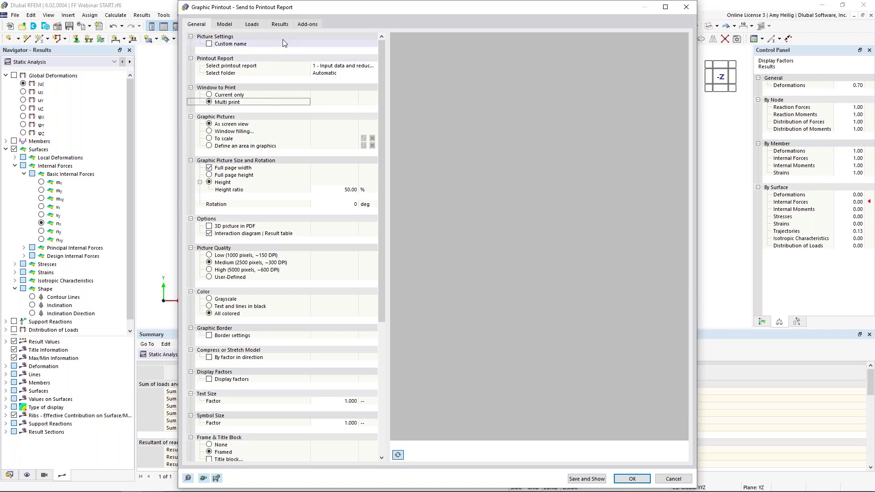
pyautogui.click(280, 24)
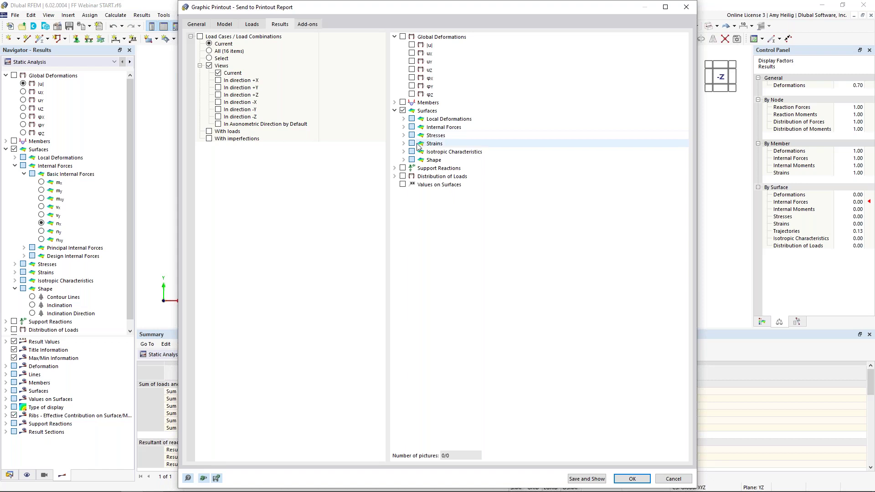
pyautogui.click(404, 128)
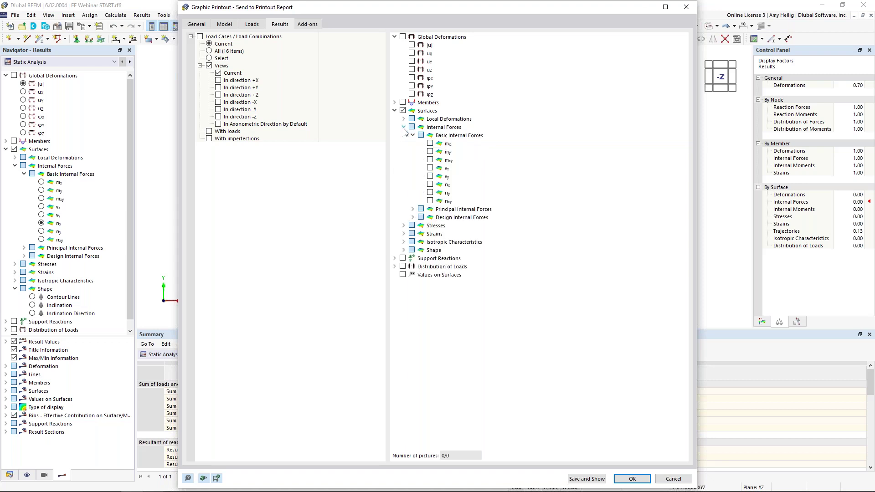
pyautogui.click(430, 185)
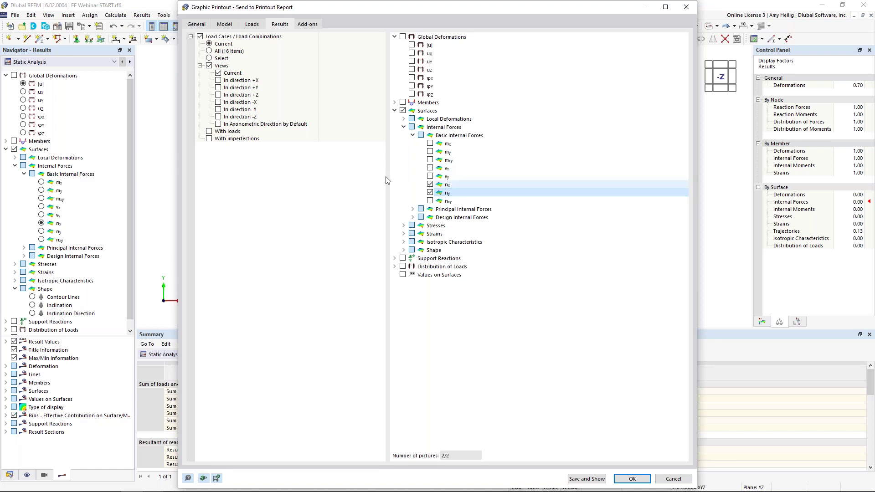
# Select load combinations CO1, CO2 and CO3 for the result pictures, save the graphics and show the printout report
pyautogui.click(286, 61)
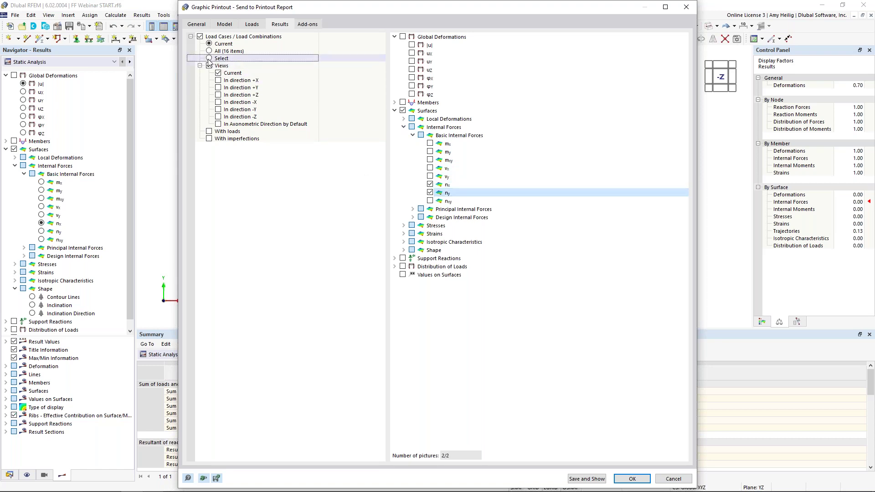
pyautogui.click(209, 58)
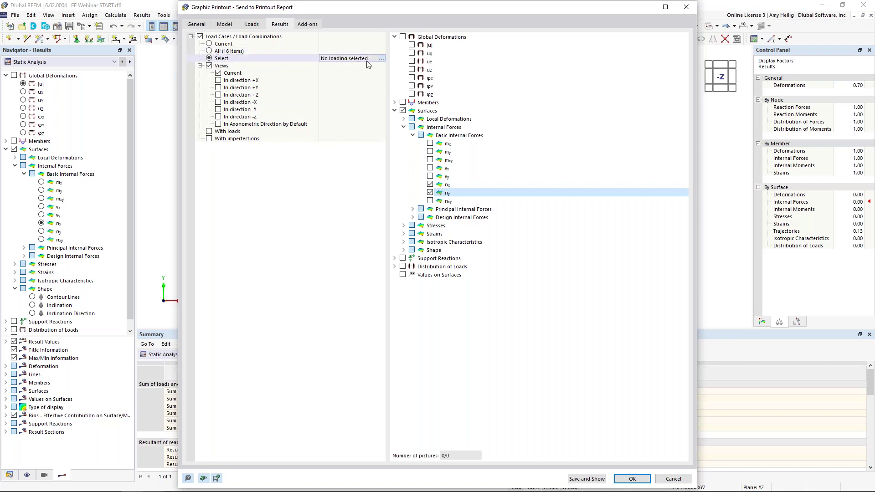
pyautogui.click(381, 59)
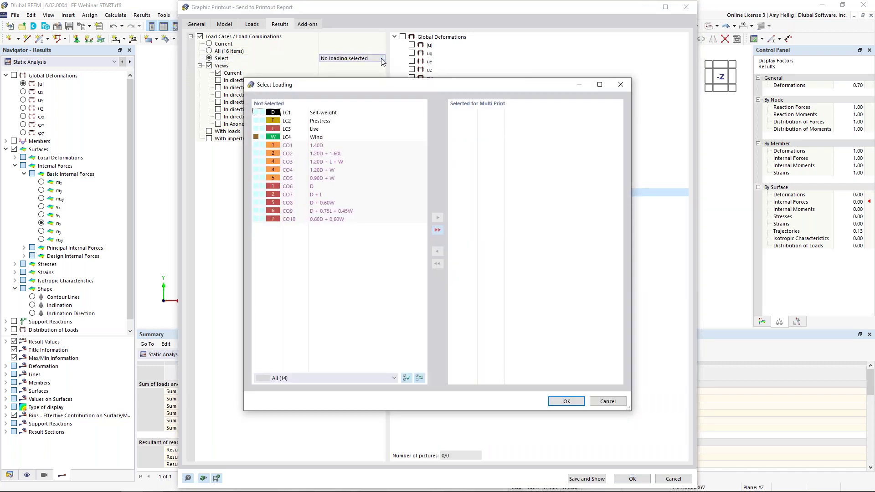
pyautogui.click(340, 145)
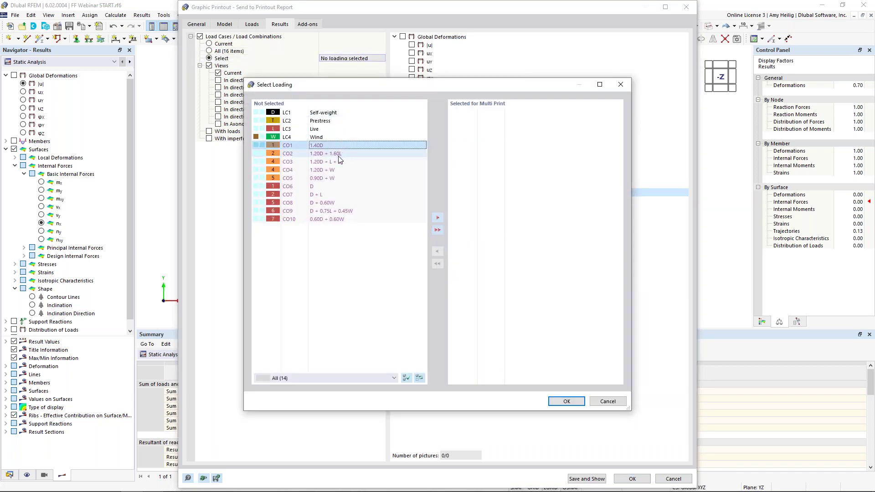
pyautogui.keyDown('shift'); pyautogui.click(340, 161); pyautogui.keyUp('shift')
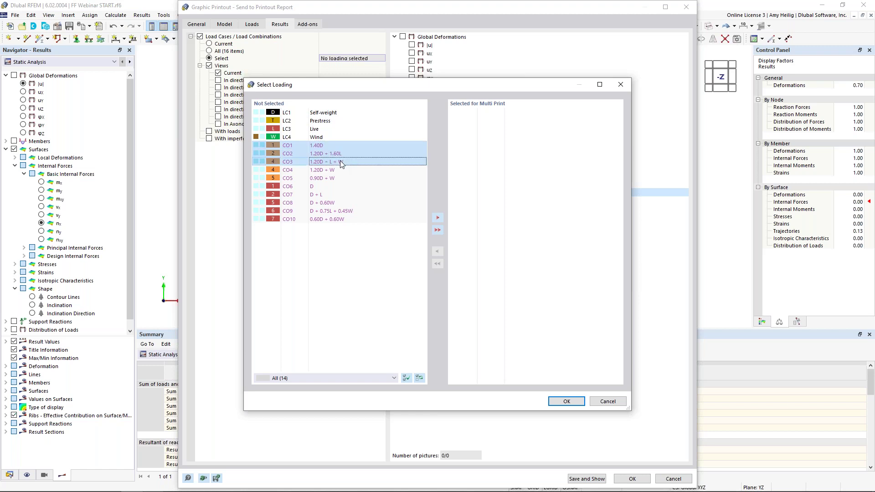
pyautogui.click(438, 218)
pyautogui.click(547, 175)
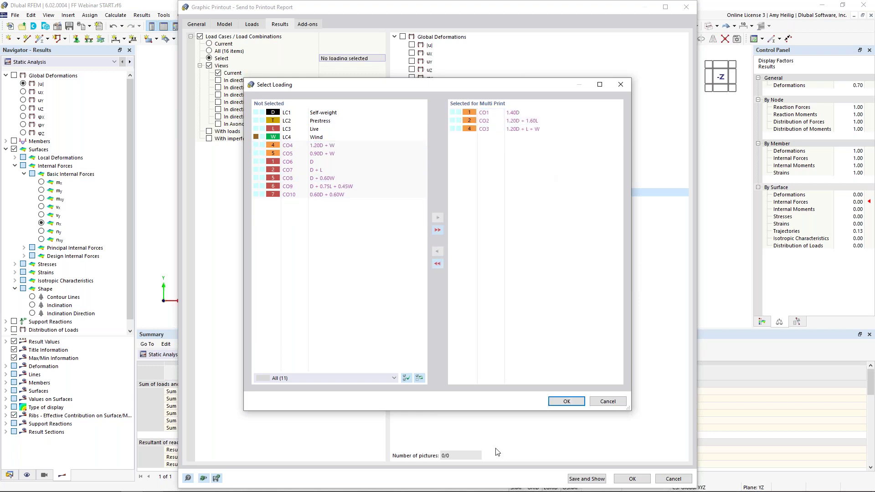
pyautogui.click(566, 402)
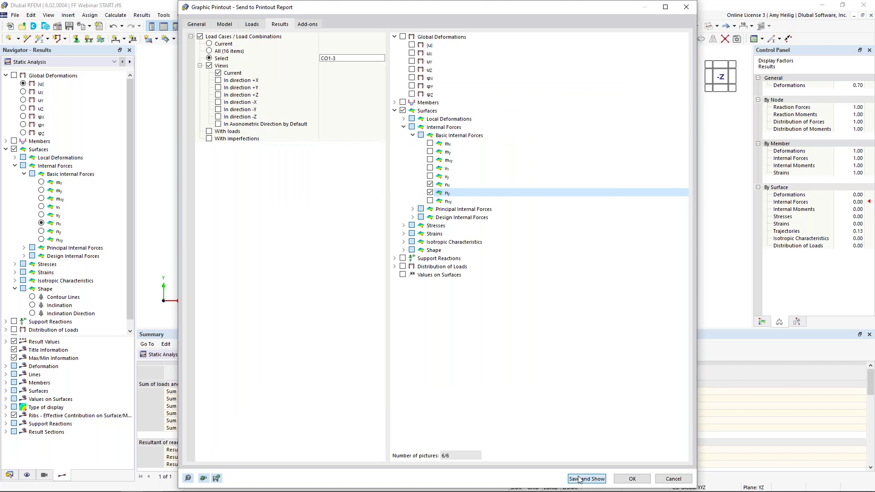
pyautogui.click(579, 479)
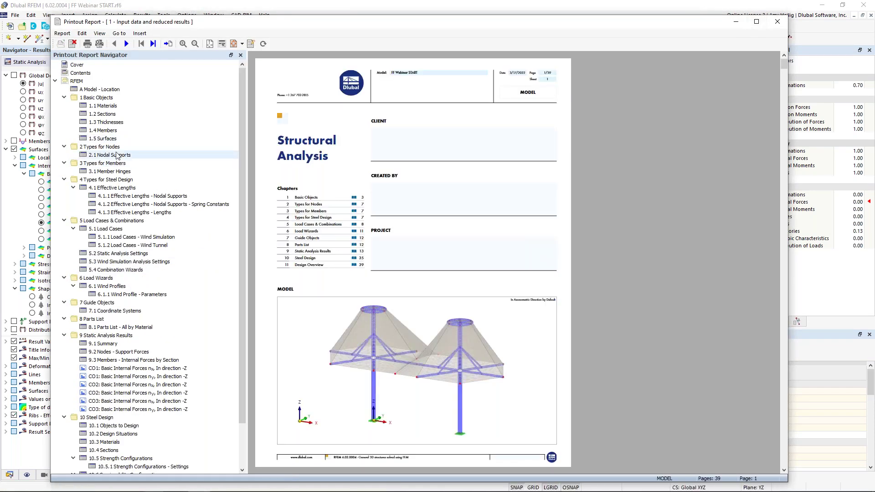
# Collapse all chapters in the printout report's navigator
pyautogui.click(109, 98)
pyautogui.rightClick(109, 98)
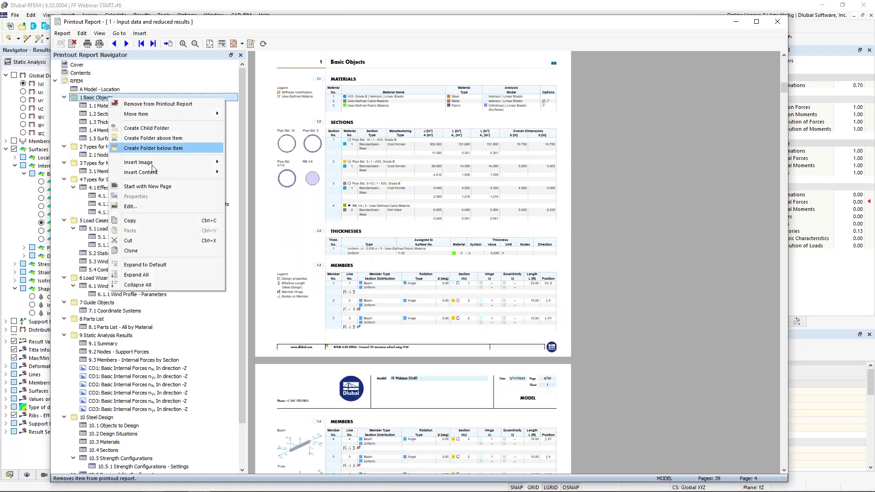
pyautogui.click(142, 286)
pyautogui.click(55, 82)
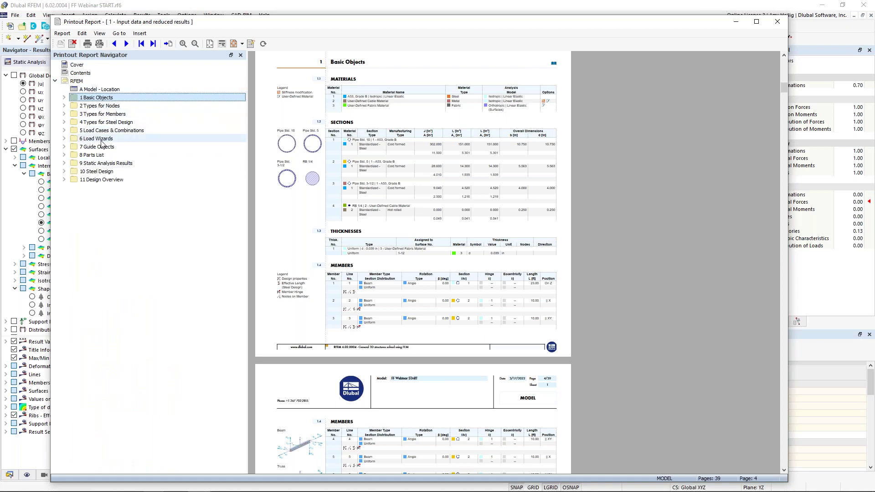
# Expand the Static Analysis Results chapter and review the CO1 graphics of nx and ny and the following CO2 graphic in the report
pyautogui.click(64, 164)
pyautogui.click(132, 196)
pyautogui.keyDown('ctrl'); pyautogui.scroll(2, 344, 202); pyautogui.keyUp('ctrl')
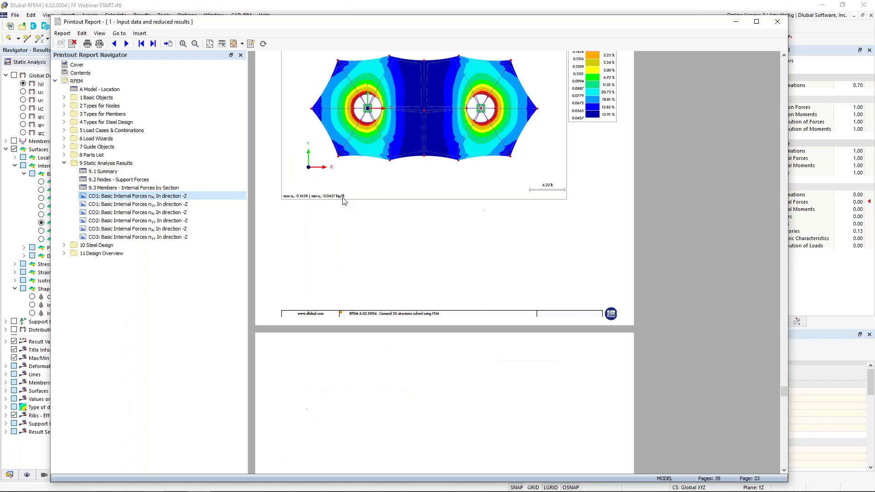
pyautogui.scroll(2, 454, 201)
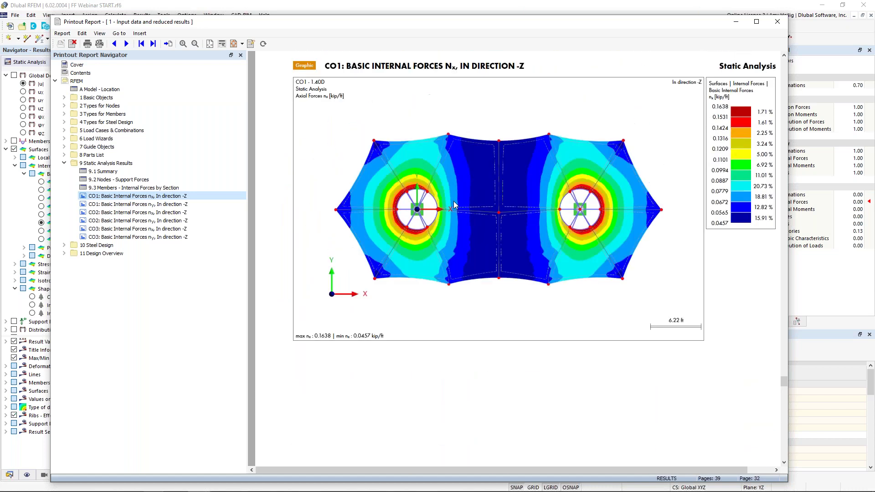
pyautogui.scroll(-6, 453, 202)
pyautogui.scroll(-10, 454, 201)
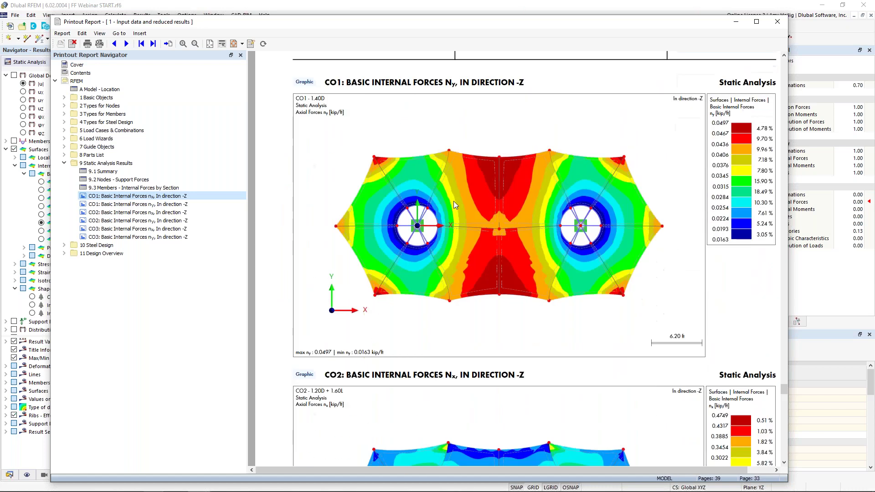
# Review the remaining CO2 and CO3 internal force graphics in the report up to the start of the Steel Design chapter
pyautogui.scroll(-10, 454, 205)
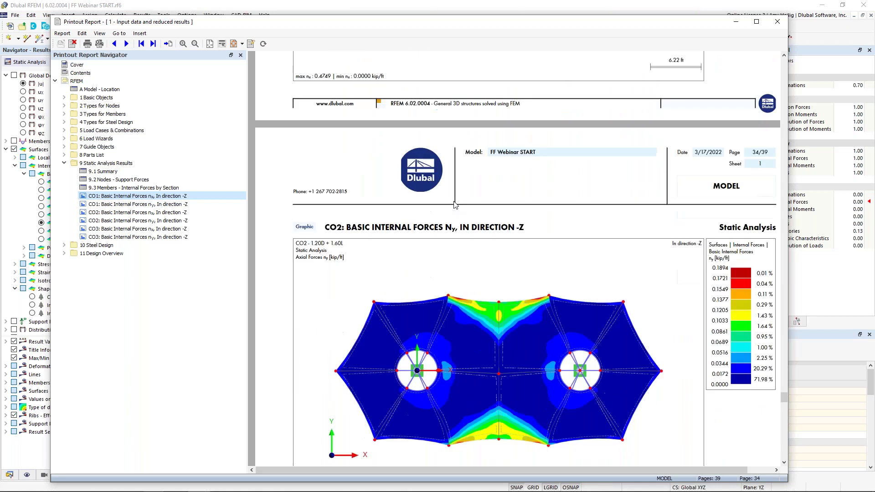
pyautogui.scroll(-8, 454, 202)
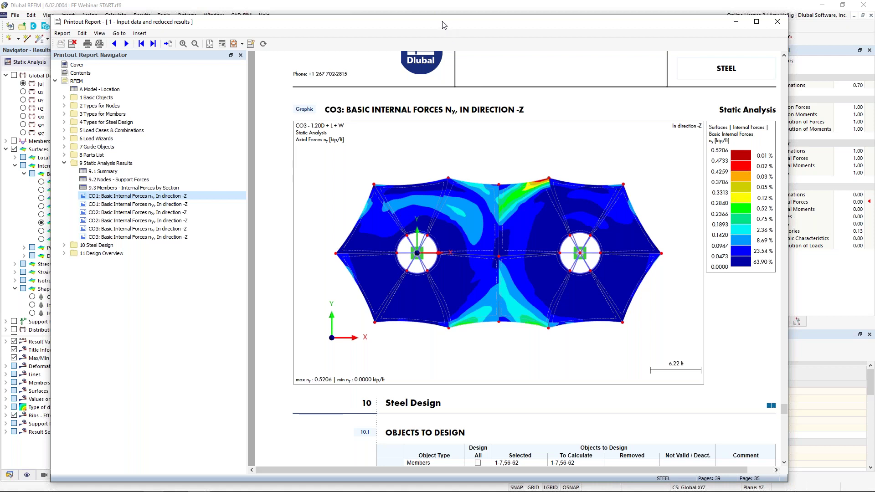
pyautogui.moveTo(444, 25)
pyautogui.mouseDown()
pyautogui.moveTo(874, 28)
pyautogui.moveTo(442, 30)
pyautogui.mouseUp()
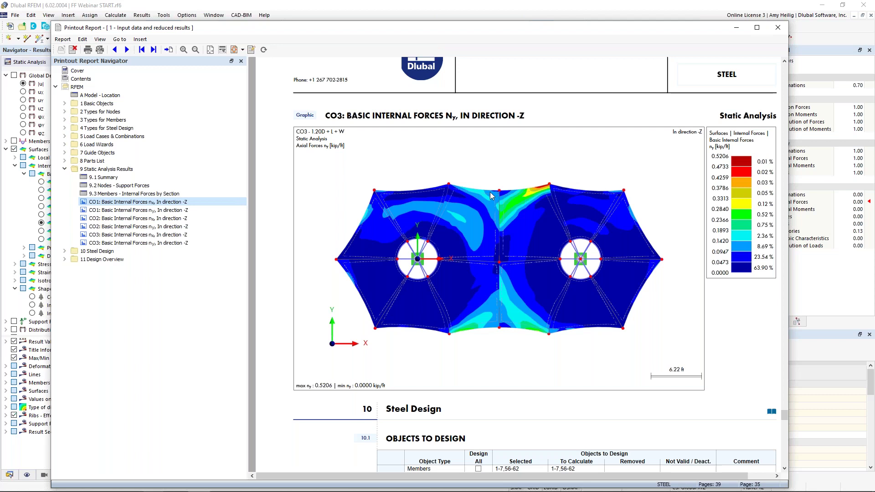
pyautogui.scroll(-3, 458, 231)
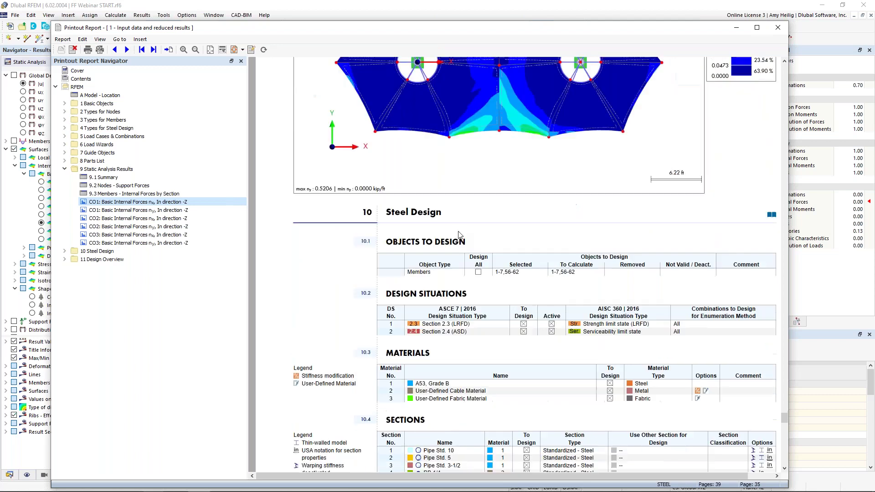
# Return to the report's cover page and open its model picture for editing
pyautogui.moveTo(784, 416); pyautogui.dragTo(811, 57)
pyautogui.keyDown('ctrl'); pyautogui.scroll(-1, 470, 206); pyautogui.keyUp('ctrl')
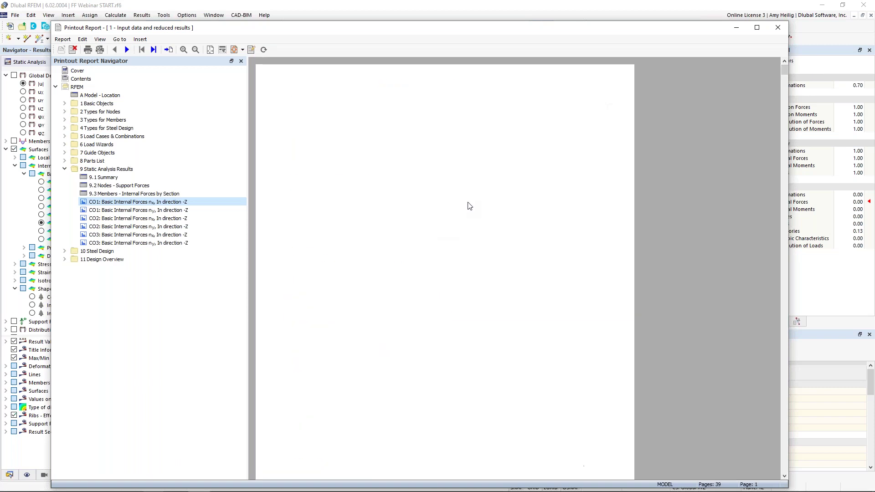
pyautogui.scroll(-2, 449, 256)
pyautogui.scroll(-2, 449, 255)
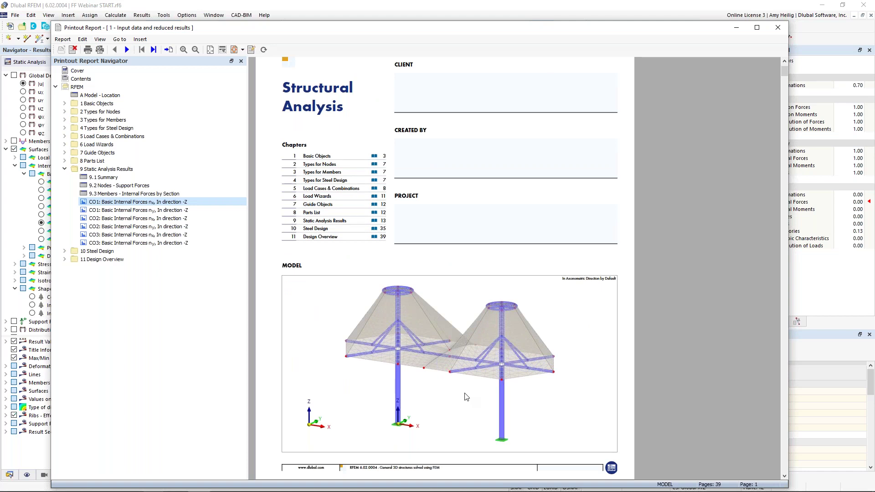
pyautogui.rightClick(569, 306)
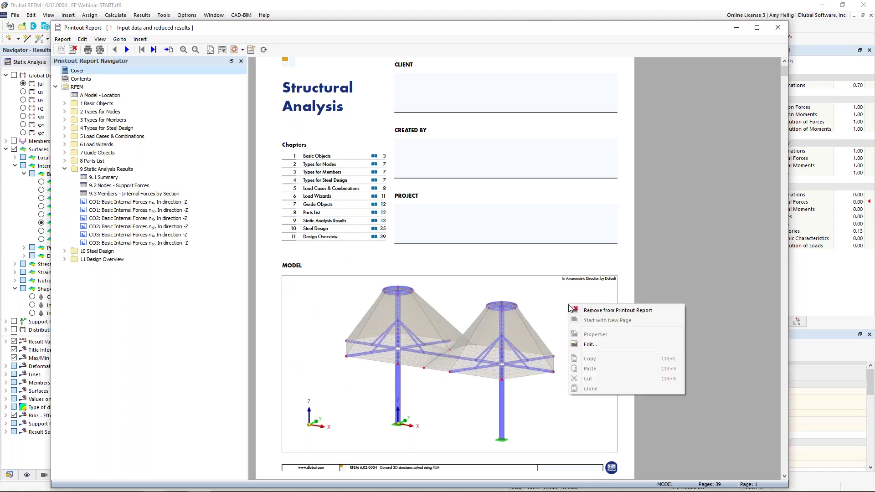
pyautogui.click(590, 345)
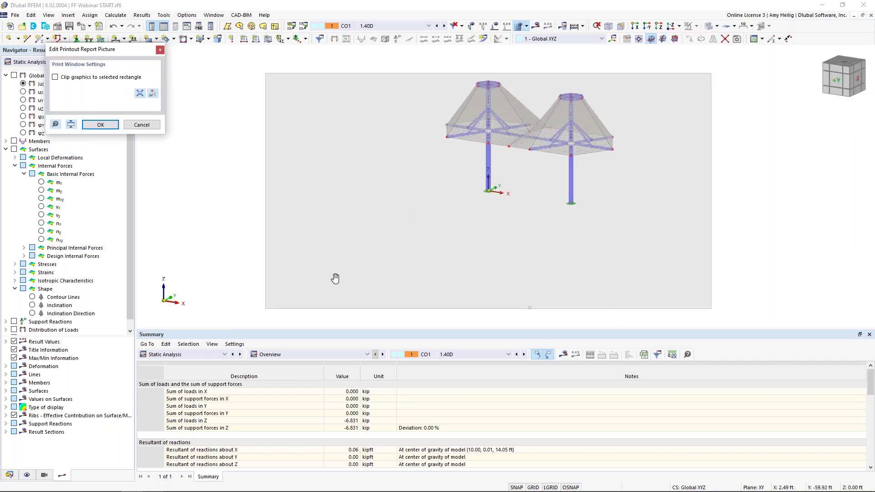
# Shrink the print rectangle to fit closely around the double-cone model and clip the graphics to the selected rectangle
pyautogui.moveTo(267, 309); pyautogui.dragTo(430, 205)
pyautogui.moveTo(711, 206); pyautogui.dragTo(635, 226)
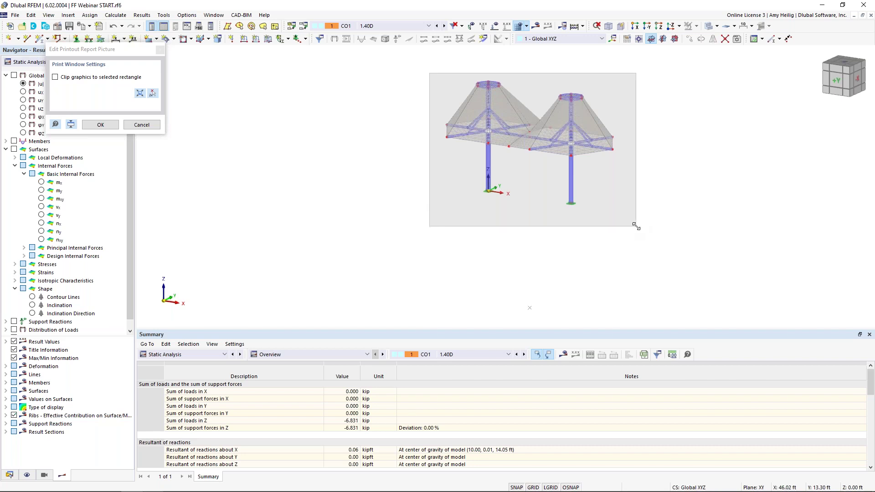
pyautogui.click(55, 77)
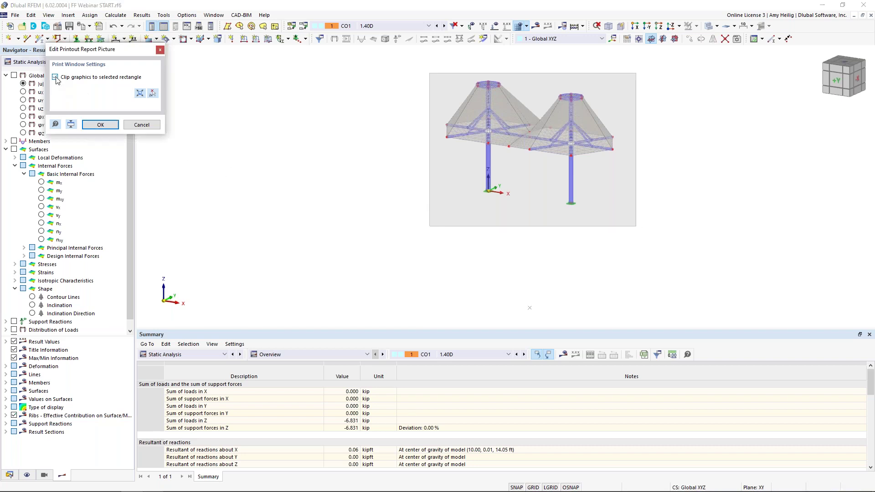
# Display the model in solid mode with the canopy in its form-found shape for the cover picture
pyautogui.click(709, 25)
pyautogui.click(709, 26)
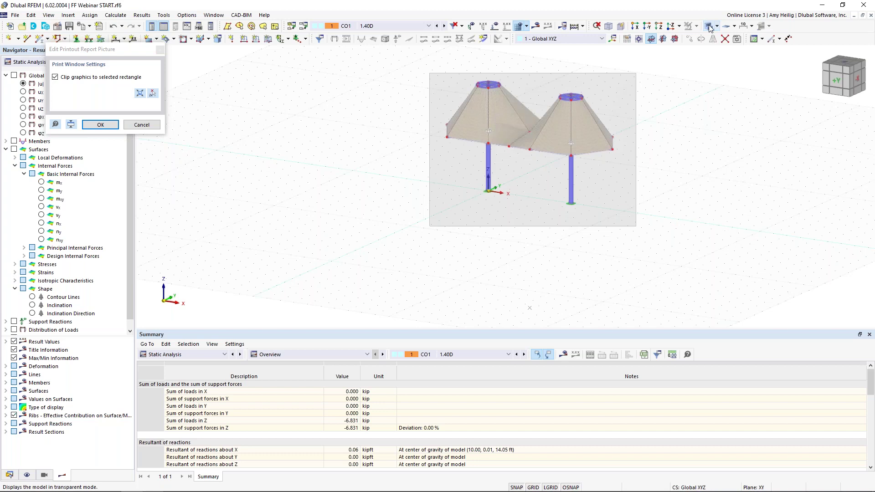
pyautogui.click(734, 26)
pyautogui.click(743, 48)
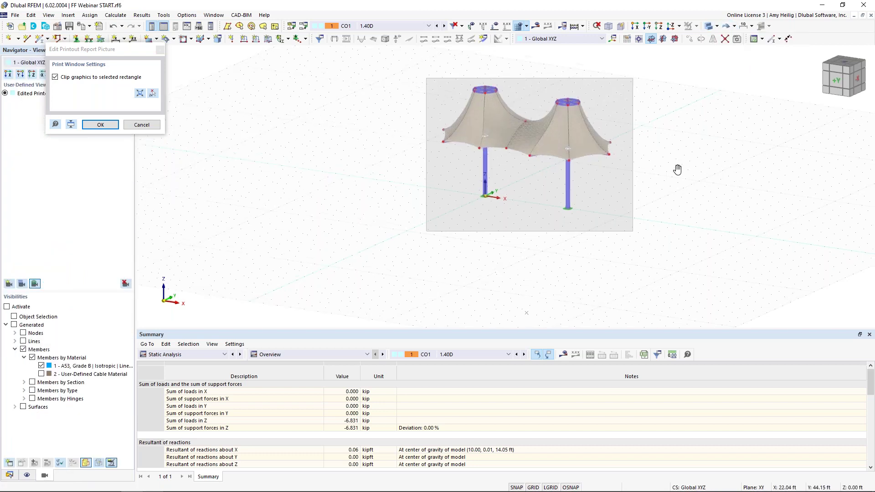
# Reposition and enlarge the canopy together with its print rectangle, and save the edited cover picture to the report
pyautogui.moveTo(678, 170); pyautogui.dragTo(641, 215, button='middle')
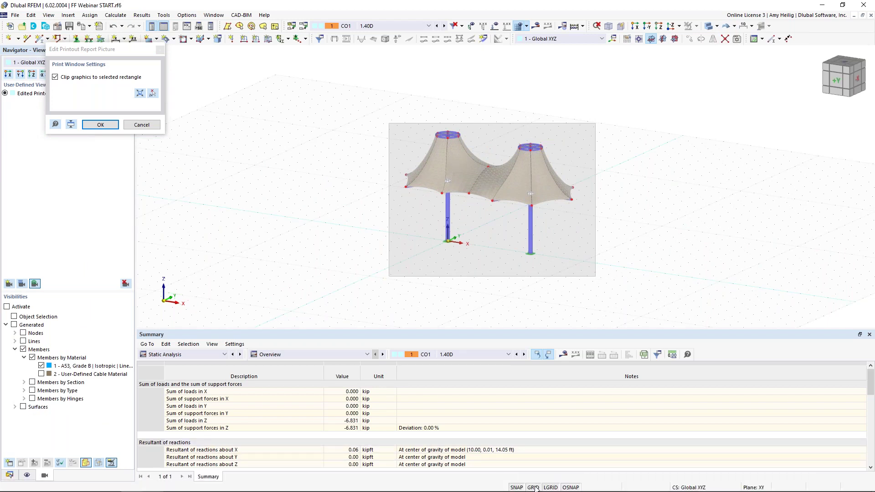
pyautogui.scroll(2, 538, 191)
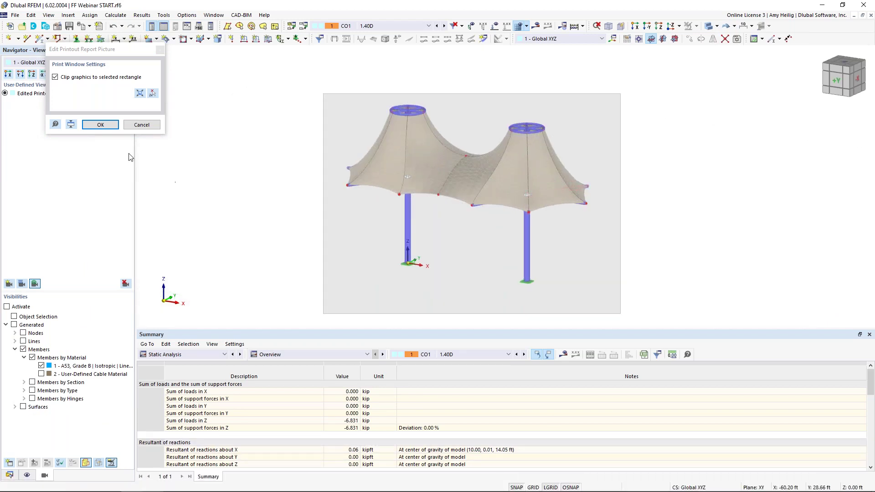
pyautogui.click(96, 124)
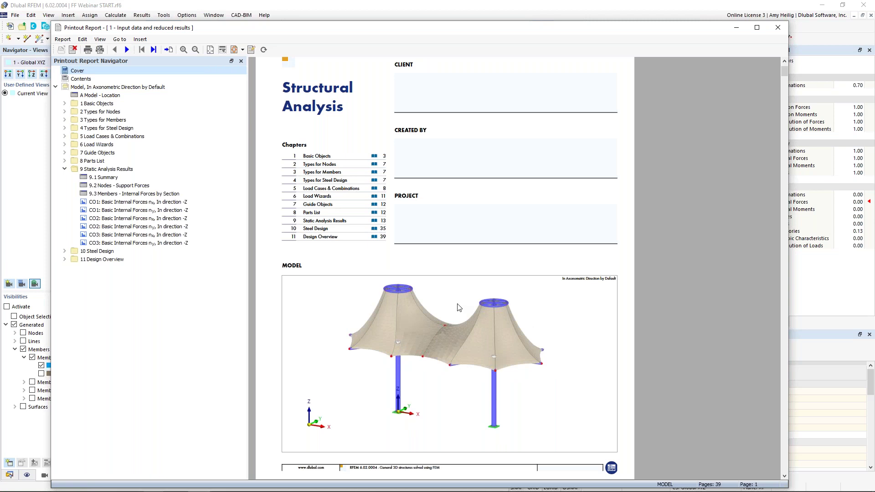
# Review the updated cover page with its model picture and the contents page of the printout report
pyautogui.scroll(2, 458, 308)
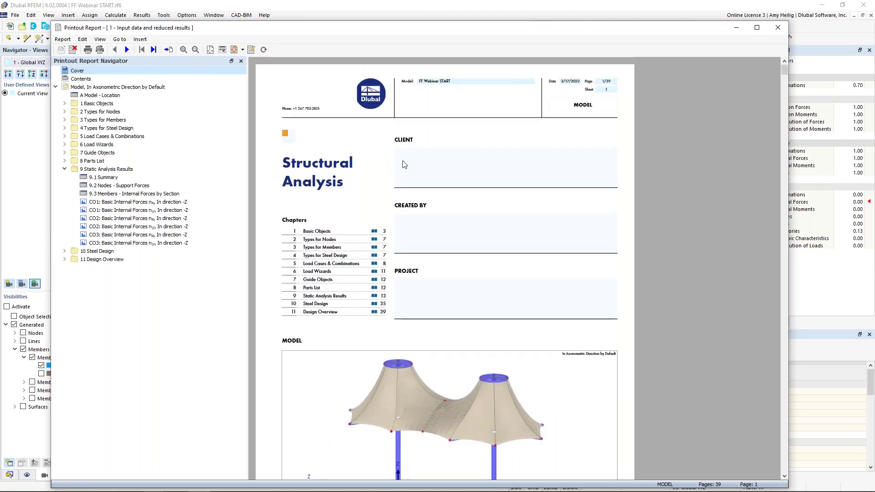
pyautogui.keyDown('ctrl'); pyautogui.scroll(-1, 366, 126); pyautogui.keyUp('ctrl')
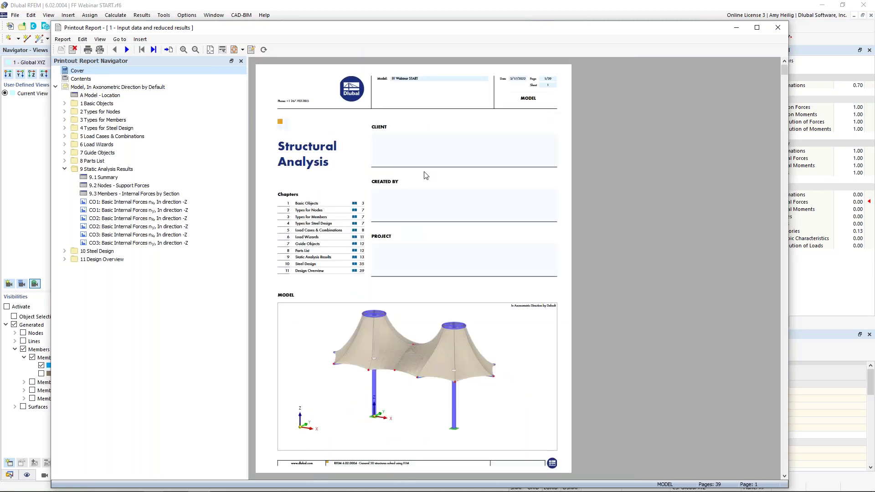
pyautogui.scroll(-2, 400, 225)
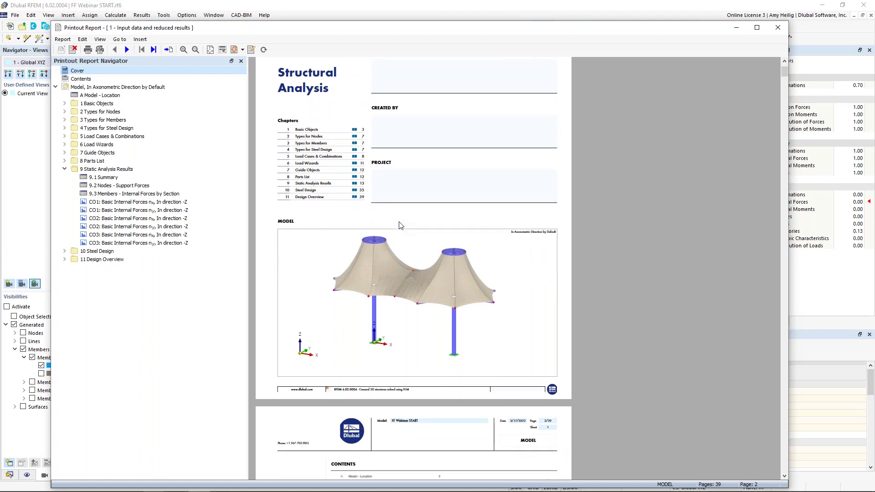
pyautogui.scroll(-2, 399, 225)
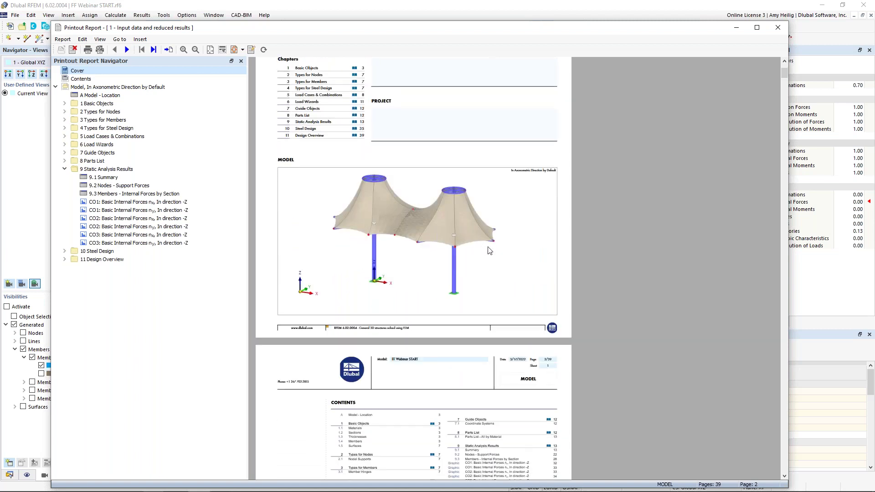
pyautogui.scroll(-2, 487, 249)
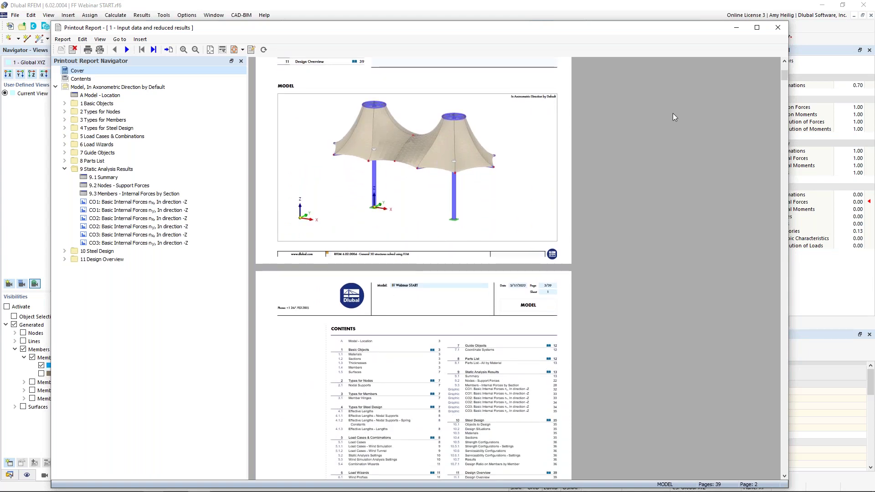
# Switch to the PowerPoint slide show and advance to the Future RFEM 6 Development slide
pyautogui.press('super+Tab')
pyautogui.click(113, 267)
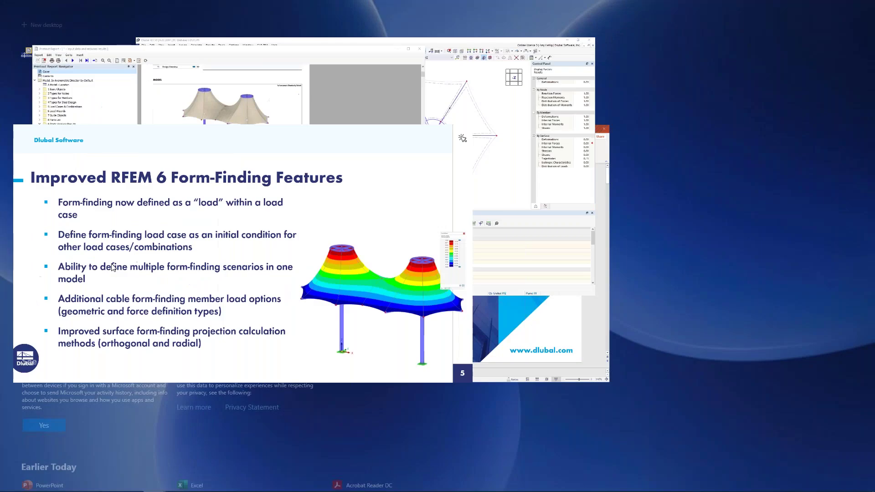
pyautogui.press('Right')
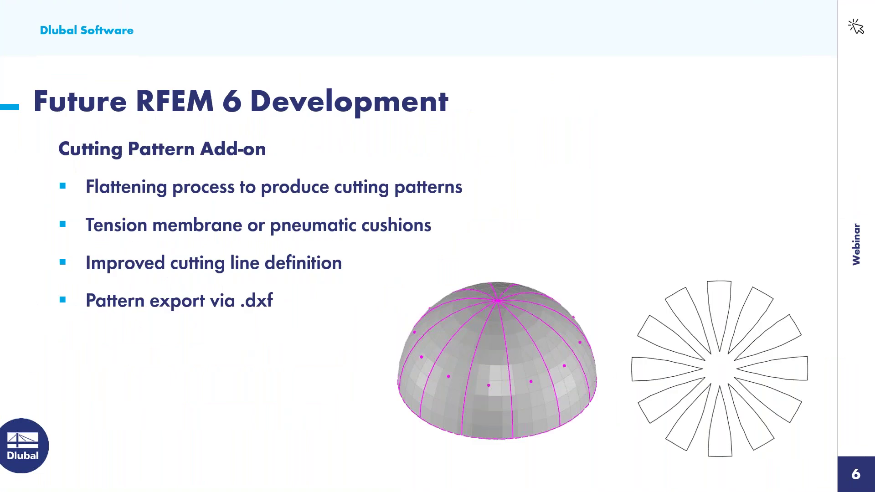